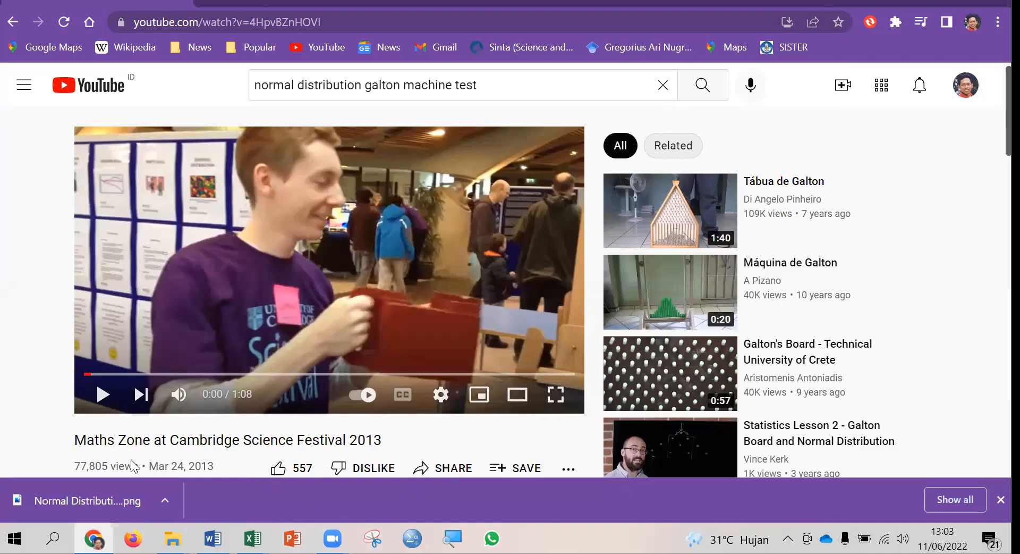
# Switch to the data collection checklist workbook in Excel and examine row 12's name, NonParametrik note and final implementation score.
pyautogui.moveTo(250, 538)
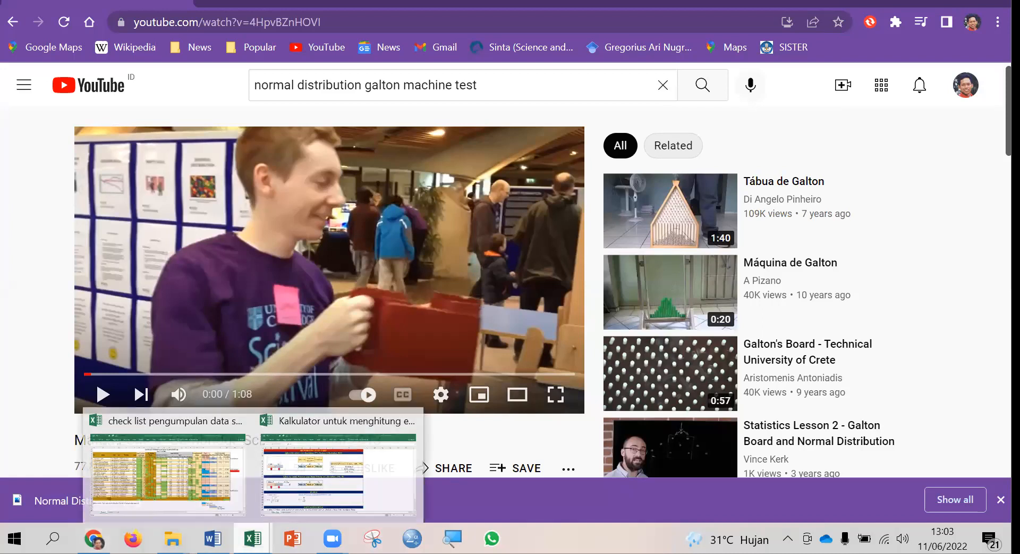
pyautogui.click(184, 487)
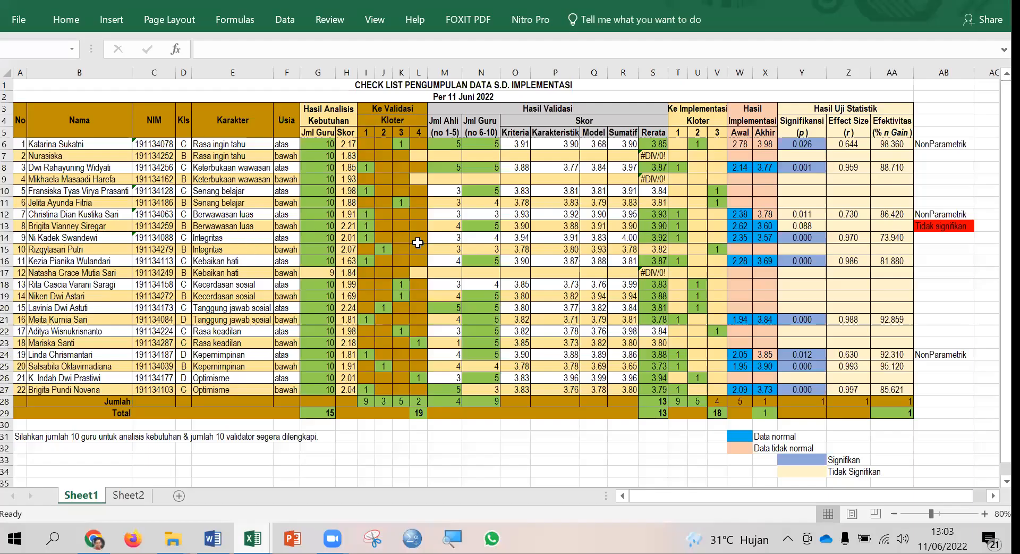
pyautogui.click(98, 215)
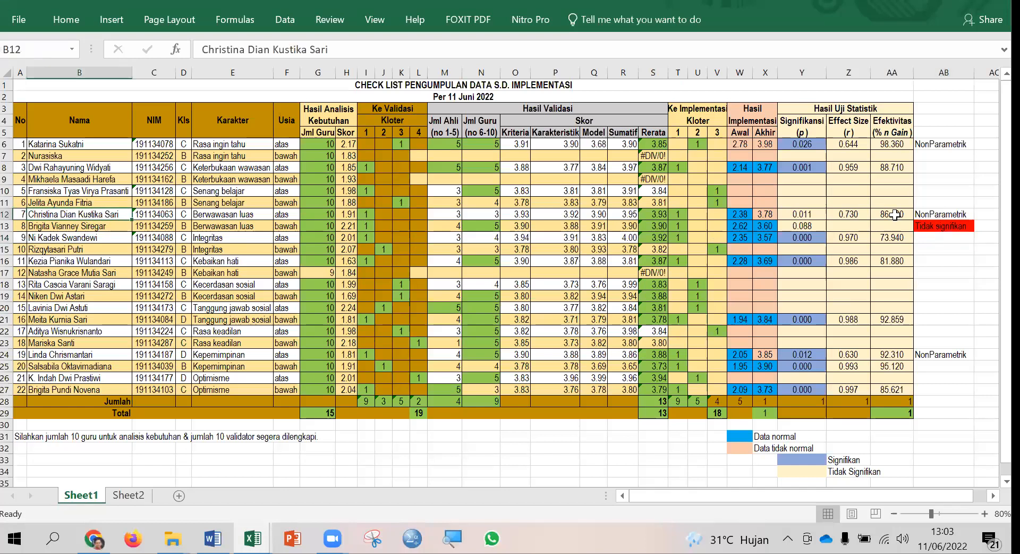
pyautogui.click(949, 213)
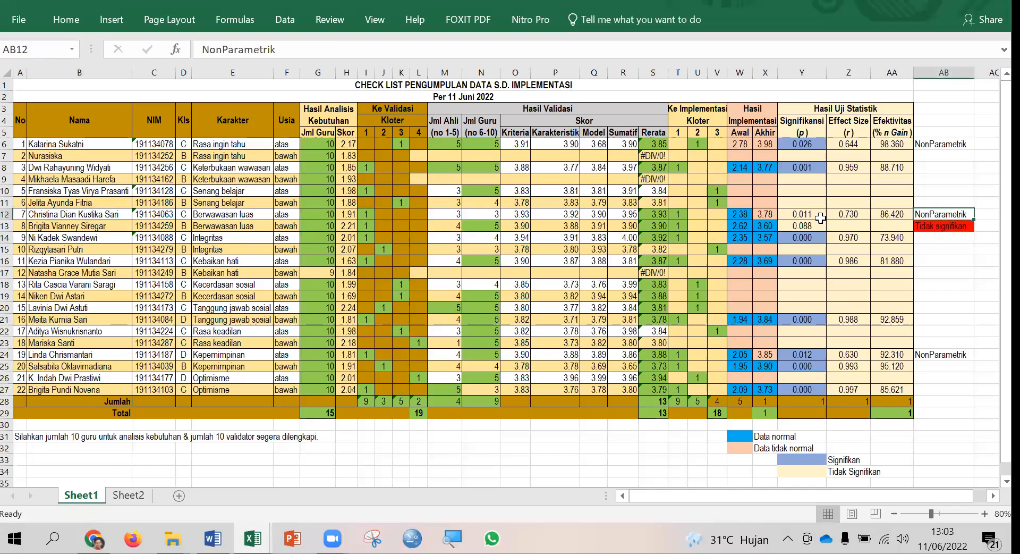
pyautogui.click(771, 213)
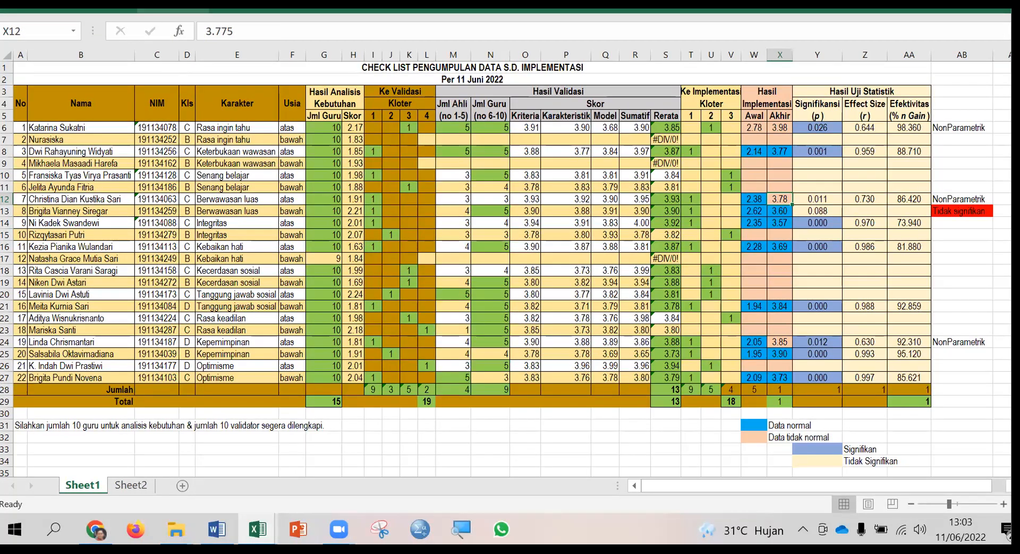
# Create a new blank workbook and enter 1000 in cell A1.
pyautogui.hotkey('ctrl', 'n')
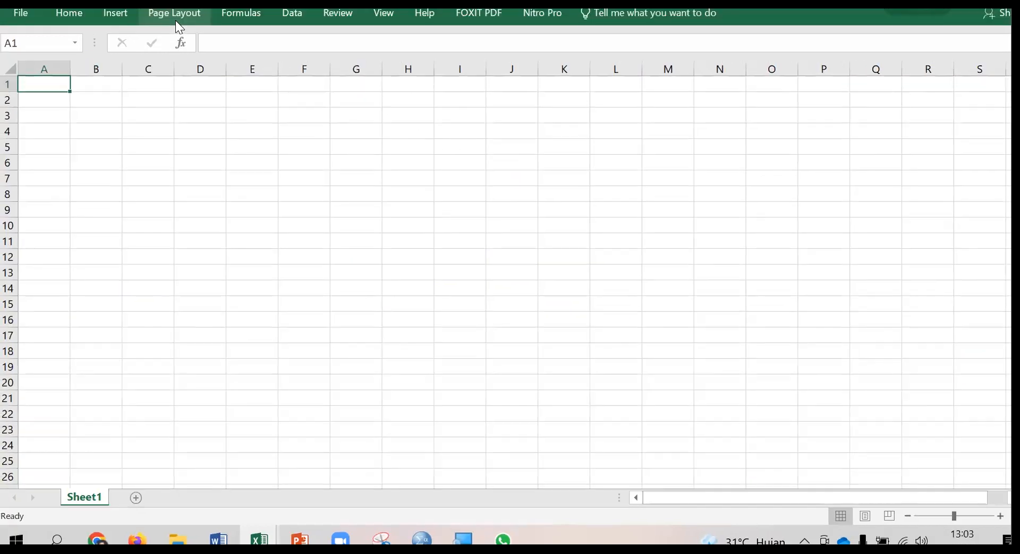
pyautogui.click(25, 13)
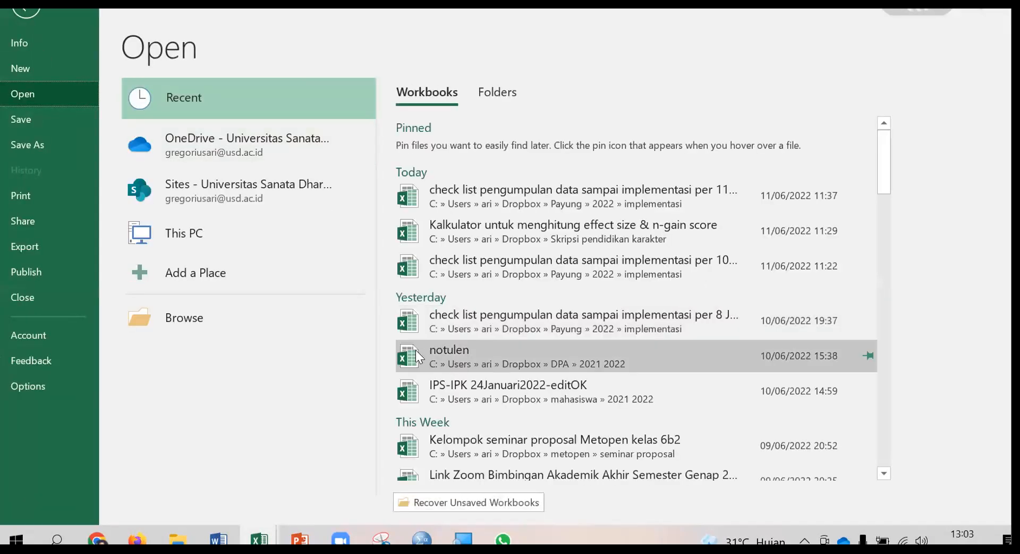
pyautogui.press('Escape')
pyautogui.write('1000')
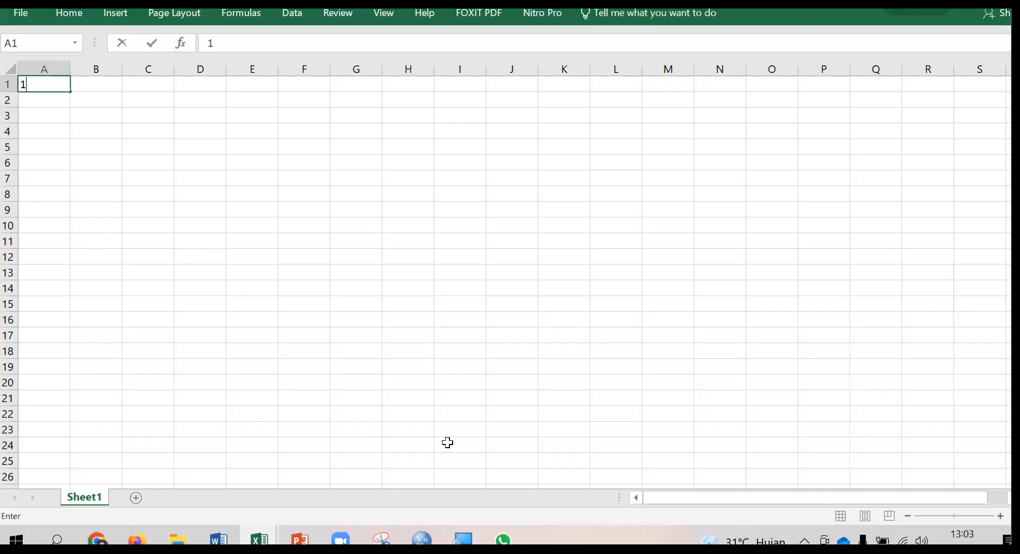
pyautogui.press('Return')
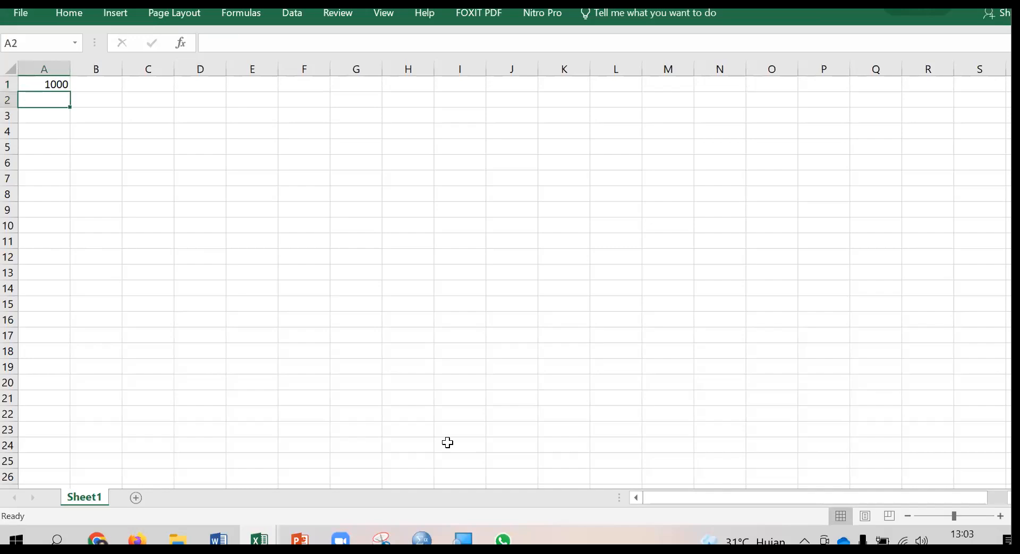
# Format column A as Number with the 1000 separator enabled.
pyautogui.click(56, 66)
pyautogui.rightClick(56, 66)
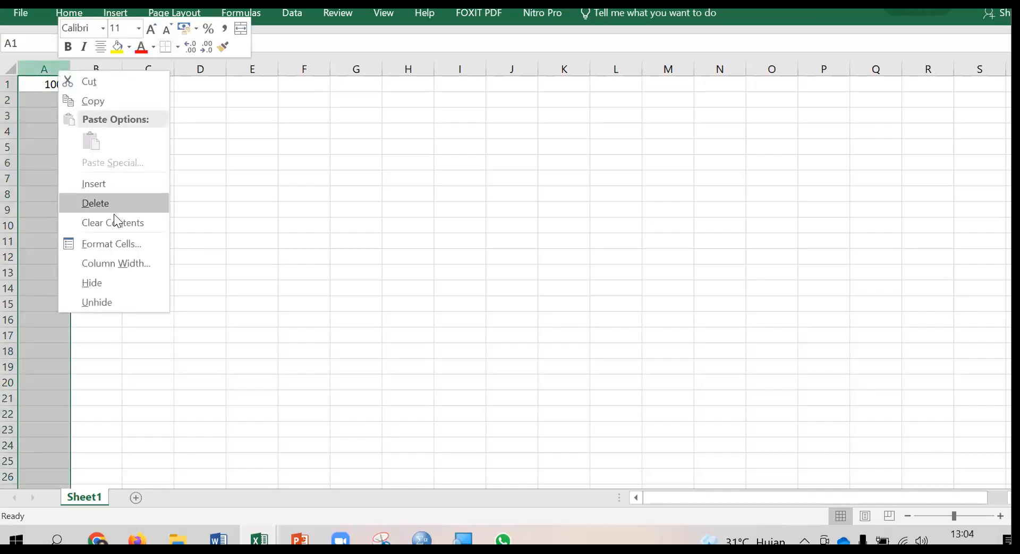
pyautogui.click(112, 244)
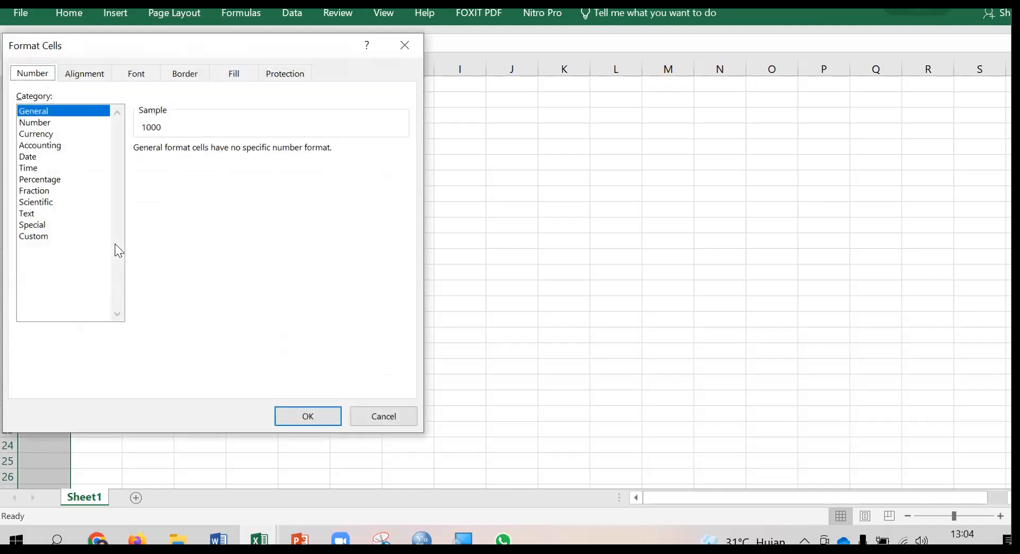
pyautogui.click(45, 122)
pyautogui.click(138, 170)
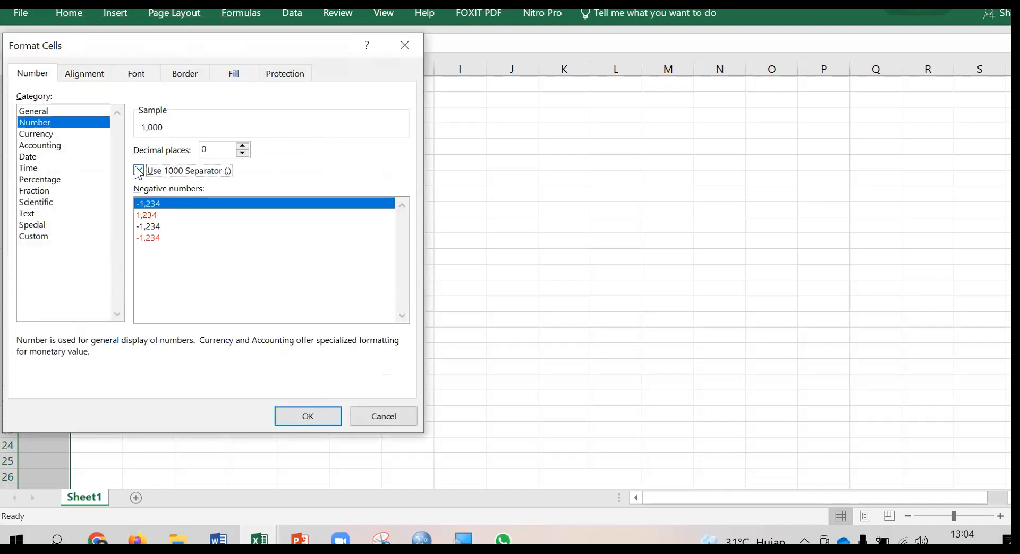
pyautogui.click(326, 417)
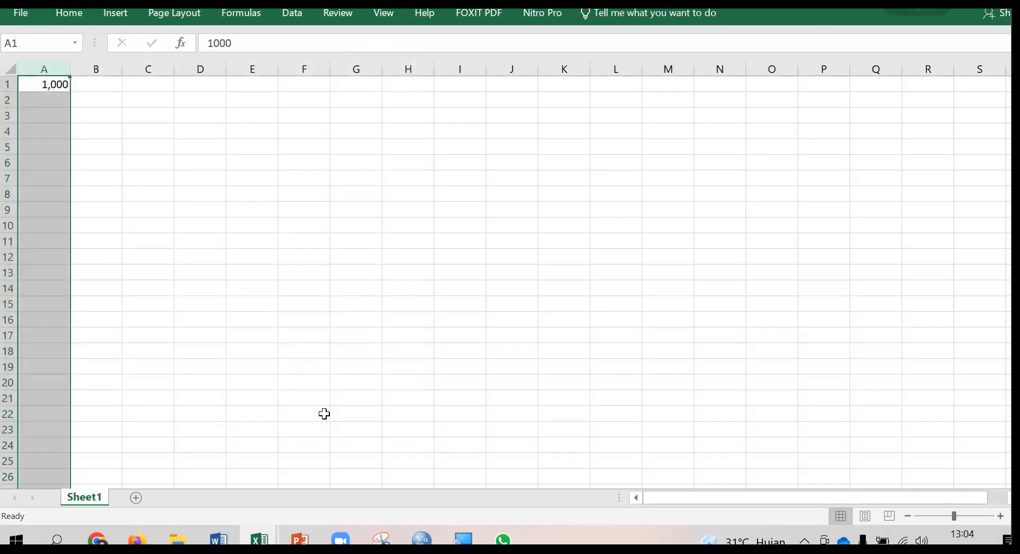
# Enter the decimal value 1.2 in cell A2, directly below the 1,000 entry.
pyautogui.click(102, 101)
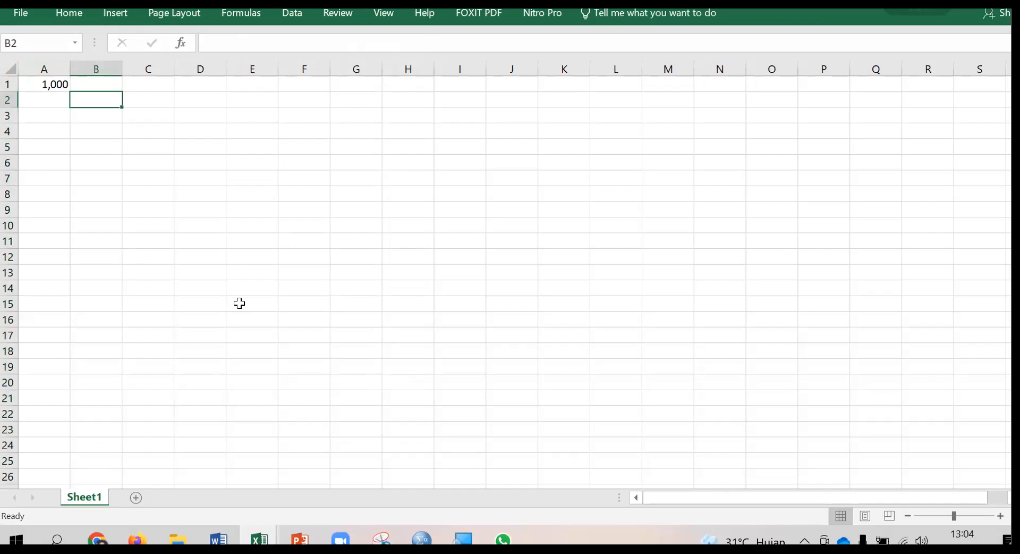
pyautogui.press('Left')
pyautogui.write('1.2')
pyautogui.press('Return')
pyautogui.press('Up')
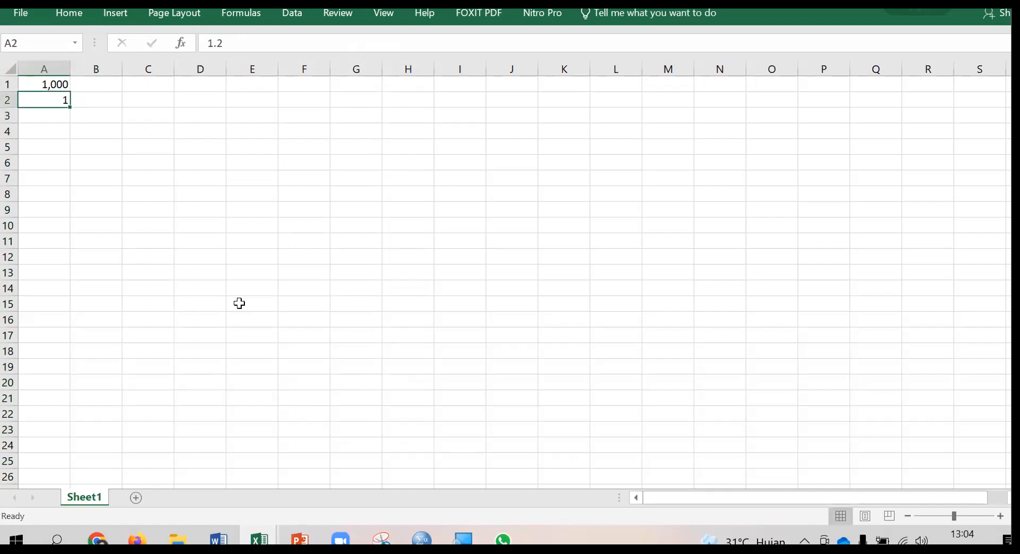
# Format cell A2 to show two decimal places and keep it selected.
pyautogui.rightClick(55, 100)
pyautogui.click(123, 371)
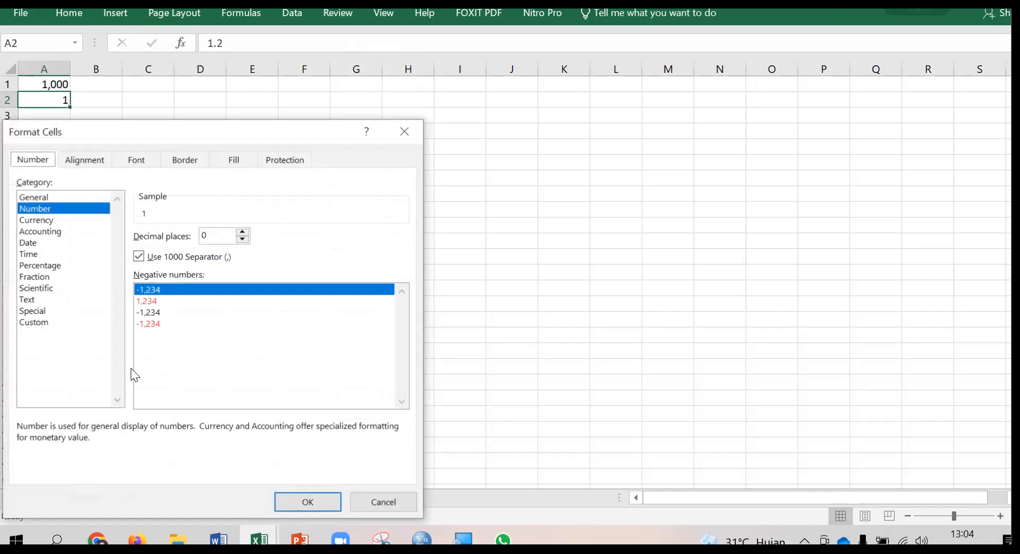
pyautogui.click(242, 231)
pyautogui.click(243, 232)
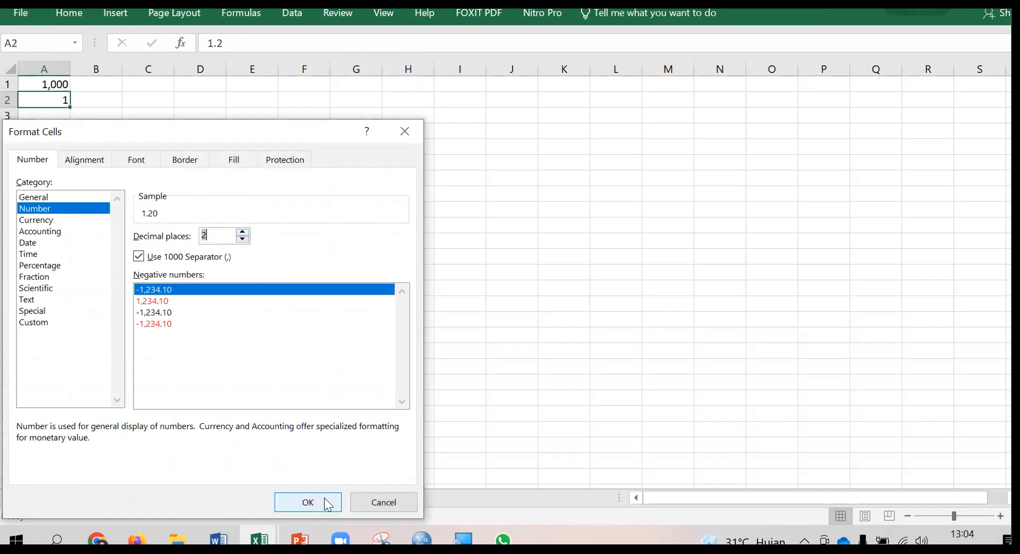
pyautogui.click(308, 502)
pyautogui.moveTo(498, 353); pyautogui.dragTo(494, 368)
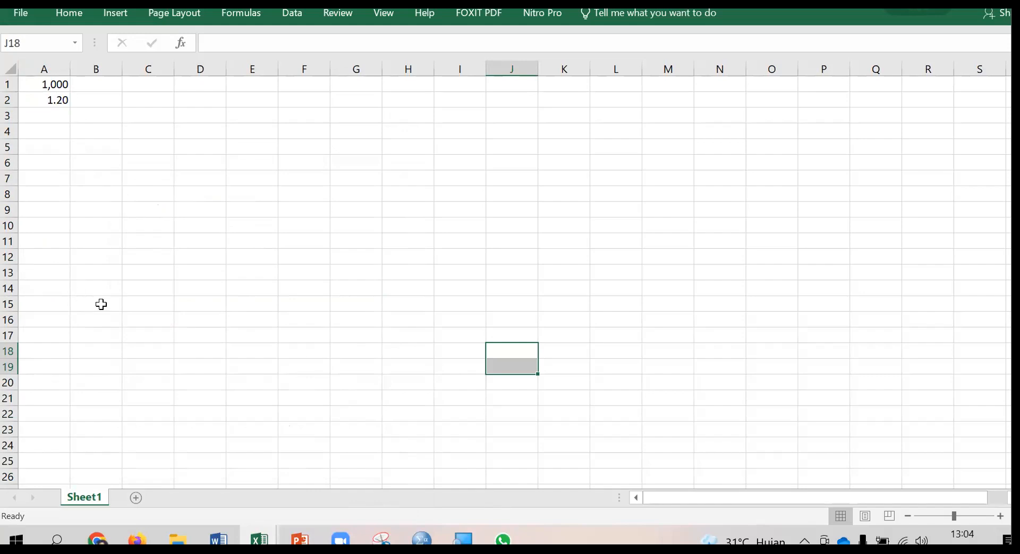
pyautogui.click(57, 100)
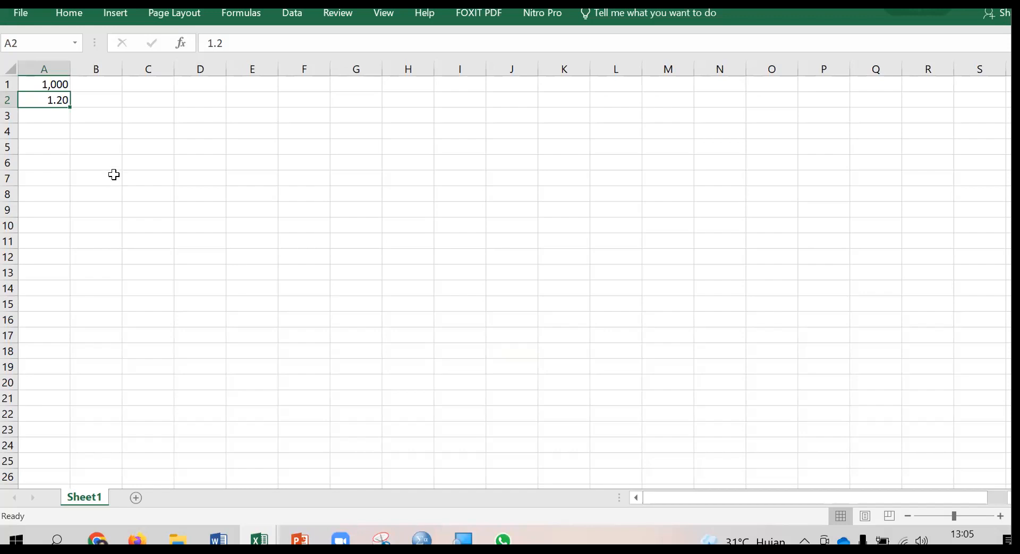
# In the advanced Excel options, set the decimal separator to a comma and the thousands separator to a period.
pyautogui.click(23, 15)
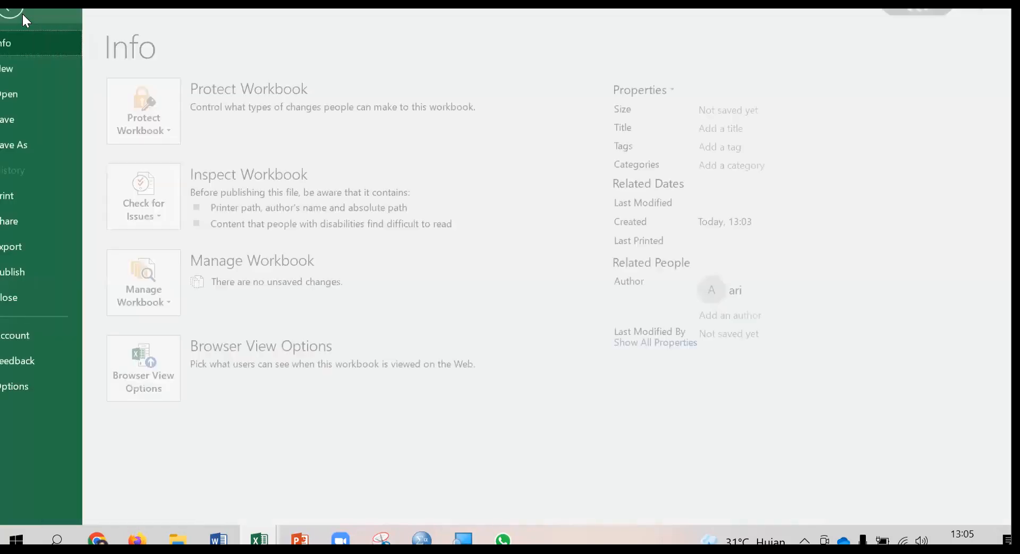
pyautogui.click(29, 385)
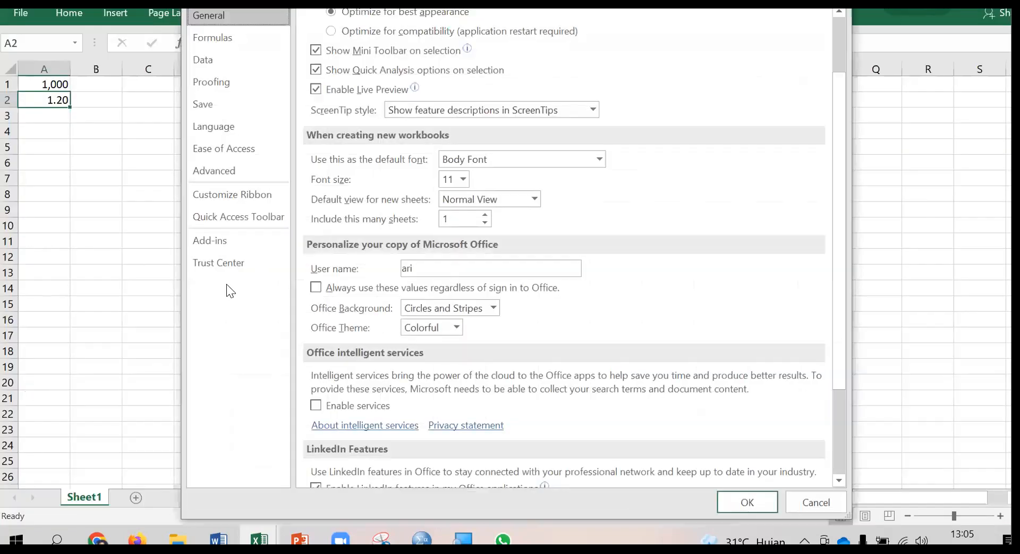
pyautogui.click(228, 169)
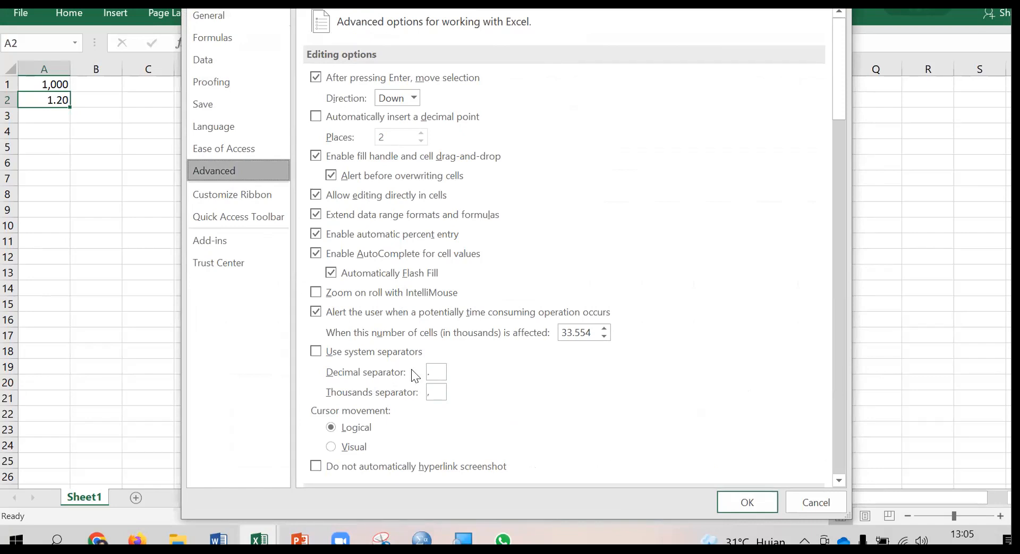
pyautogui.write('.')
pyautogui.click(437, 371)
pyautogui.press('BackSpace')
pyautogui.write(',')
pyautogui.click(437, 393)
pyautogui.press('BackSpace')
pyautogui.write('.')
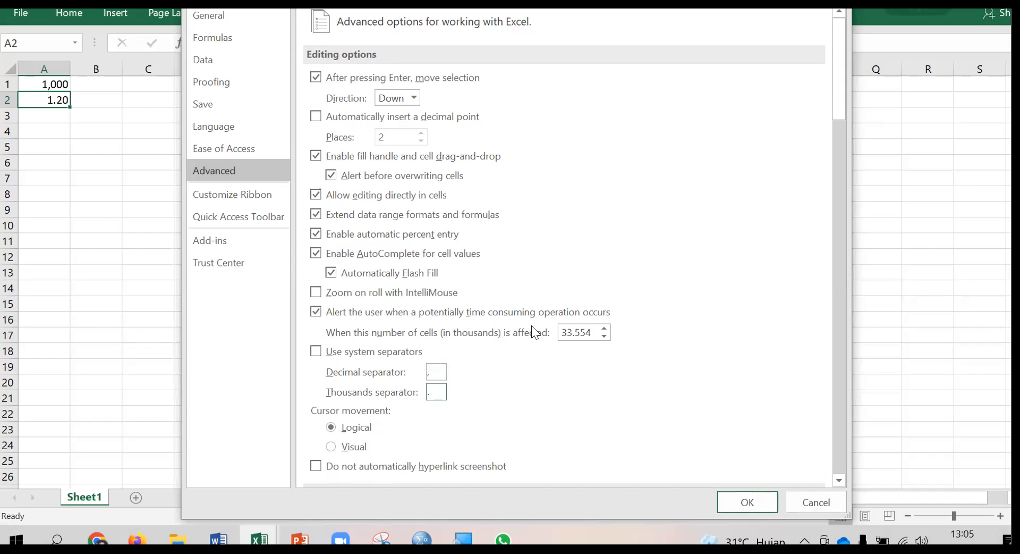
pyautogui.click(747, 502)
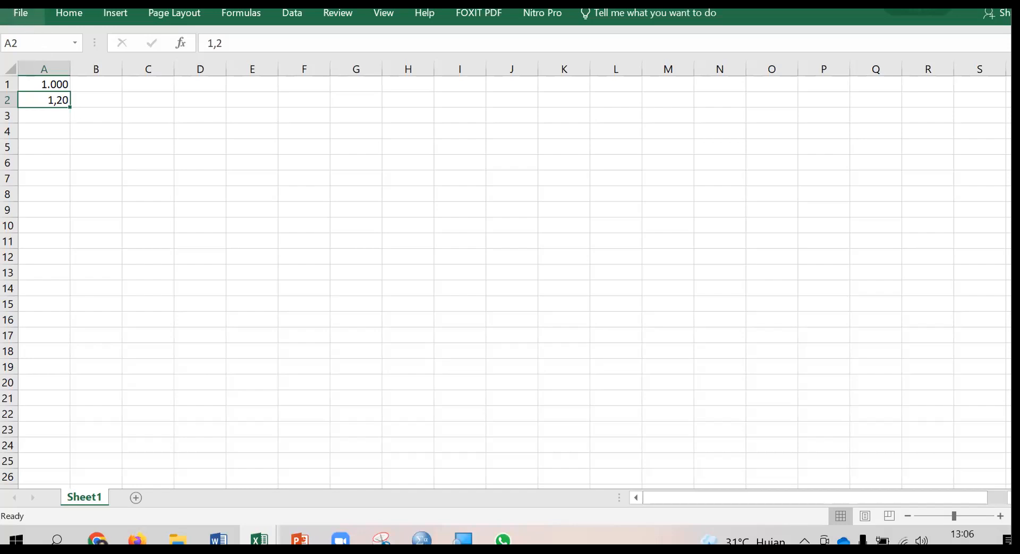
# In the advanced Excel options, set the decimal separator back to a period and the thousands separator to a comma.
pyautogui.click(23, 11)
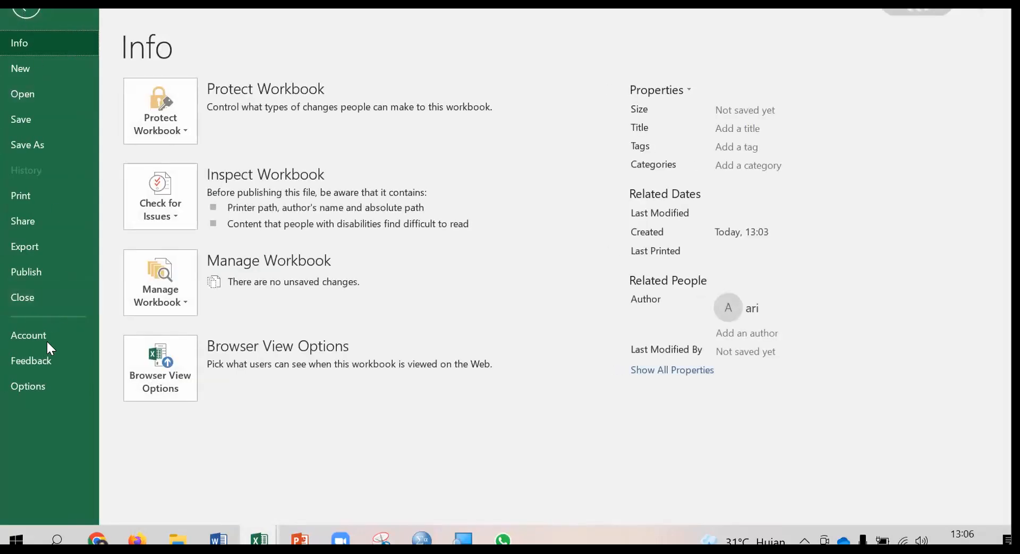
pyautogui.click(36, 384)
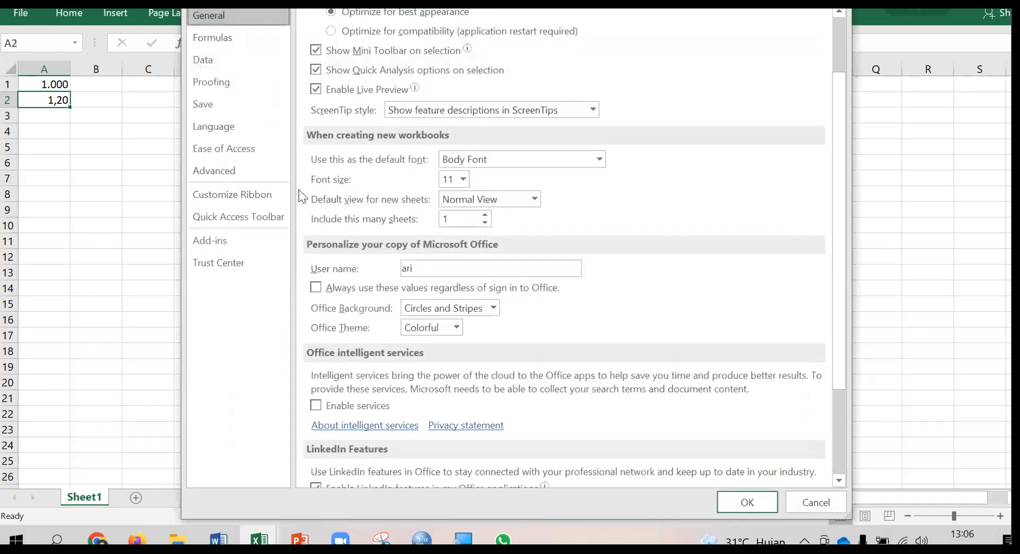
pyautogui.click(227, 171)
pyautogui.click(419, 355)
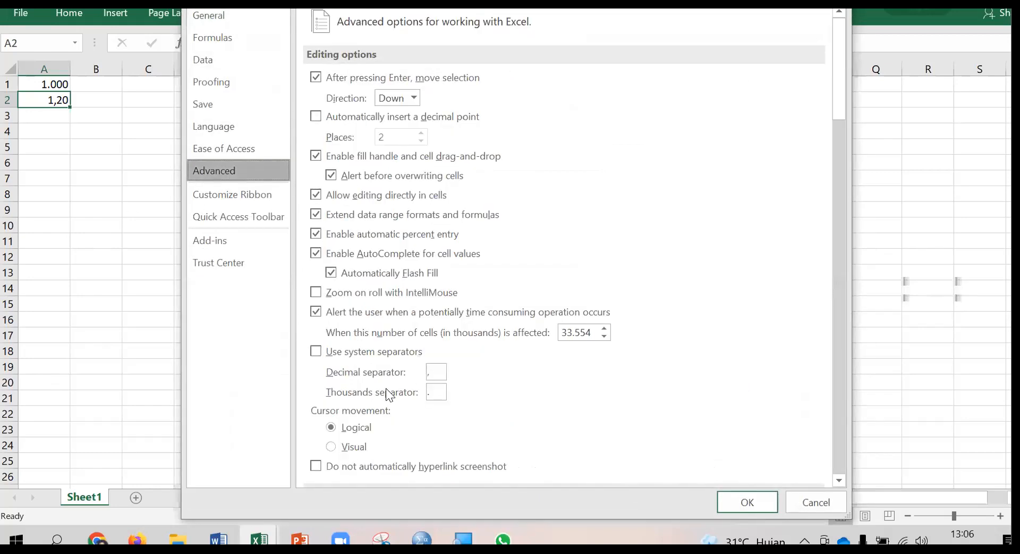
pyautogui.click(434, 371)
pyautogui.press('BackSpace')
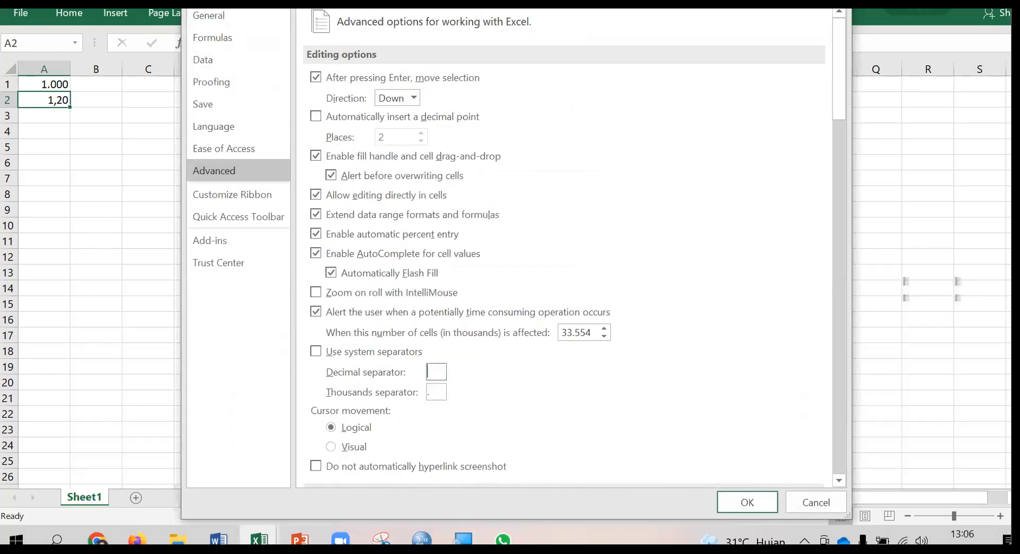
pyautogui.write('.')
pyautogui.click(437, 386)
pyautogui.write(',')
pyautogui.click(746, 496)
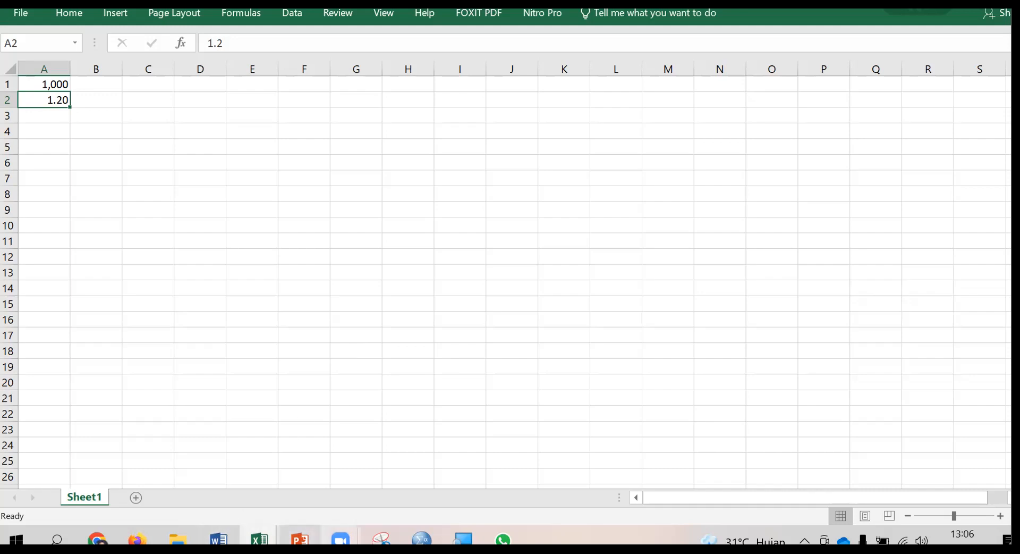
# Switch to Chrome and play the YouTube video "Maths Zone at Cambridge Science Festival 2013".
pyautogui.moveTo(178, 539)
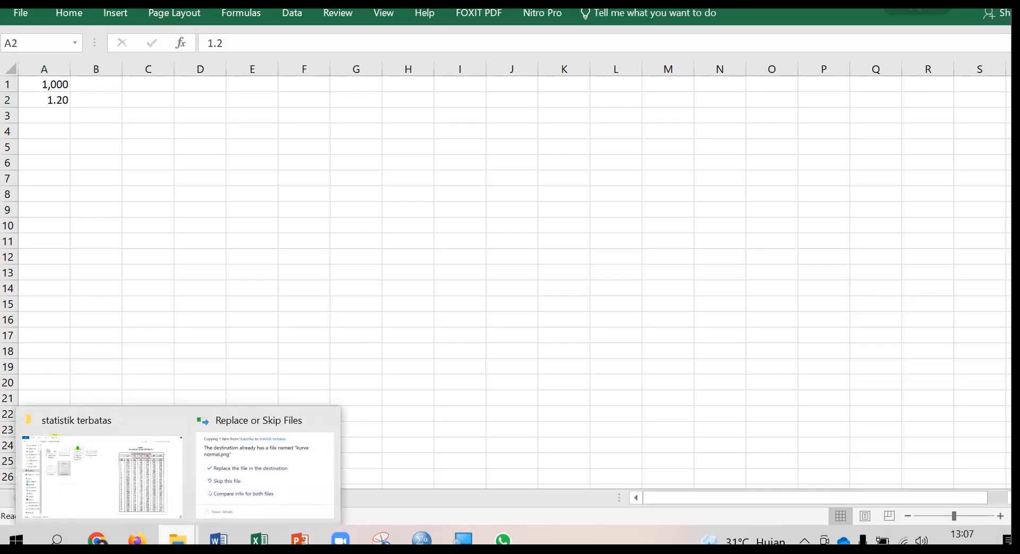
pyautogui.click(97, 538)
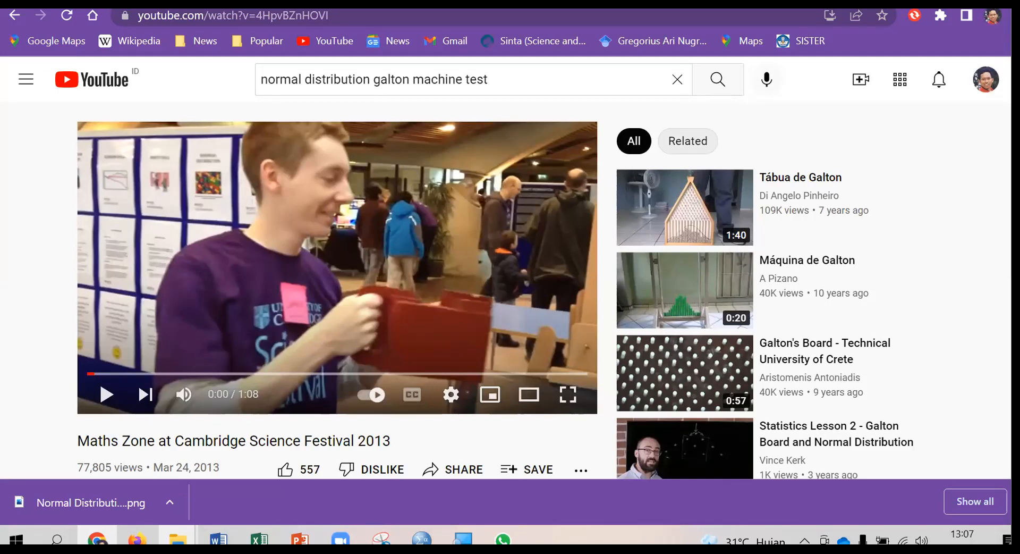
pyautogui.click(106, 394)
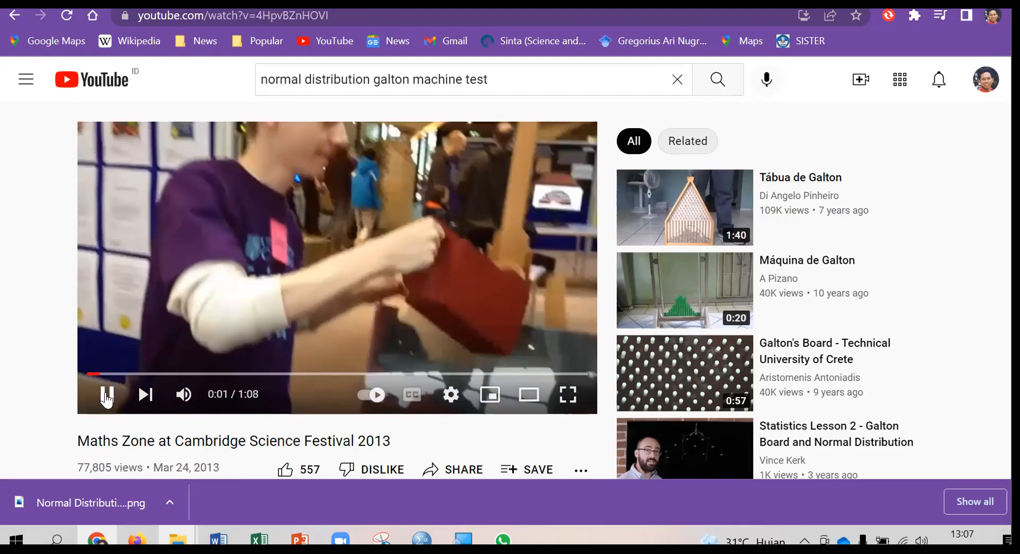
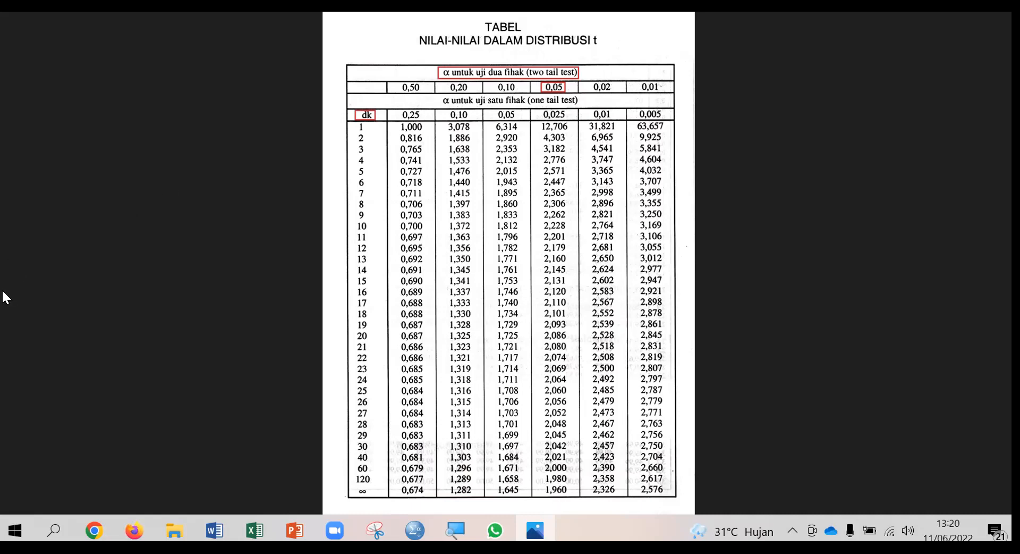
# View the two-tailed hypothesis test graph at a larger size, then return to the t-distribution table and close the image viewer.
pyautogui.click(18, 260)
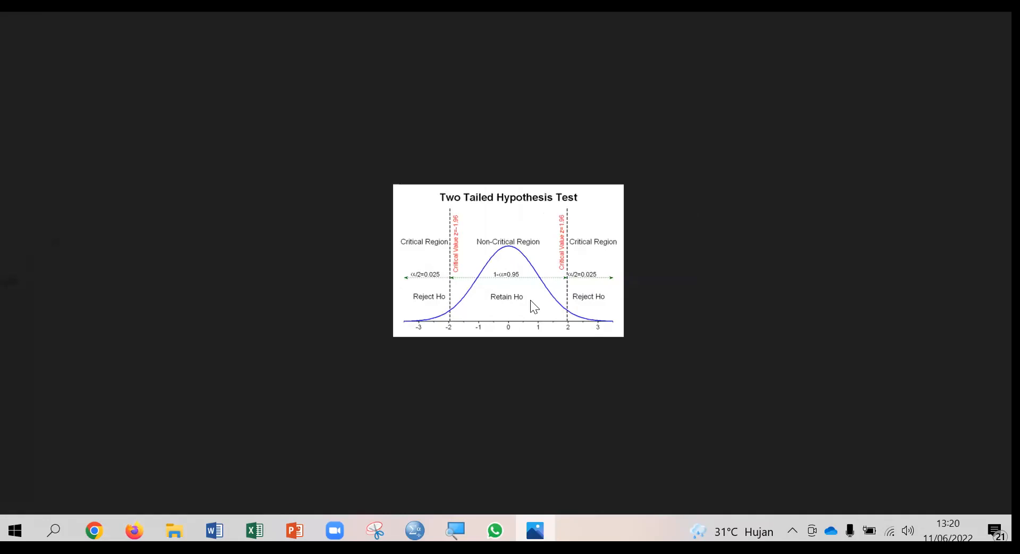
pyautogui.scroll(4, 581, 329)
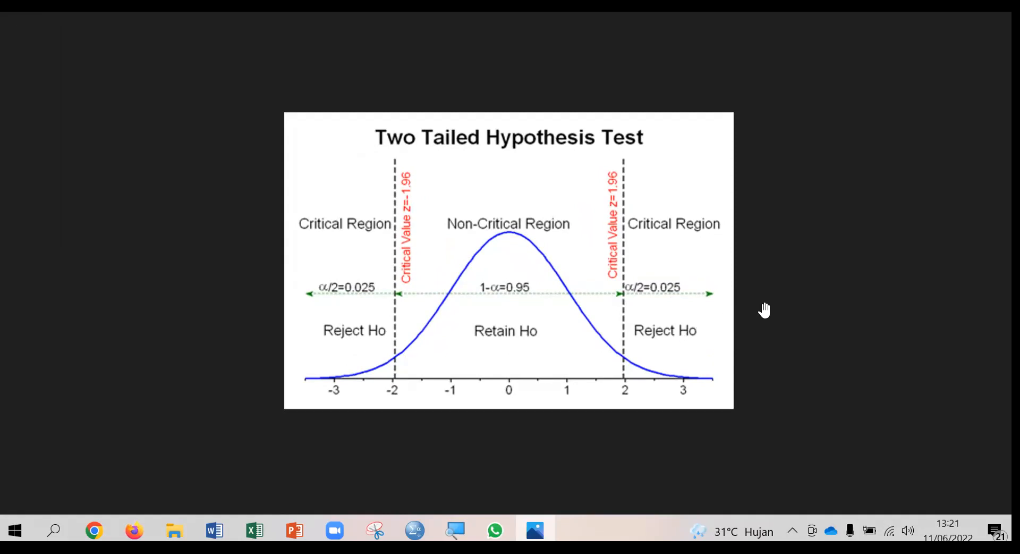
pyautogui.scroll(-2, 764, 310)
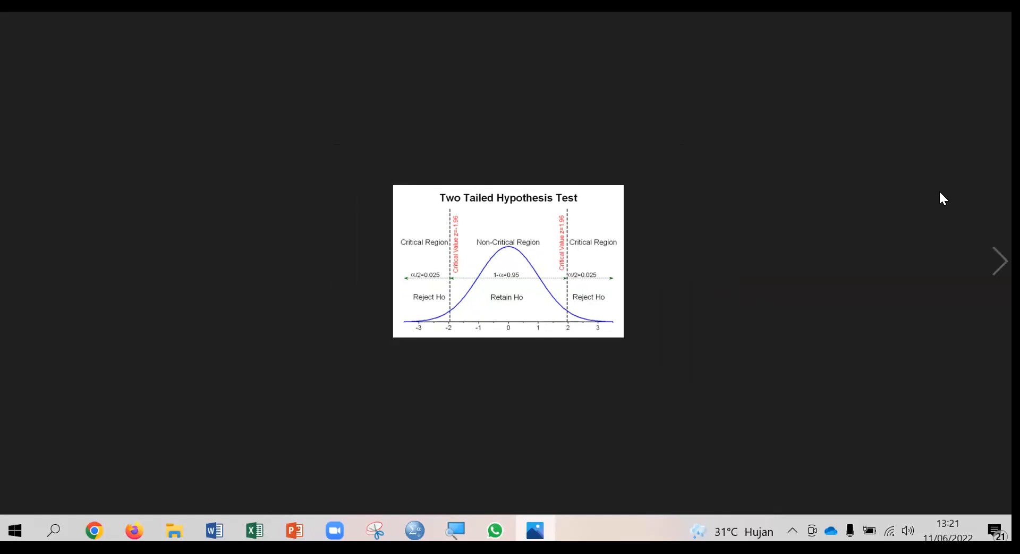
pyautogui.click(995, 262)
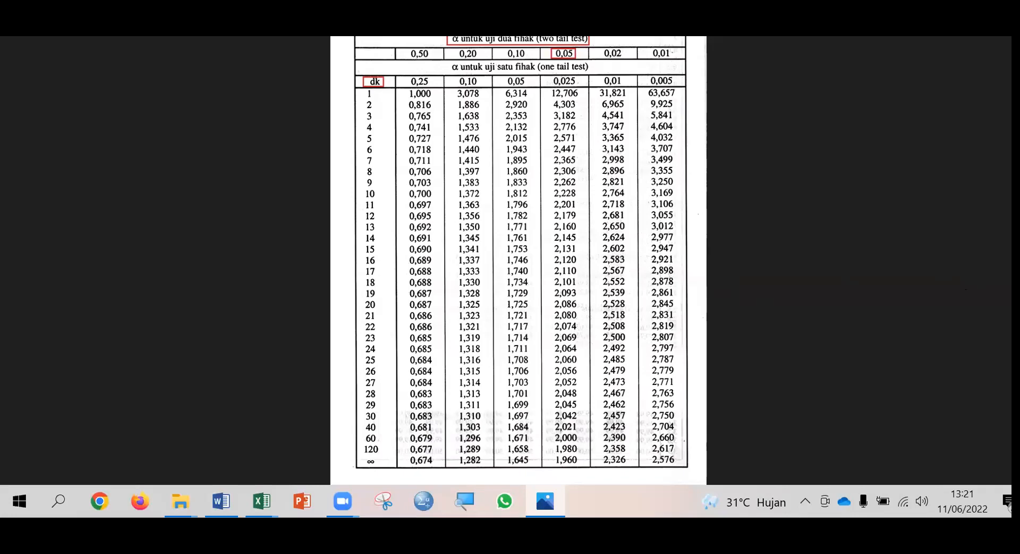
pyautogui.click(1002, 2)
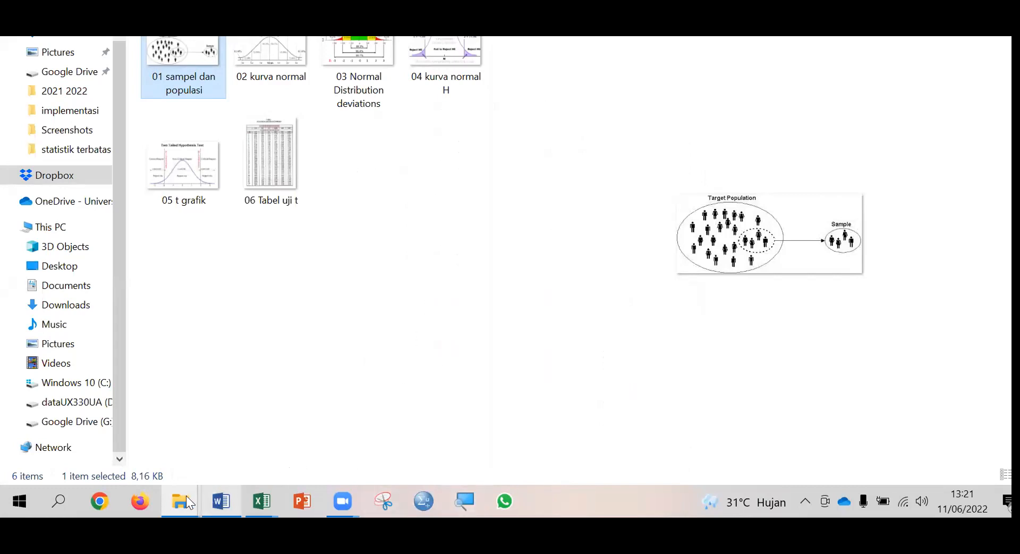
pyautogui.click(102, 500)
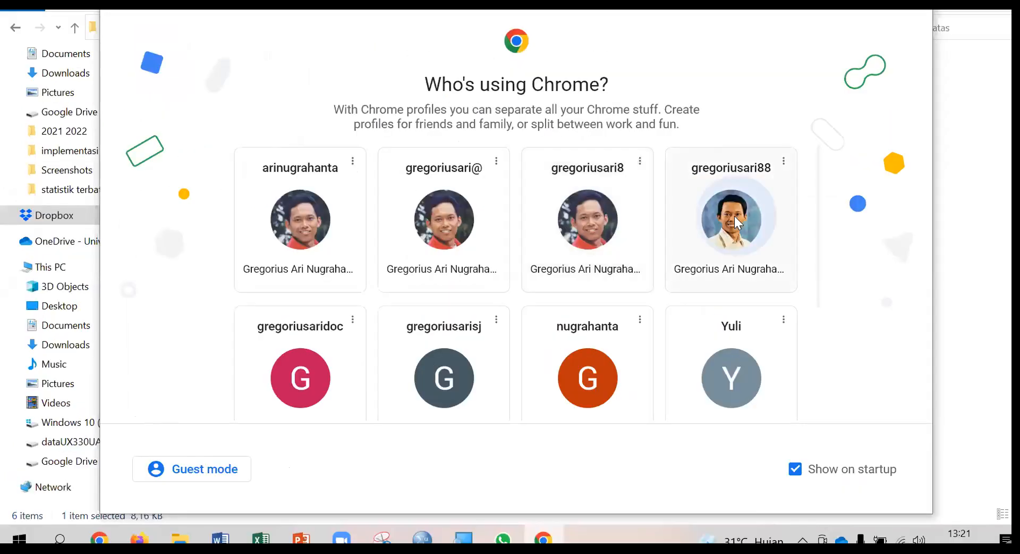
pyautogui.click(734, 178)
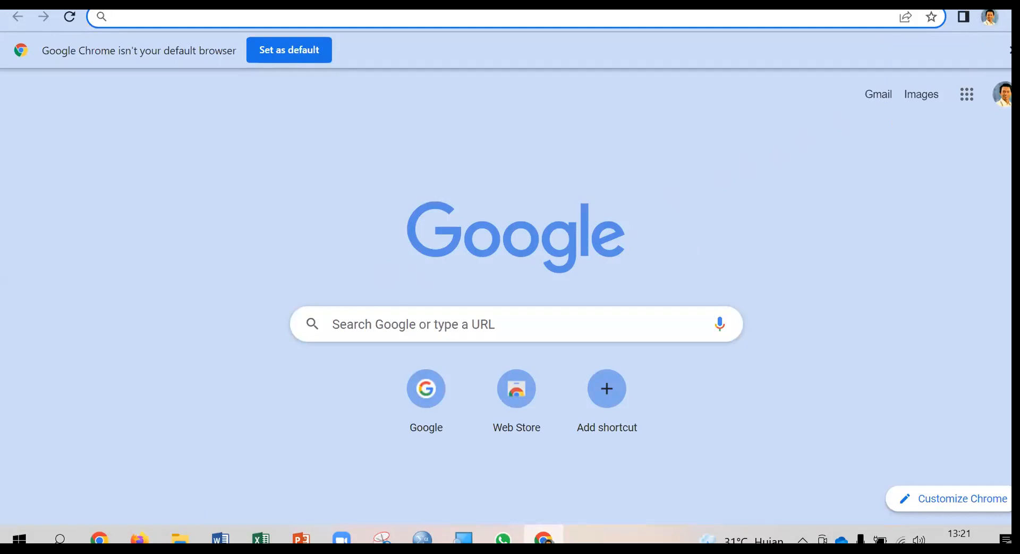
pyautogui.hotkey('alt', 'F4')
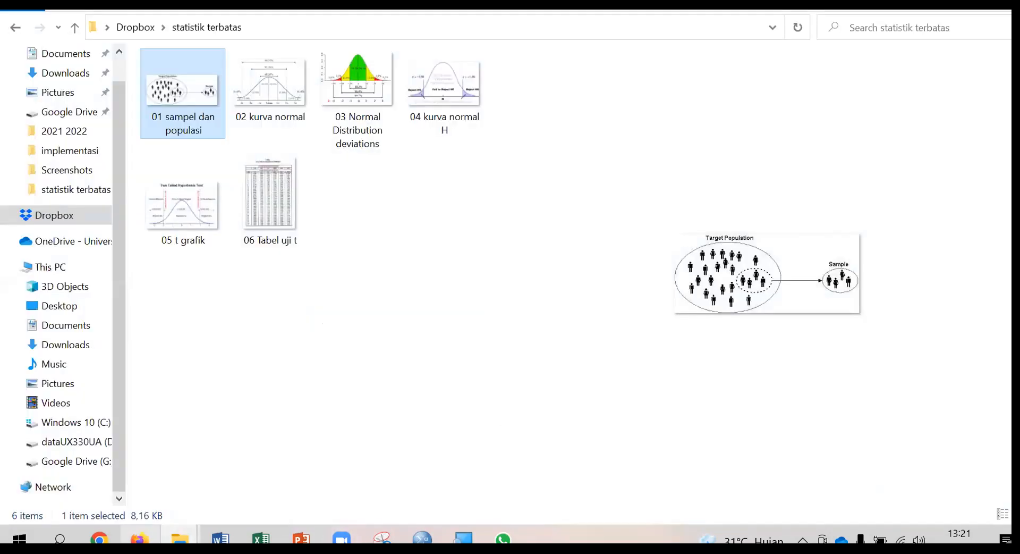
# Switch to Chrome under the second profile and open the bookmarked Google Sheets file "check list data evaluasi sumatif implementasi.xlsx" from the Popular folder.
pyautogui.click(101, 538)
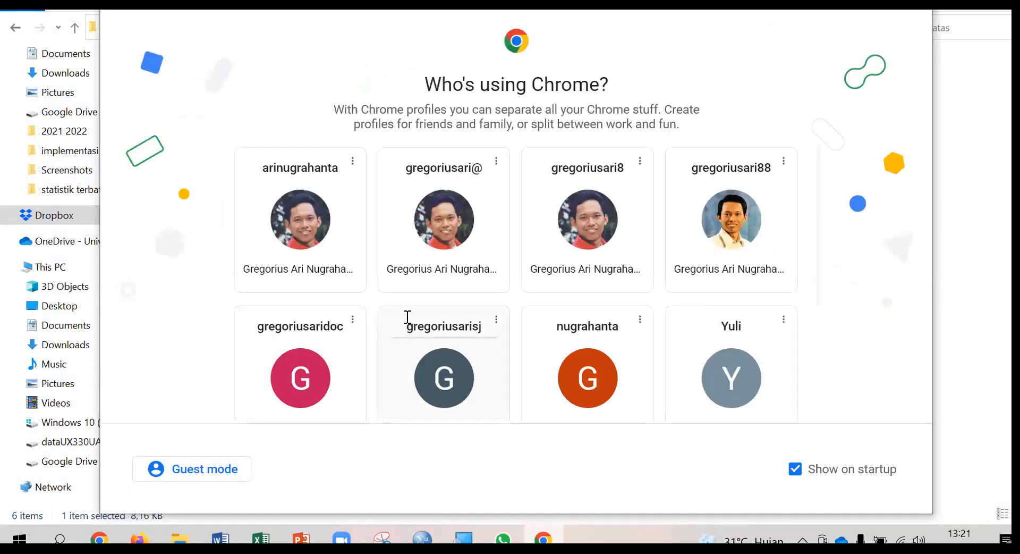
pyautogui.click(441, 229)
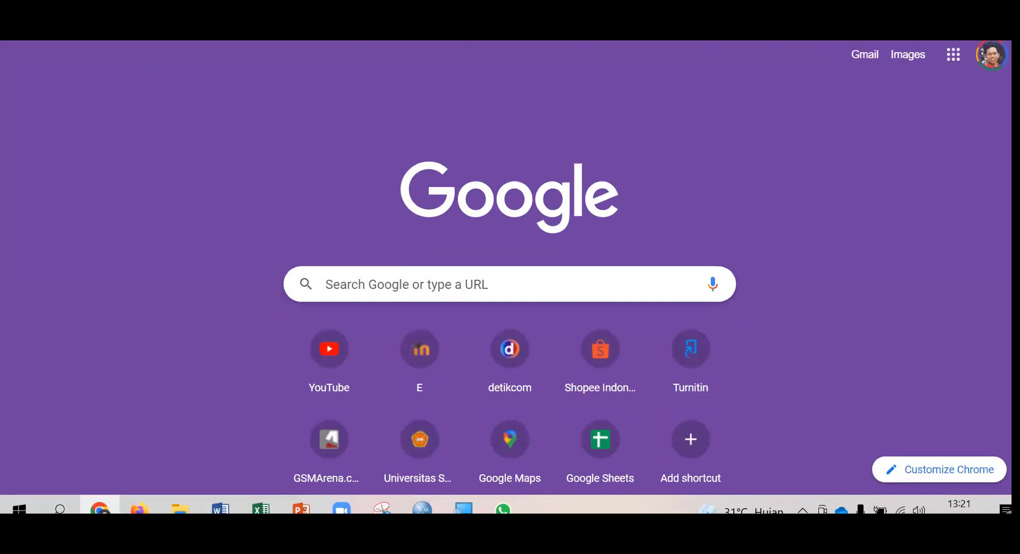
pyautogui.click(1005, 4)
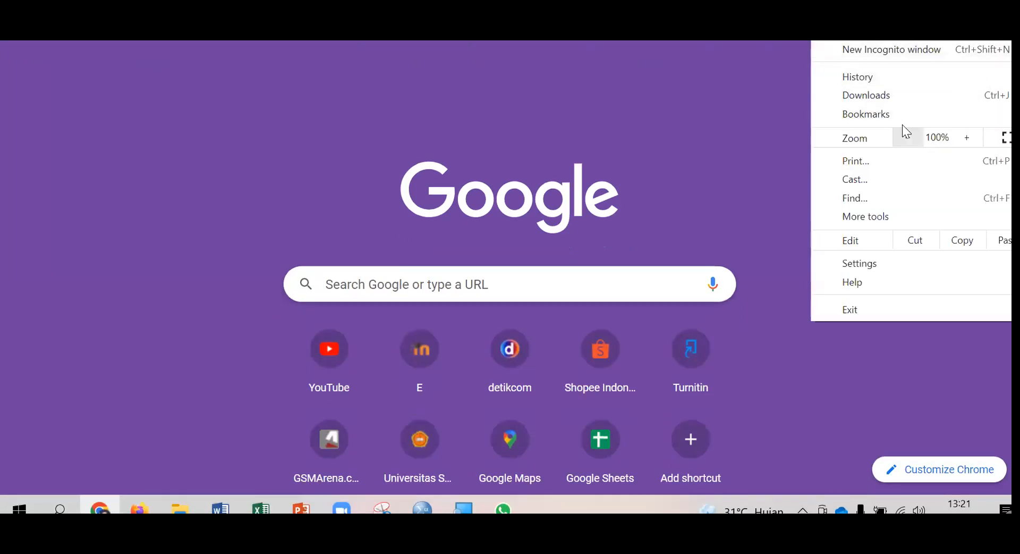
pyautogui.moveTo(890, 109)
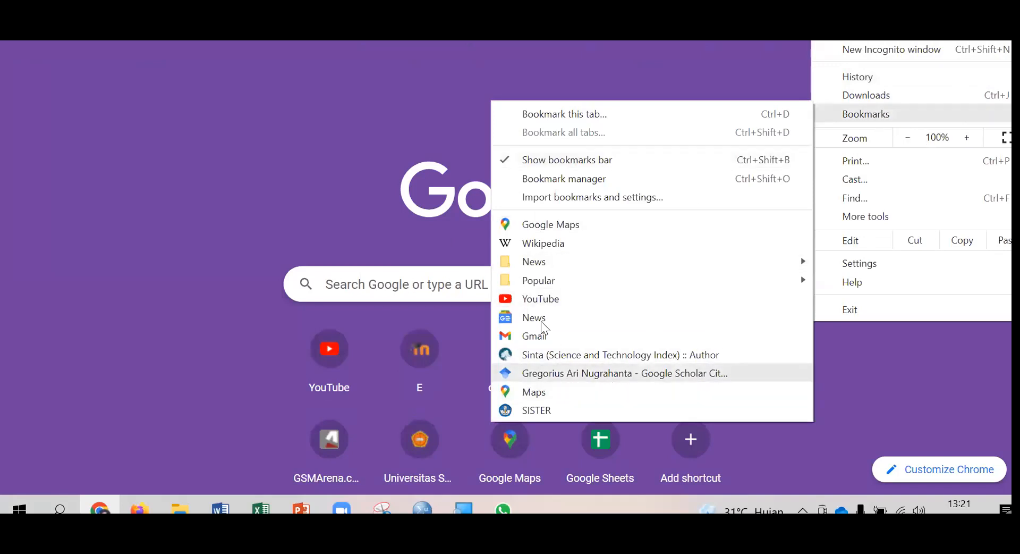
pyautogui.moveTo(538, 280)
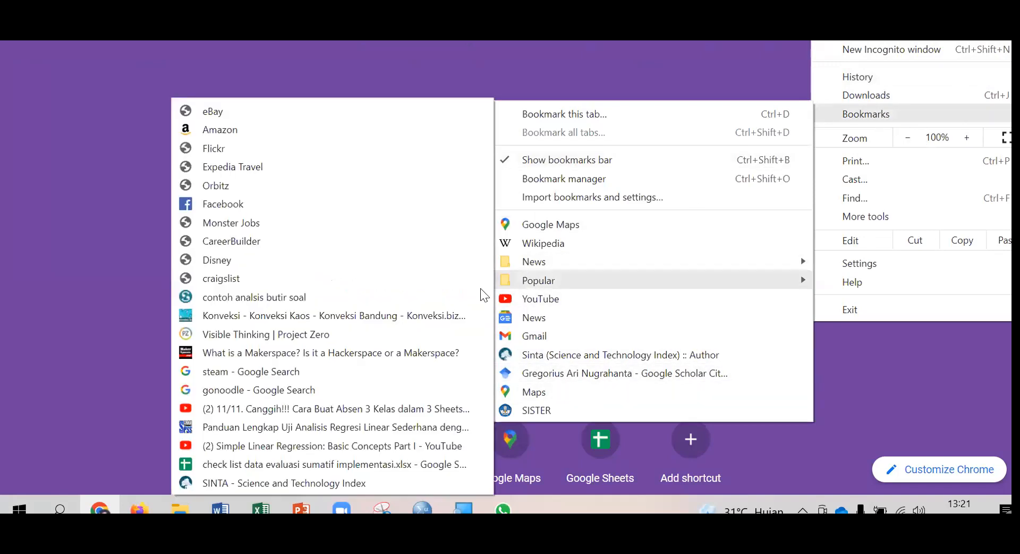
pyautogui.click(348, 465)
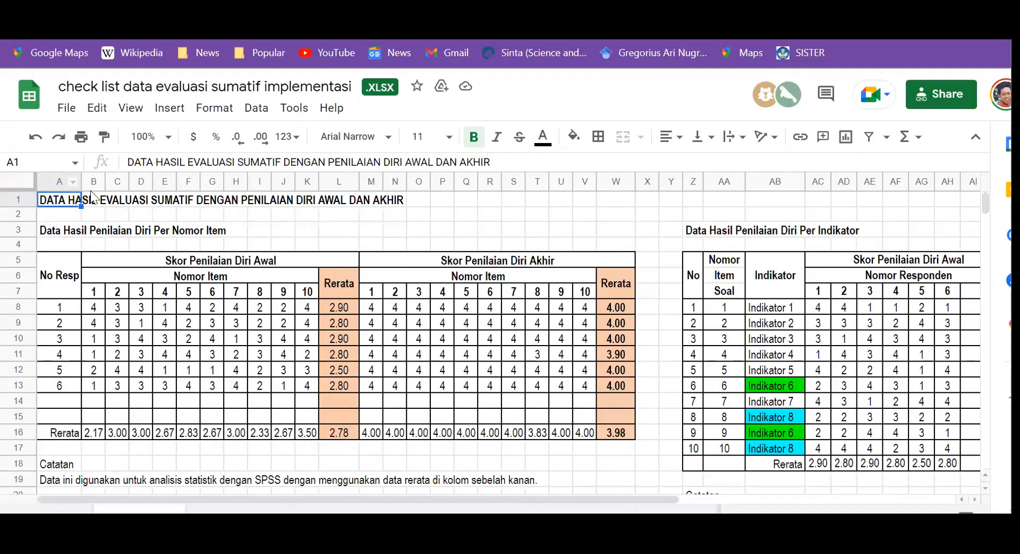
# Review the locale choices in the spreadsheet's settings and save them with the United States locale and Jakarta time zone.
pyautogui.click(66, 109)
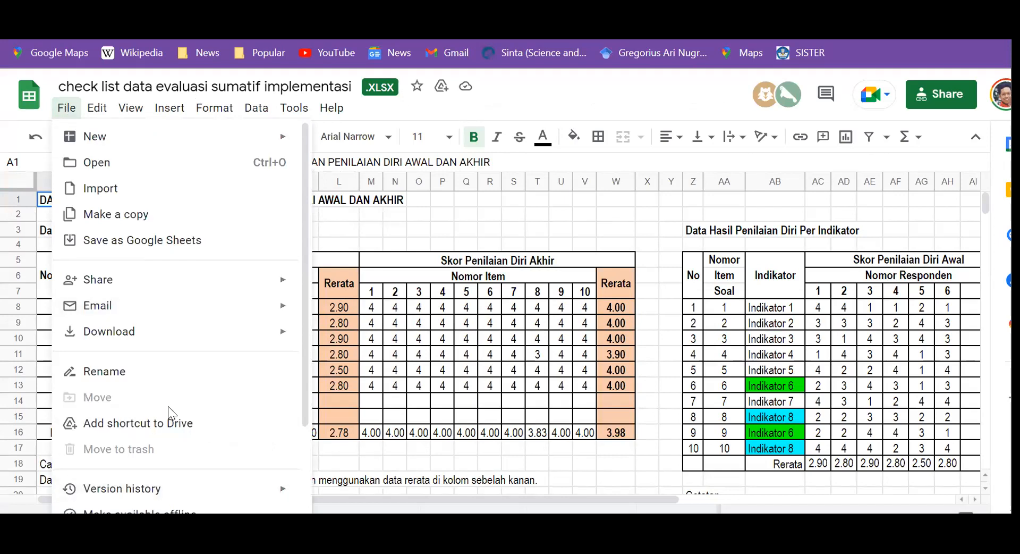
pyautogui.moveTo(150, 480)
pyautogui.scroll(-3, 151, 478)
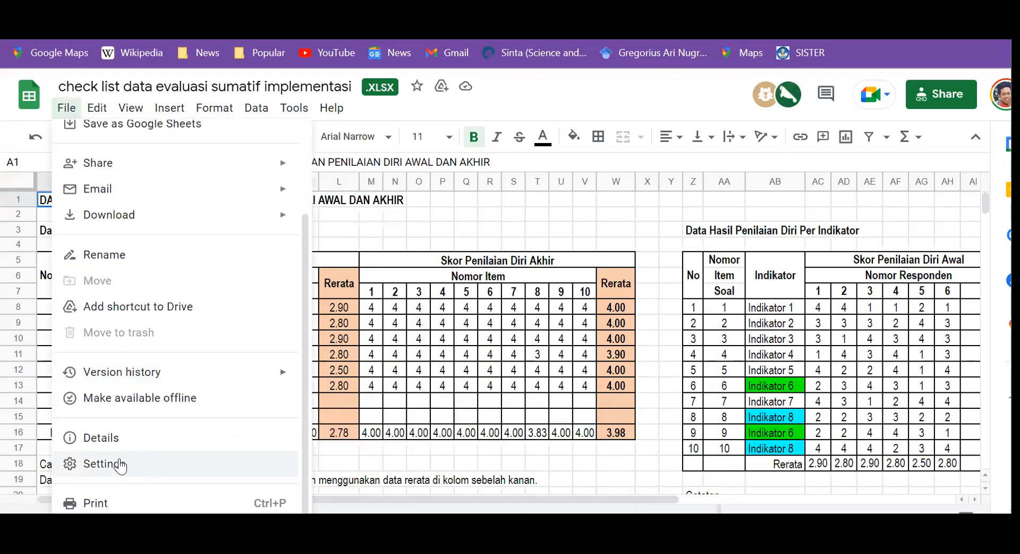
pyautogui.click(104, 464)
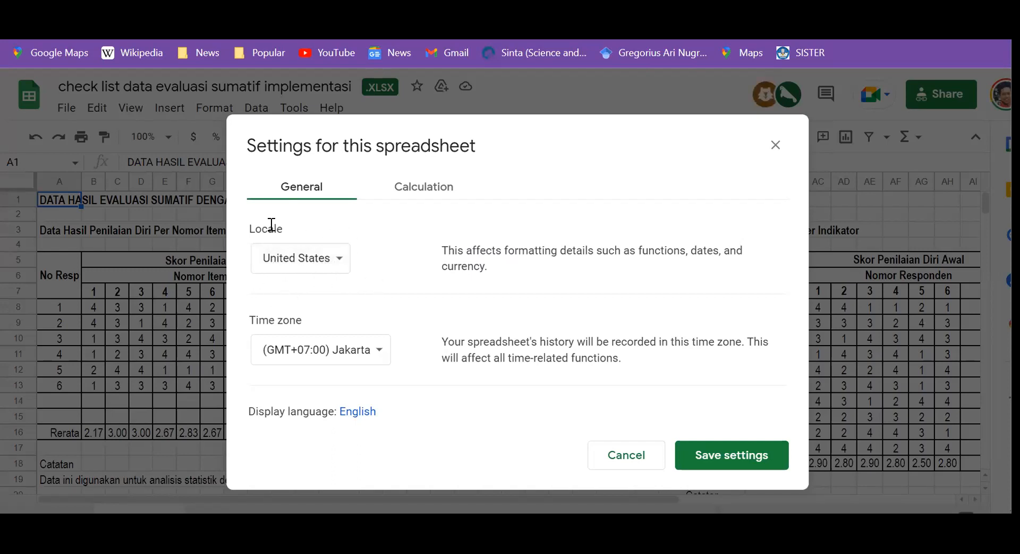
pyautogui.click(342, 263)
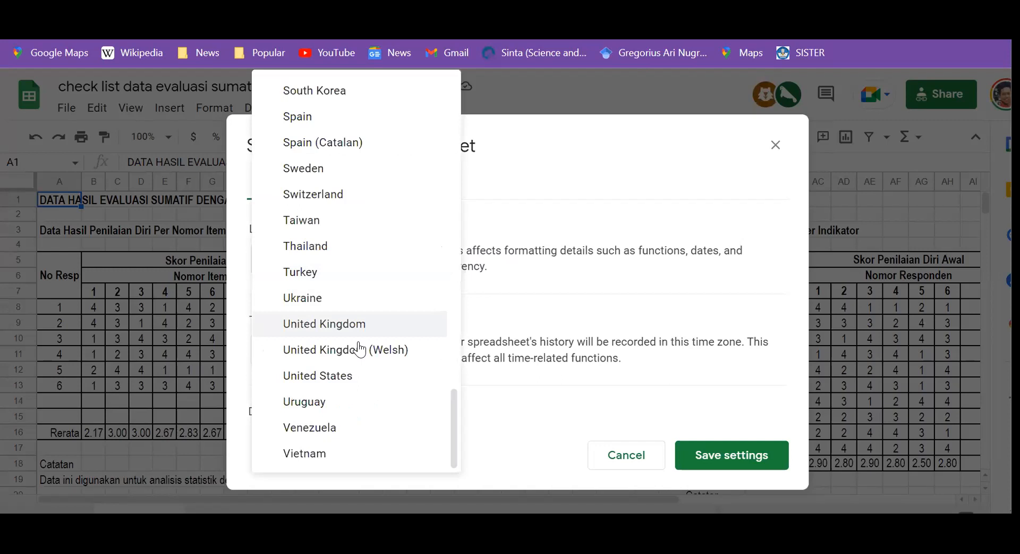
pyautogui.scroll(15, 350, 278)
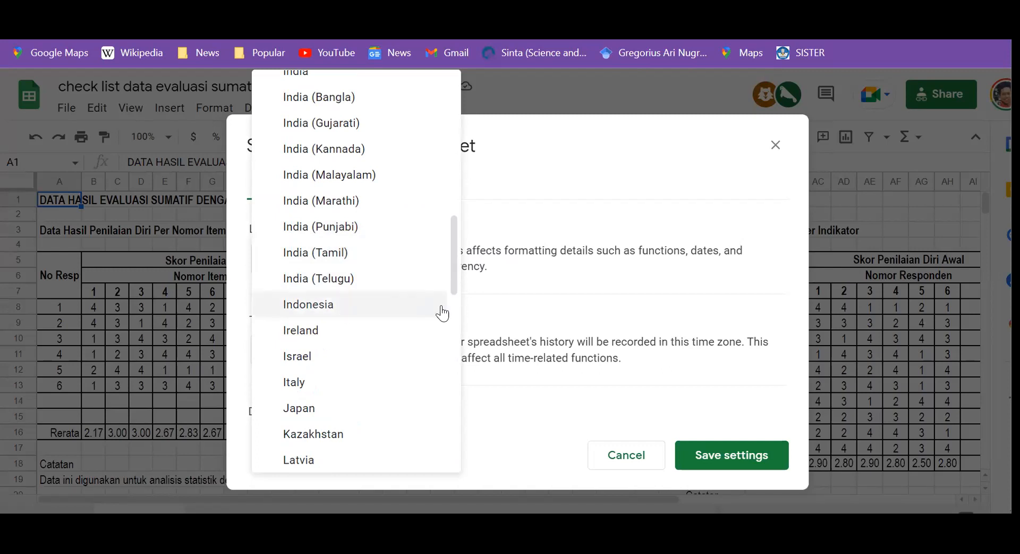
pyautogui.click(630, 173)
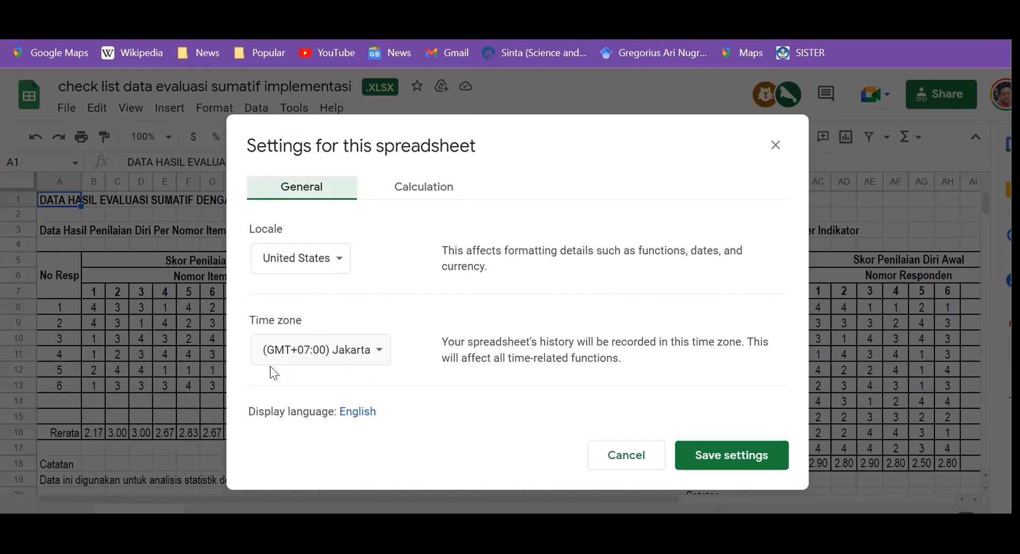
pyautogui.click(721, 456)
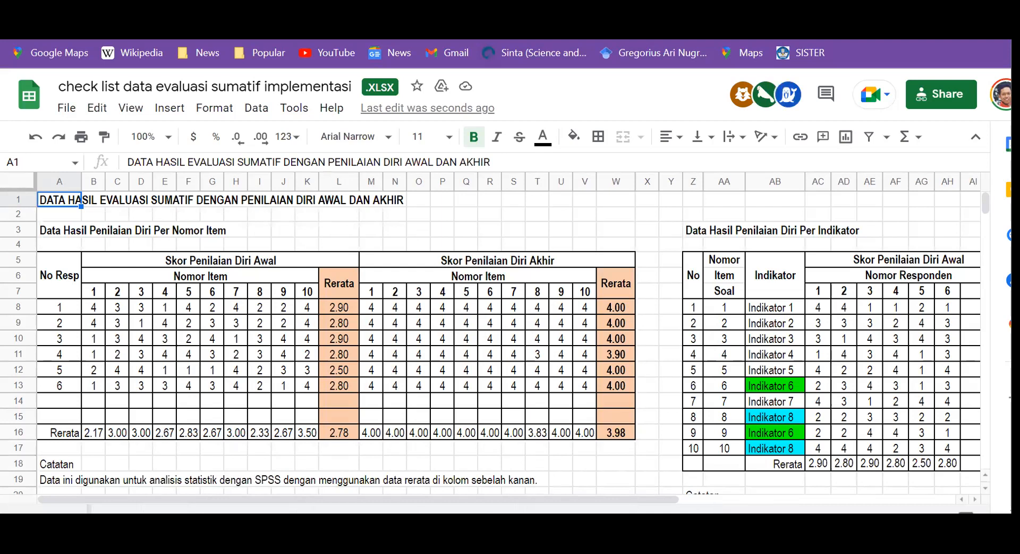
# On the sheet with eight respondents, copy the initial self-assessment averages in L8:L15 and paste them into the first SPSS data column.
pyautogui.click(674, 510)
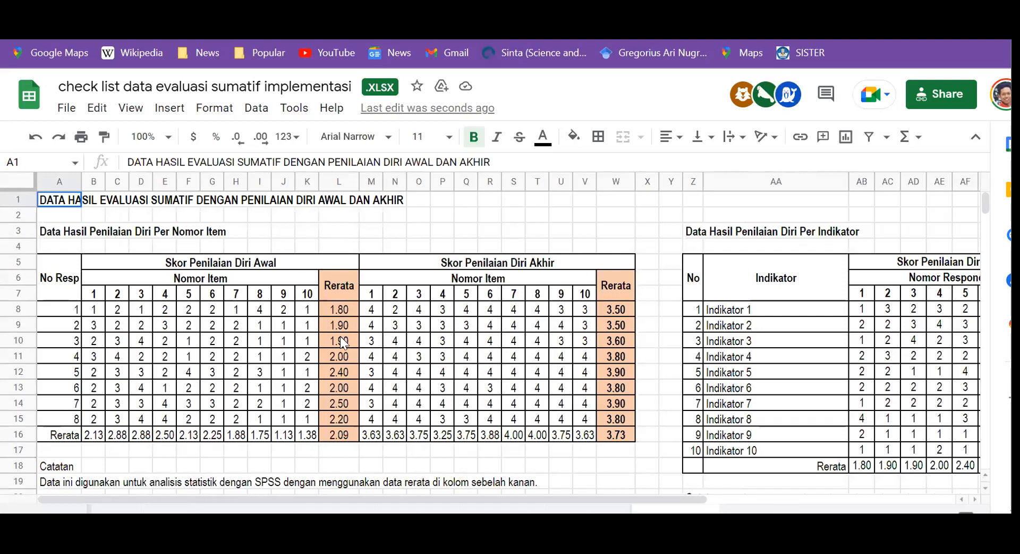
pyautogui.click(345, 310)
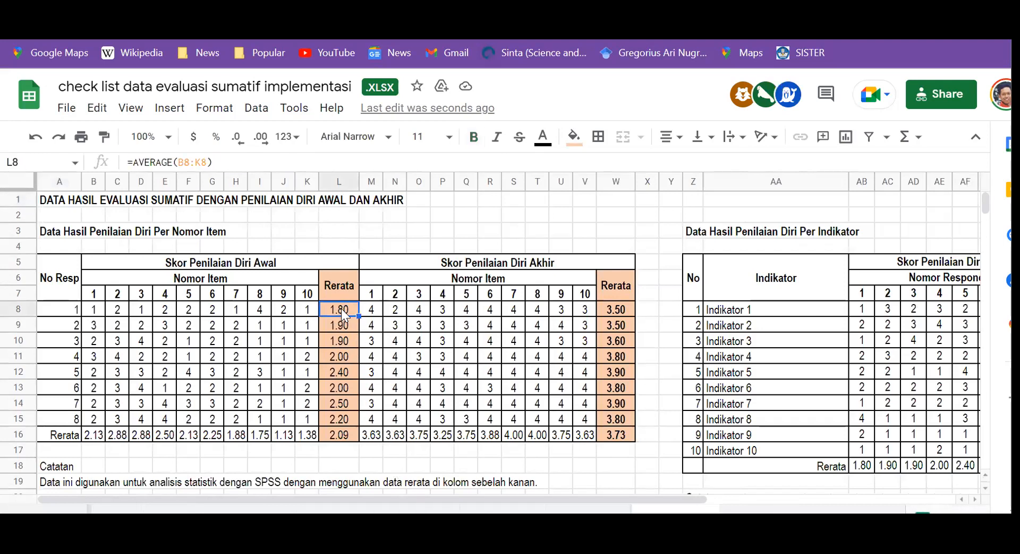
pyautogui.keyDown('shift'); pyautogui.click(343, 417); pyautogui.keyUp('shift')
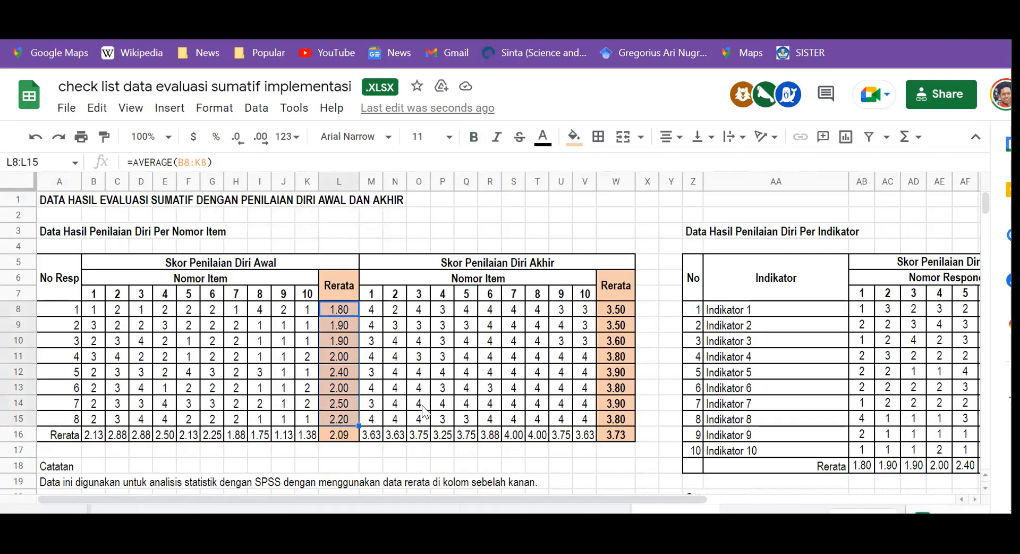
pyautogui.hotkey('ctrl', 'c')
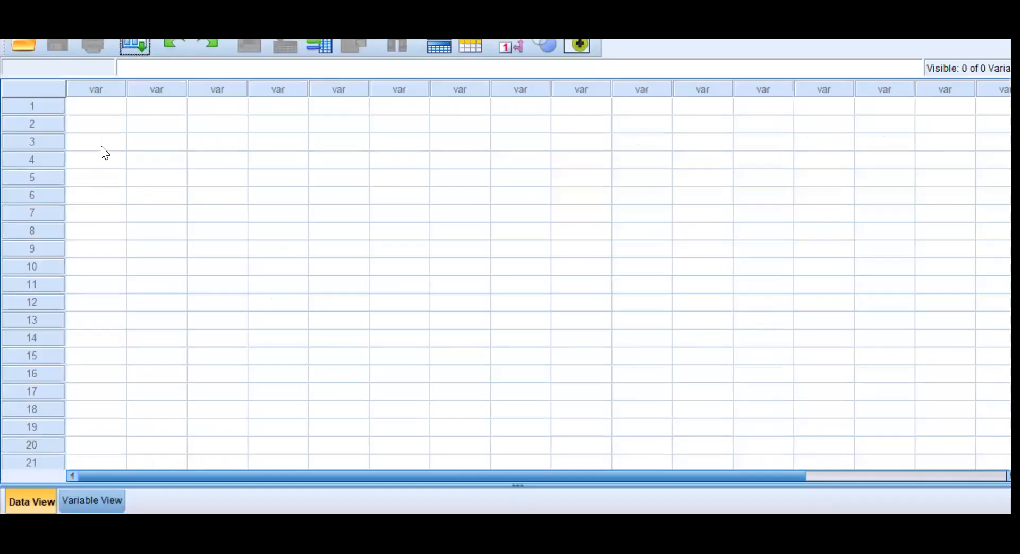
pyautogui.click(101, 105)
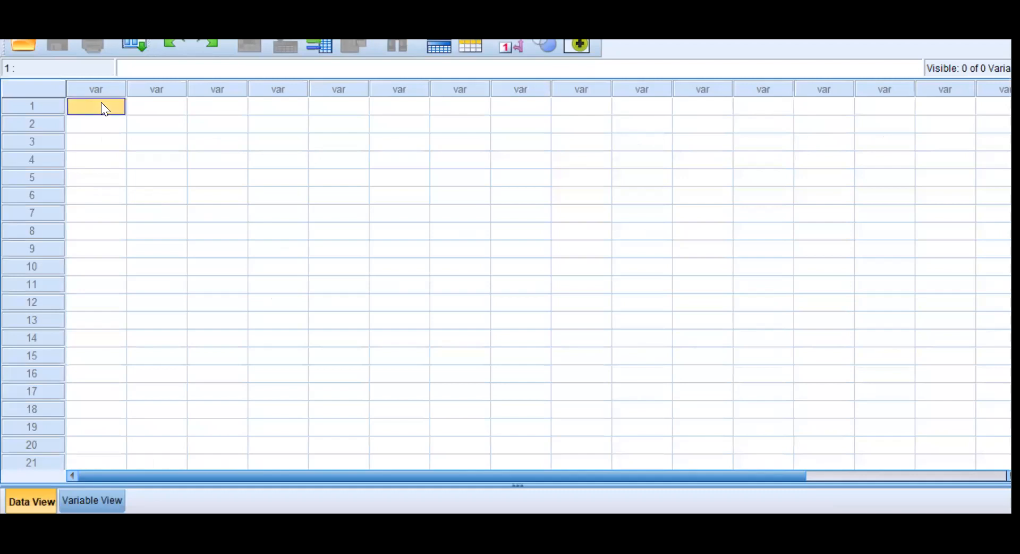
pyautogui.rightClick(101, 102)
pyautogui.click(141, 197)
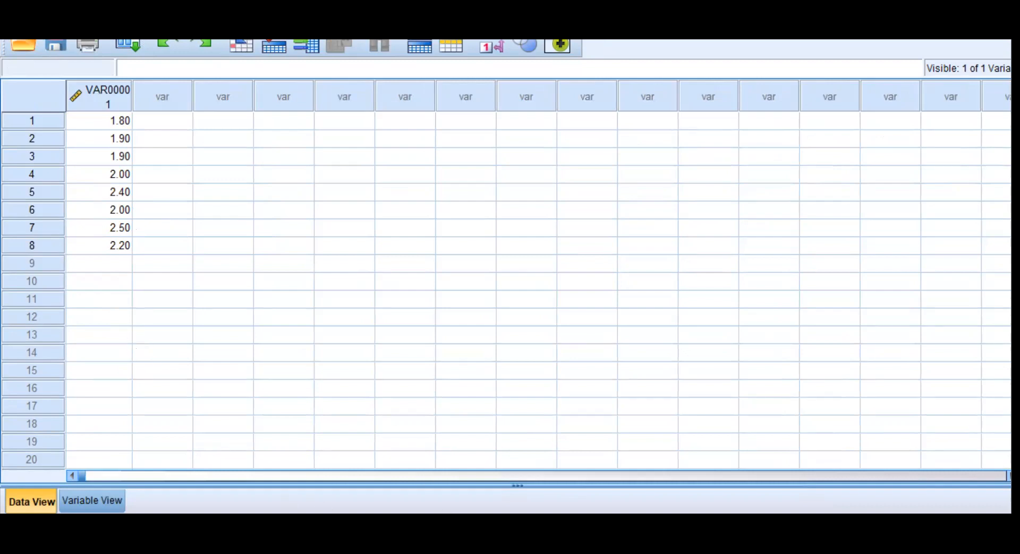
# Copy the final self-assessment averages in W8:W15 from Google Sheets and paste them into the second SPSS data column.
pyautogui.hotkey('alt', 'Tab')
pyautogui.click(617, 308)
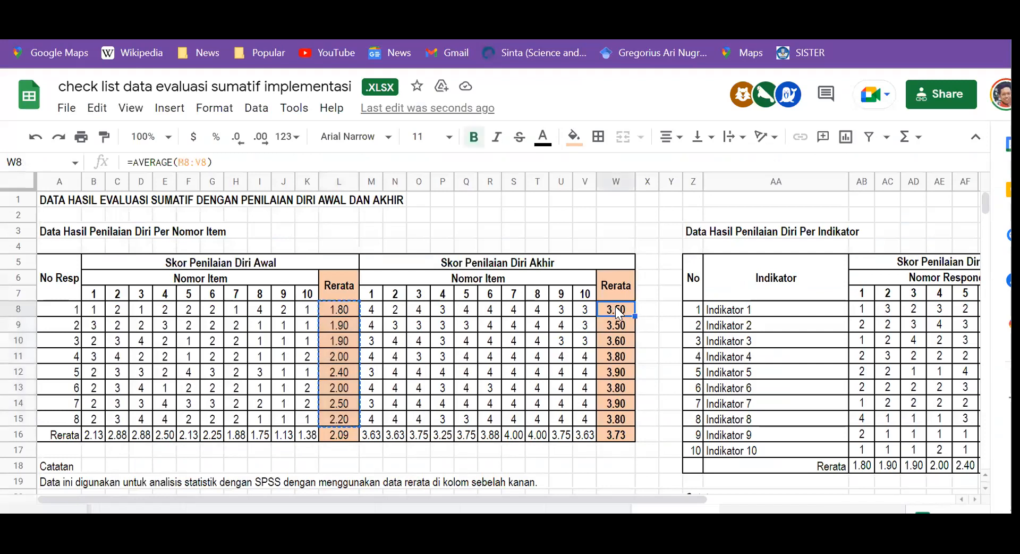
pyautogui.keyDown('shift'); pyautogui.click(618, 424); pyautogui.keyUp('shift')
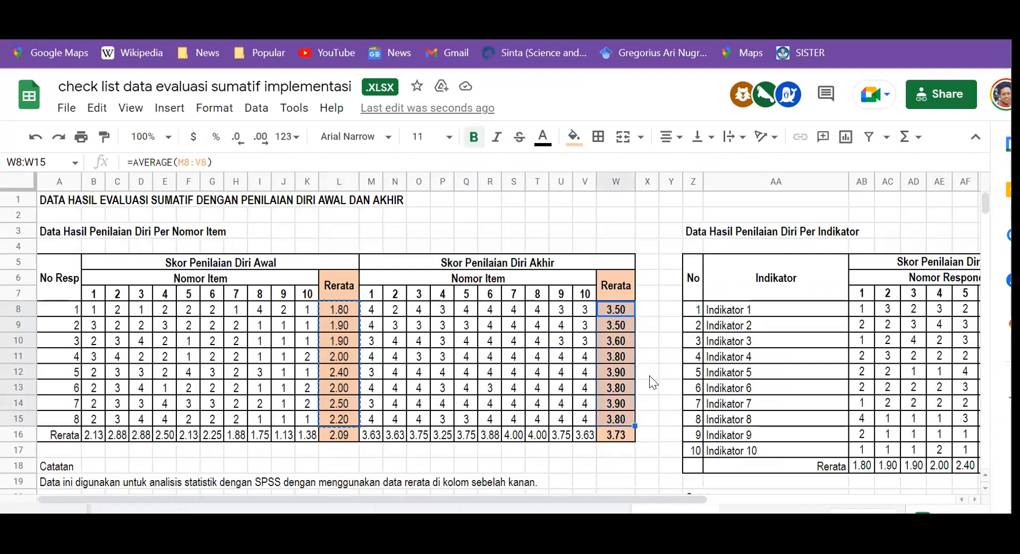
pyautogui.hotkey('ctrl', 'c')
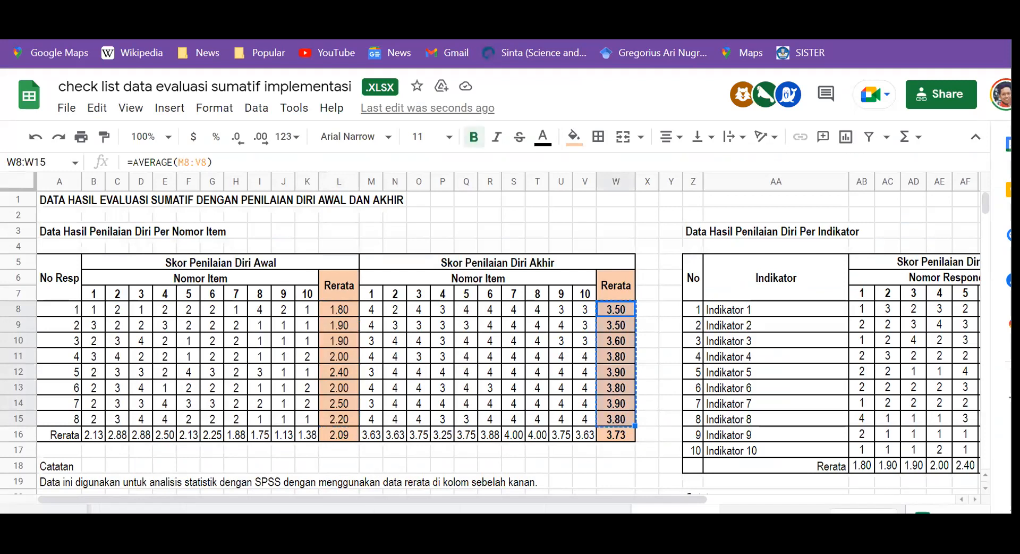
pyautogui.hotkey('alt', 'Tab')
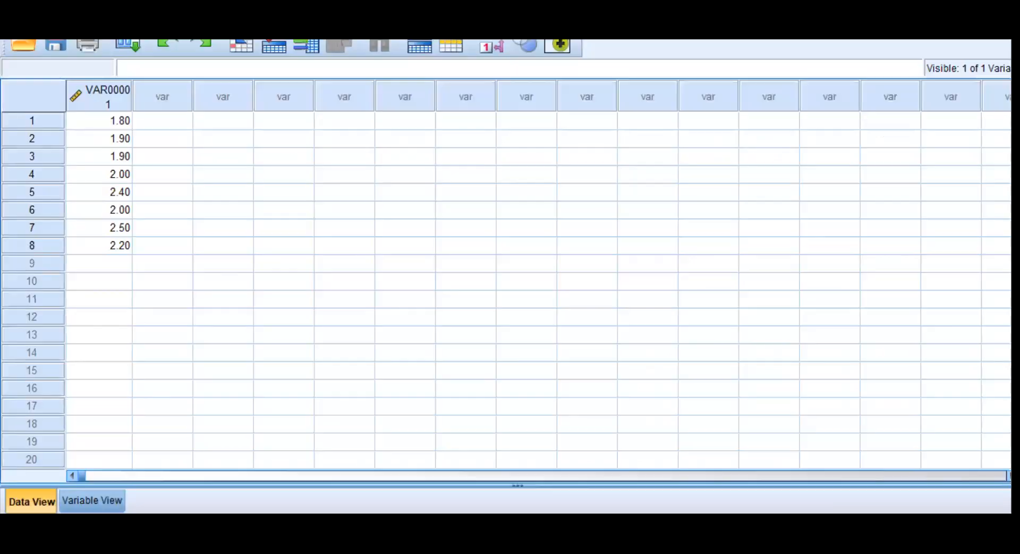
pyautogui.click(176, 122)
pyautogui.rightClick(171, 117)
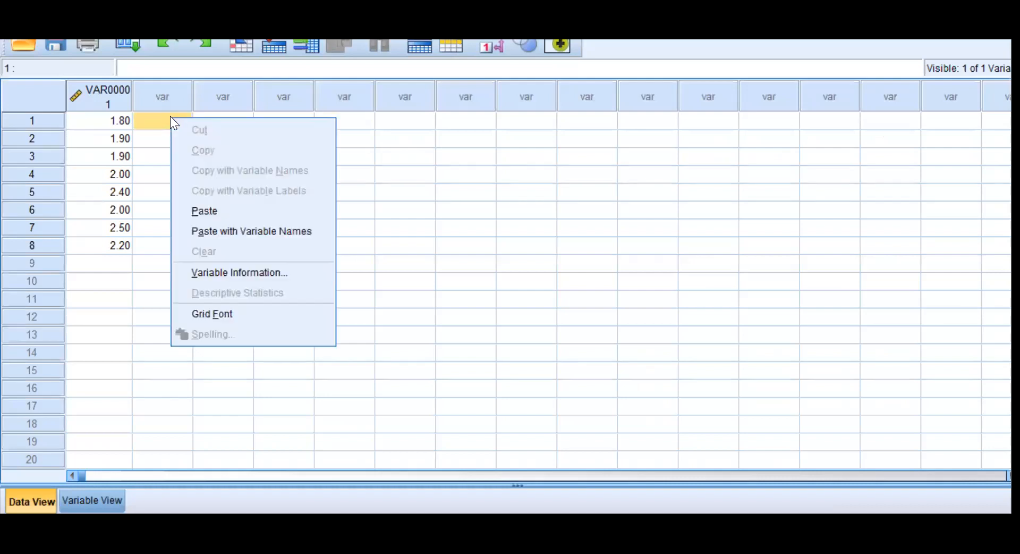
pyautogui.click(215, 211)
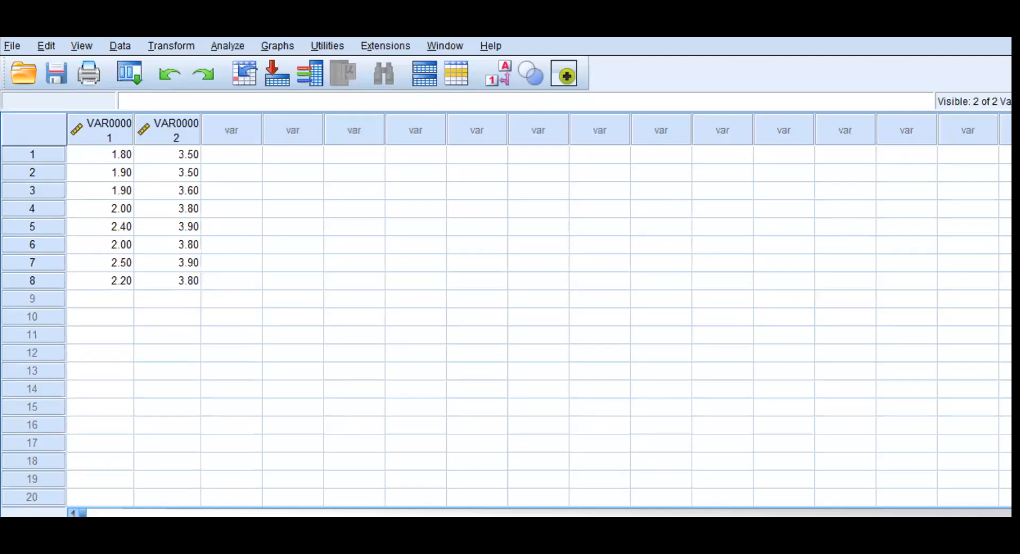
# In the variable definitions, name the first variable SkorAwal and the second SkorAkhir.
pyautogui.click(91, 500)
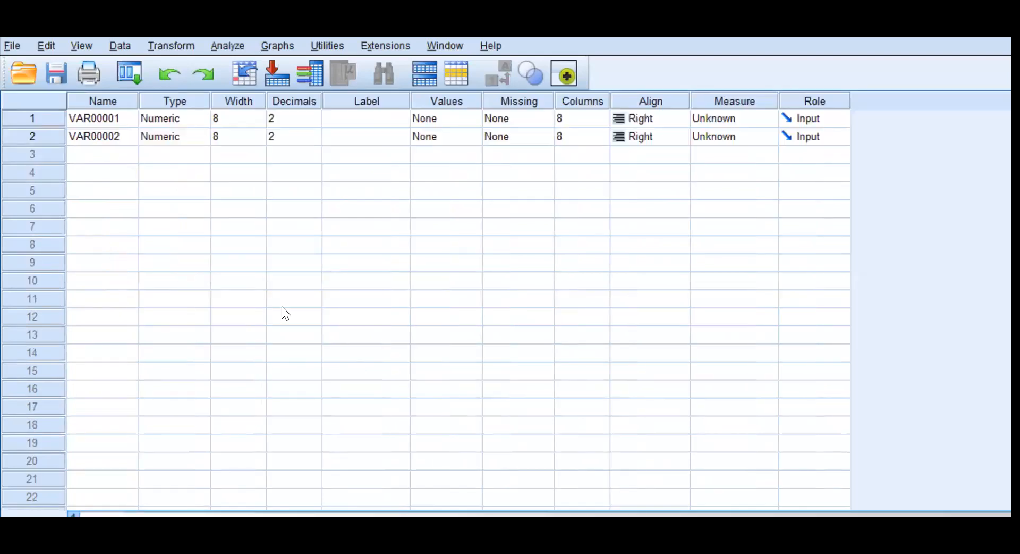
pyautogui.click(116, 119)
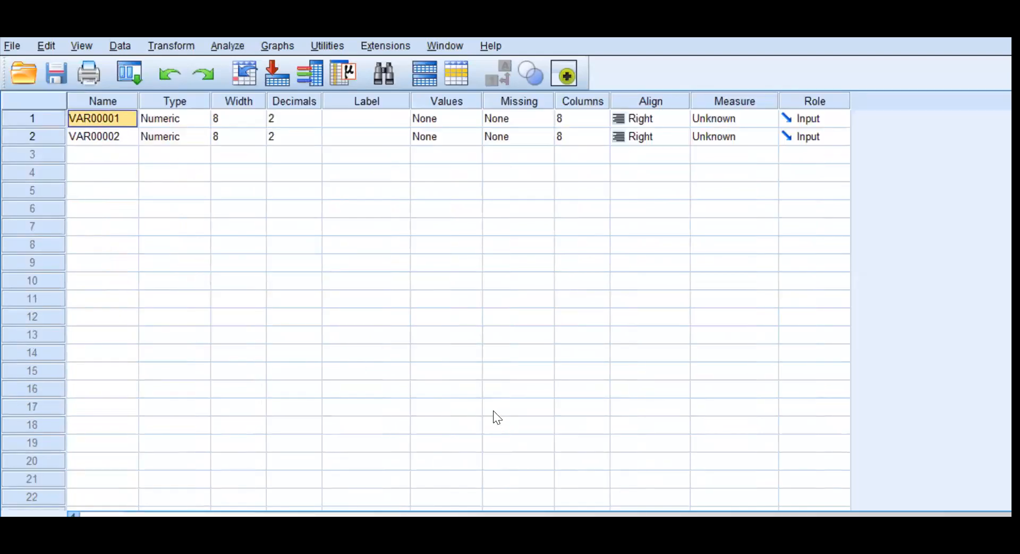
pyautogui.write('Skor')
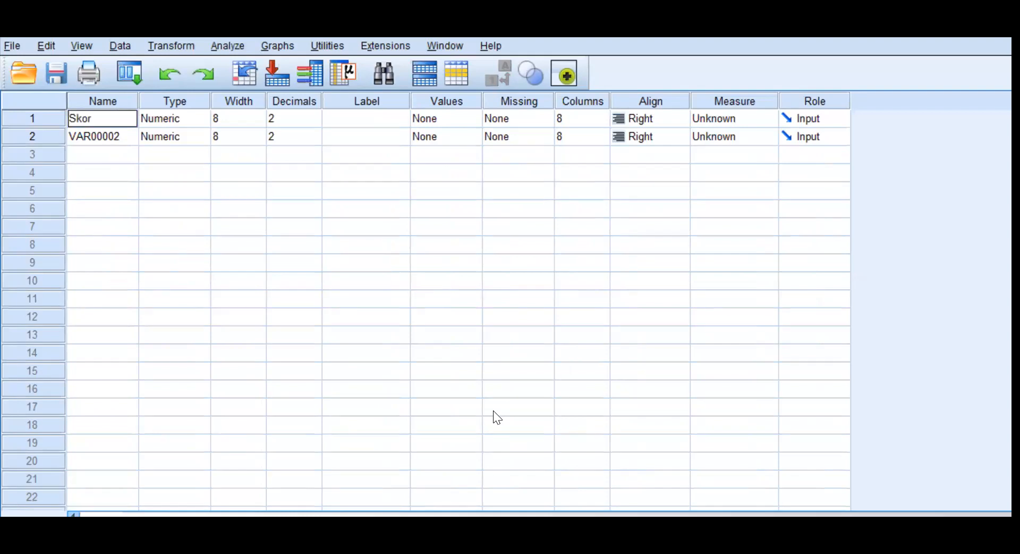
pyautogui.write('Awal')
pyautogui.press('Return')
pyautogui.write('S')
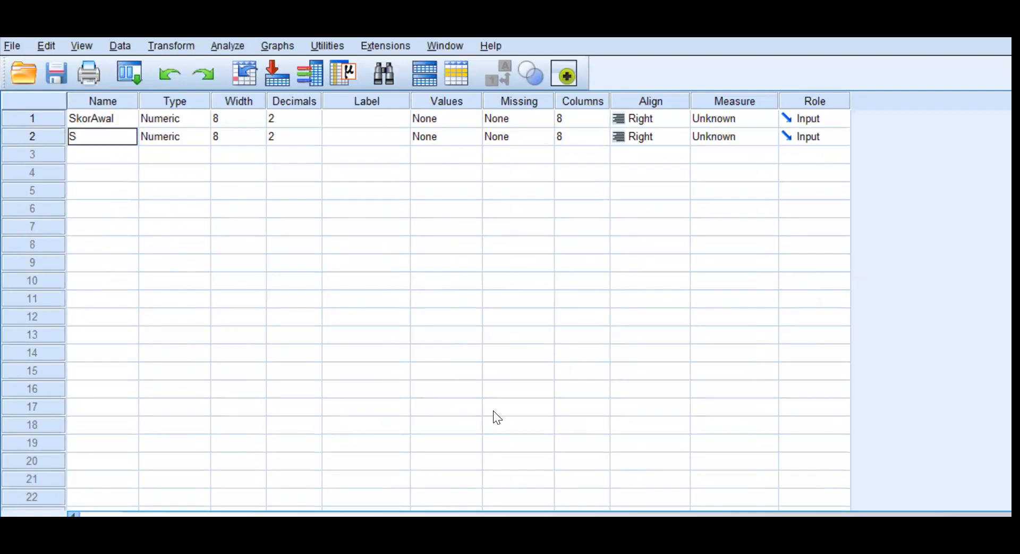
pyautogui.write('korAkhir')
# Label the two variables "Skor Awal" and "Skor Akhir" respectively.
pyautogui.click(365, 119)
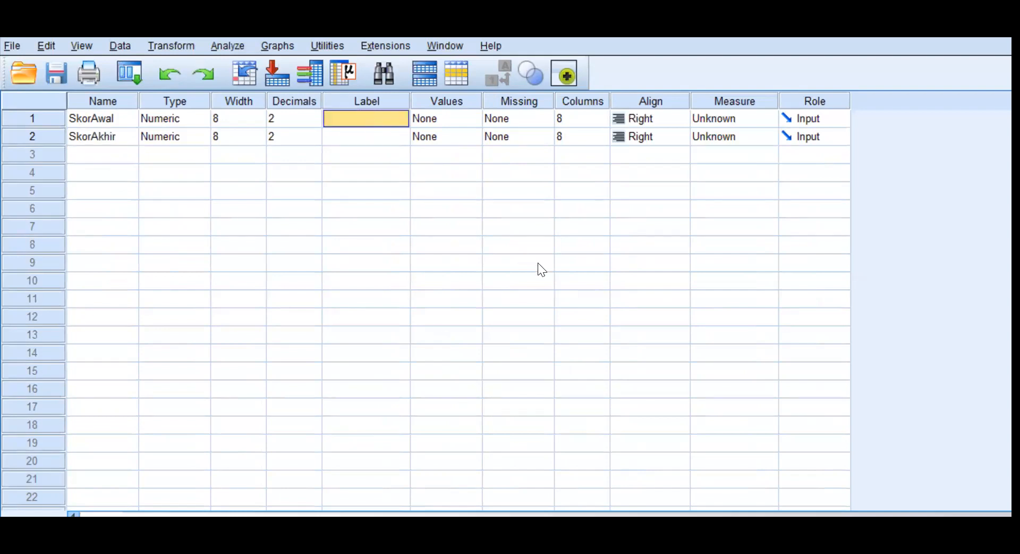
pyautogui.write('S')
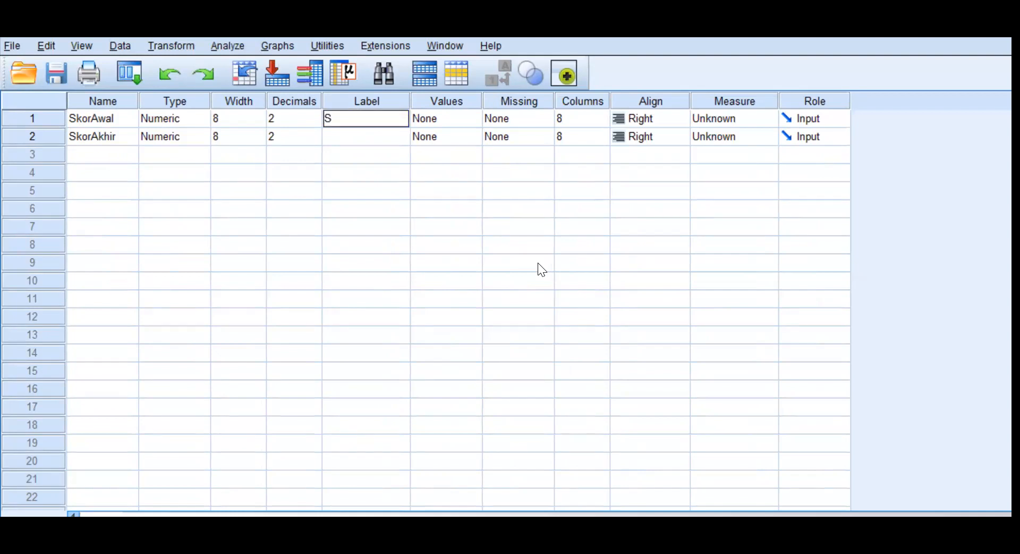
pyautogui.write('kor Awal')
pyautogui.press('Return')
pyautogui.write('Skor Akhir')
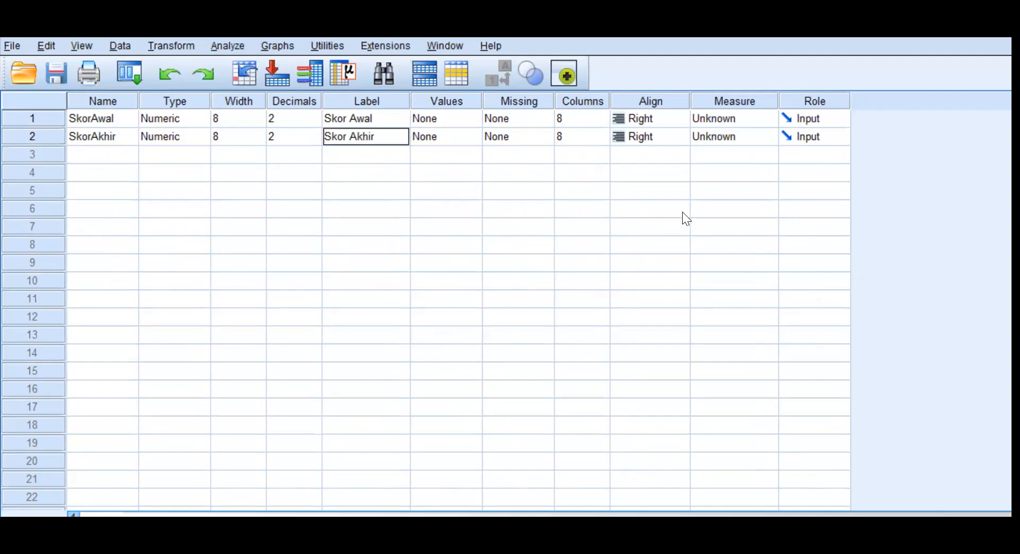
# Set the measurement level of both SkorAwal and SkorAkhir to Scale.
pyautogui.click(768, 120)
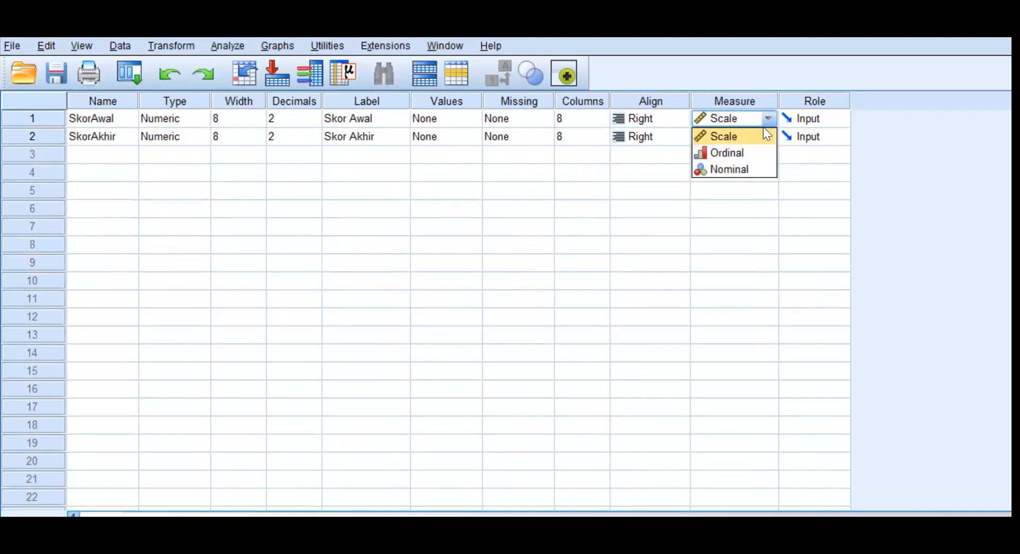
pyautogui.click(736, 137)
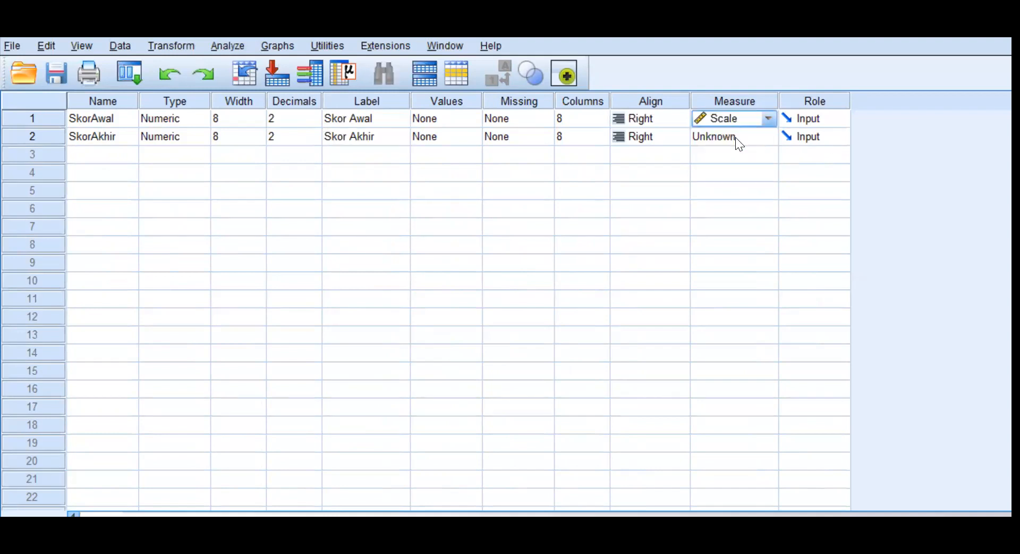
pyautogui.click(766, 138)
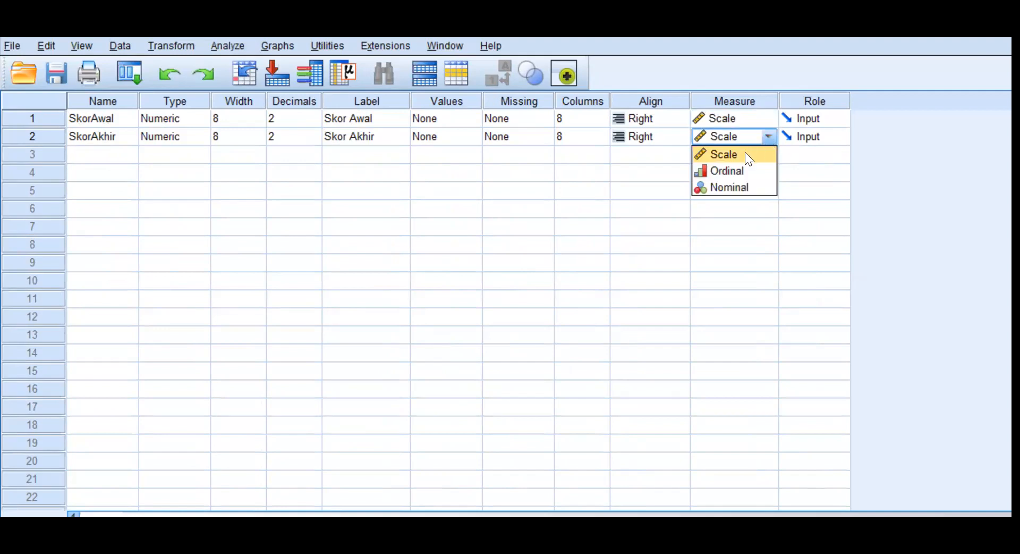
pyautogui.click(748, 155)
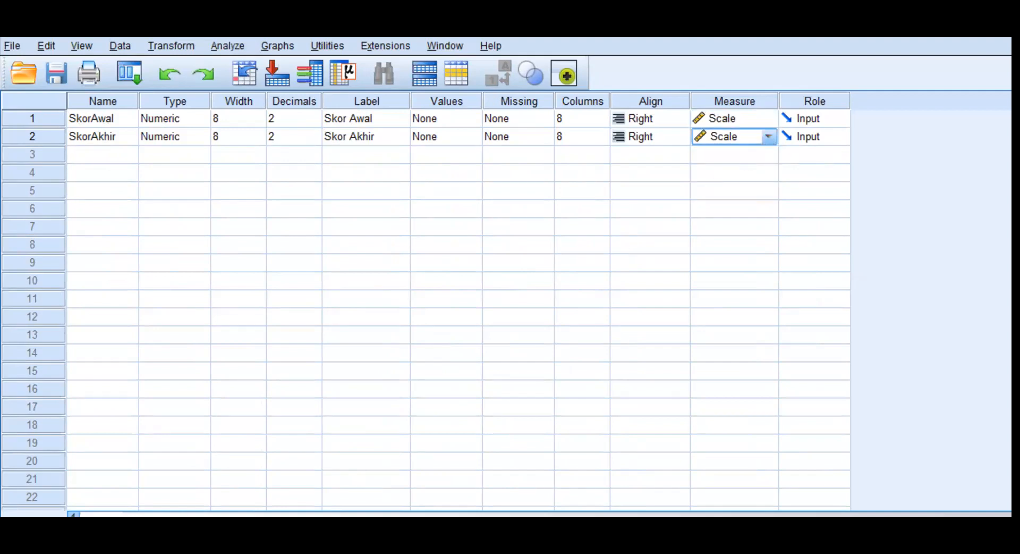
# Return to the data values and start an Explore analysis with Skor Awal and Skor Akhir as dependent variables.
pyautogui.click(33, 530)
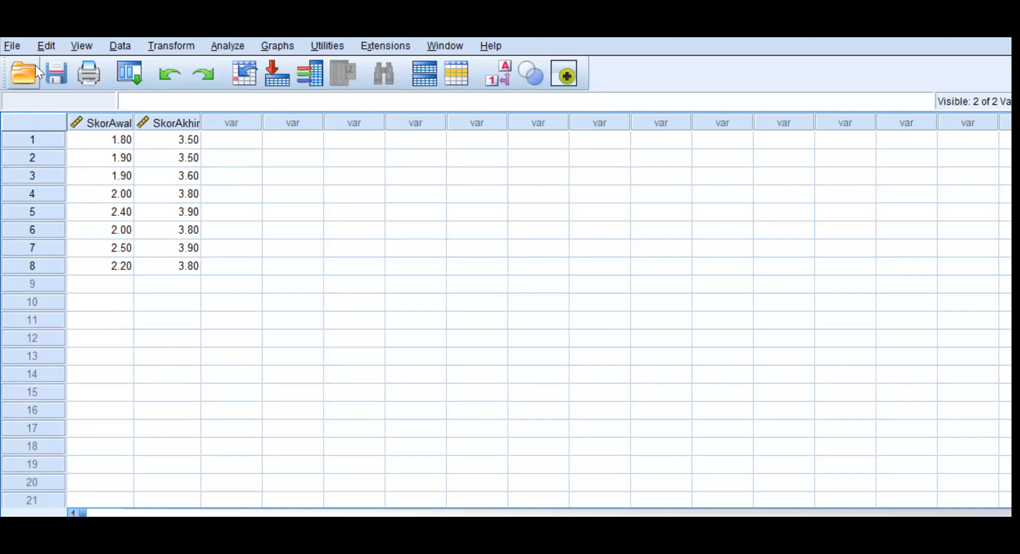
pyautogui.click(219, 44)
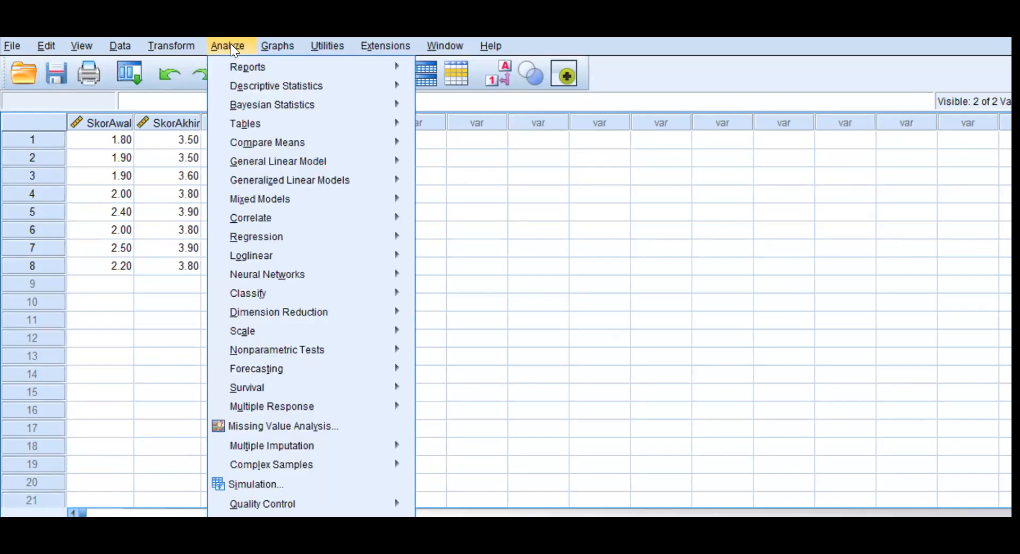
pyautogui.moveTo(276, 89)
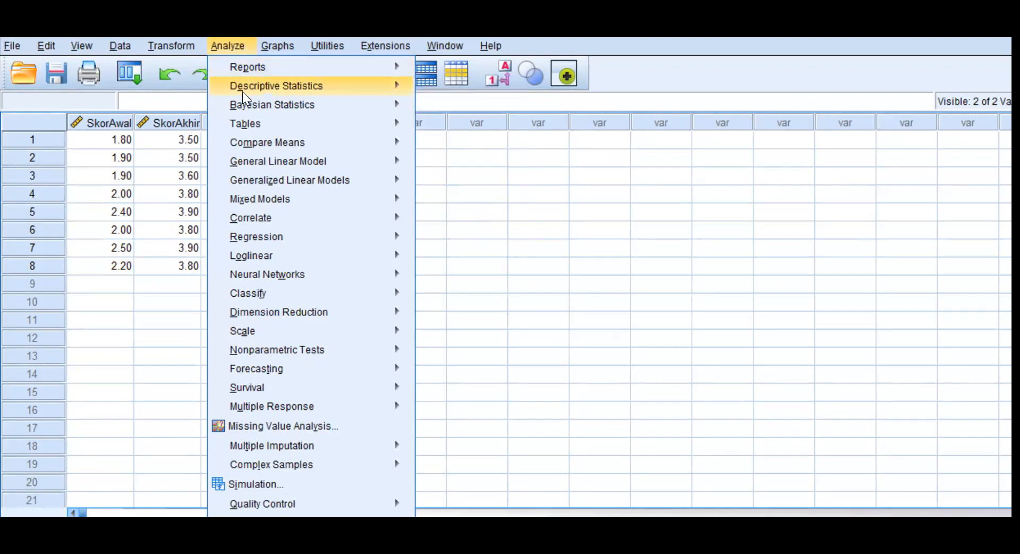
pyautogui.moveTo(339, 85)
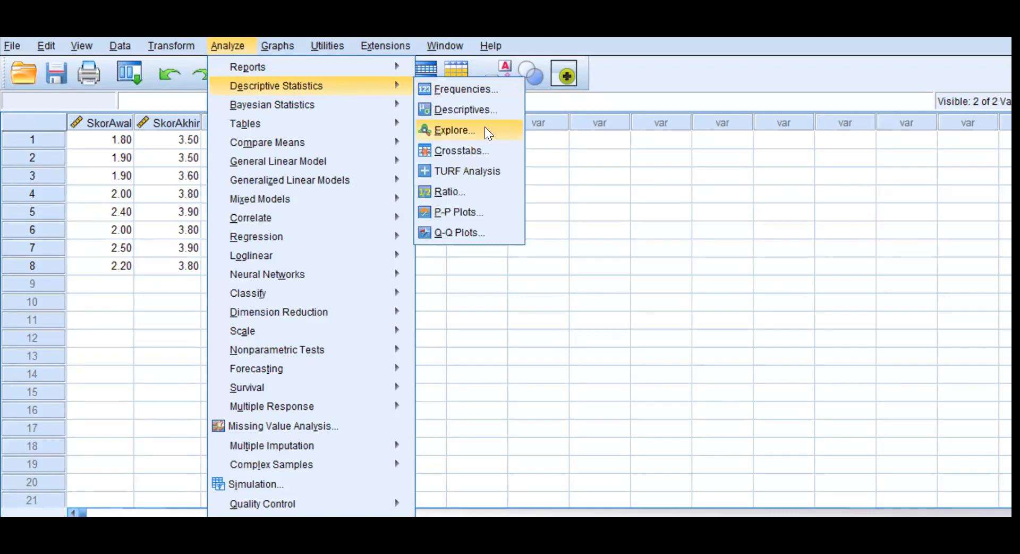
pyautogui.click(469, 130)
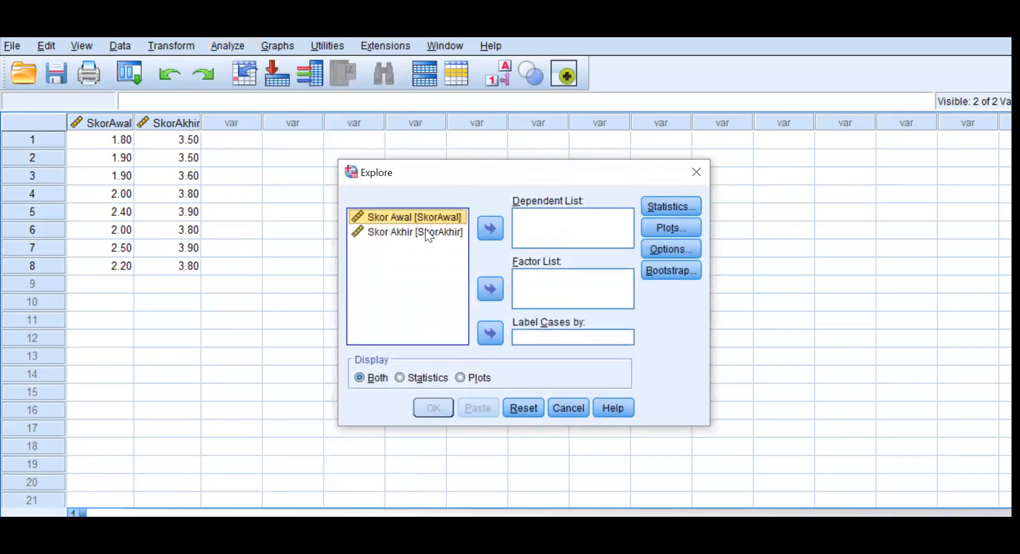
pyautogui.keyDown('shift'); pyautogui.click(423, 231); pyautogui.keyUp('shift')
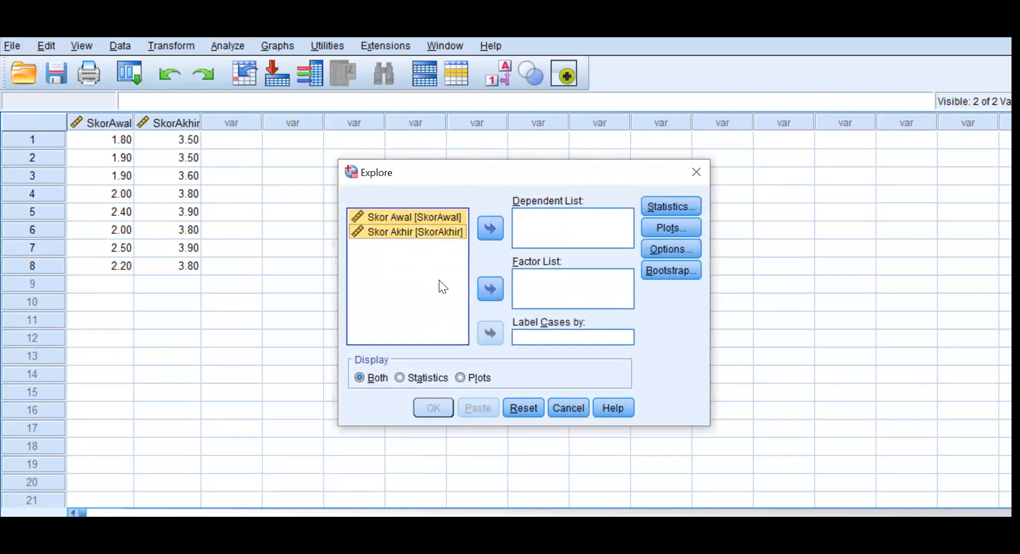
pyautogui.click(491, 228)
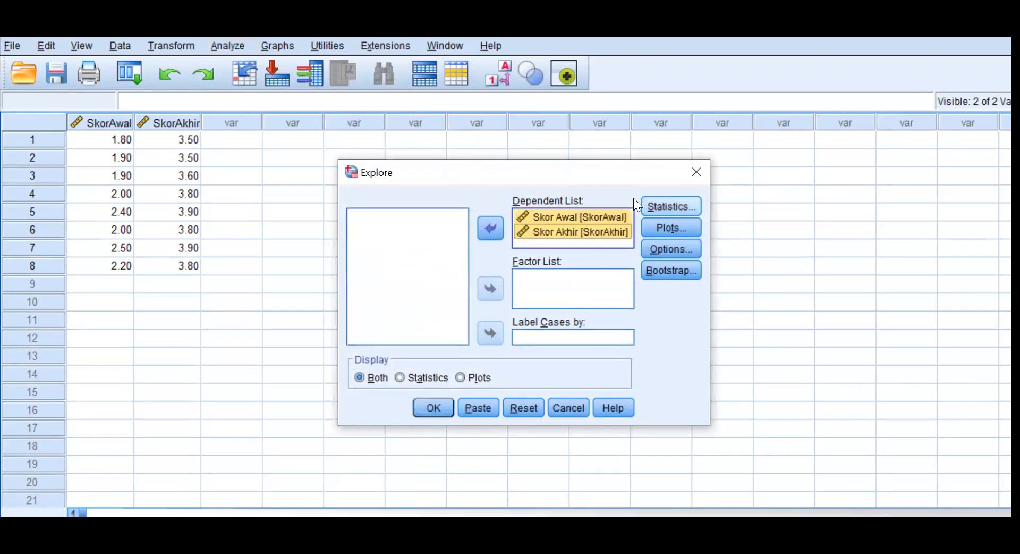
# Exclude the stem-and-leaf plot, include normality plots with tests, then run Explore and review the Tests of Normality table.
pyautogui.click(678, 229)
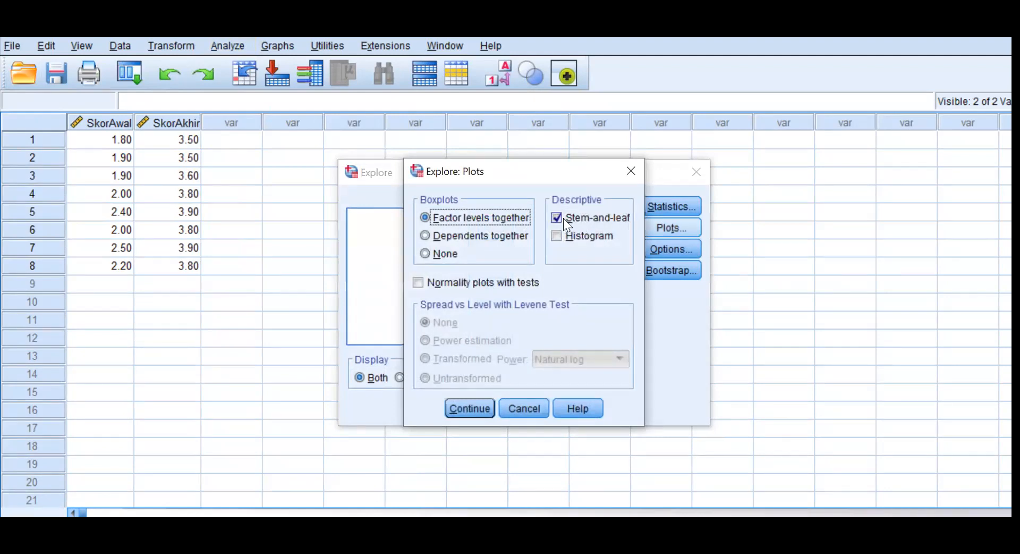
pyautogui.click(556, 218)
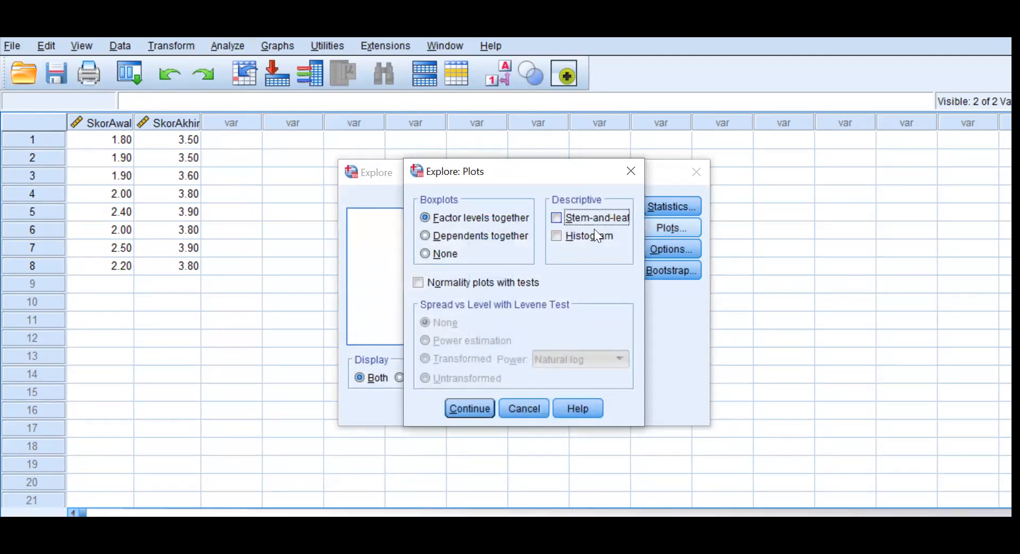
pyautogui.click(417, 282)
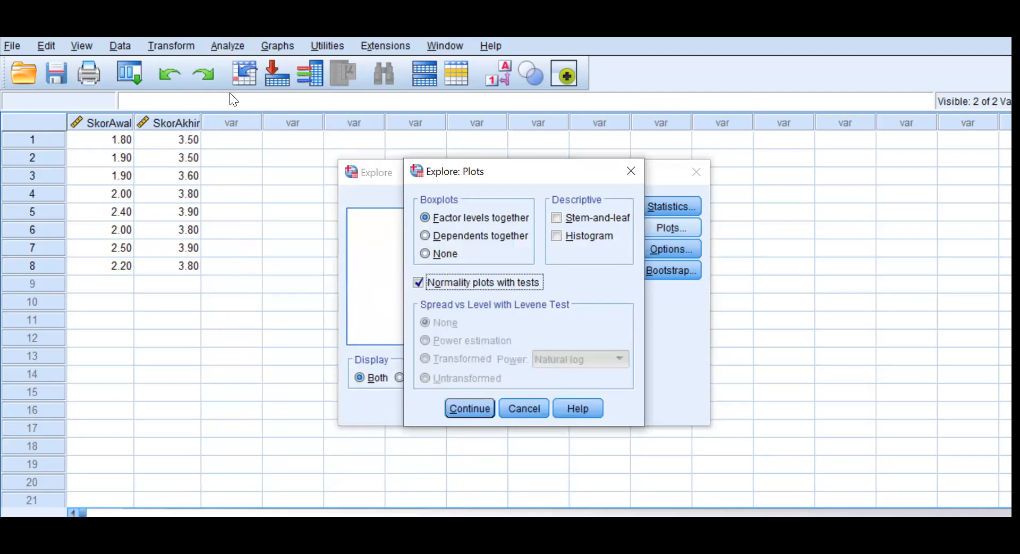
pyautogui.click(478, 410)
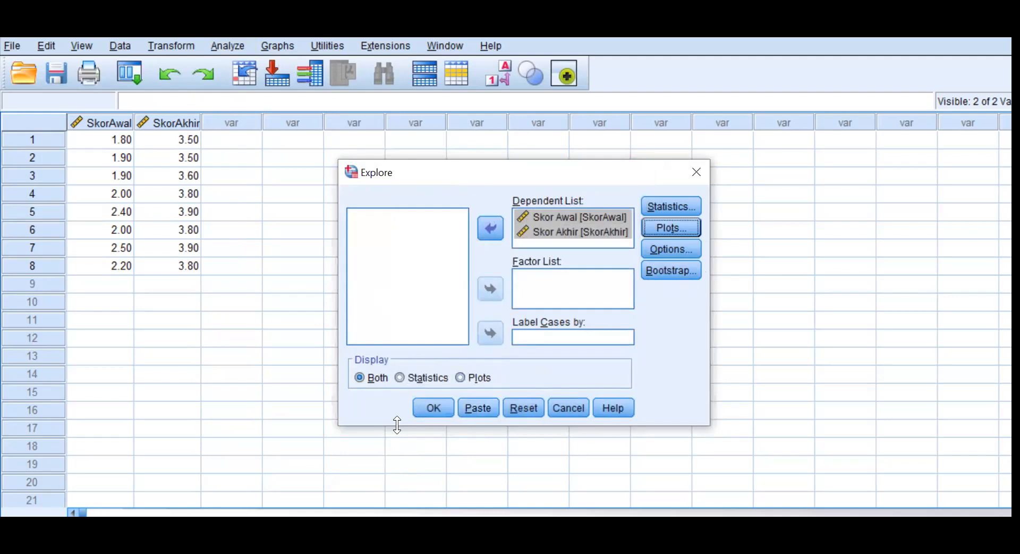
pyautogui.click(436, 408)
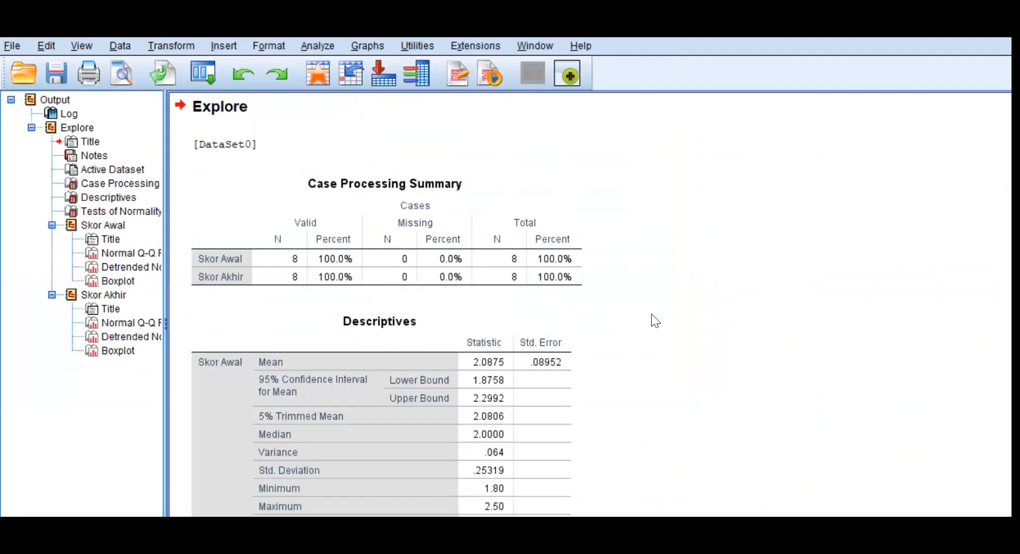
pyautogui.scroll(-10, 606, 321)
pyautogui.scroll(-3, 623, 321)
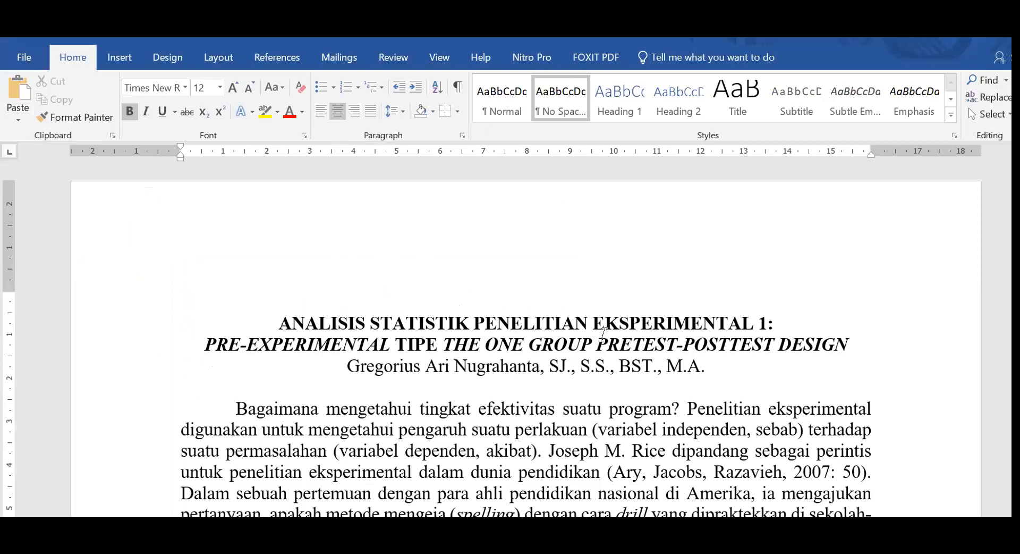
# Switch to the Word module and examine the statistical hypotheses H0 and H1 for the data distribution normality test.
pyautogui.scroll(-4, 603, 351)
pyautogui.scroll(-3, 607, 391)
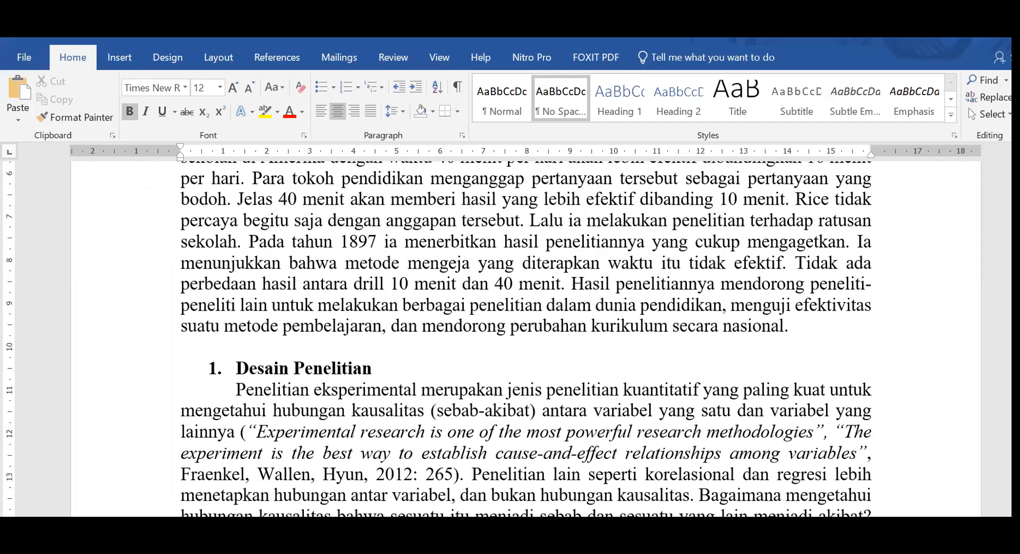
pyautogui.scroll(-8, 754, 279)
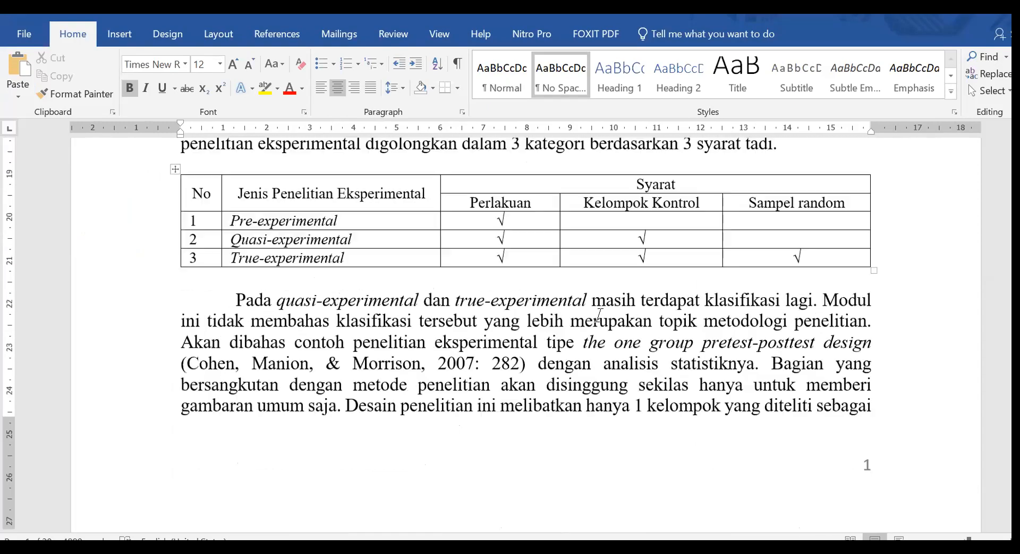
pyautogui.scroll(-5, 753, 256)
pyautogui.moveTo(1016, 154); pyautogui.dragTo(1016, 225)
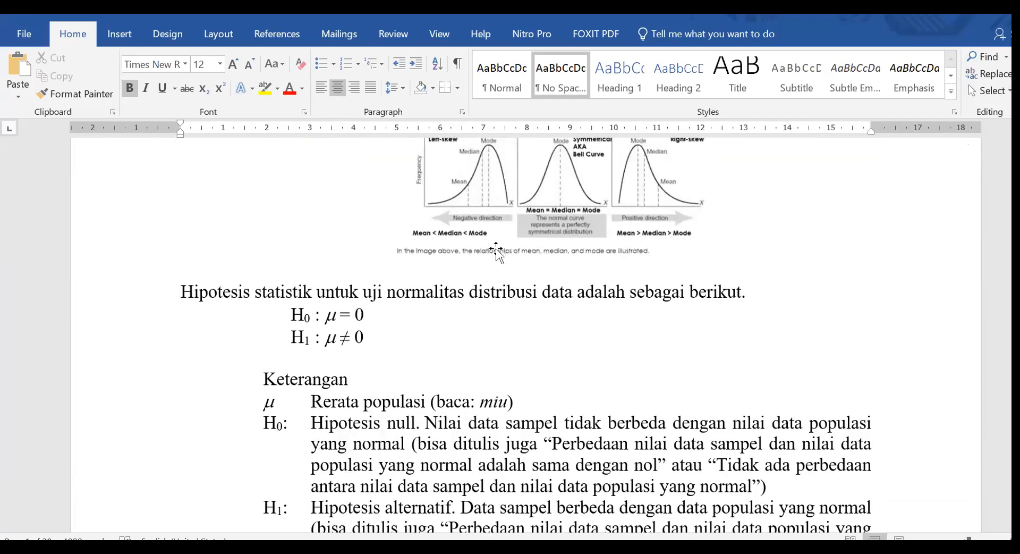
pyautogui.scroll(-3, 527, 331)
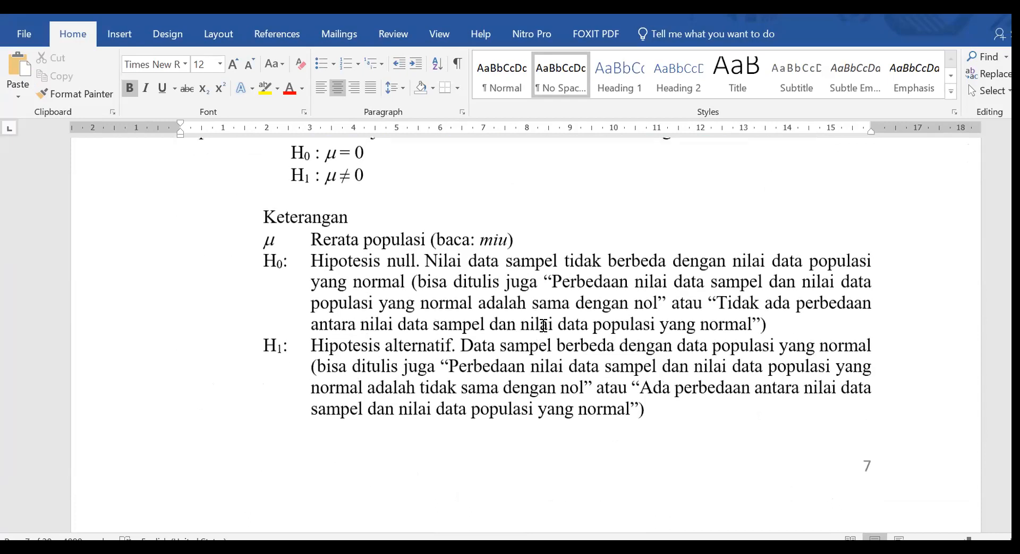
pyautogui.scroll(1, 515, 324)
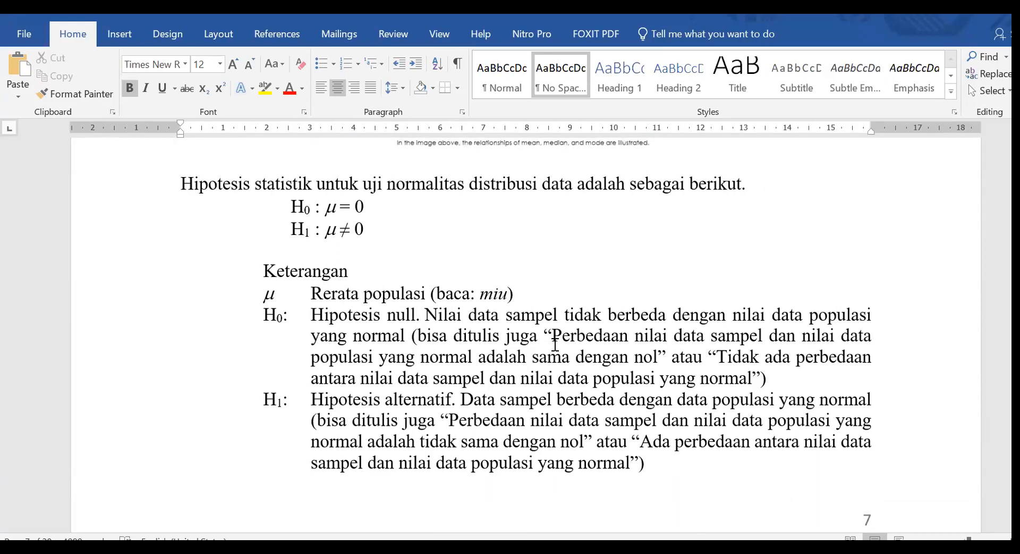
pyautogui.scroll(-1, 410, 352)
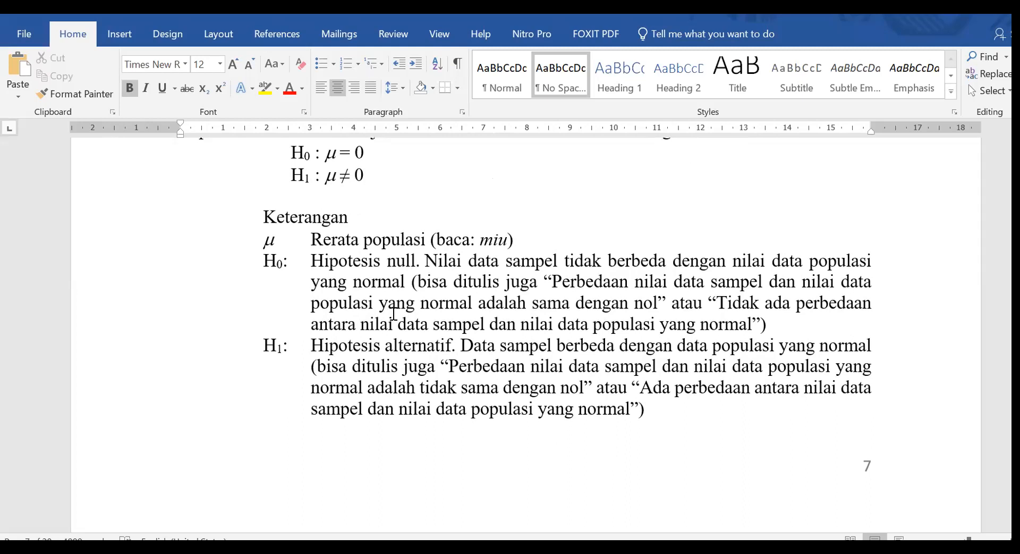
pyautogui.scroll(3, 392, 306)
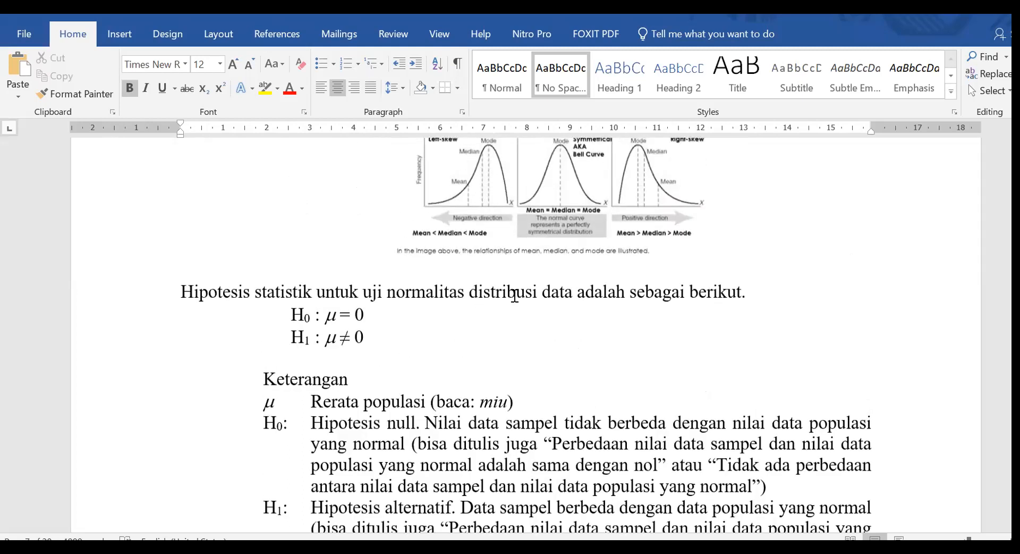
pyautogui.scroll(-1, 350, 335)
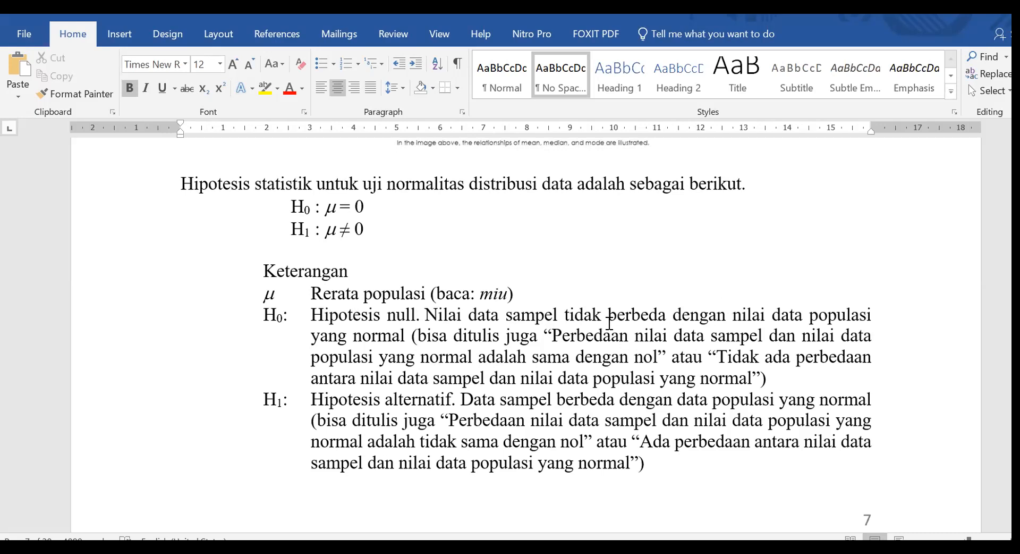
# Examine the module's p-value criteria for concluding on normality and the illustrated SPSS analysis steps in section 7.1.1.1.
pyautogui.scroll(-12, 610, 321)
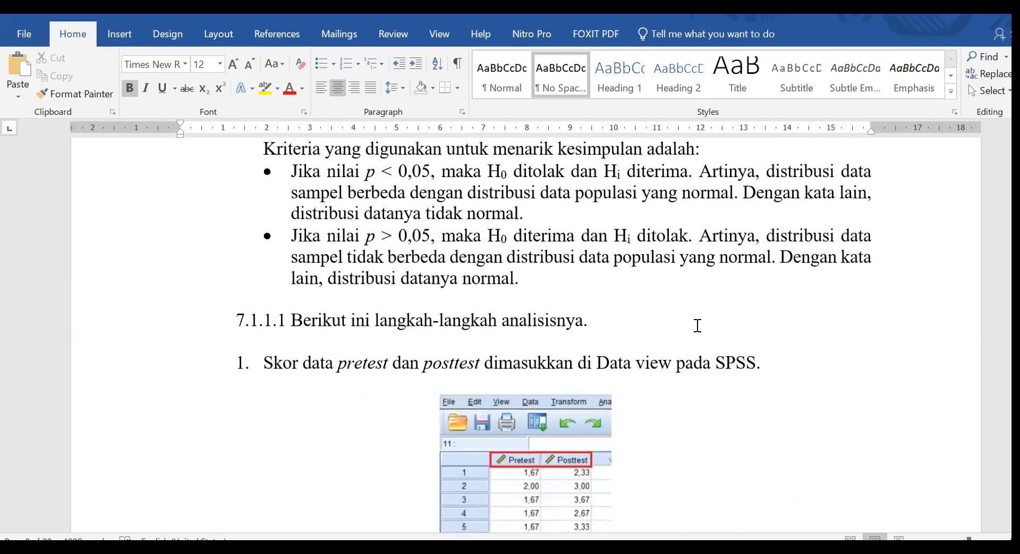
pyautogui.scroll(-10, 698, 326)
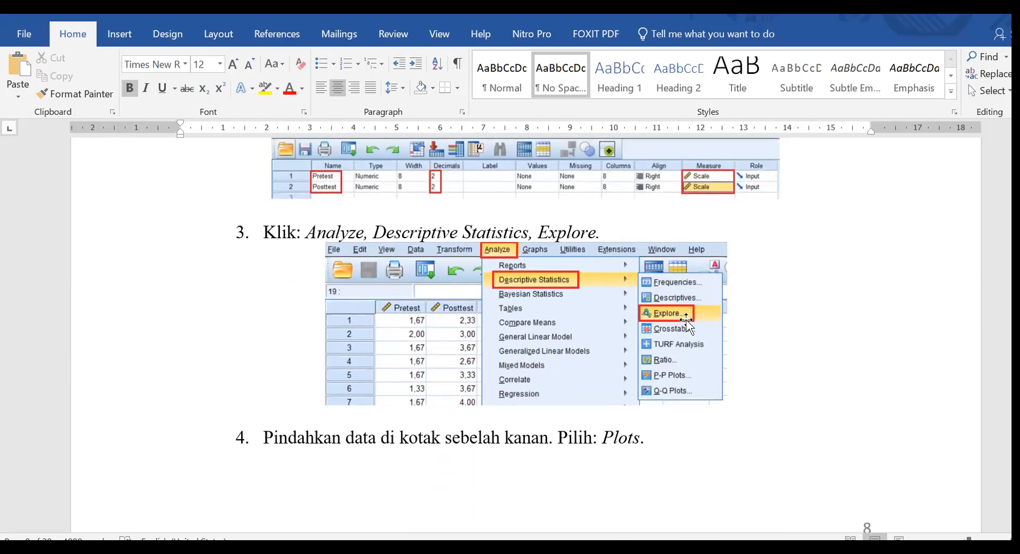
pyautogui.scroll(-5, 685, 321)
pyautogui.scroll(15, 632, 296)
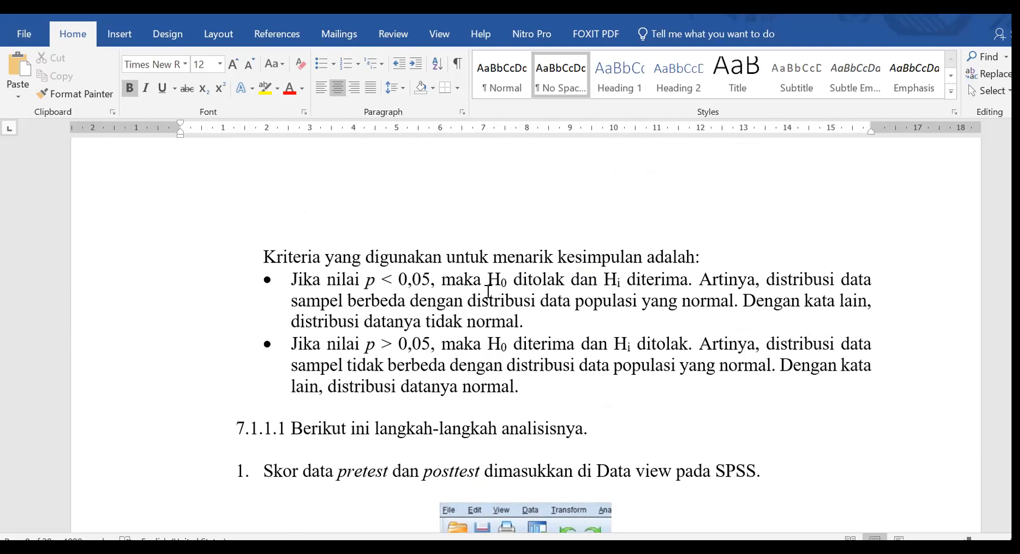
# Compare the module's H0 and H1 definitions with its p-value criteria, and check the Tests of Normality table in the SPSS output.
pyautogui.scroll(10, 455, 292)
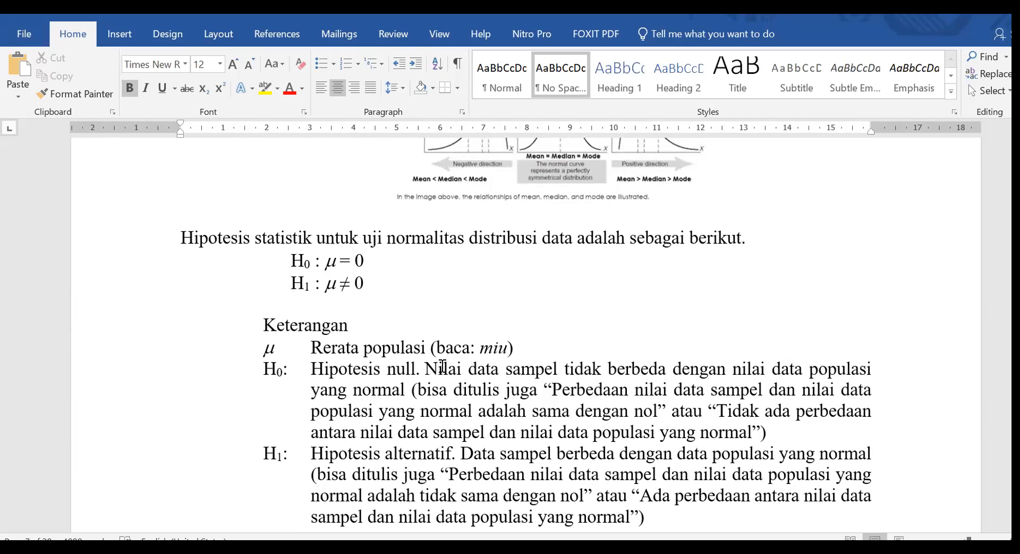
pyautogui.scroll(-5, 442, 365)
pyautogui.scroll(-4, 518, 343)
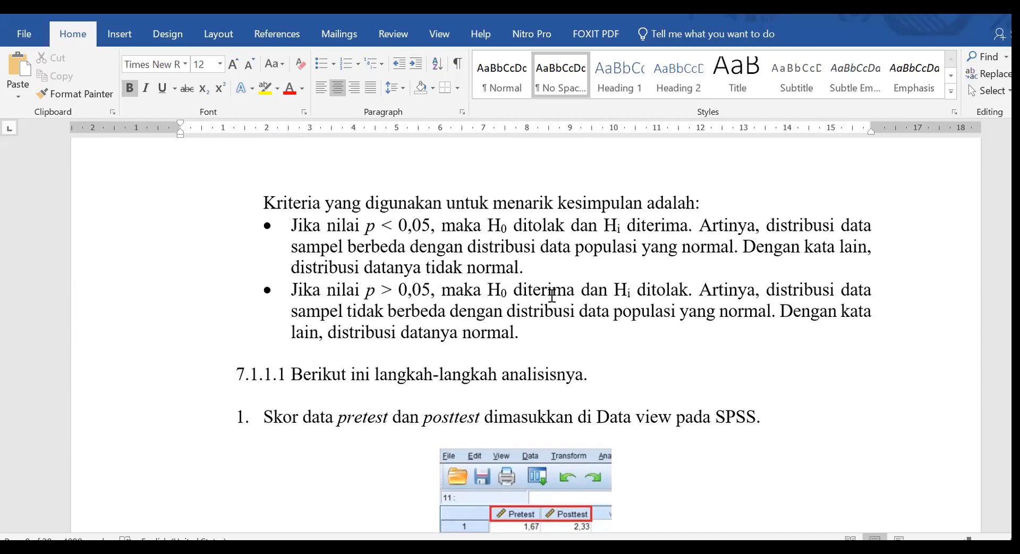
pyautogui.scroll(10, 547, 295)
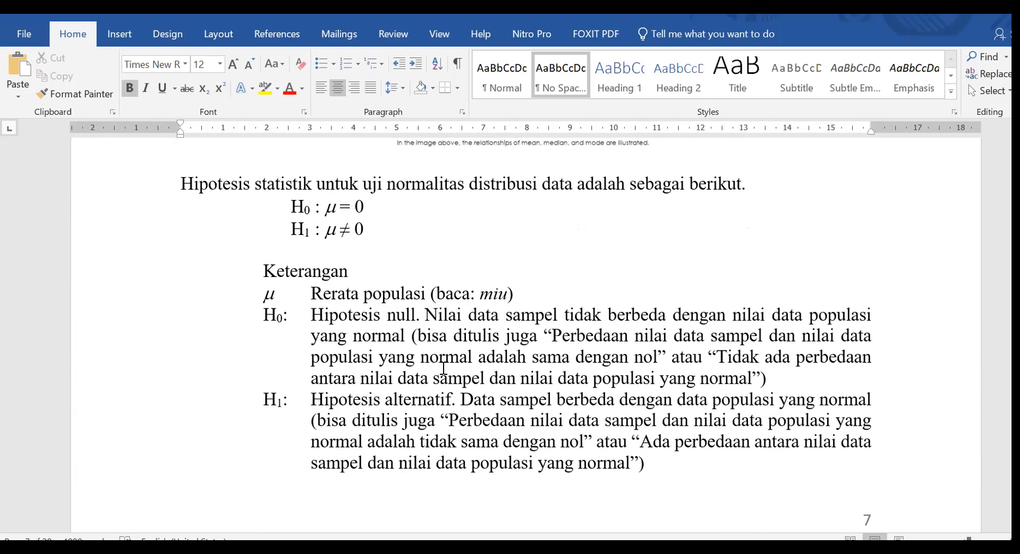
pyautogui.scroll(-10, 536, 358)
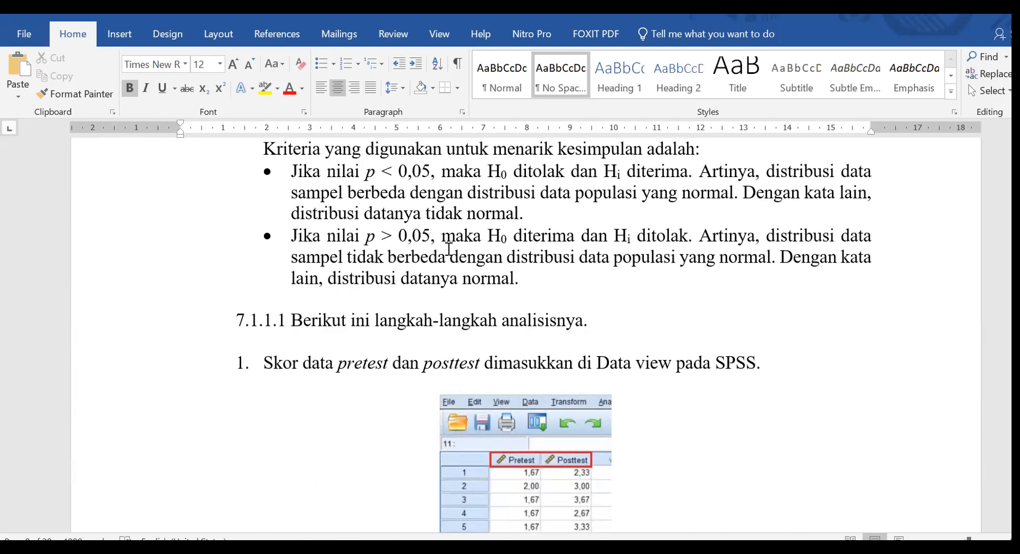
pyautogui.scroll(-3, 472, 290)
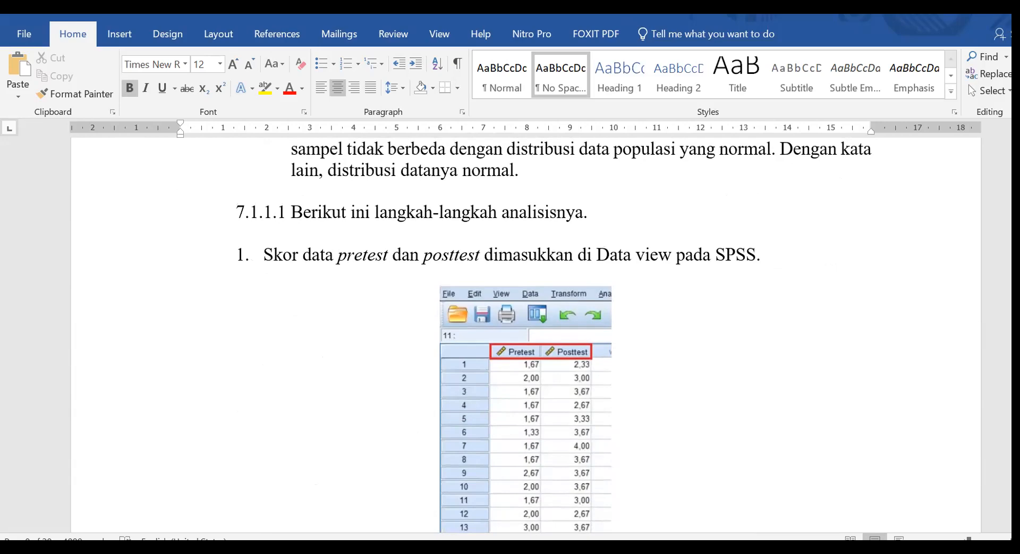
pyautogui.click(511, 495)
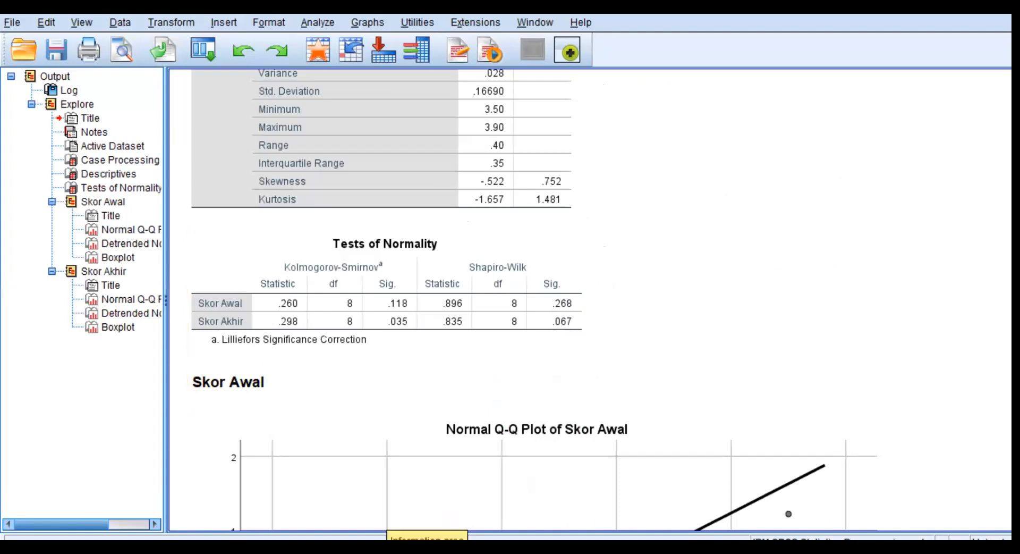
# Switch back to the Word module and reread the H0 and H1 explanations against the p < 0,05 and p > 0,05 criteria.
pyautogui.click(339, 549)
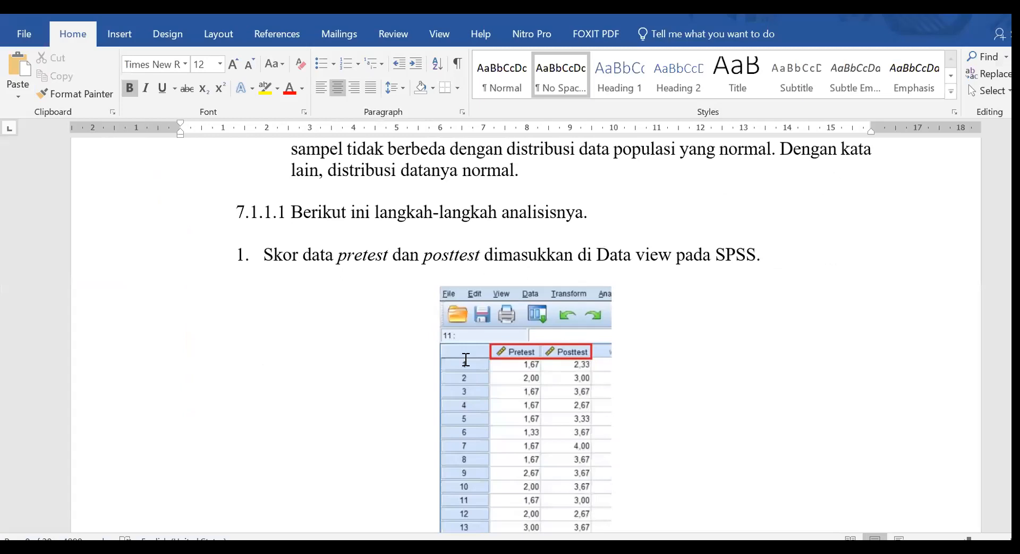
pyautogui.scroll(9, 522, 335)
pyautogui.scroll(3, 528, 347)
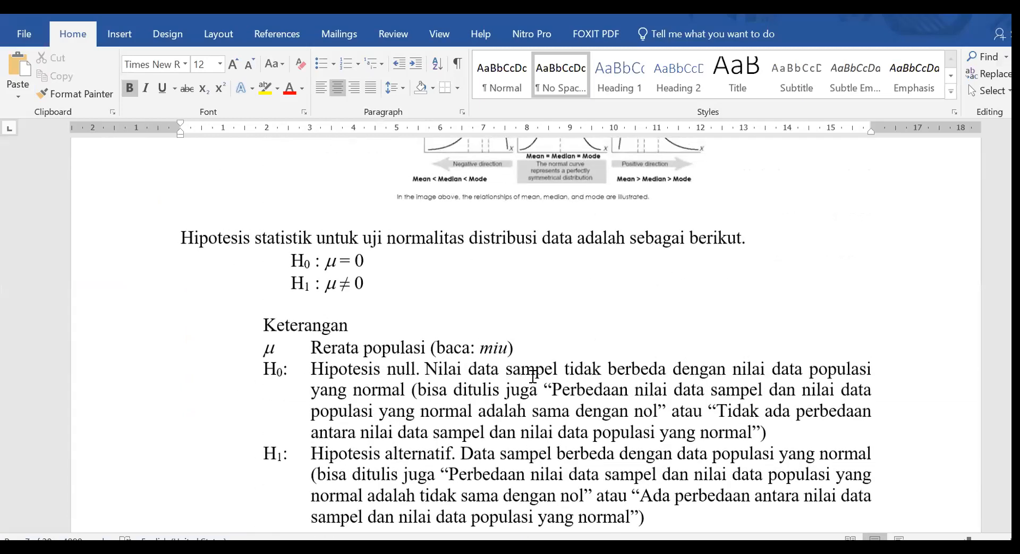
pyautogui.scroll(-5, 534, 384)
pyautogui.scroll(3, 533, 383)
pyautogui.scroll(-6, 555, 390)
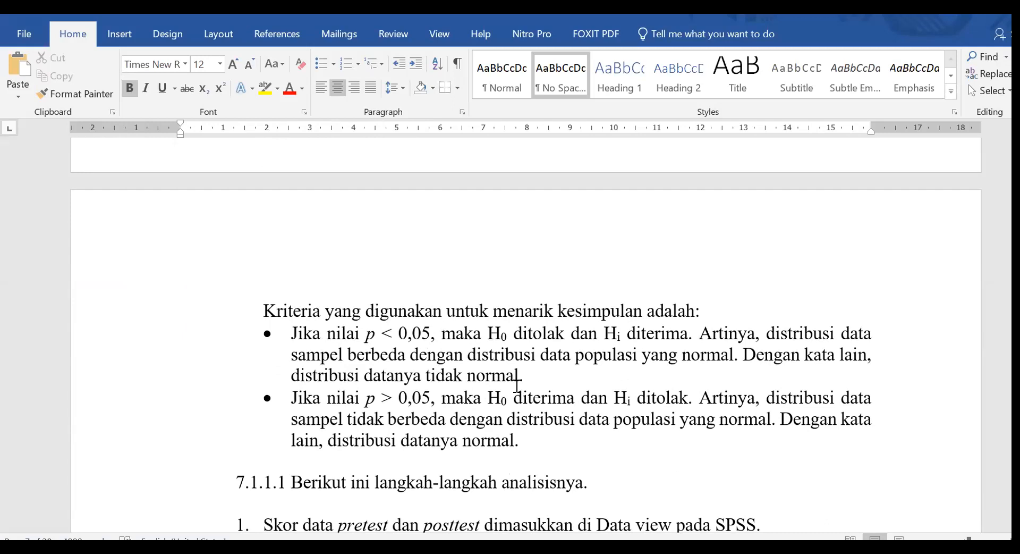
pyautogui.scroll(5, 516, 393)
pyautogui.scroll(2, 332, 260)
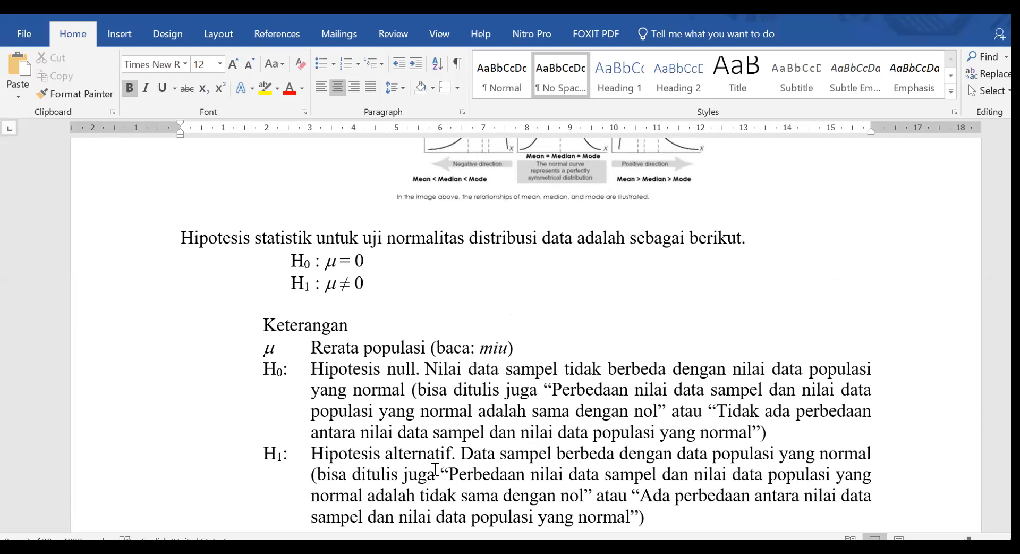
# Switch to the SPSS output and review the Kolmogorov-Smirnov and Shapiro-Wilk results for Skor Awal and Skor Akhir.
pyautogui.moveTo(428, 550)
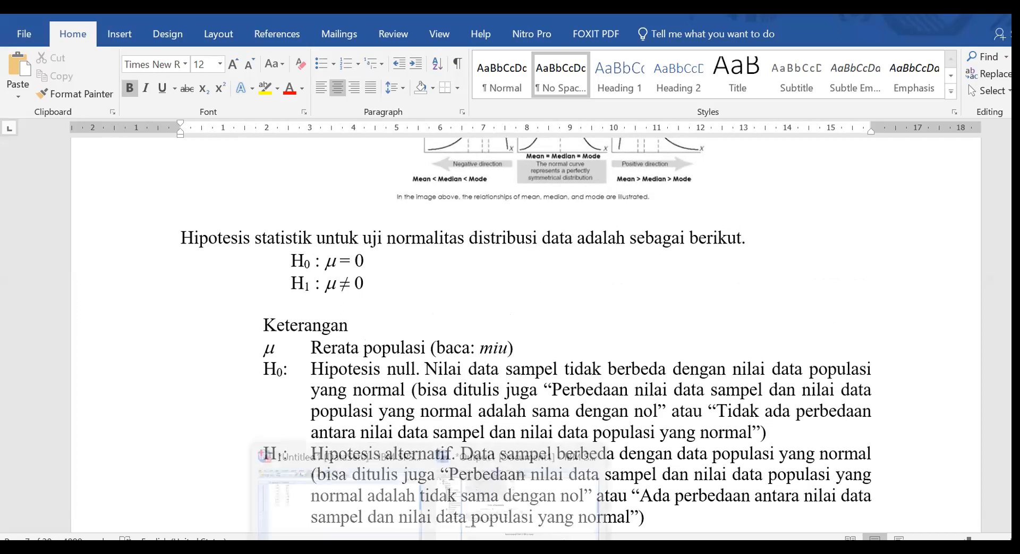
pyautogui.click(503, 508)
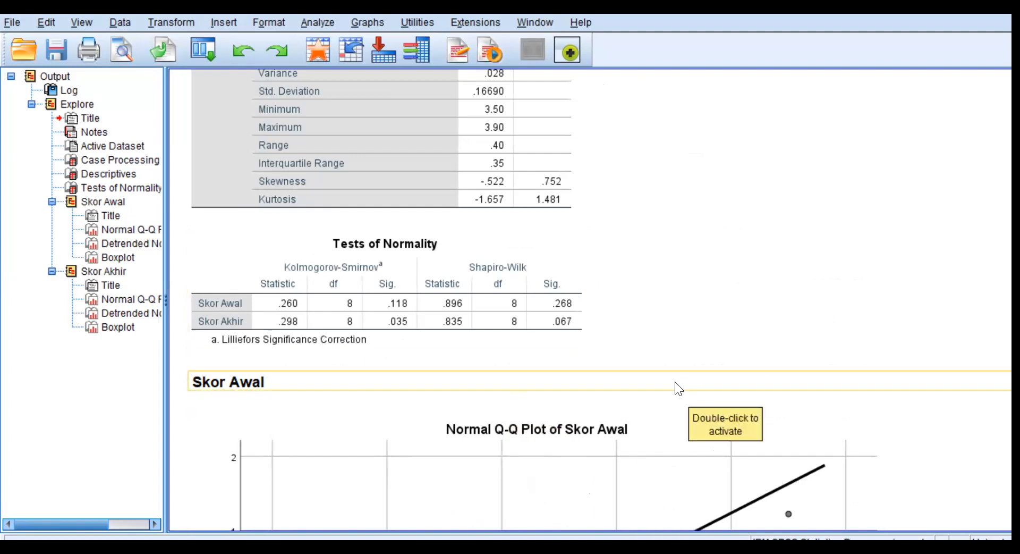
pyautogui.scroll(-5, 674, 387)
pyautogui.scroll(-5, 690, 404)
pyautogui.scroll(-10, 677, 407)
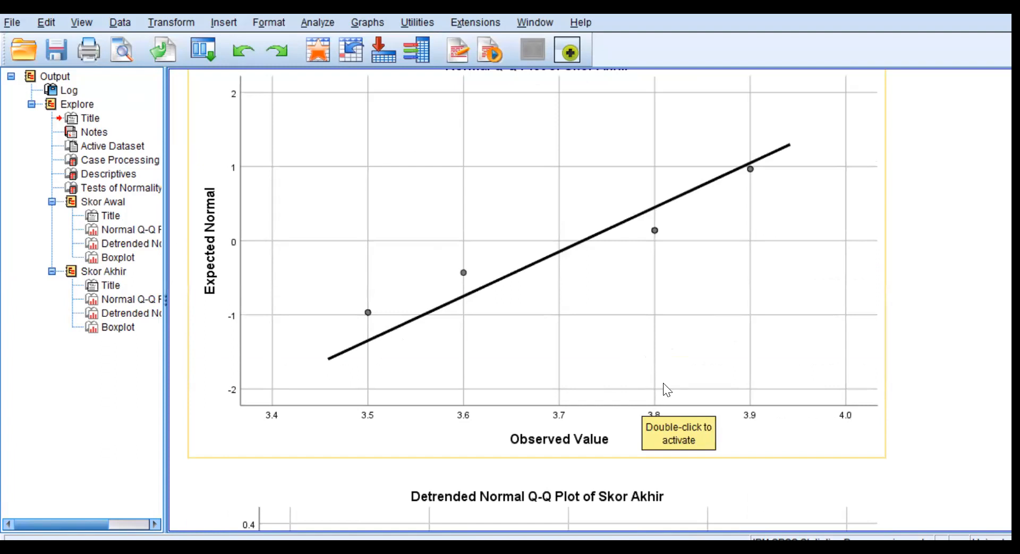
pyautogui.scroll(20, 580, 334)
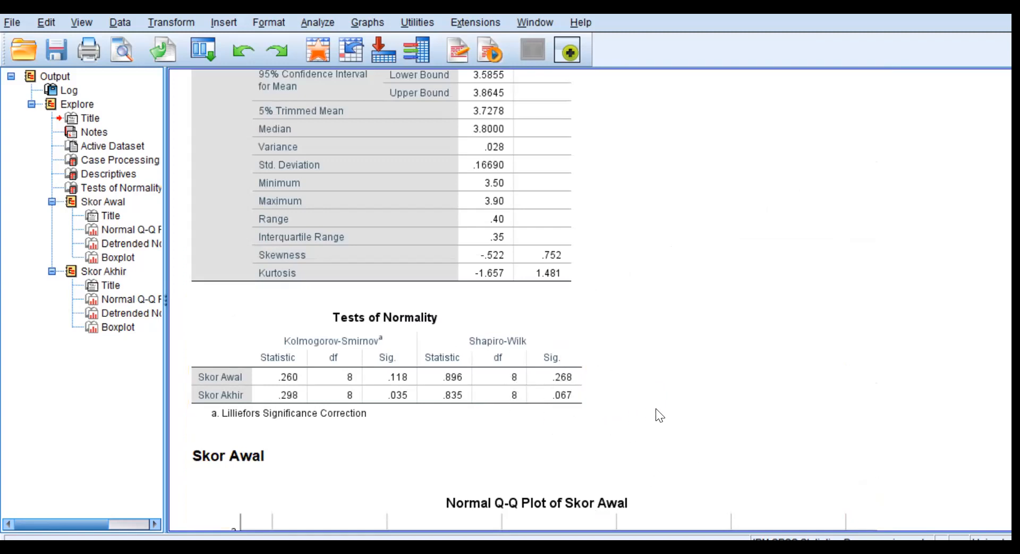
# Examine the normal Q-Q plots, detrended Q-Q plots and boxplots of Skor Awal and Skor Akhir in the Explore output.
pyautogui.scroll(-5, 655, 408)
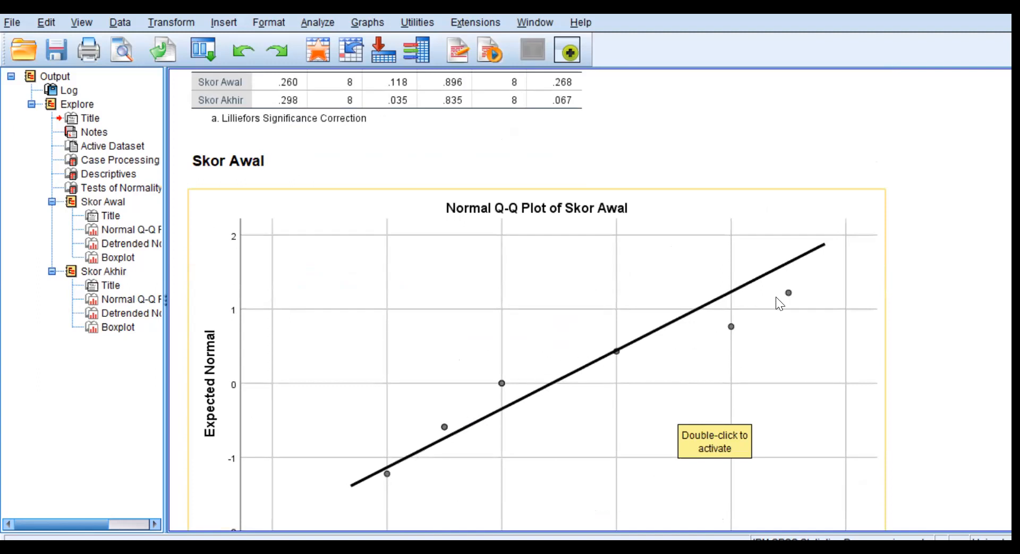
pyautogui.scroll(-9, 728, 347)
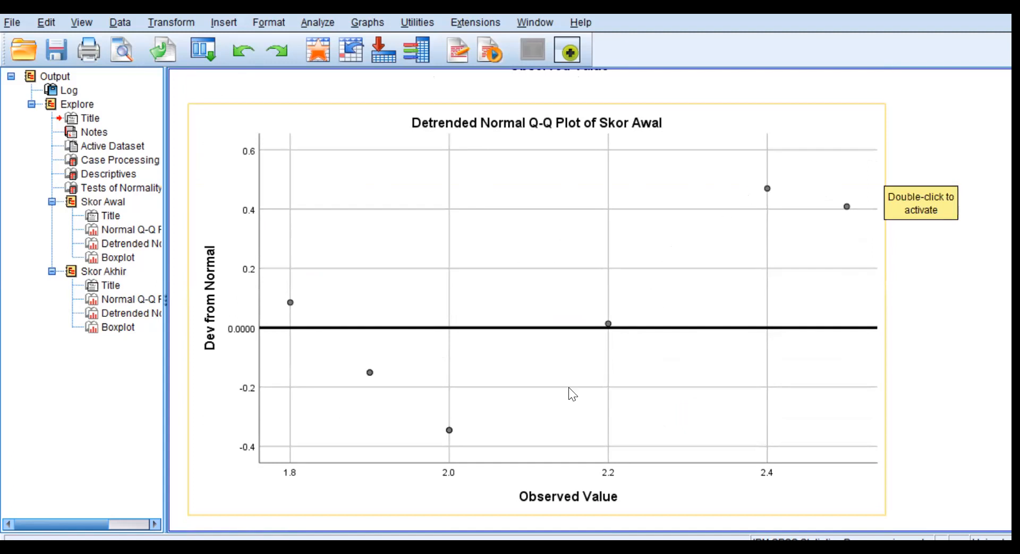
pyautogui.scroll(-5, 705, 390)
pyautogui.scroll(-3, 704, 389)
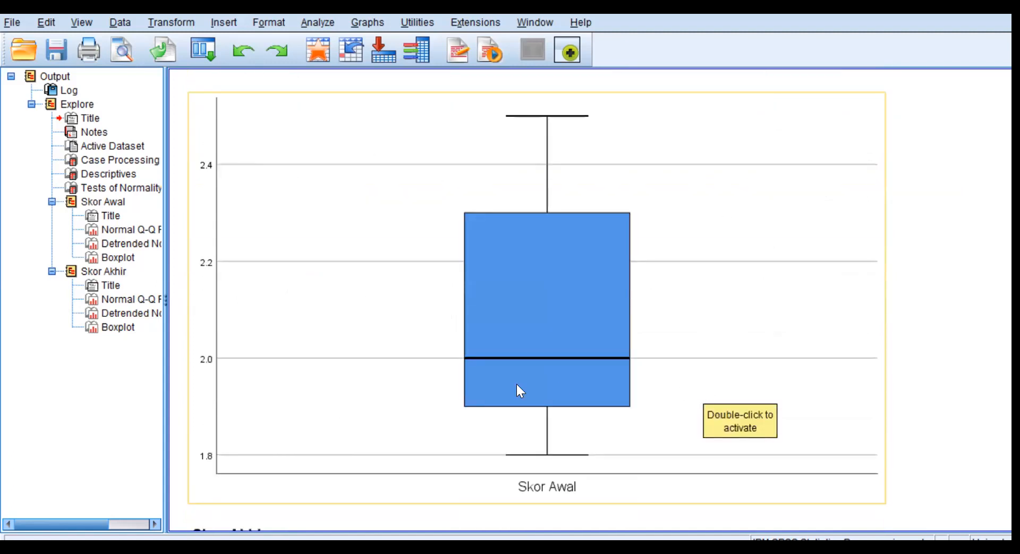
pyautogui.scroll(-7, 668, 365)
pyautogui.scroll(-12, 687, 371)
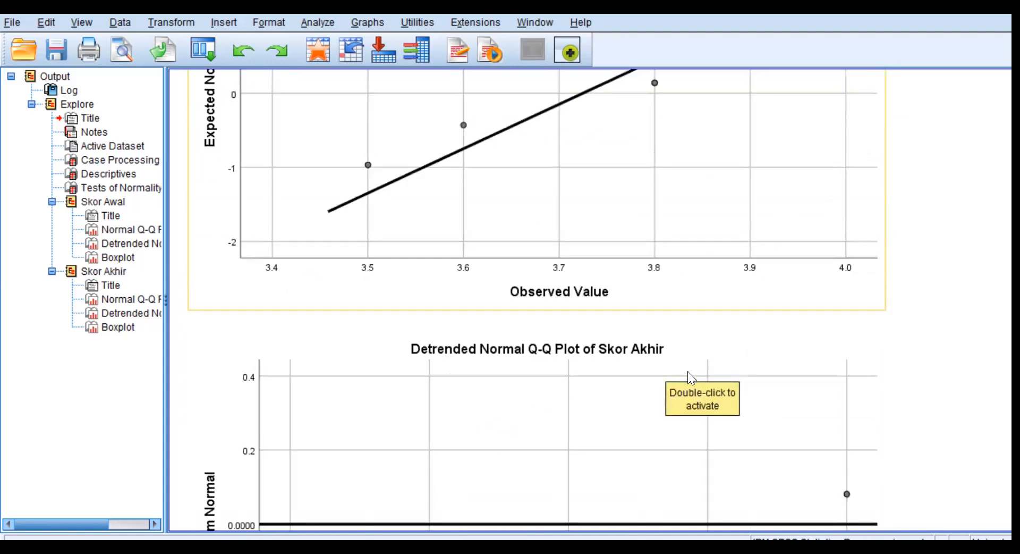
pyautogui.scroll(-6, 773, 264)
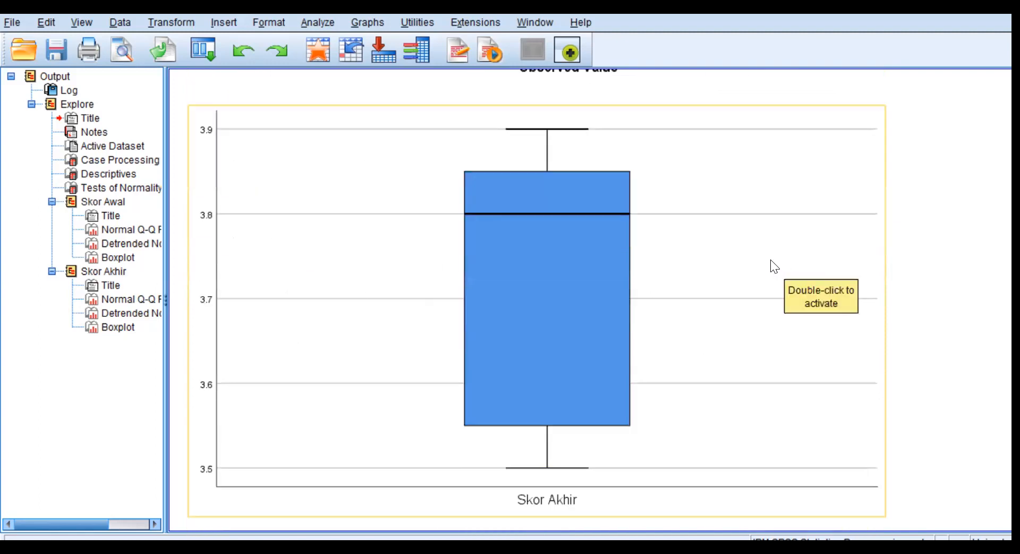
pyautogui.scroll(18, 637, 202)
pyautogui.scroll(20, 690, 215)
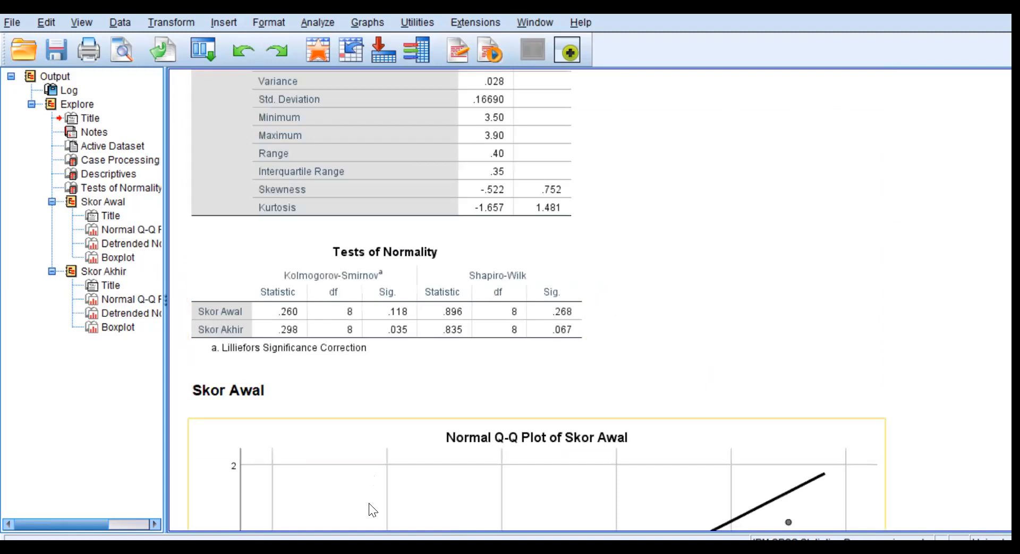
# From the data editor, create a legacy histogram of Skor Awal with the normal curve displayed.
pyautogui.click(375, 518)
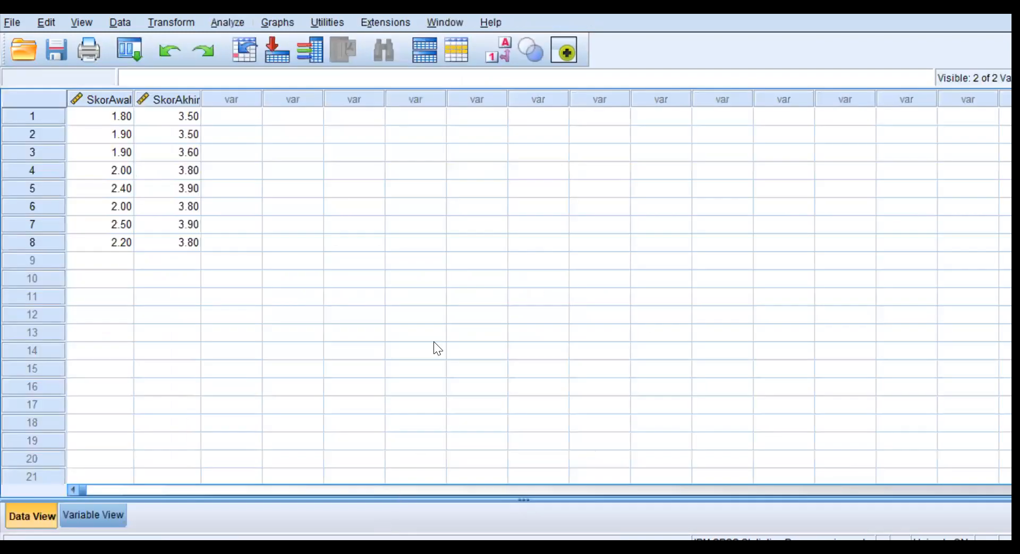
pyautogui.click(270, 21)
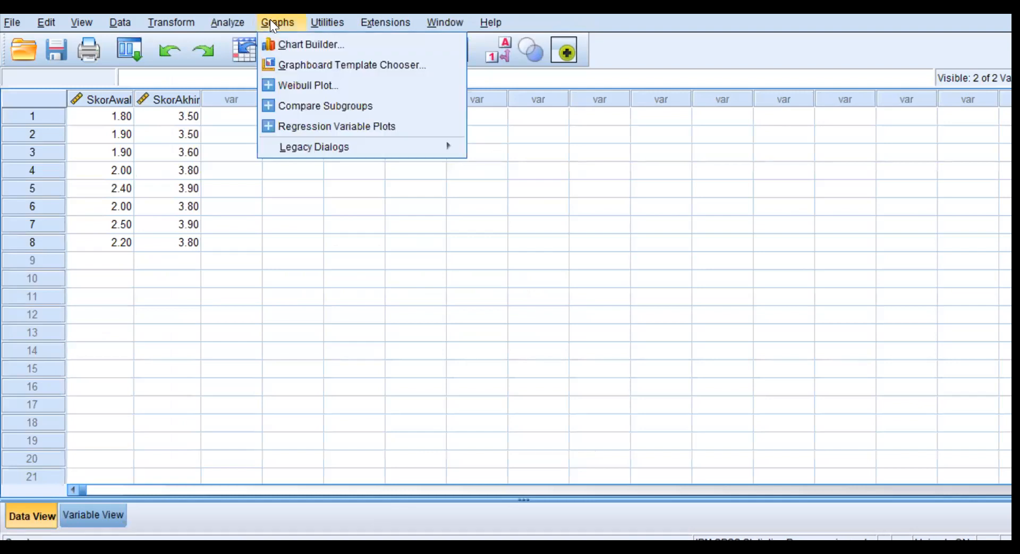
pyautogui.moveTo(393, 147)
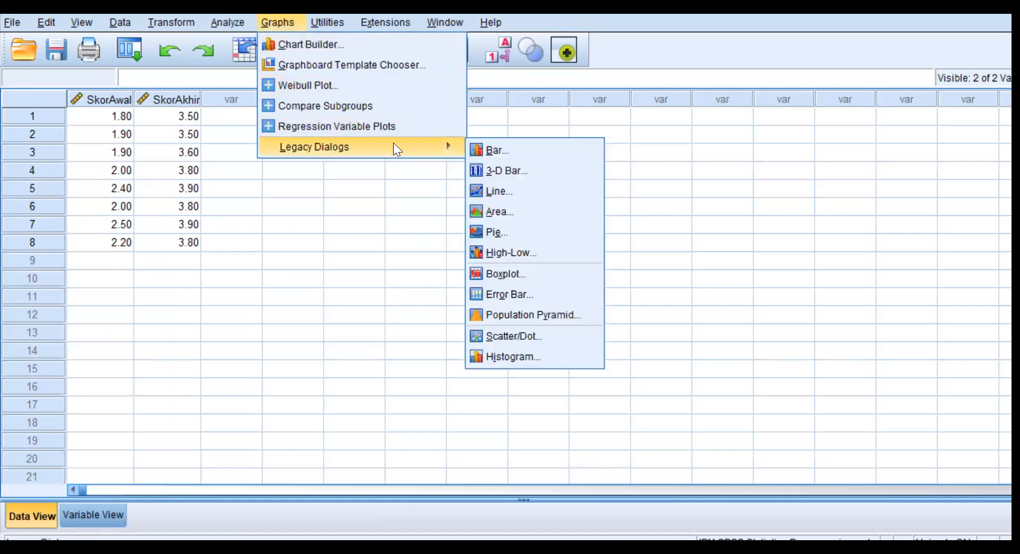
pyautogui.click(511, 354)
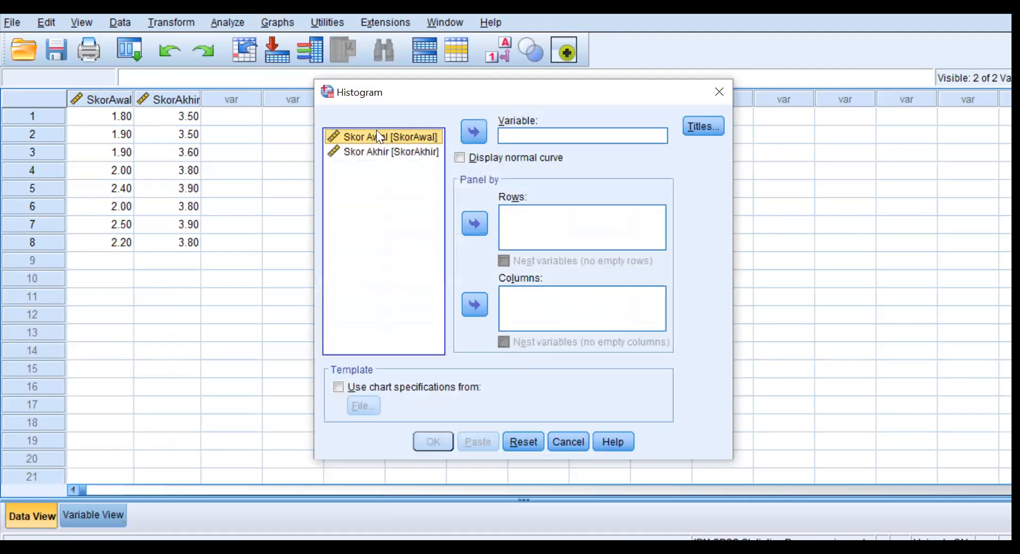
pyautogui.click(475, 133)
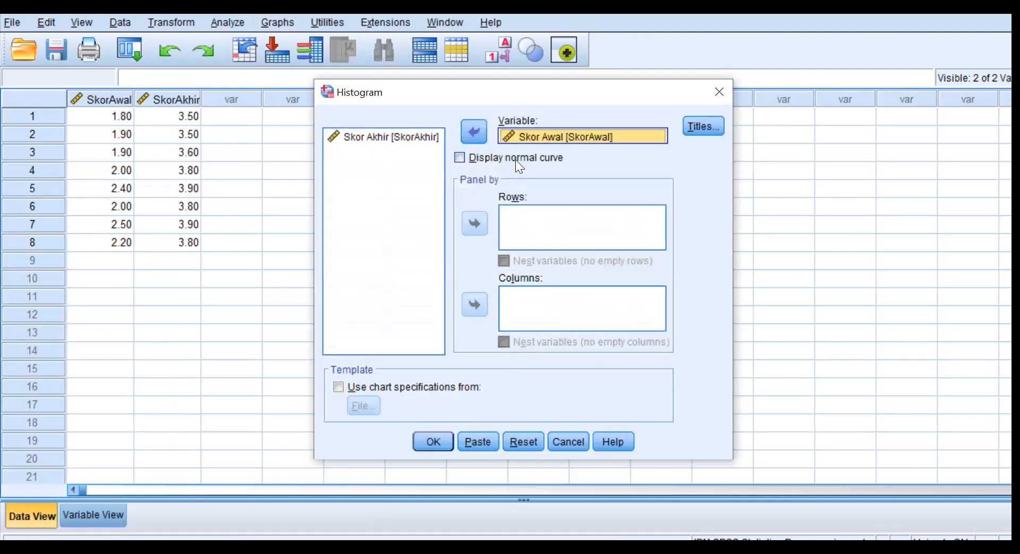
pyautogui.click(459, 157)
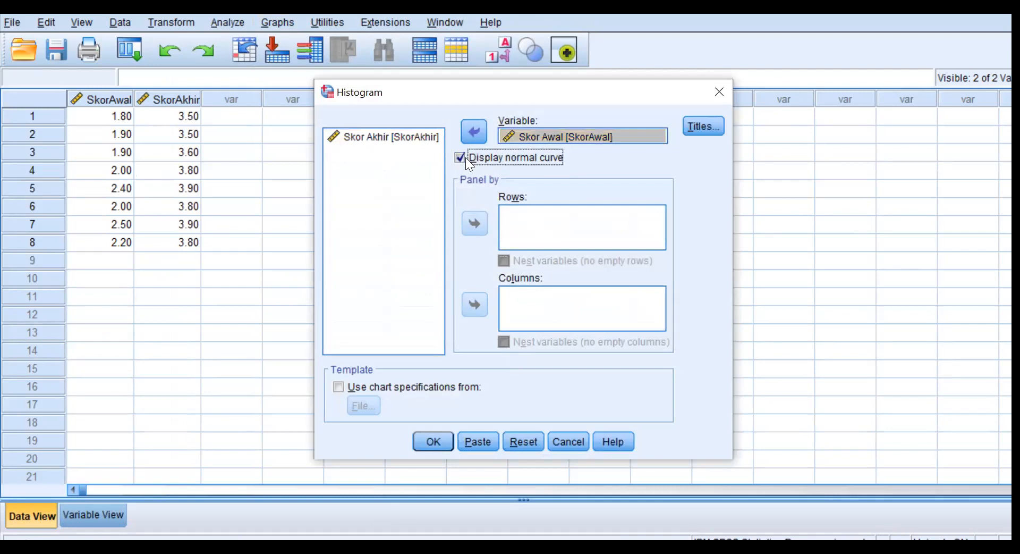
pyautogui.click(430, 444)
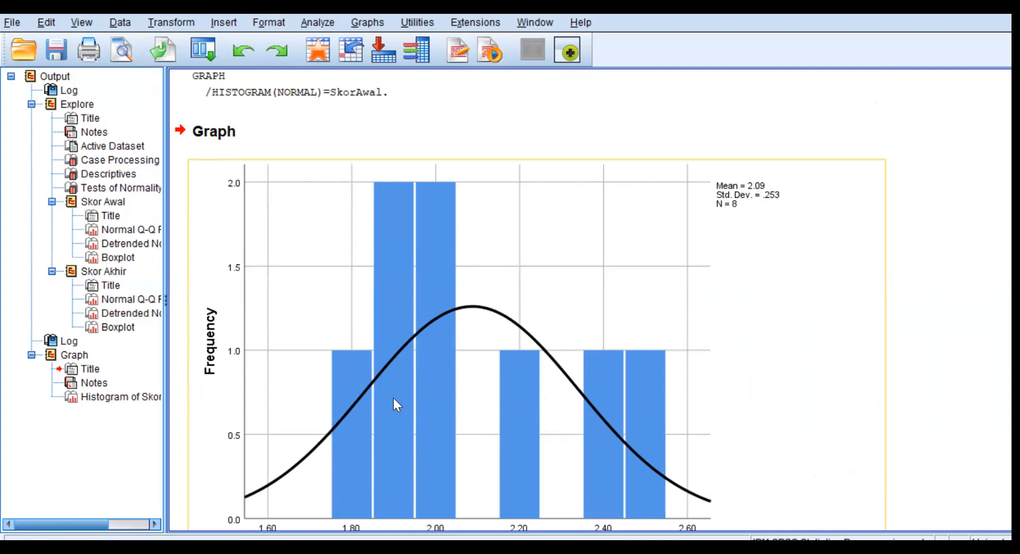
# Create a second legacy histogram for Skor Akhir instead of Skor Awal, keeping the normal curve, and compare both histograms.
pyautogui.click(367, 21)
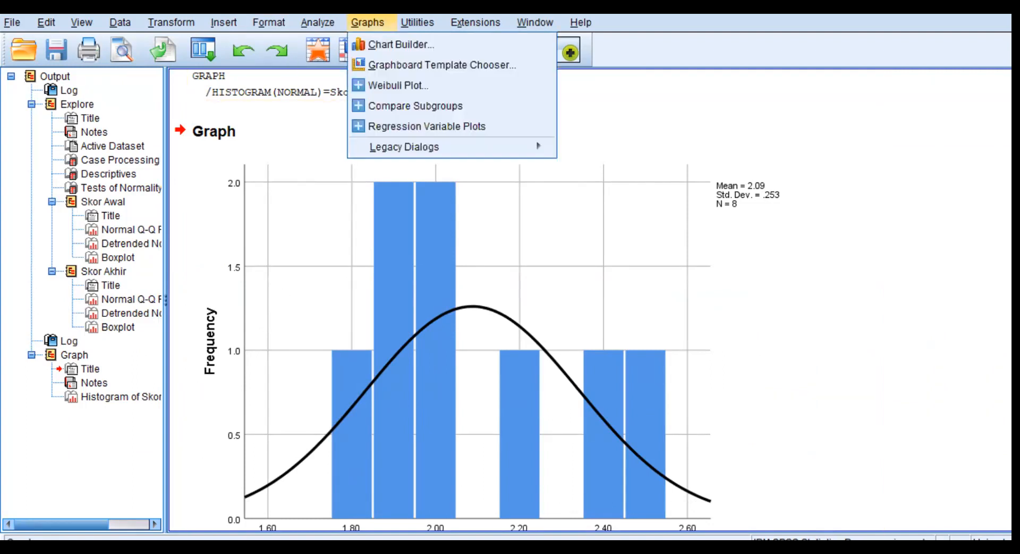
pyautogui.moveTo(416, 142)
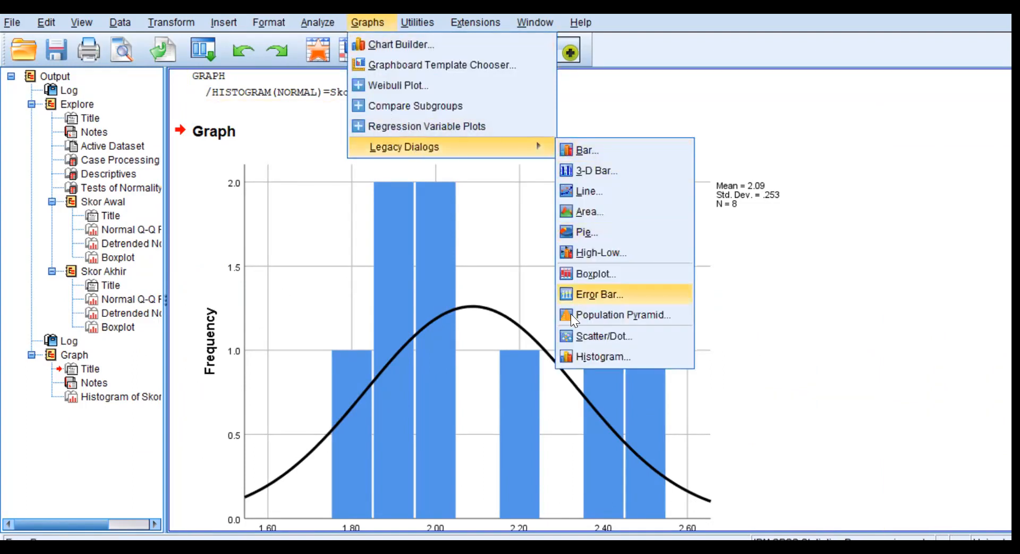
pyautogui.click(584, 355)
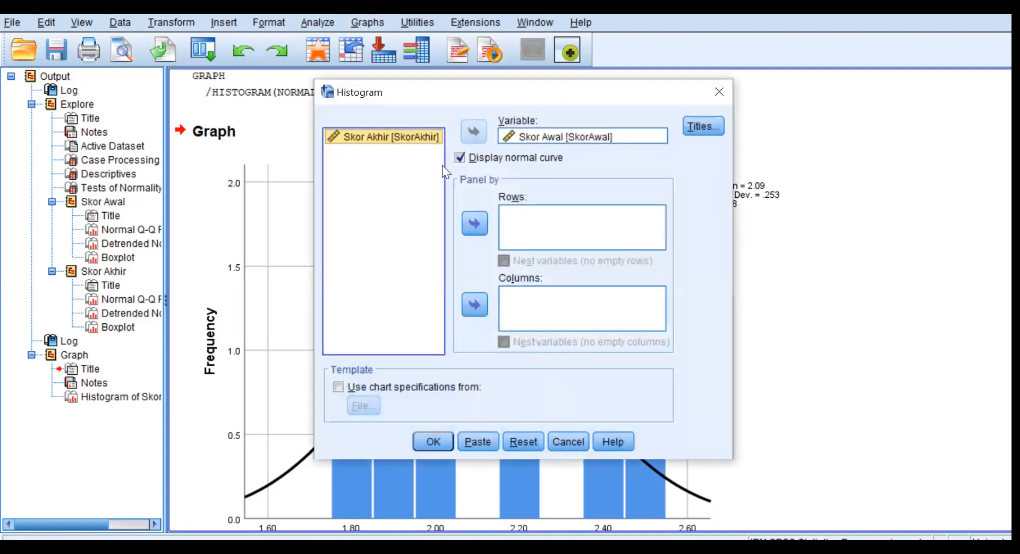
pyautogui.click(572, 130)
pyautogui.click(475, 130)
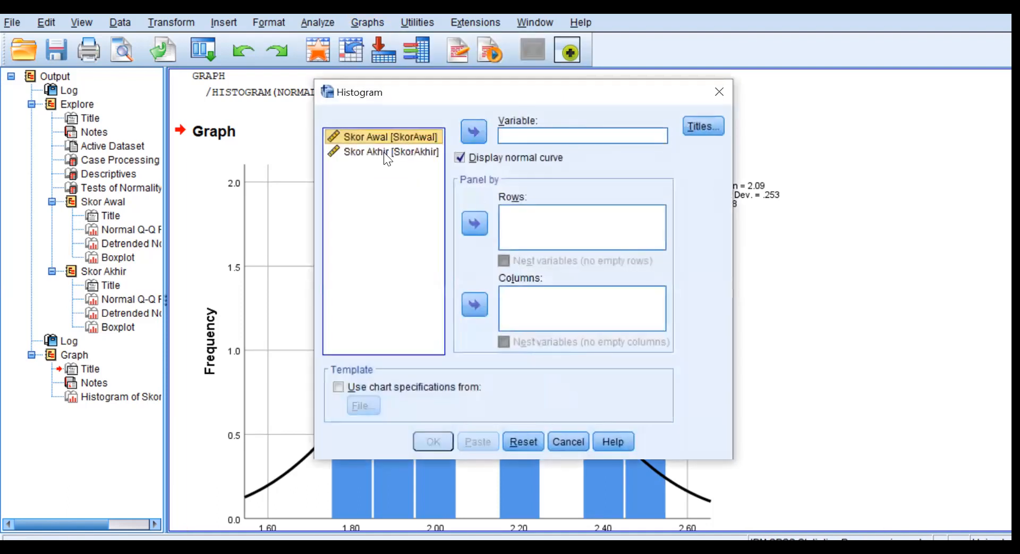
pyautogui.click(383, 150)
pyautogui.click(474, 128)
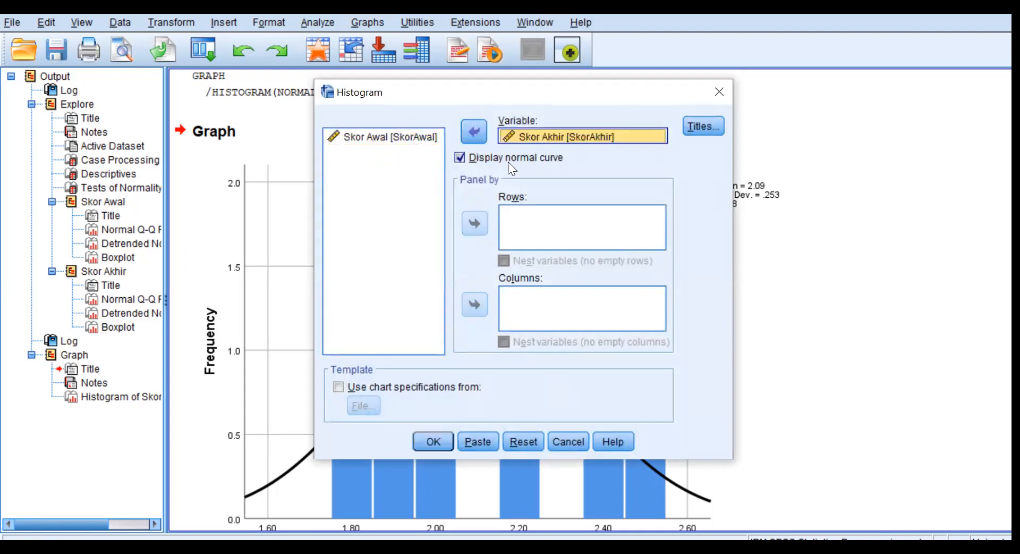
pyautogui.click(434, 441)
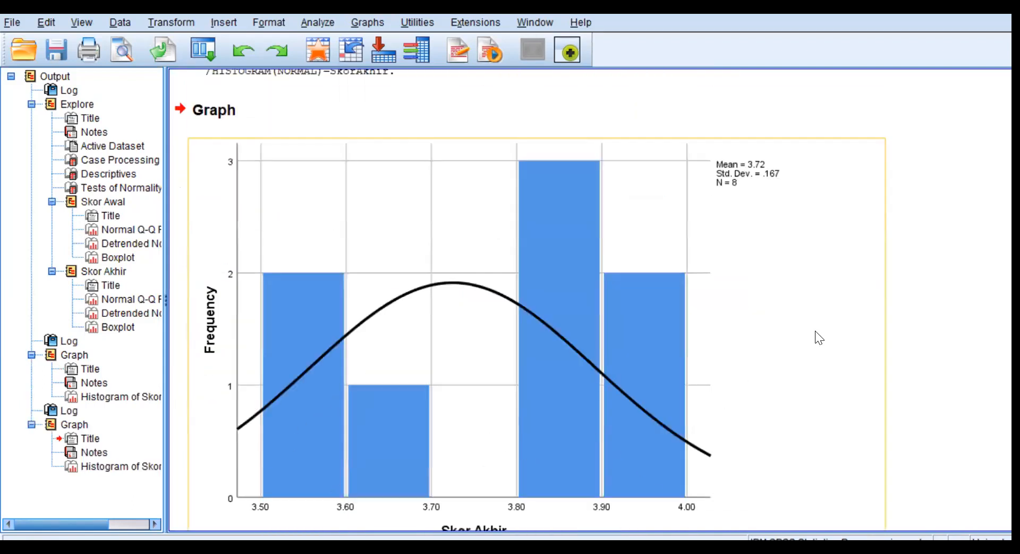
pyautogui.scroll(-2, 818, 338)
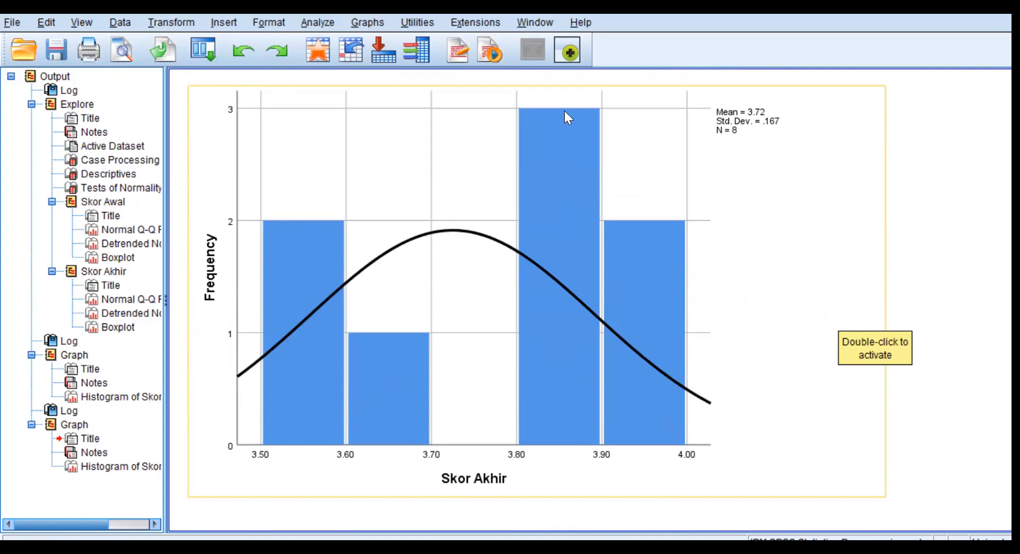
pyautogui.scroll(20, 562, 352)
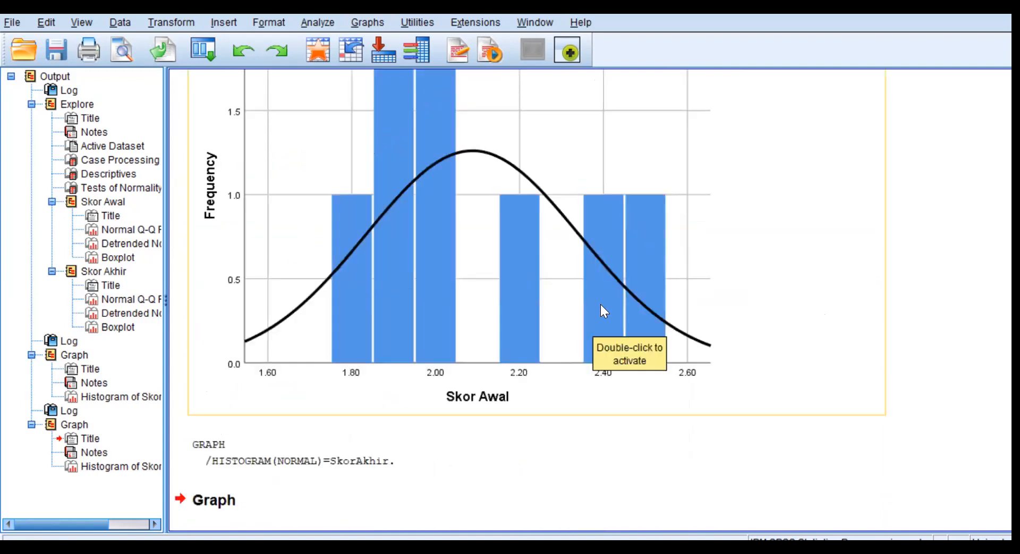
# Review the Skor Awal boxplot and the Kolmogorov-Smirnov and Shapiro-Wilk significance values in the Tests of Normality table.
pyautogui.scroll(20, 681, 277)
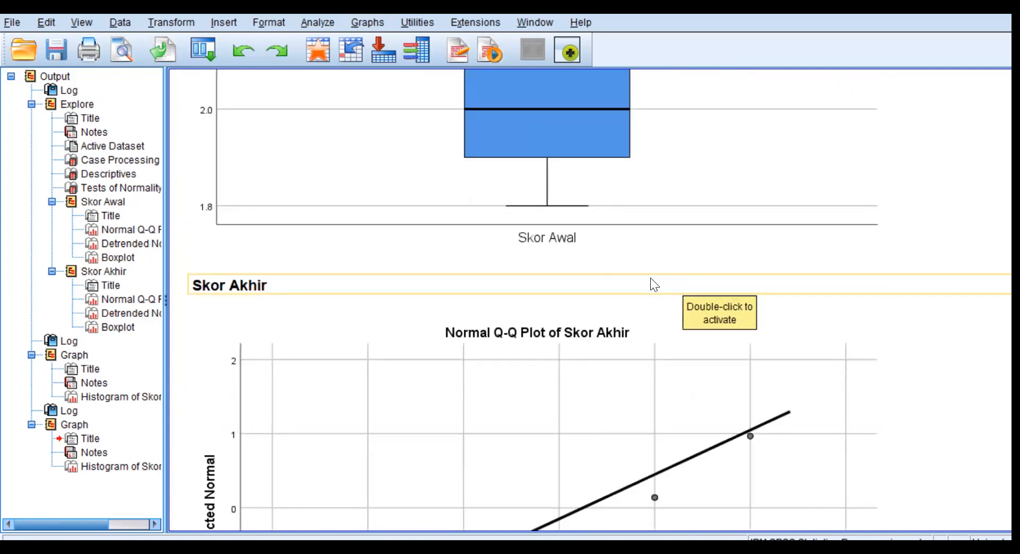
pyautogui.scroll(-3, 679, 286)
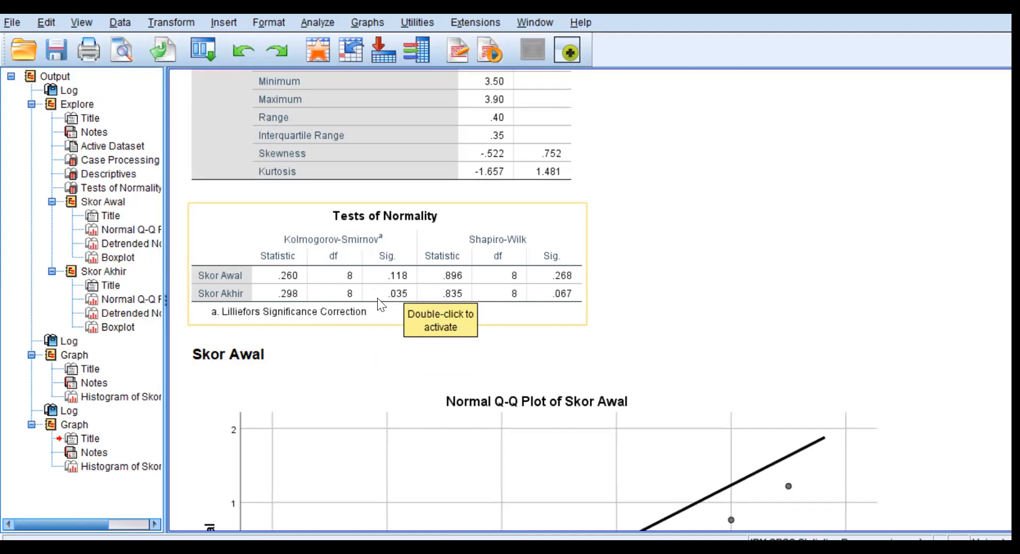
pyautogui.click(353, 352)
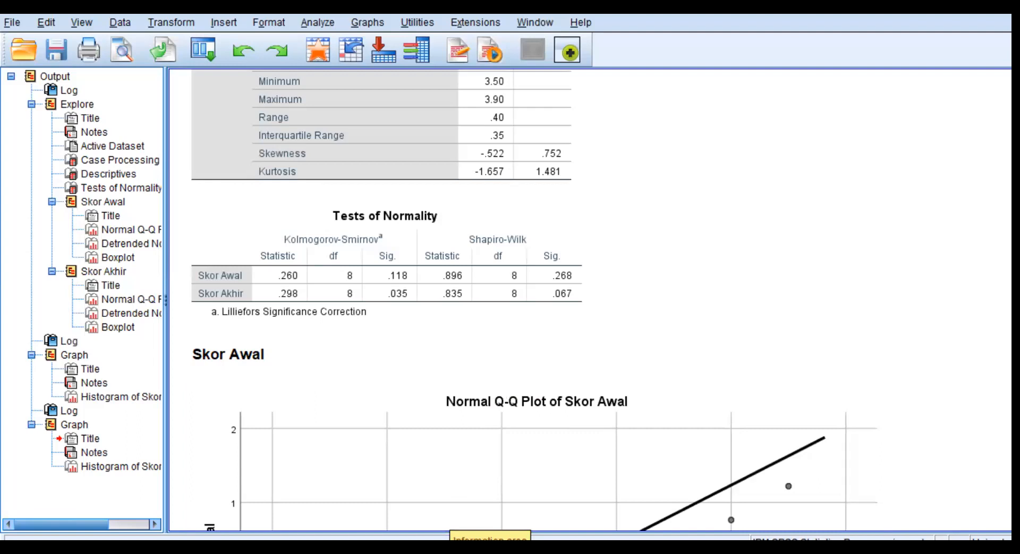
# In the data editor, move the eight SkorAkhir values beneath the SkorAwal scores, into rows 9 to 16 of the SkorAwal column.
pyautogui.moveTo(429, 551)
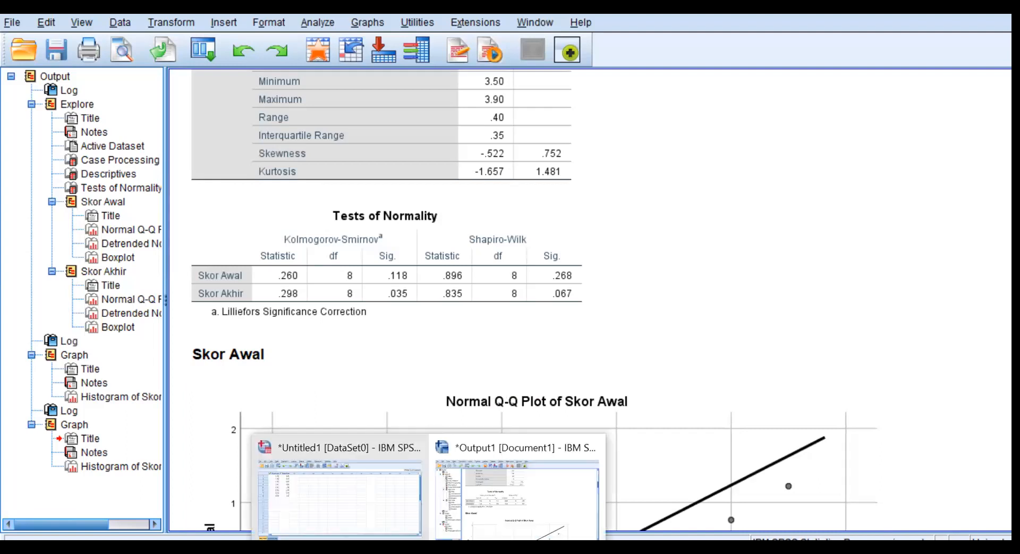
pyautogui.click(377, 506)
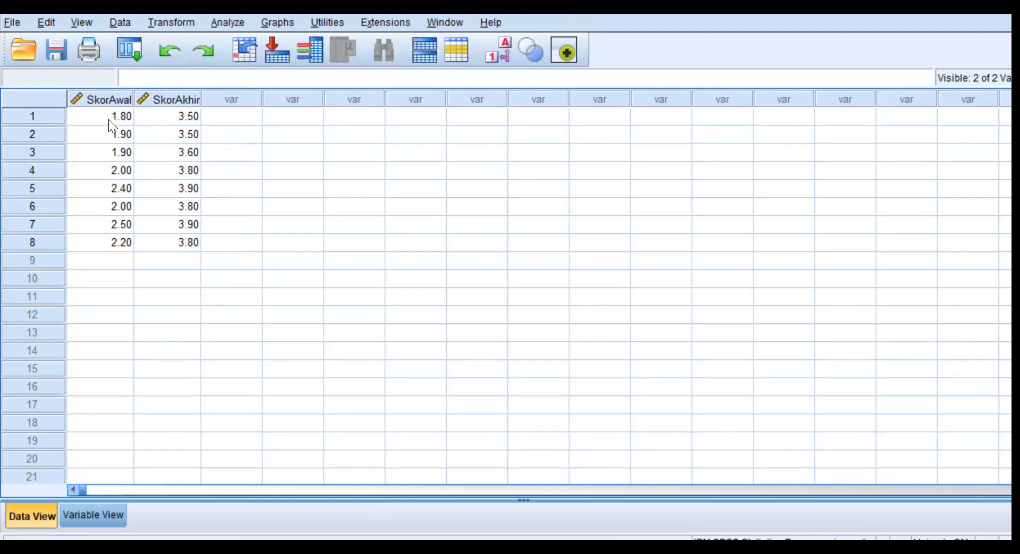
pyautogui.click(194, 116)
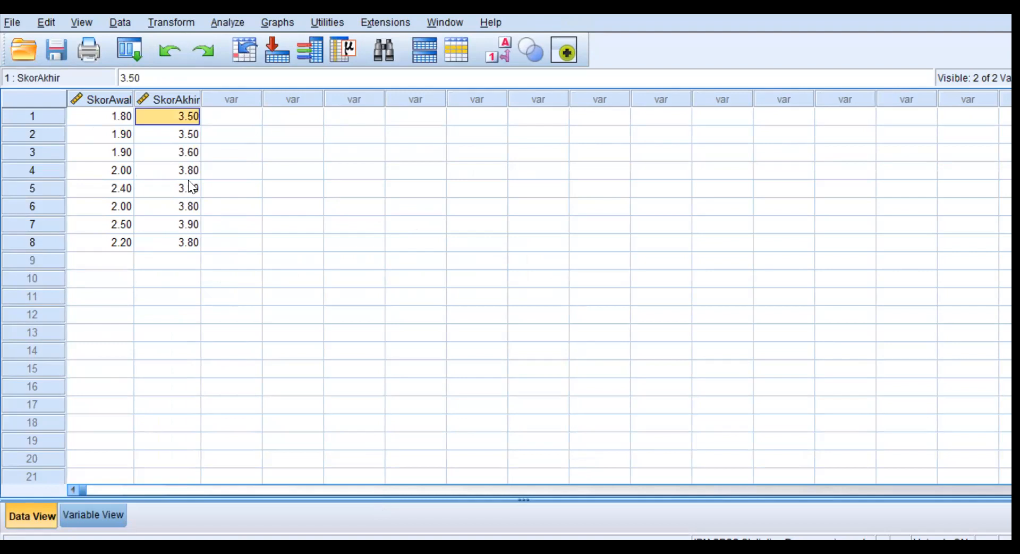
pyautogui.keyDown('shift'); pyautogui.click(184, 240); pyautogui.keyUp('shift')
pyautogui.hotkey('ctrl', 'c')
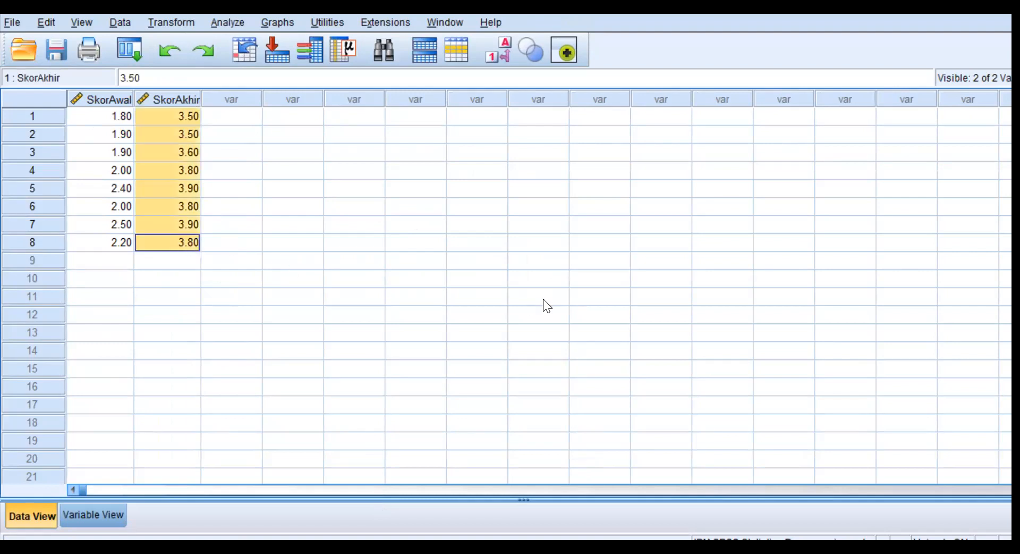
pyautogui.press('Delete')
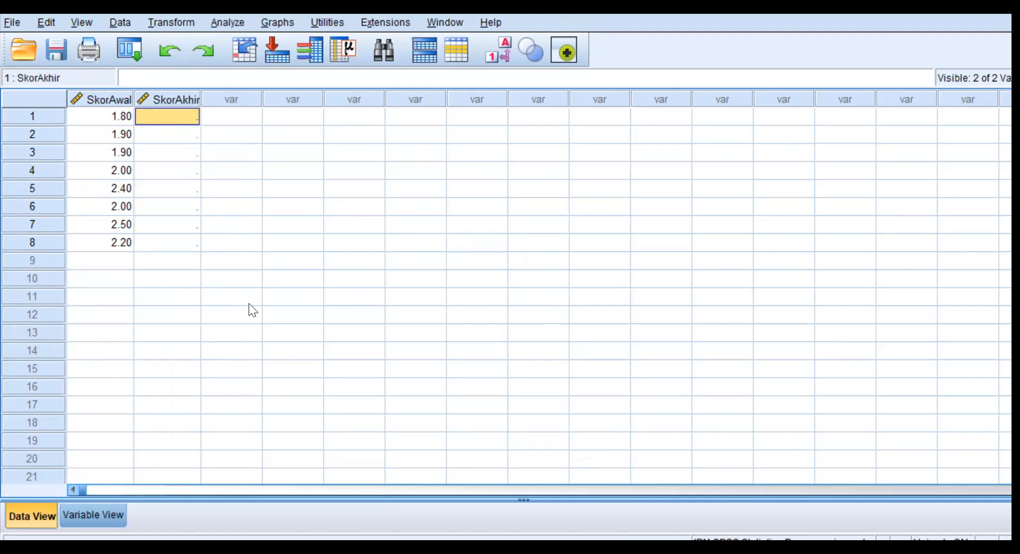
pyautogui.click(120, 261)
pyautogui.hotkey('ctrl', 'v')
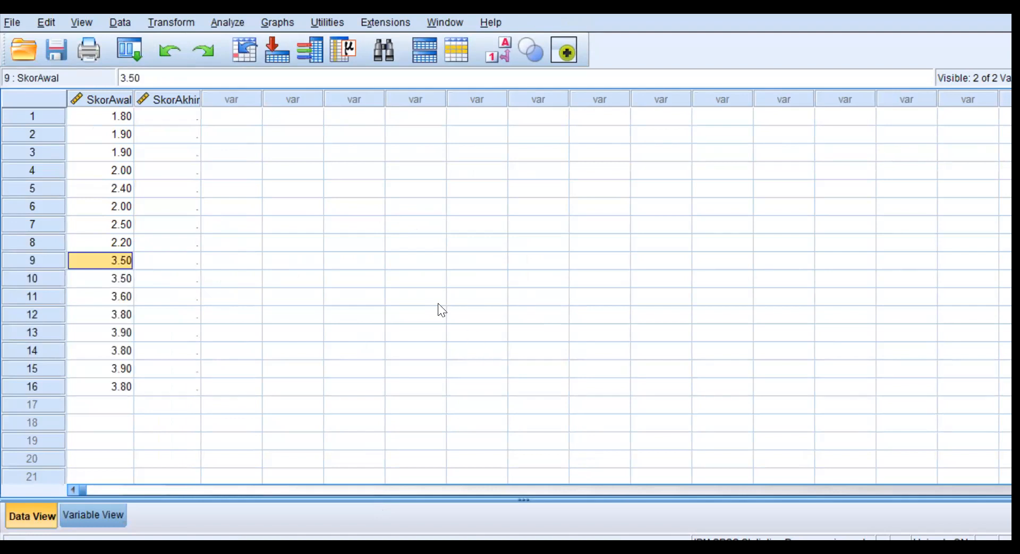
# Fill the SkorAkhir column with group codes: 2 for rows 9 to 16 and 1 for rows 1 to 8.
pyautogui.click(182, 262)
pyautogui.write('2')
pyautogui.press('Return')
pyautogui.write('2')
pyautogui.press('Return')
pyautogui.write('2 2')
pyautogui.press('Return')
pyautogui.write('2')
pyautogui.press('Return')
pyautogui.write('2')
pyautogui.press('Return')
pyautogui.write('2')
pyautogui.press('Return')
pyautogui.write('2')
pyautogui.press('Up')
pyautogui.press('Up')
pyautogui.press('Up')
pyautogui.press('Up')
pyautogui.press('Up')
pyautogui.press('Up')
pyautogui.press('Up')
pyautogui.press('Up')
pyautogui.press('Up')
pyautogui.press('Up')
pyautogui.press('Up')
pyautogui.press('Up')
pyautogui.press('Up')
pyautogui.press('Up')
pyautogui.press('Up')
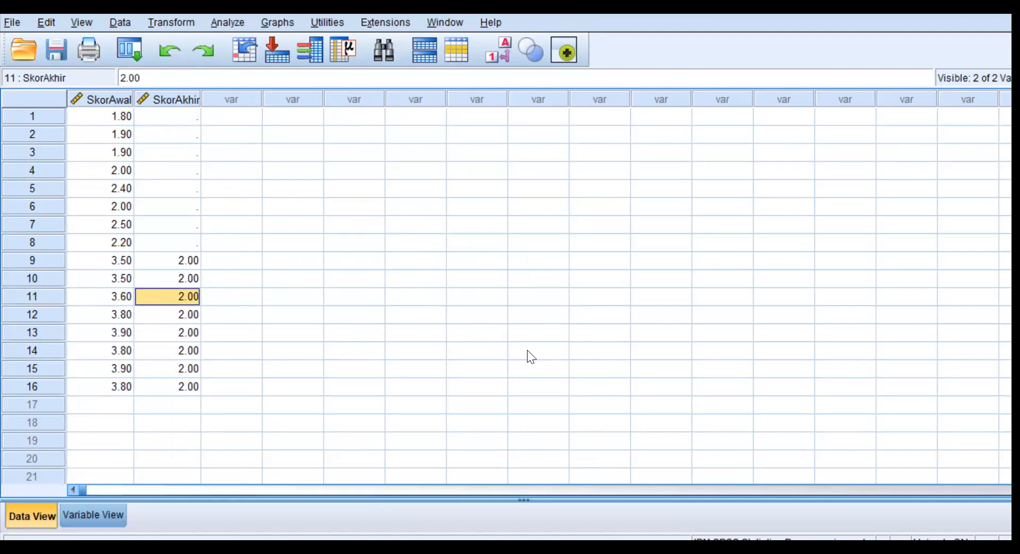
pyautogui.write('1 1 1 1 1 1 1 1')
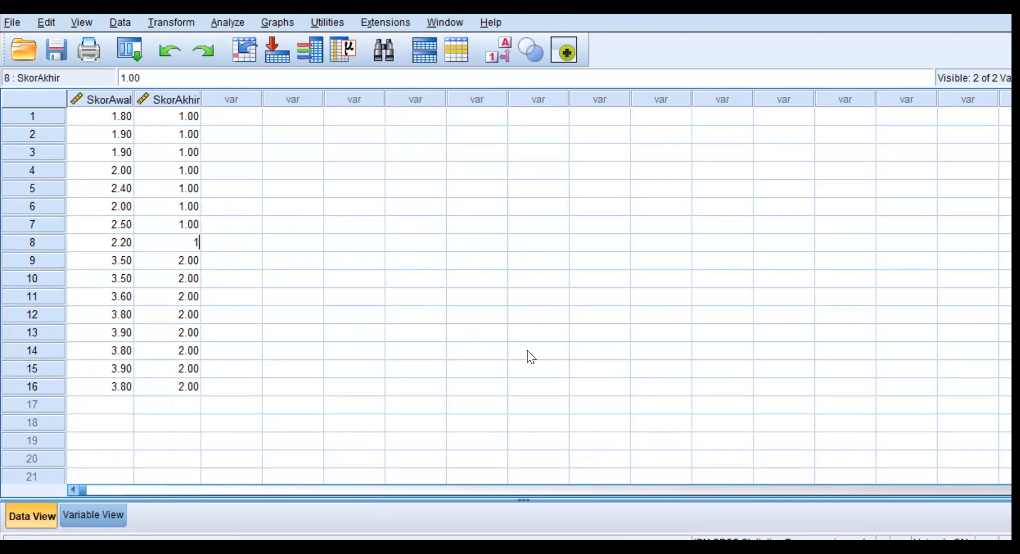
pyautogui.press('Return')
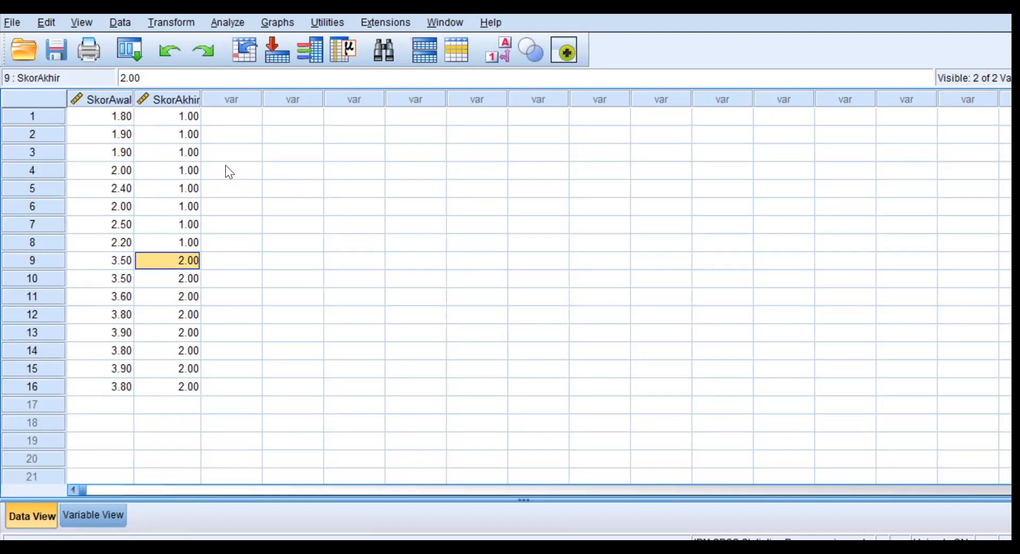
# Rename the first variable as SkorAwalAkhir and the second variable as Kelompok.
pyautogui.click(93, 511)
pyautogui.click(105, 93)
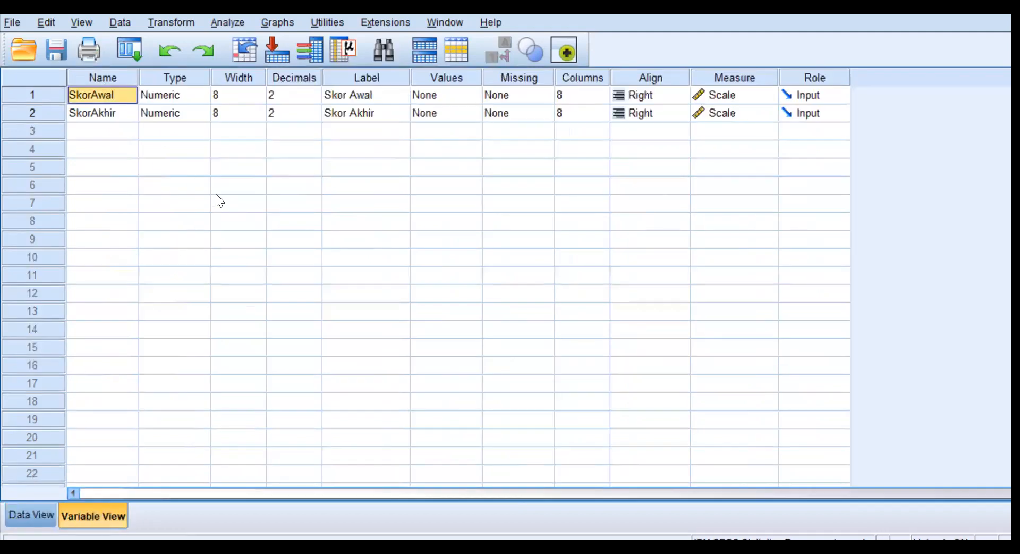
pyautogui.write('SkorA')
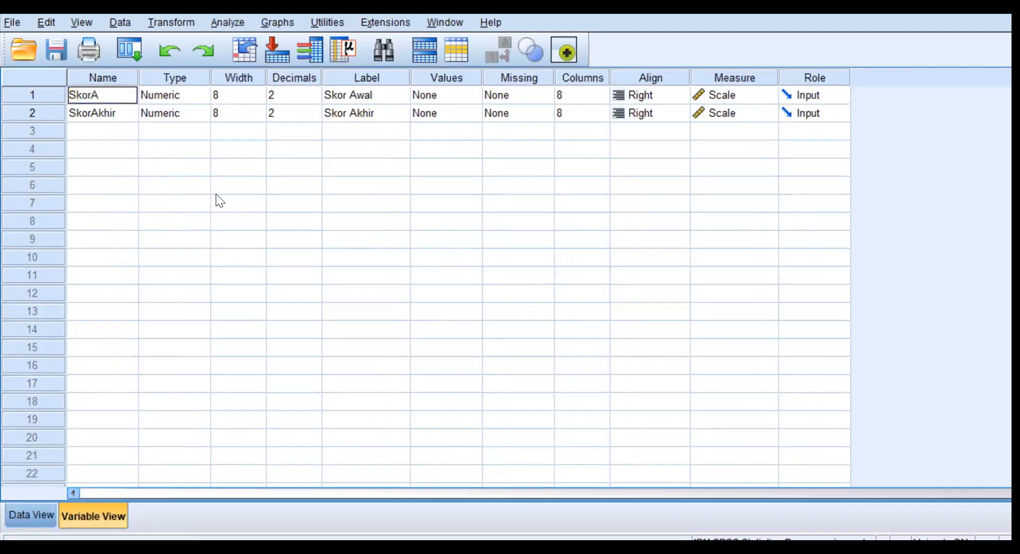
pyautogui.write('walAkhir')
pyautogui.press('Return')
pyautogui.write('Kelomp')
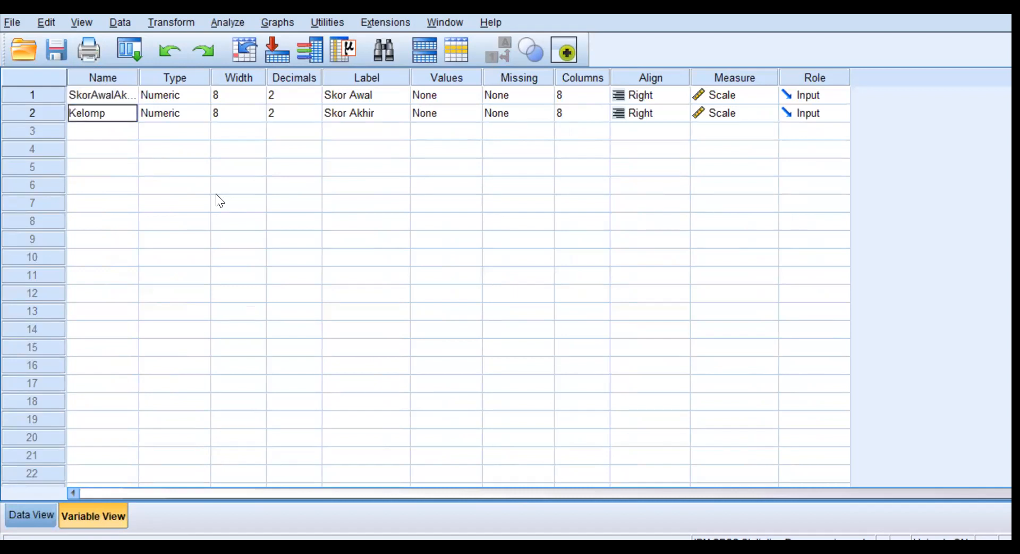
pyautogui.write('ok')
# Set the Kelompok variable to 0 decimals and its measurement level to Nominal.
pyautogui.click(315, 113)
pyautogui.click(315, 117)
pyautogui.click(314, 116)
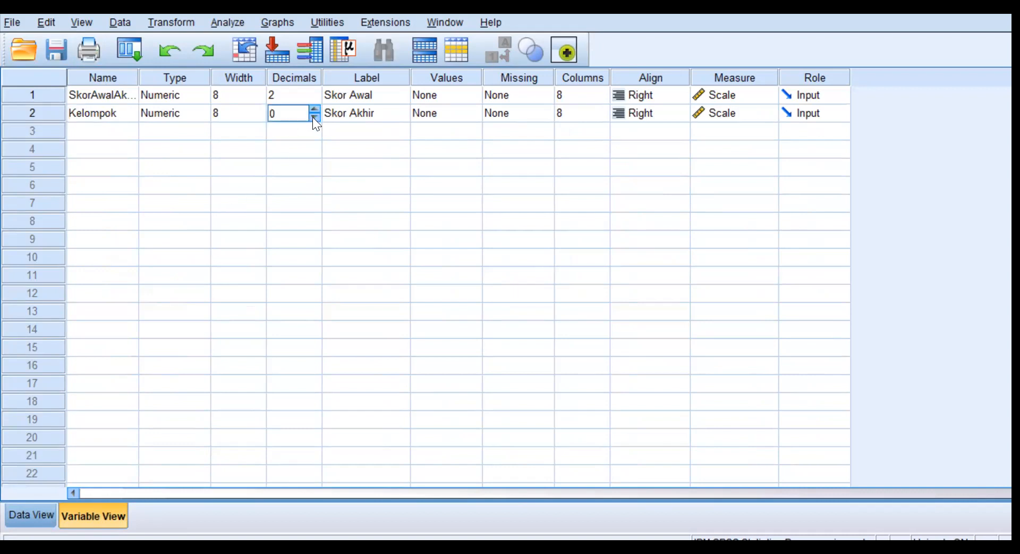
pyautogui.click(769, 113)
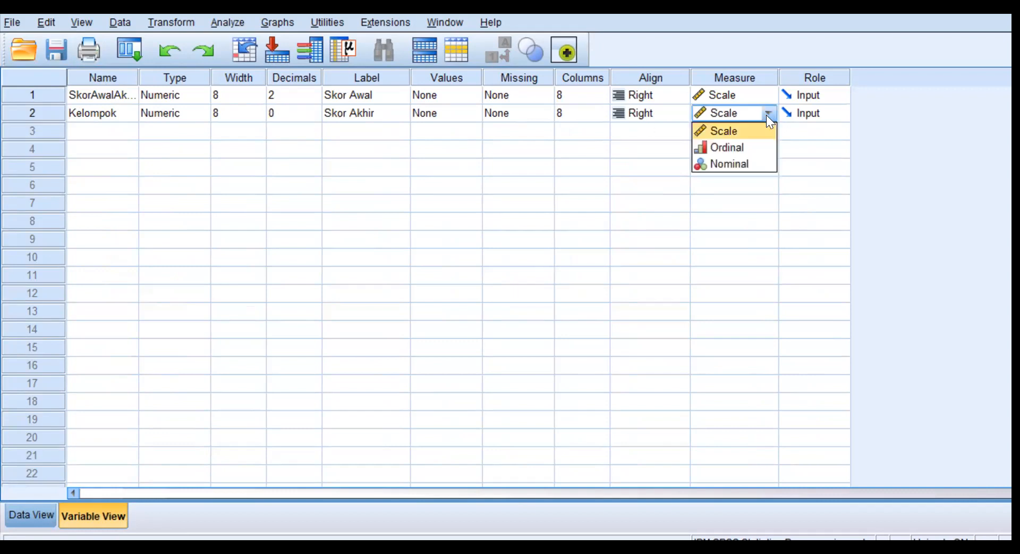
pyautogui.click(746, 163)
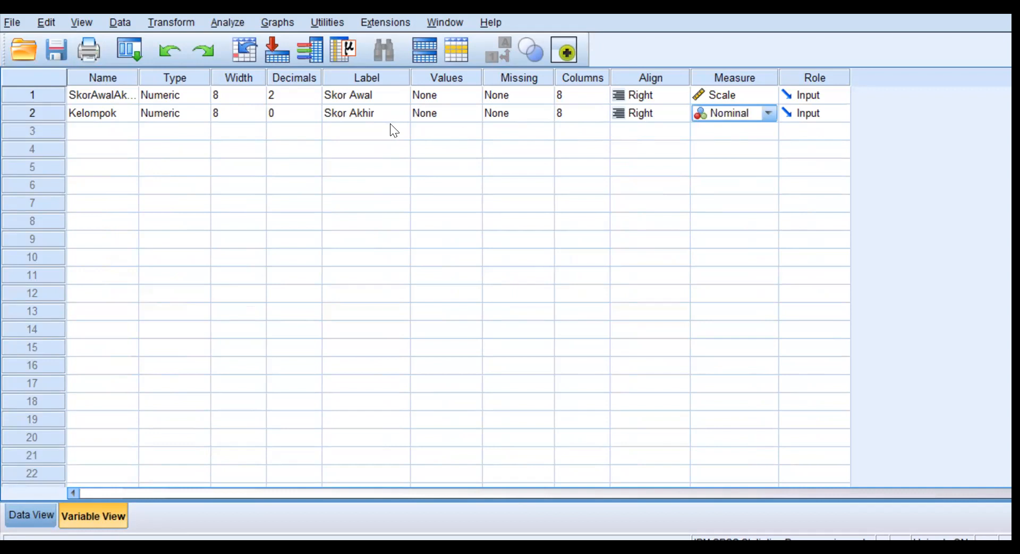
# Define value labels for Kelompok: 1 as "Skor Awal" and 2 as "Skor Akhir".
pyautogui.click(466, 113)
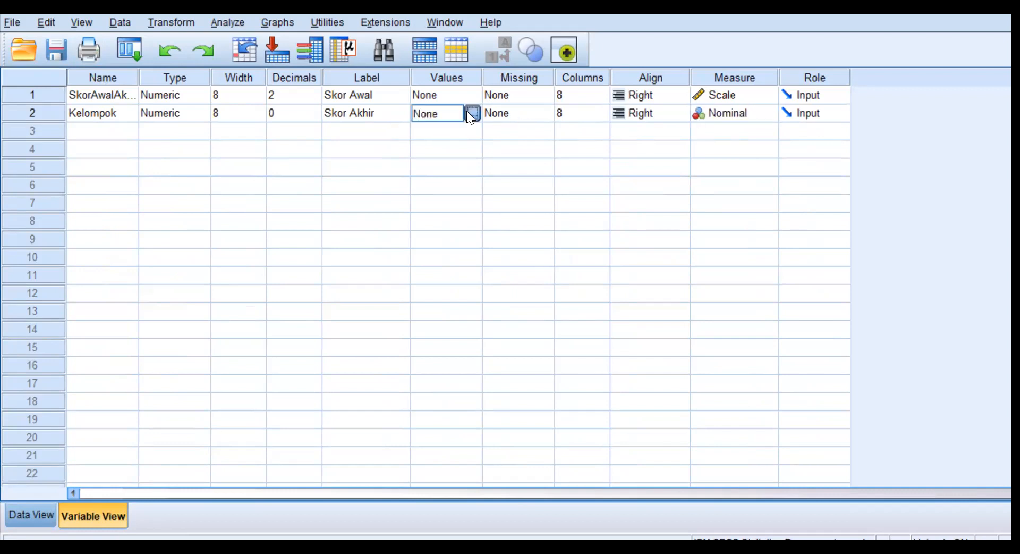
pyautogui.click(467, 111)
pyautogui.write('1')
pyautogui.click(463, 235)
pyautogui.write('Skor Awal')
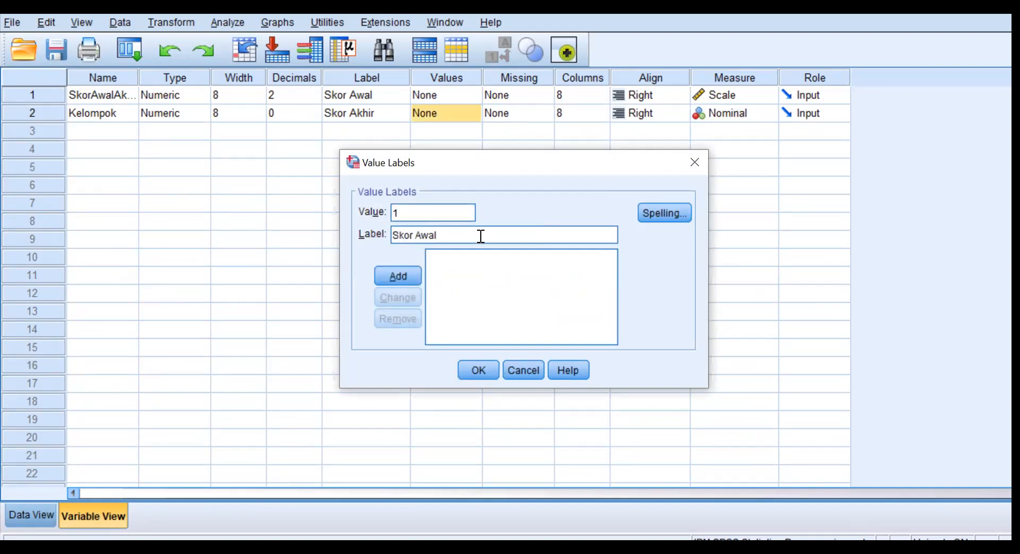
pyautogui.click(399, 273)
pyautogui.write('2')
pyautogui.click(419, 229)
pyautogui.write('S')
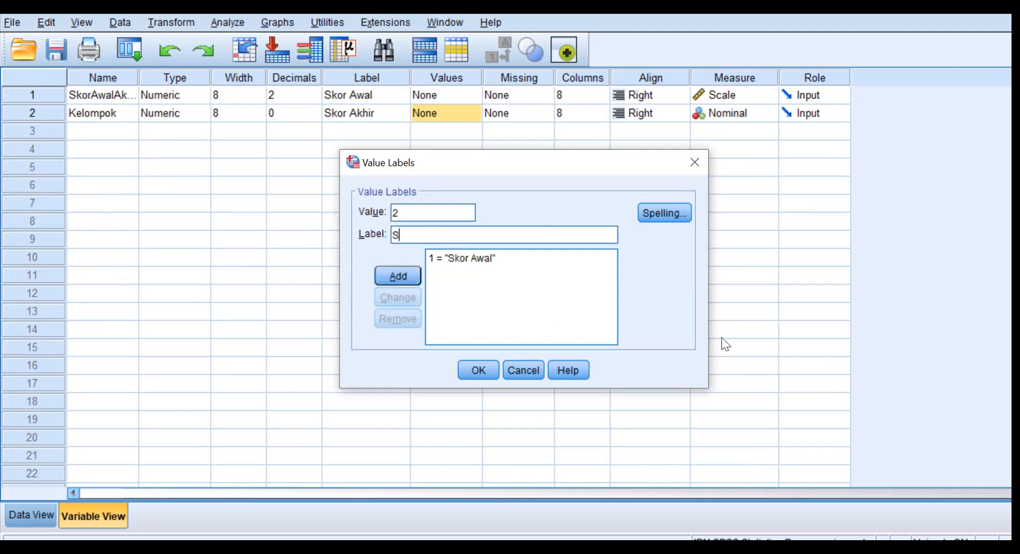
pyautogui.write('kor Akhir')
pyautogui.click(396, 278)
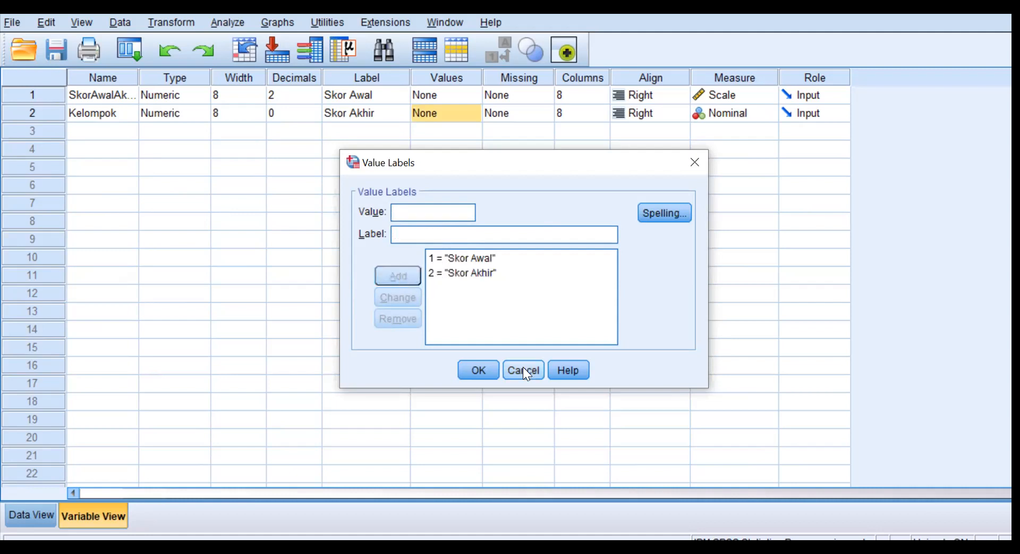
pyautogui.click(472, 370)
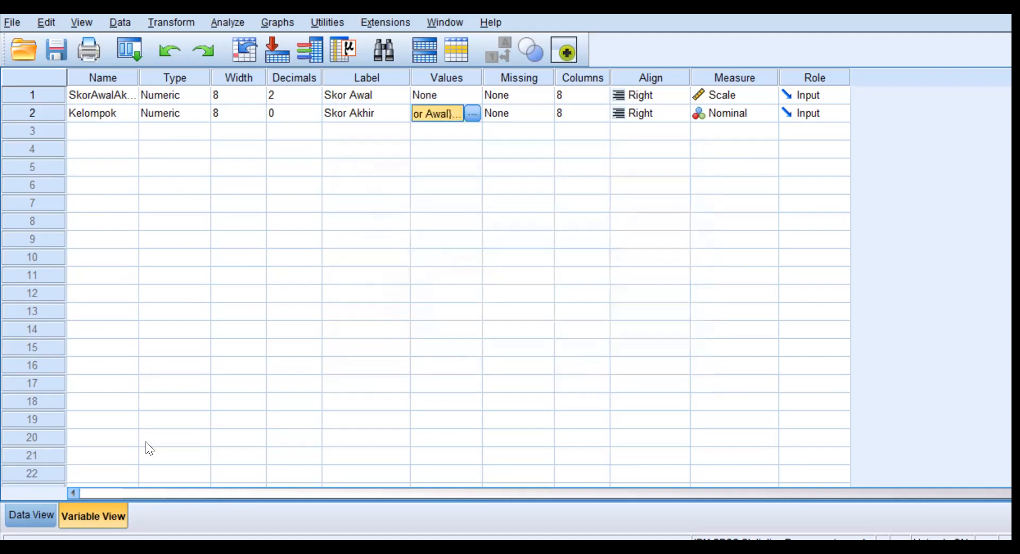
pyautogui.click(20, 514)
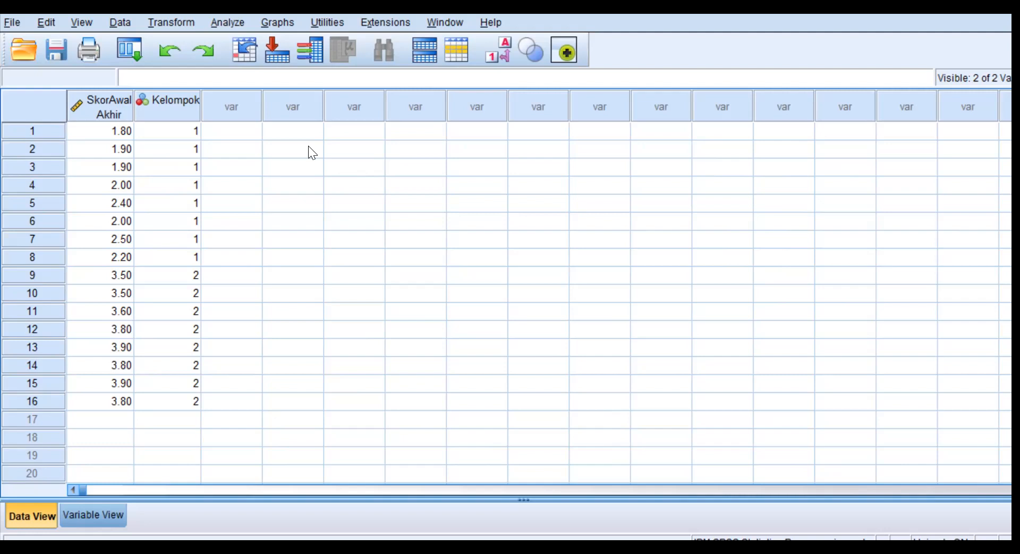
pyautogui.click(233, 21)
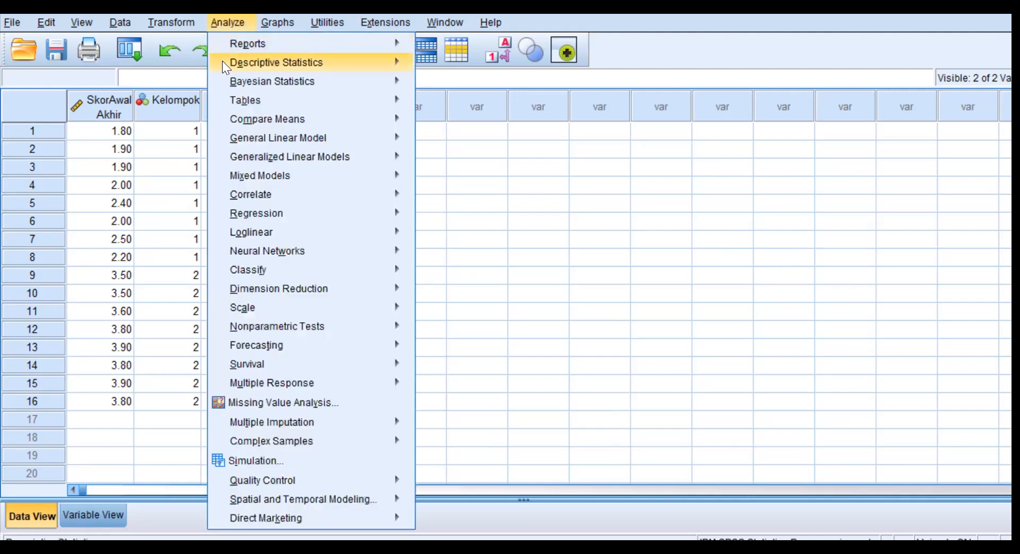
pyautogui.moveTo(287, 80)
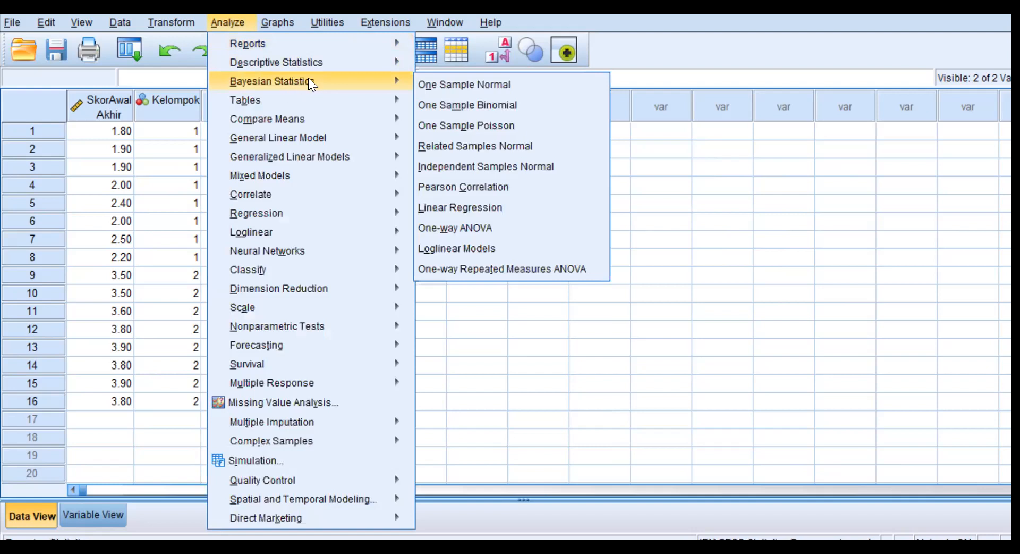
pyautogui.moveTo(299, 119)
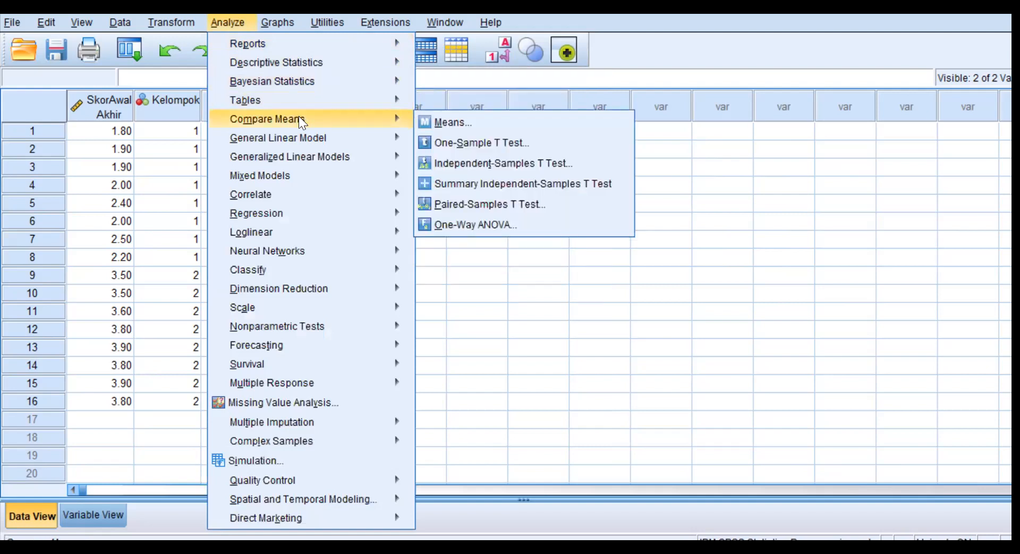
pyautogui.click(467, 224)
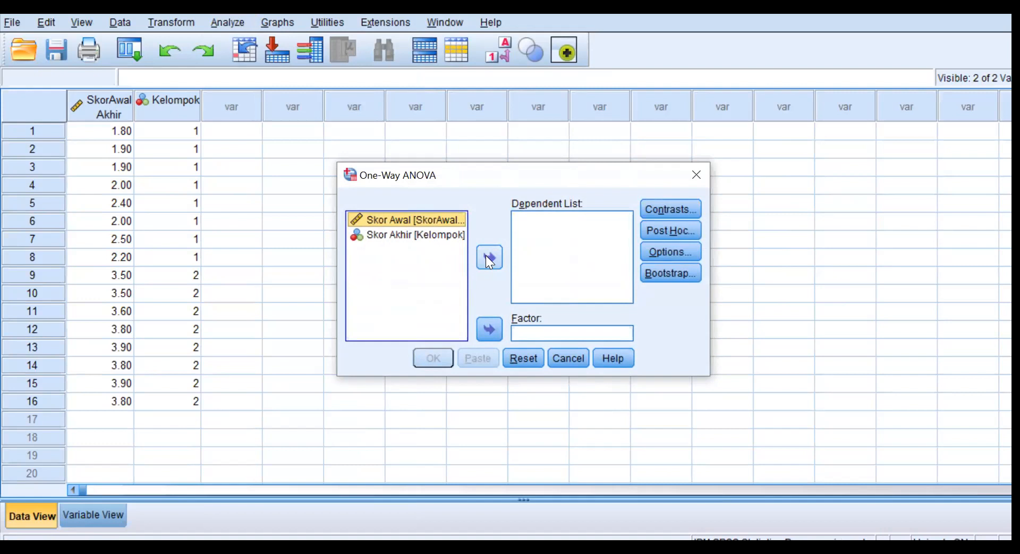
pyautogui.click(568, 358)
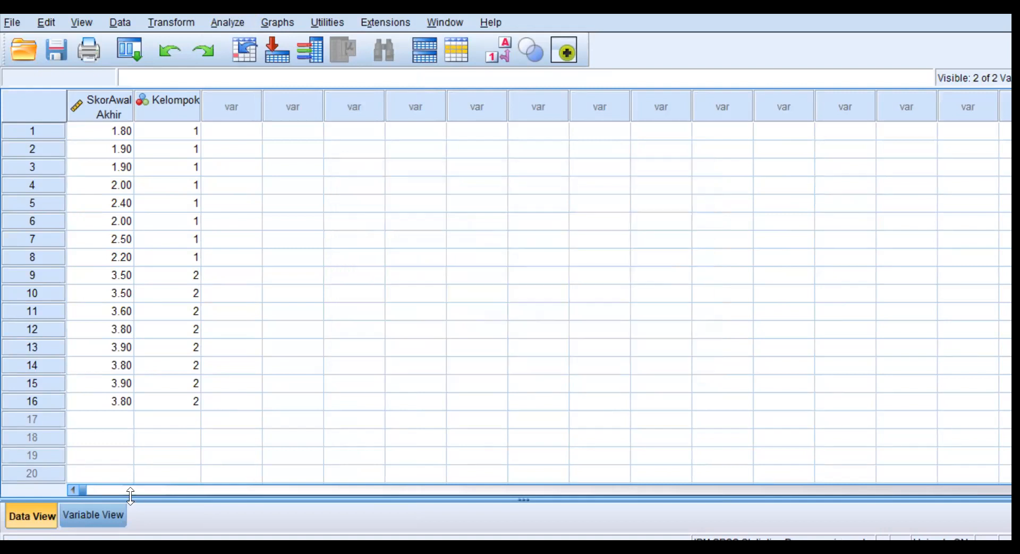
# Change the label of SkorAwalAkhir to "Skor Awal dan Skor Akhir" and the label of Kelompok to "Kelompok".
pyautogui.click(102, 518)
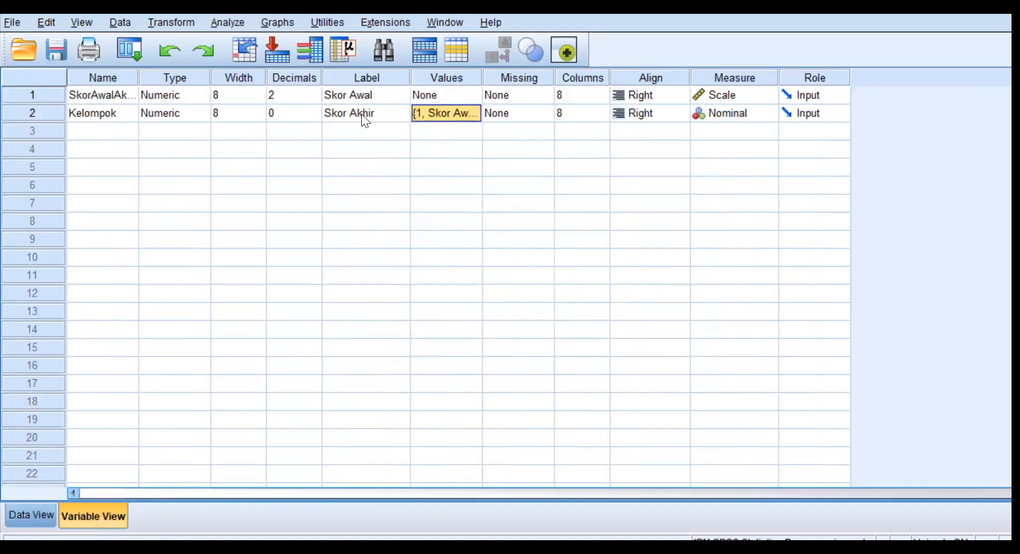
pyautogui.click(362, 91)
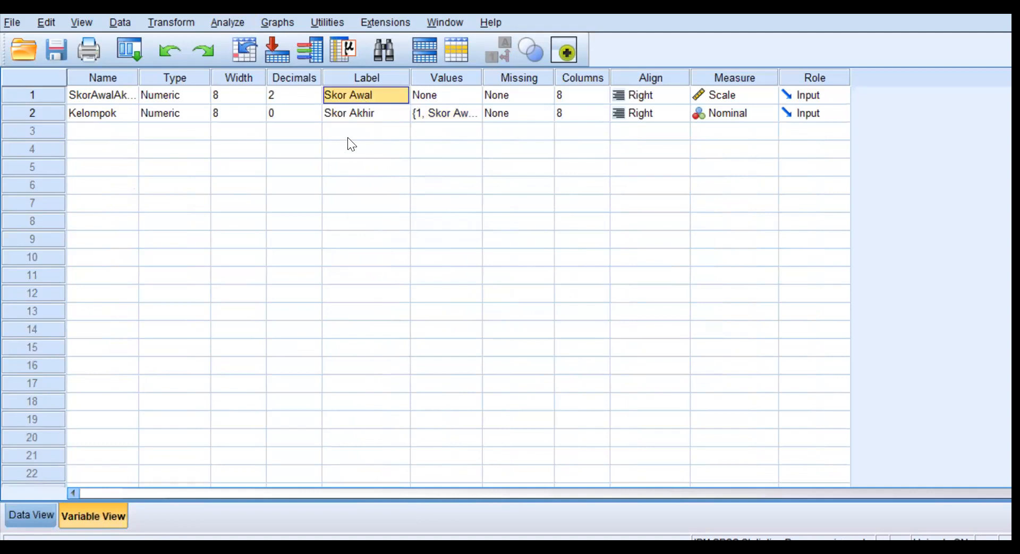
pyautogui.write('Skor Awa')
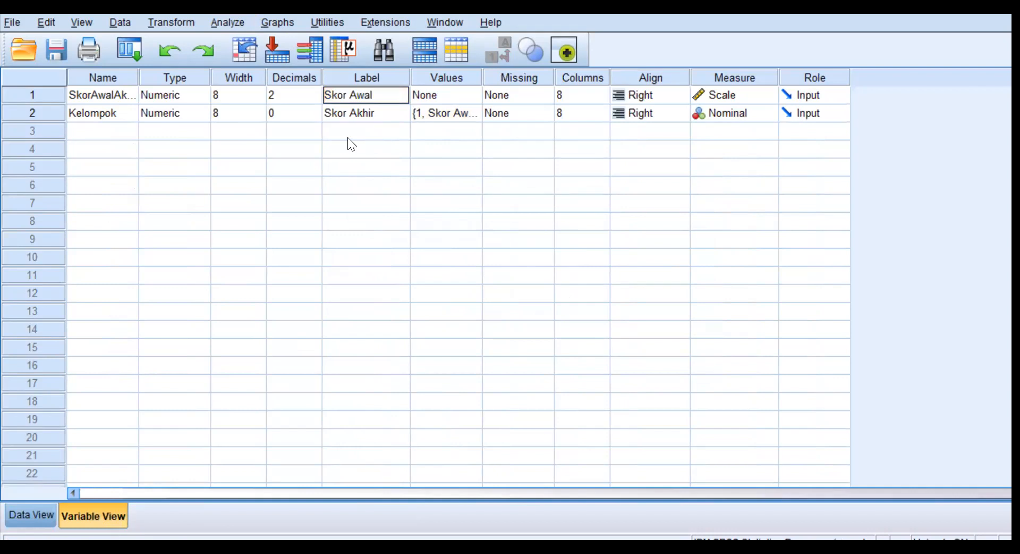
pyautogui.write('l dan Skor Akhir')
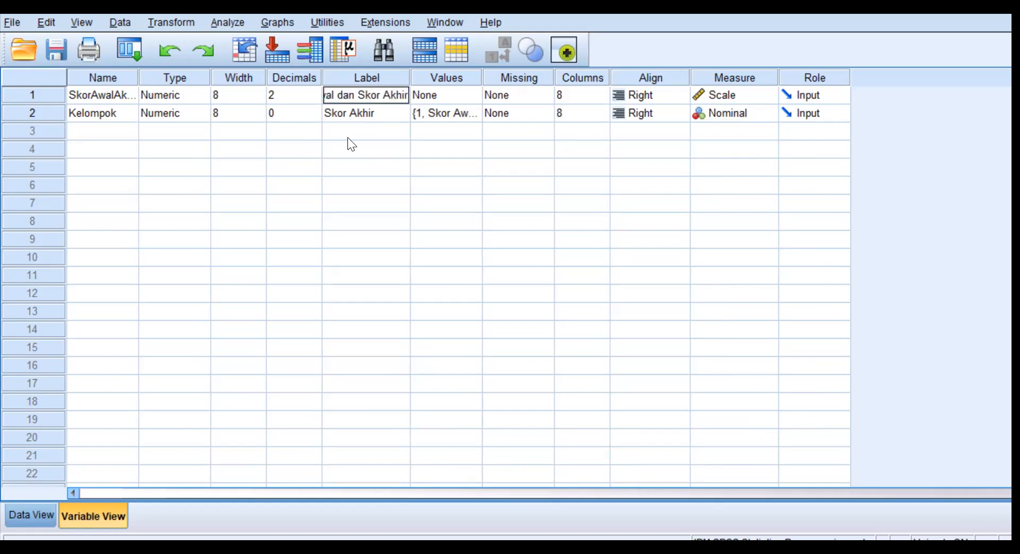
pyautogui.click(379, 110)
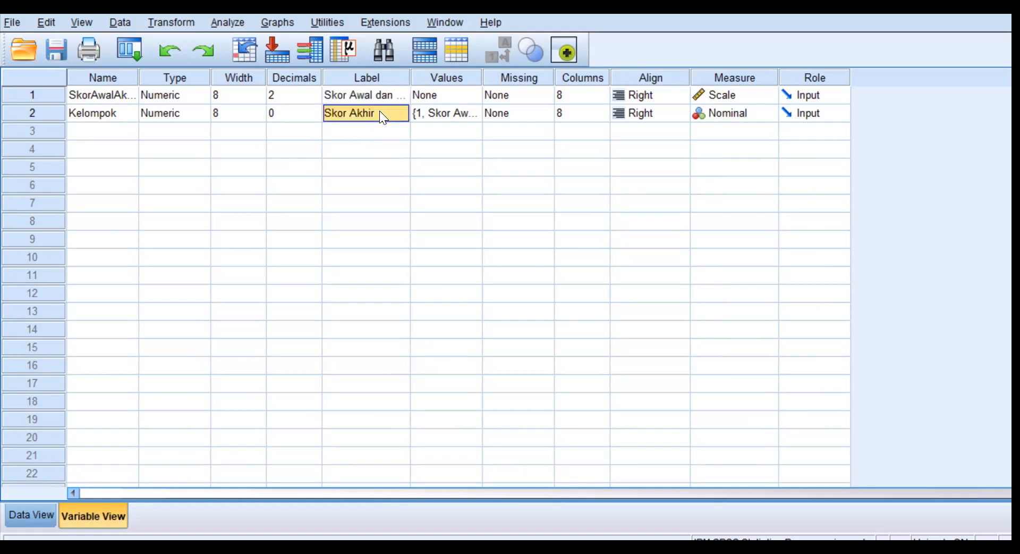
pyautogui.write('Kelompok')
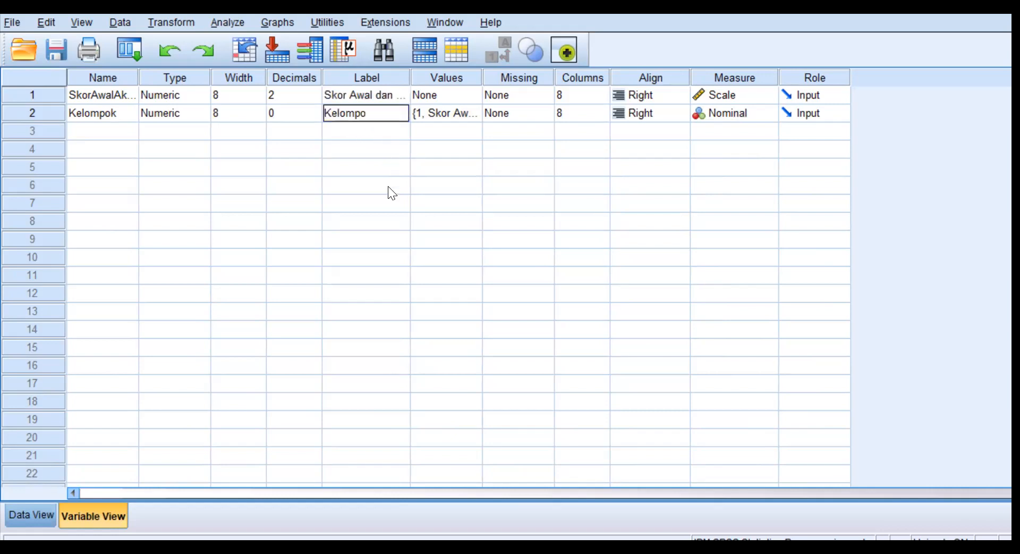
# Set up a One-Way ANOVA with Skor Awal dan Skor Akhir as the dependent variable and Kelompok as the factor.
pyautogui.click(34, 511)
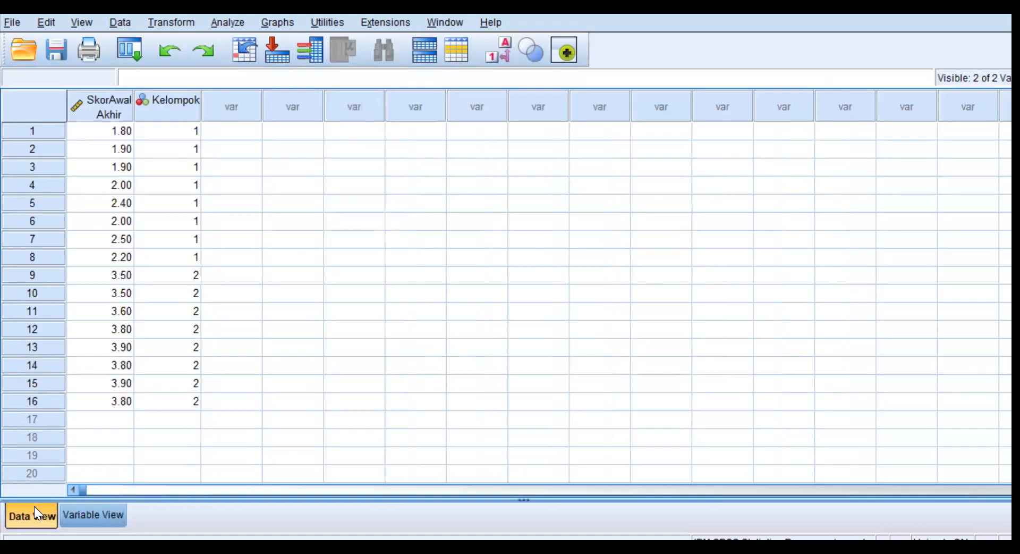
pyautogui.click(228, 21)
pyautogui.moveTo(294, 118)
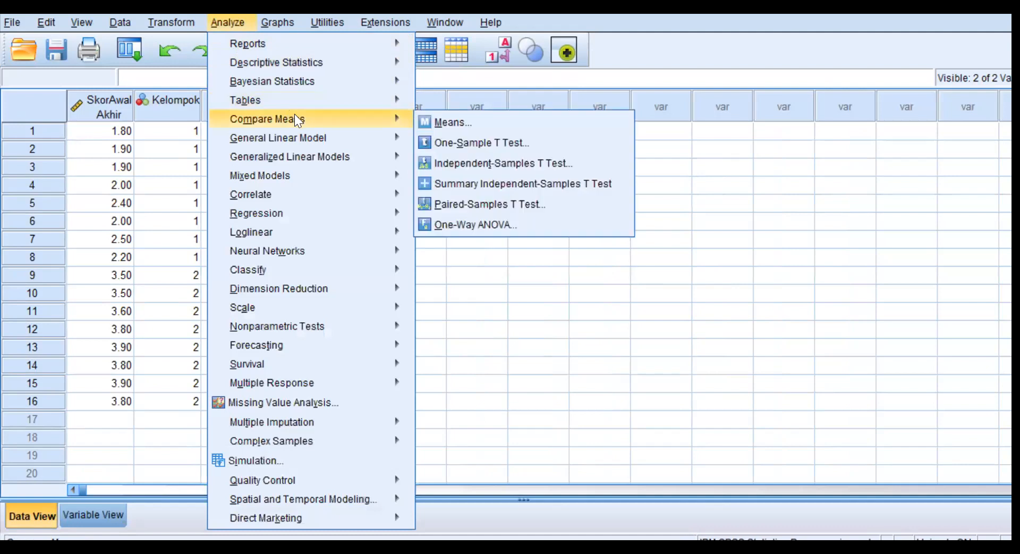
pyautogui.click(457, 227)
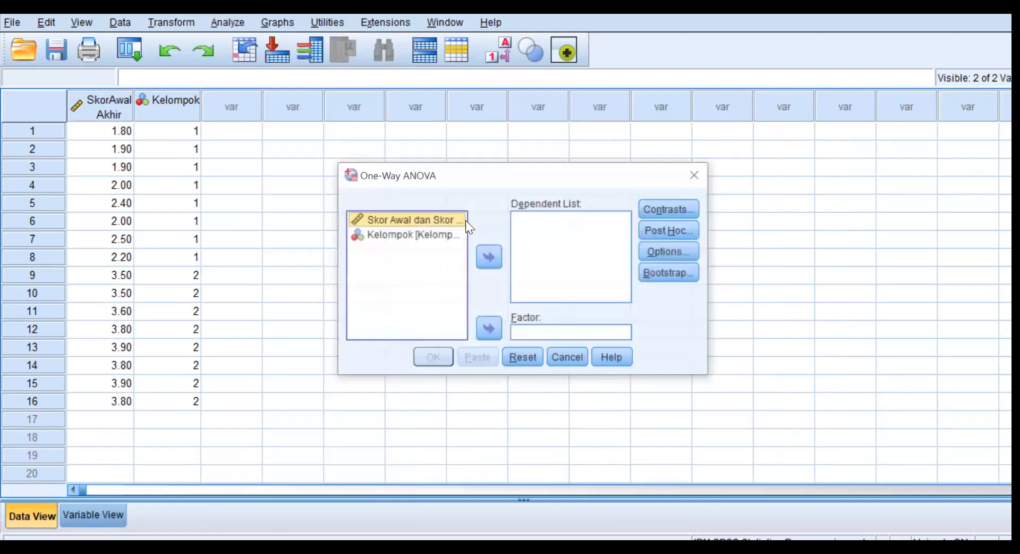
pyautogui.click(490, 257)
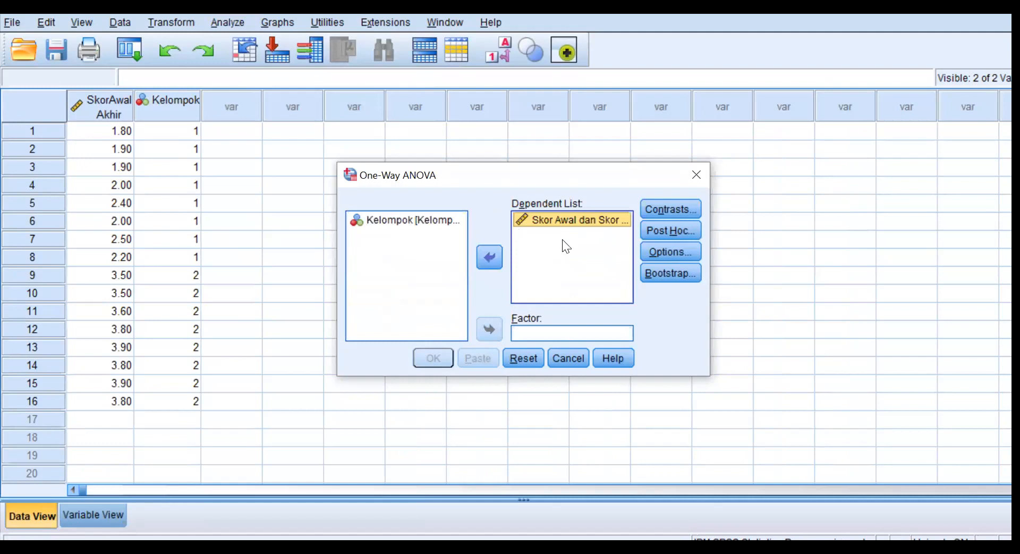
pyautogui.click(400, 220)
pyautogui.click(489, 330)
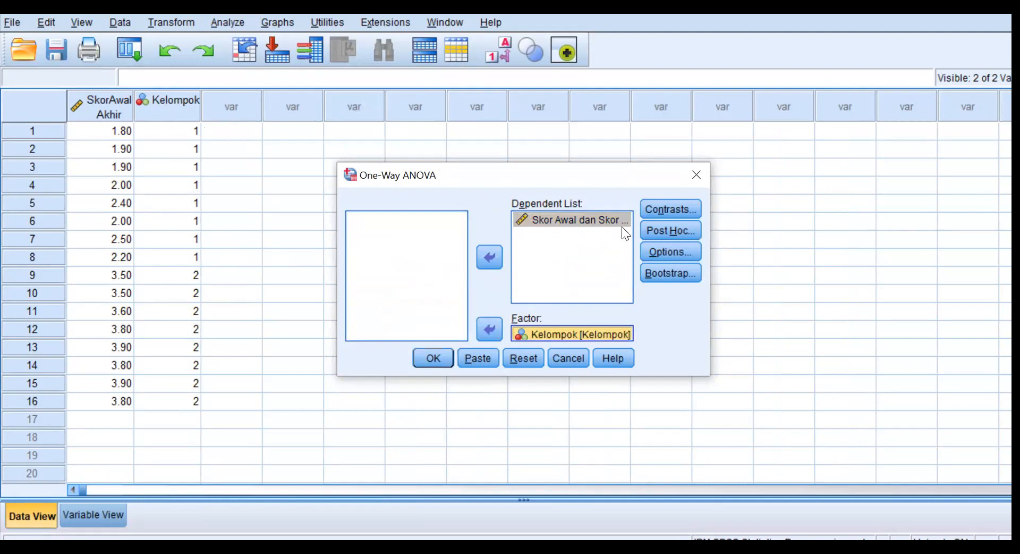
# Run the One-Way ANOVA with the Means plot option enabled and review the resulting ANOVA table and plot.
pyautogui.click(678, 250)
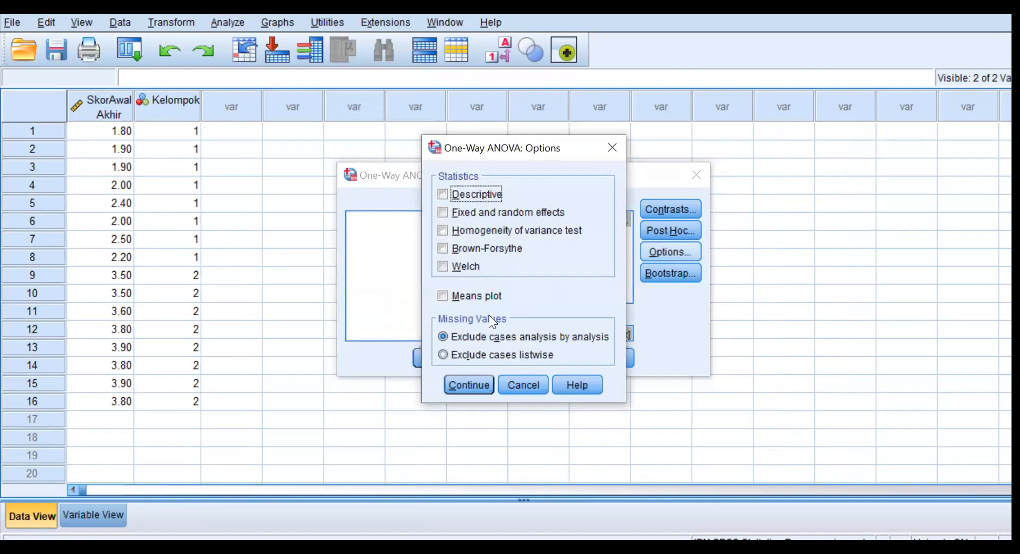
pyautogui.click(442, 296)
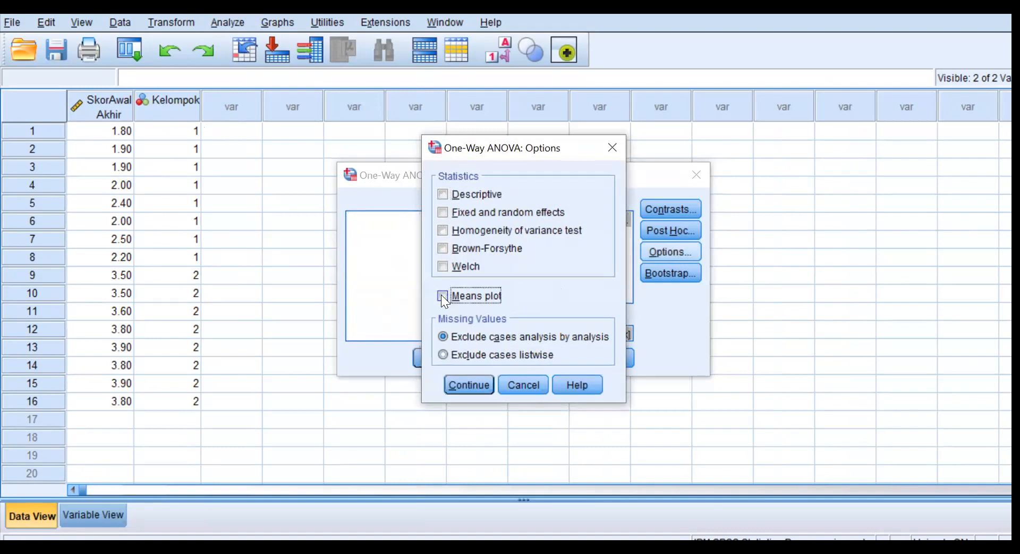
pyautogui.click(478, 382)
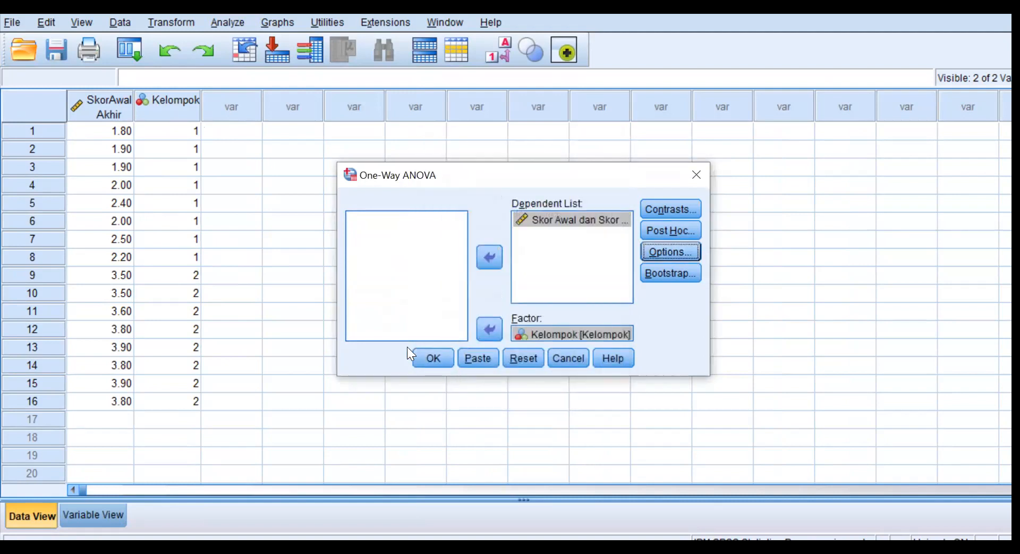
pyautogui.click(433, 359)
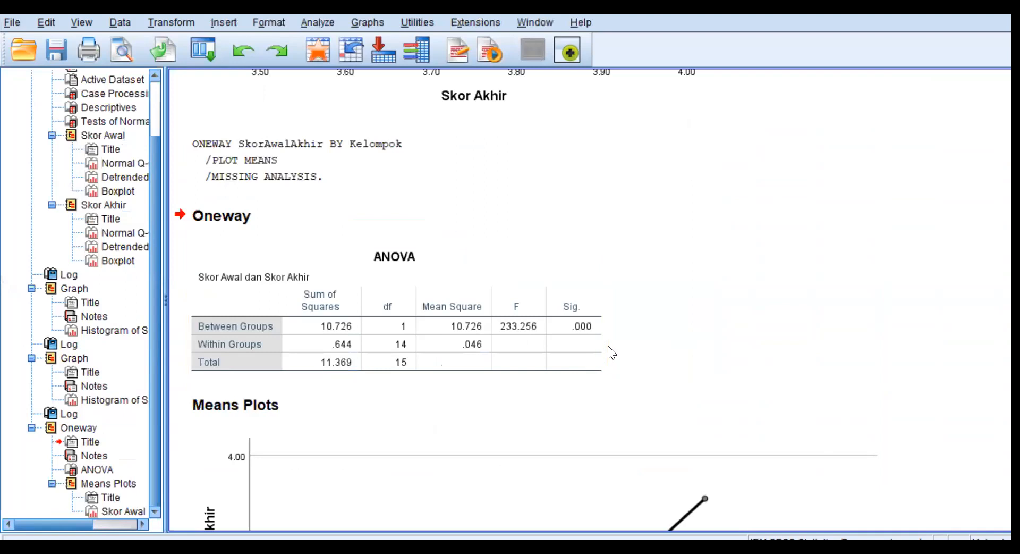
pyautogui.scroll(-2, 665, 290)
pyautogui.scroll(-7, 667, 293)
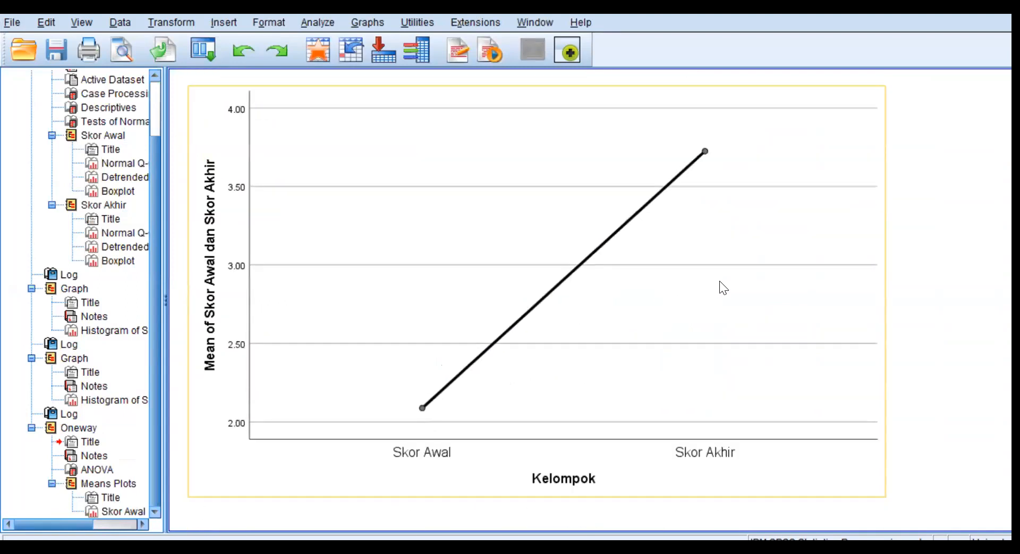
pyautogui.scroll(4, 719, 280)
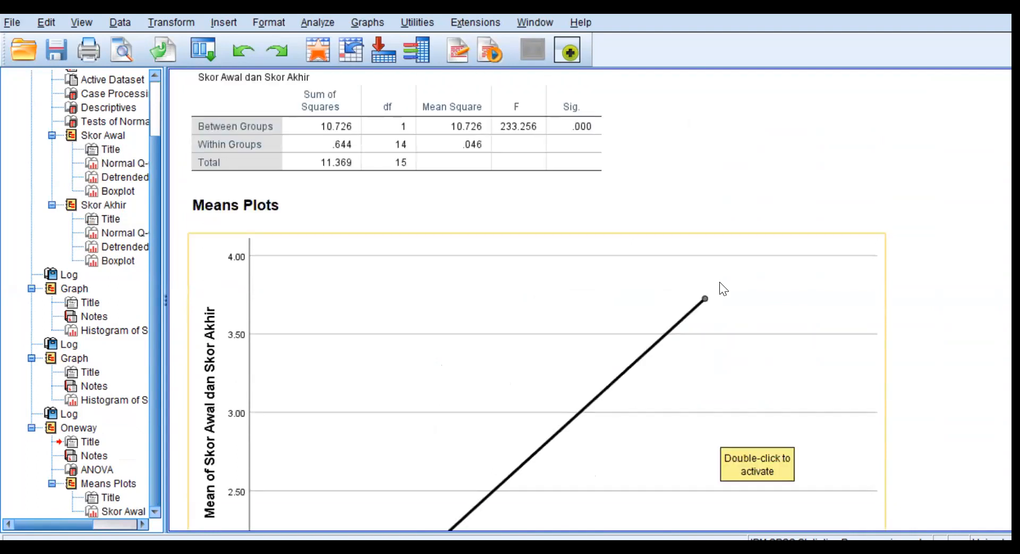
pyautogui.scroll(4, 735, 287)
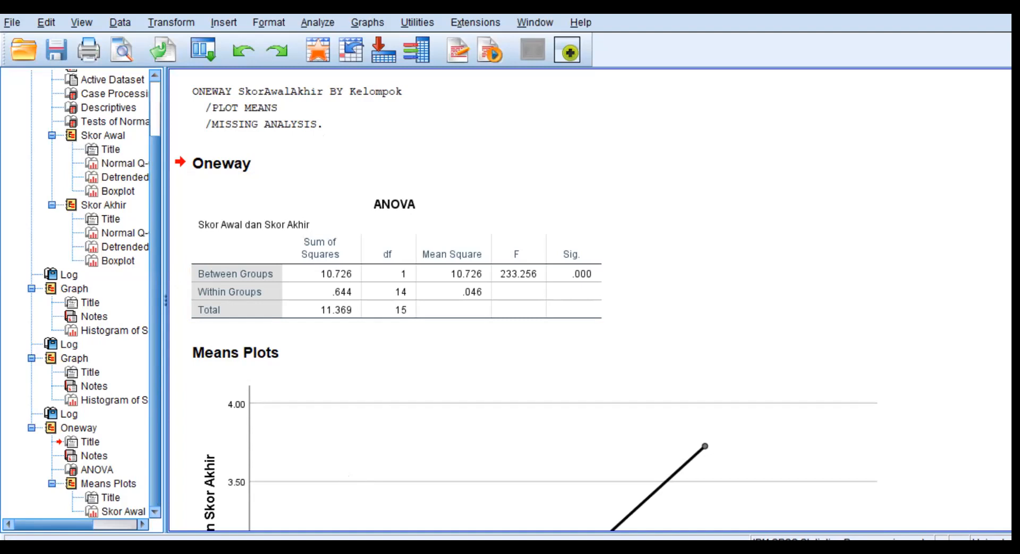
# Rerun the One-Way ANOVA on the same variables with the Homogeneity of variance test option added.
pyautogui.click(375, 513)
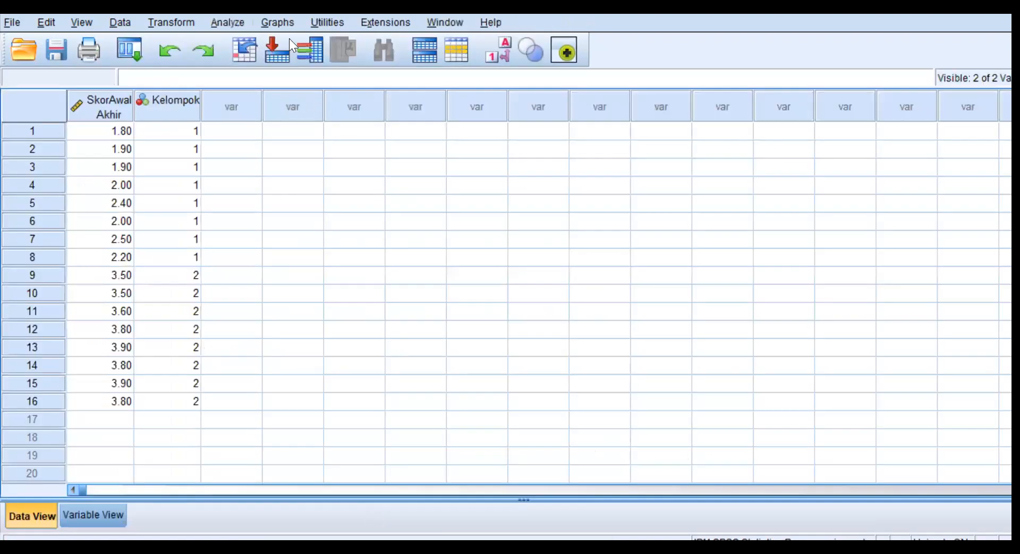
pyautogui.click(226, 24)
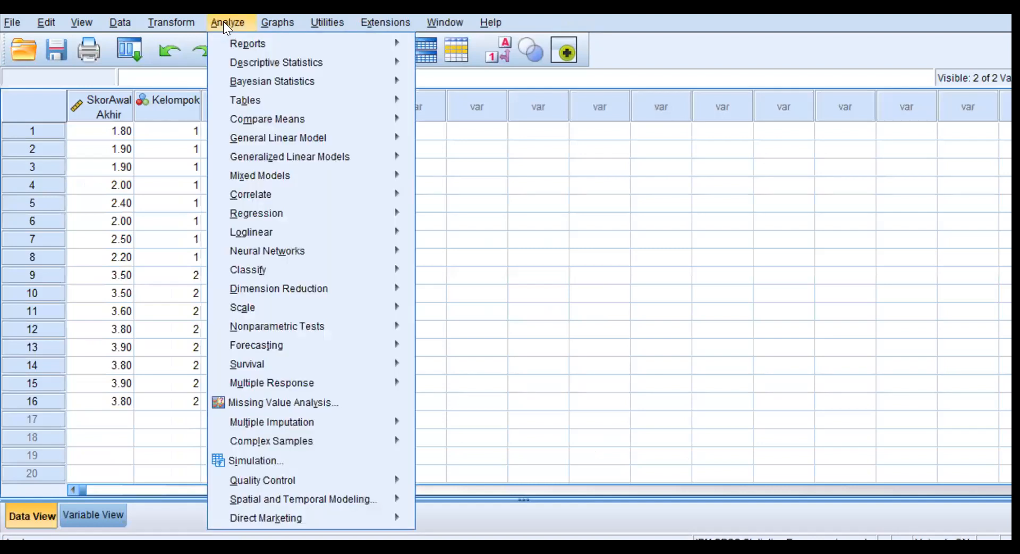
pyautogui.moveTo(412, 120)
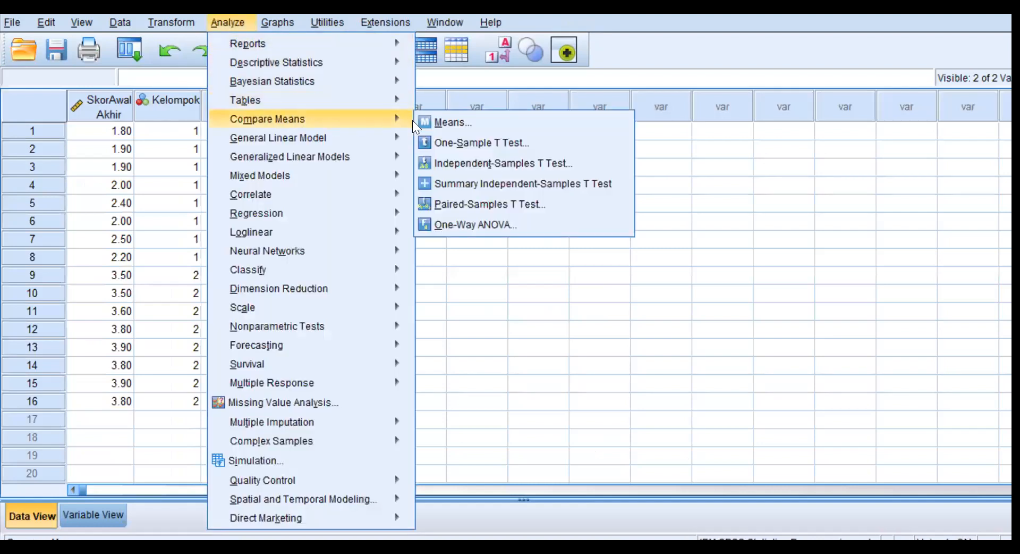
pyautogui.click(476, 225)
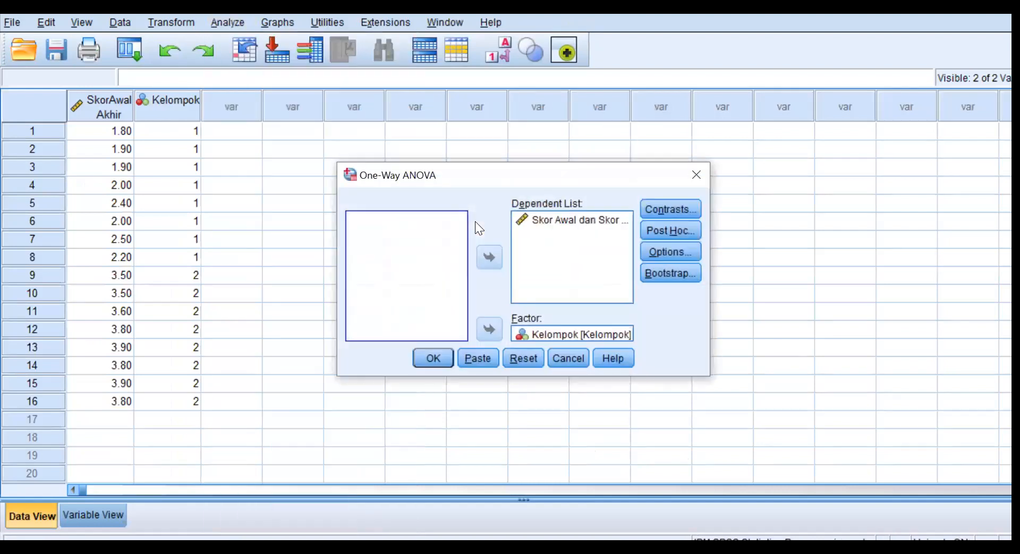
pyautogui.click(674, 251)
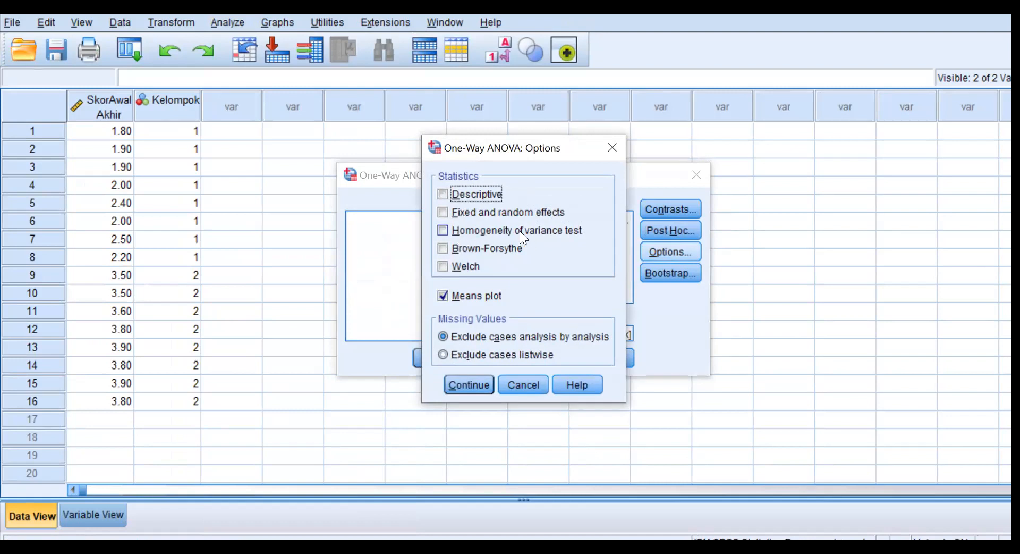
pyautogui.click(443, 231)
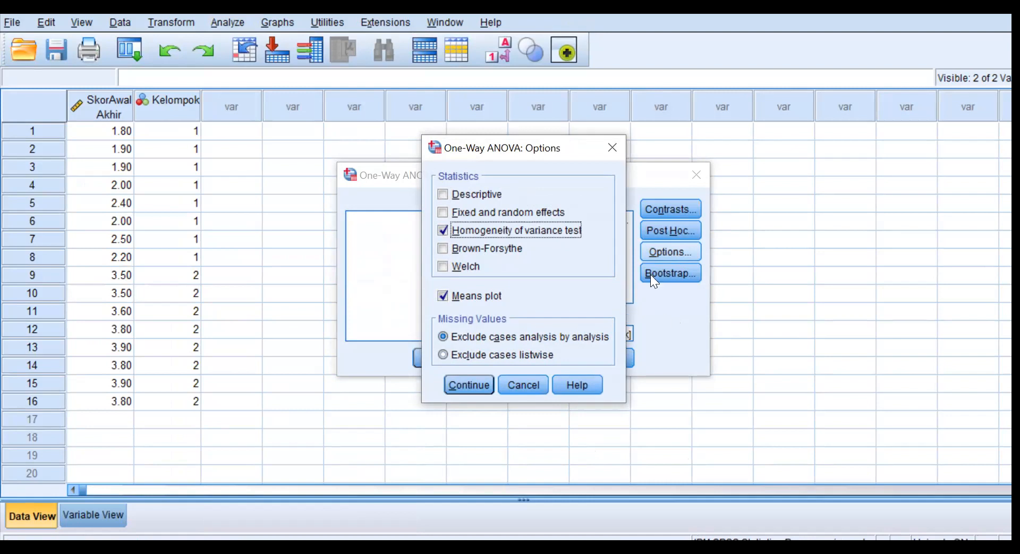
pyautogui.click(478, 381)
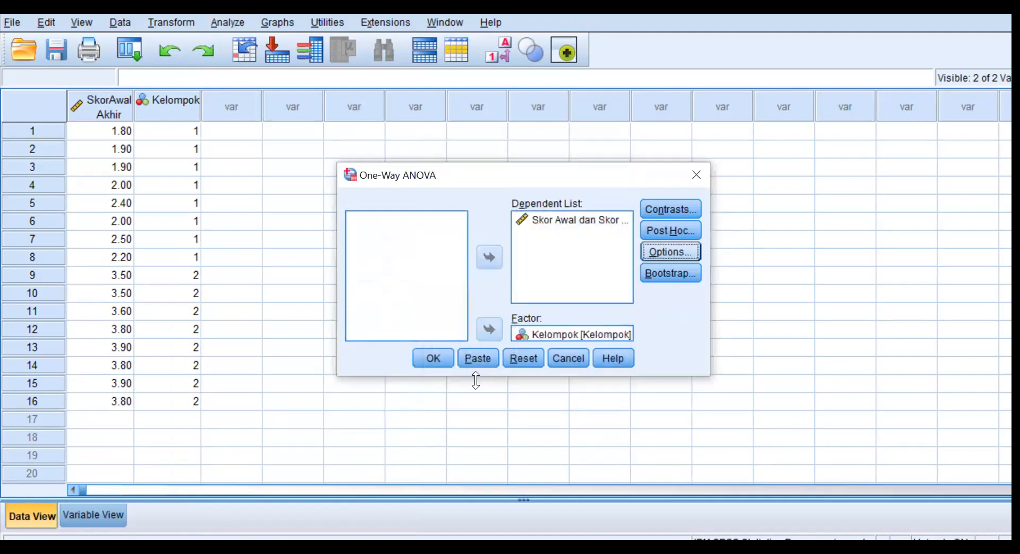
pyautogui.click(432, 355)
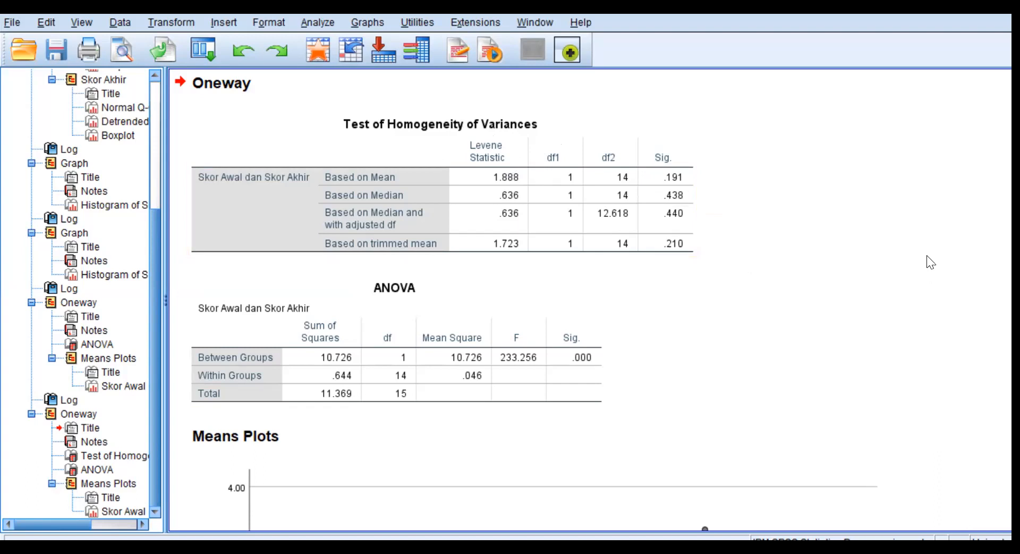
# Switch to the Word guide and examine the normality test section, including how to report the Shapiro-Wilk results.
pyautogui.scroll(-2, 913, 286)
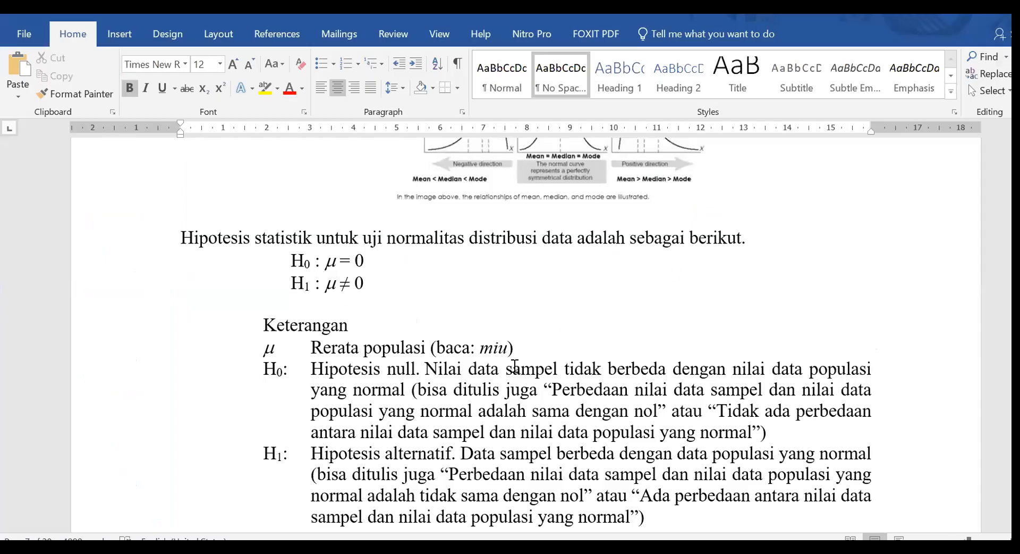
pyautogui.scroll(-20, 552, 340)
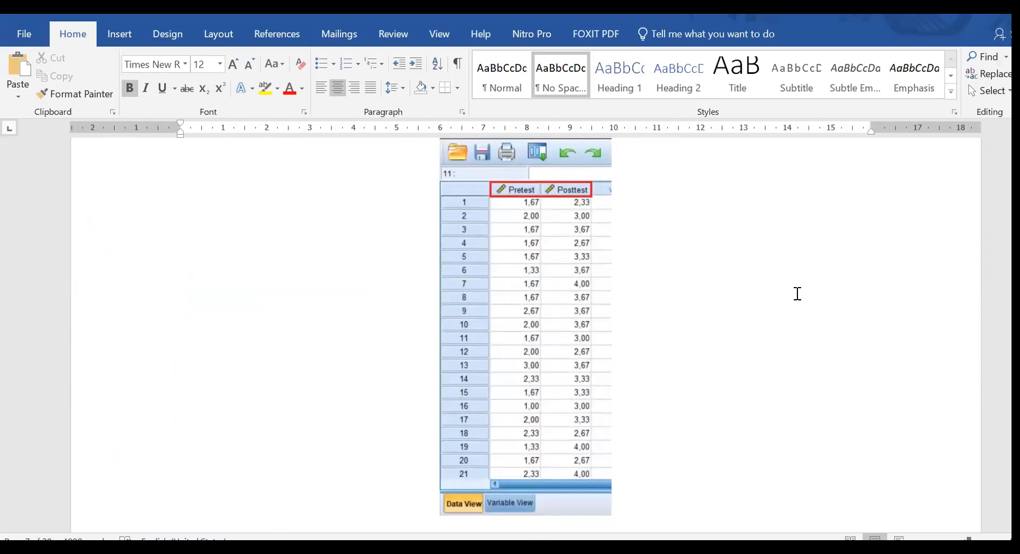
pyautogui.scroll(-8, 842, 253)
pyautogui.moveTo(1016, 250); pyautogui.dragTo(1015, 258)
pyautogui.scroll(3, 608, 287)
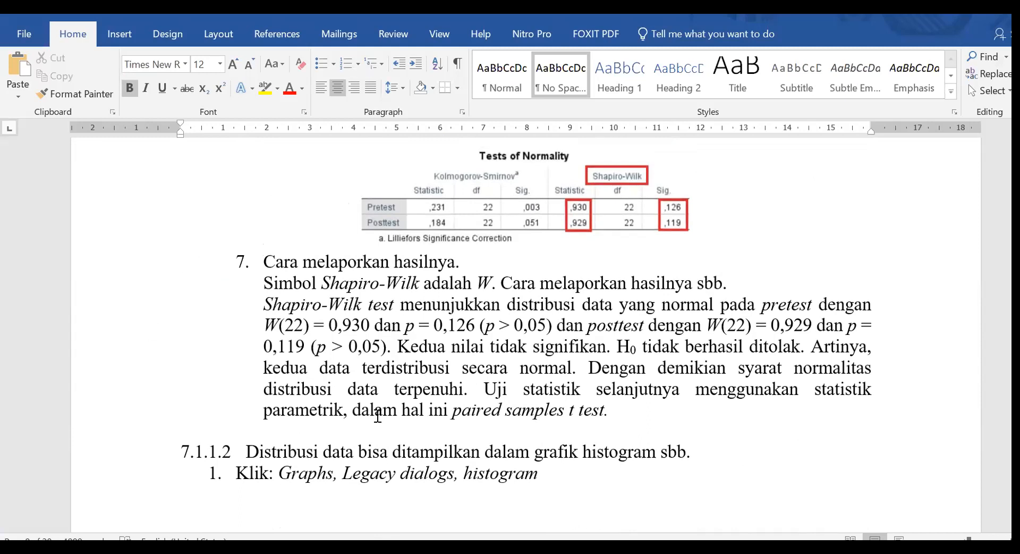
pyautogui.scroll(-2, 552, 340)
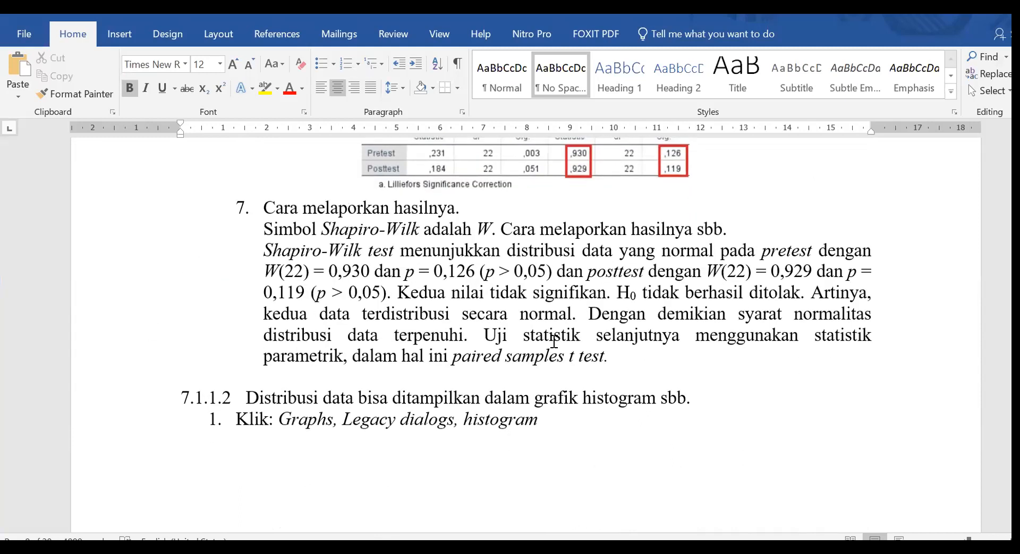
pyautogui.scroll(2, 626, 327)
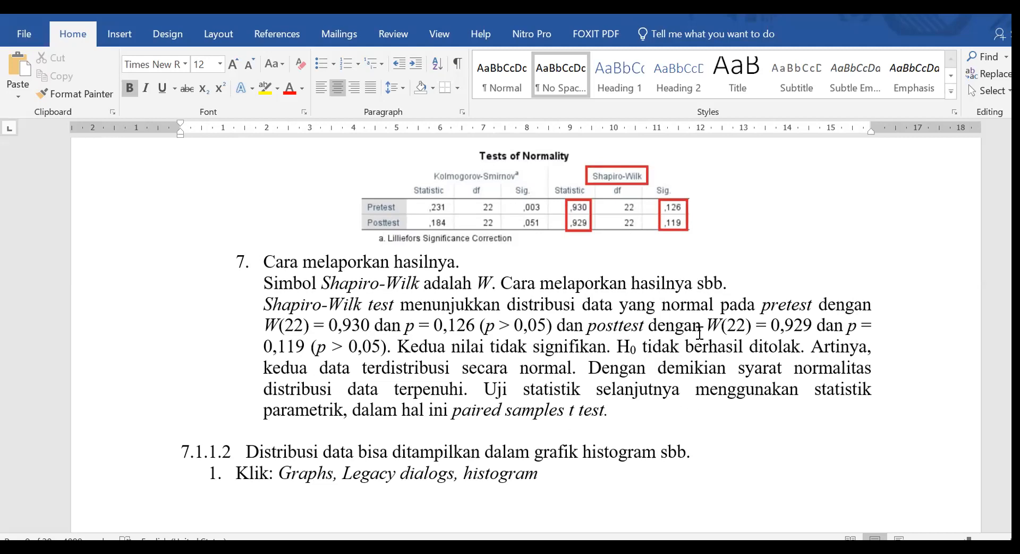
pyautogui.scroll(-15, 797, 319)
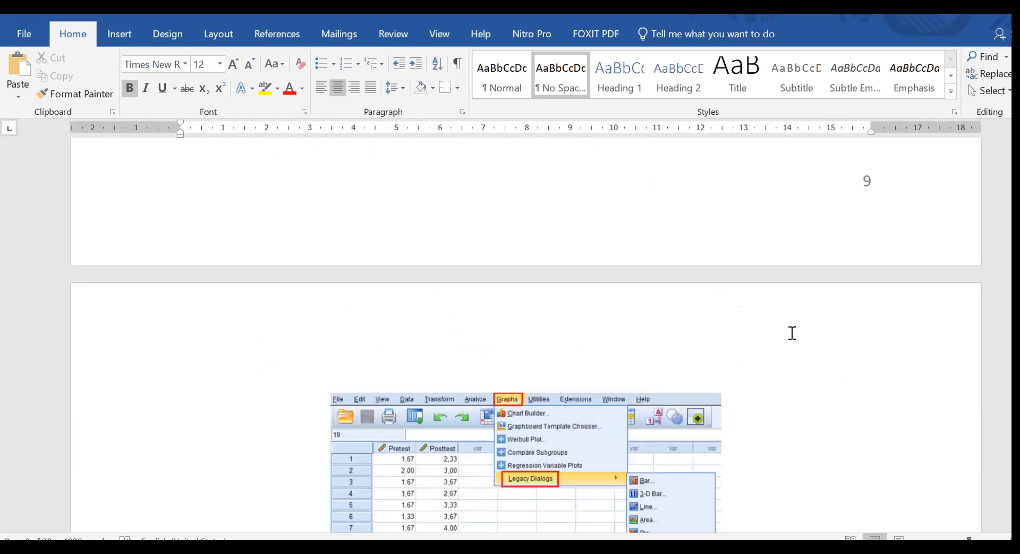
pyautogui.scroll(15, 811, 320)
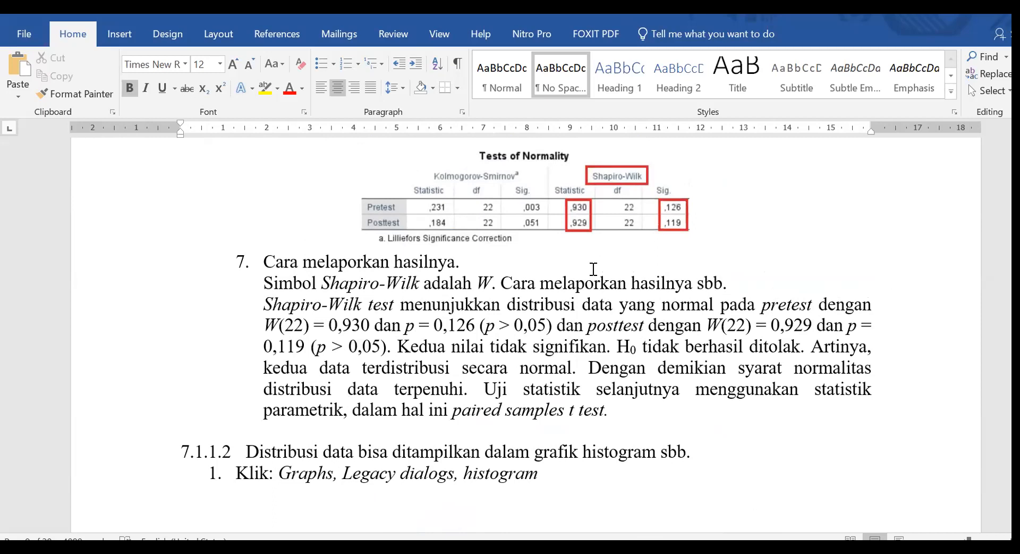
# Examine section 7.1.2 Uji Homogenitas Varian in the guide for its statistical hypotheses and decision criteria.
pyautogui.scroll(-15, 863, 334)
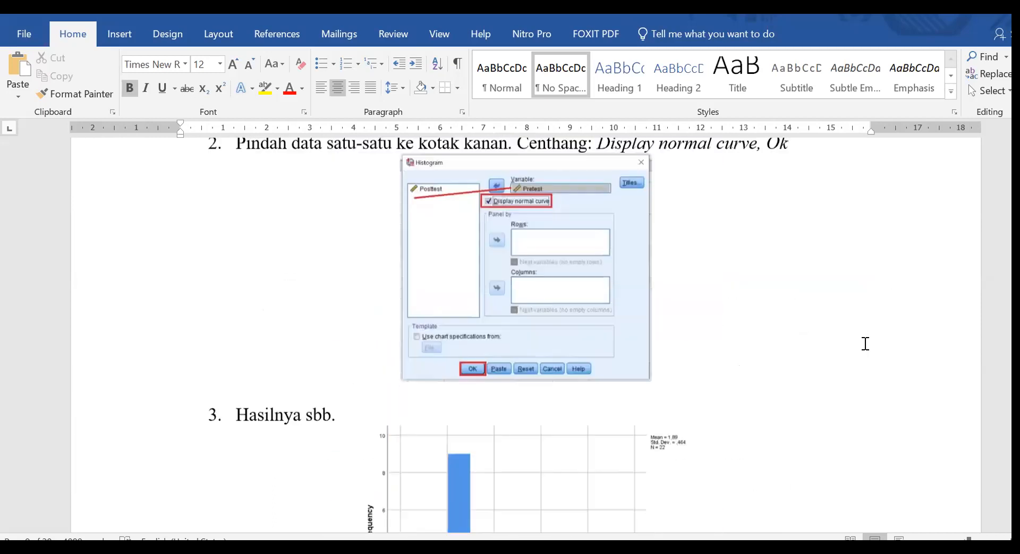
pyautogui.scroll(-5, 909, 303)
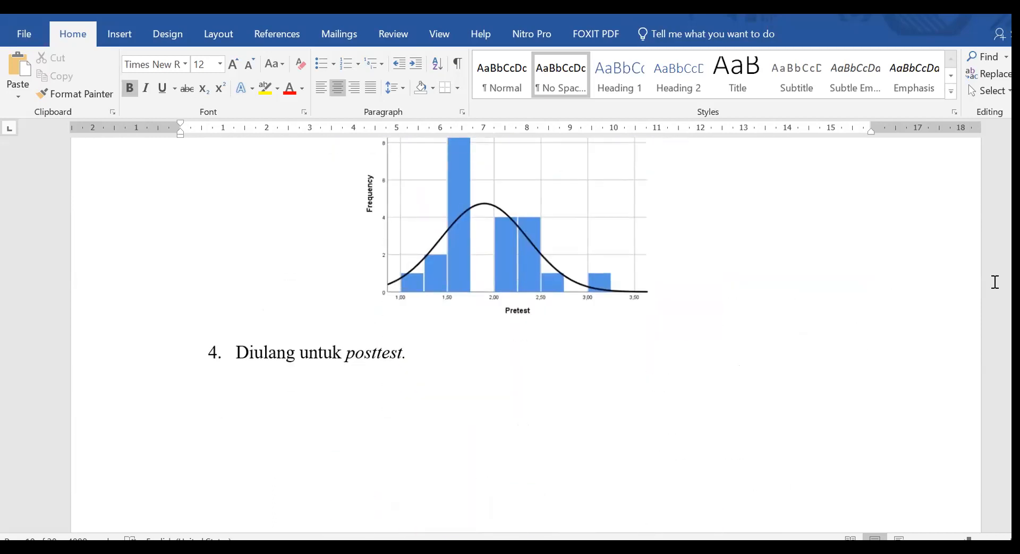
pyautogui.scroll(-10, 723, 360)
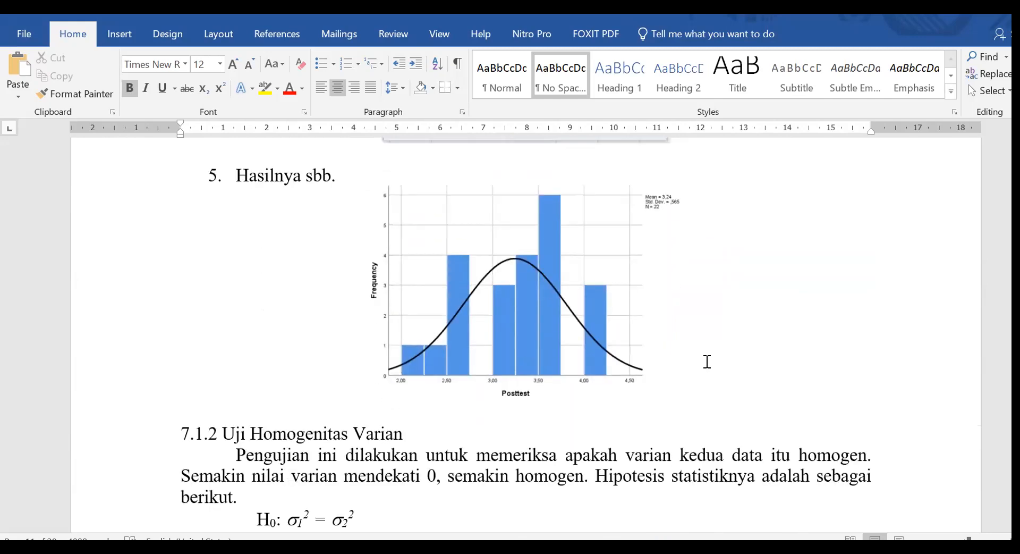
pyautogui.scroll(-5, 707, 361)
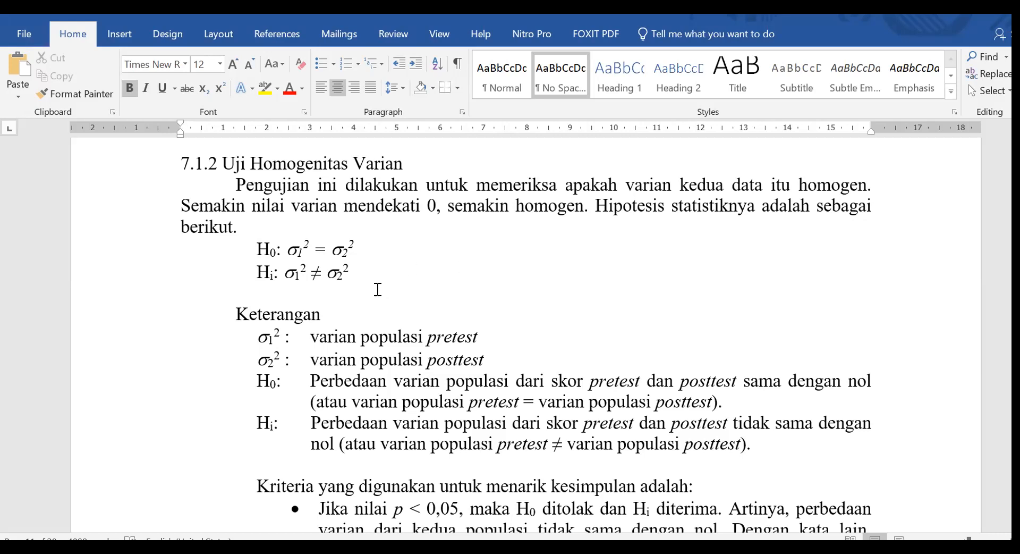
pyautogui.scroll(-2, 428, 322)
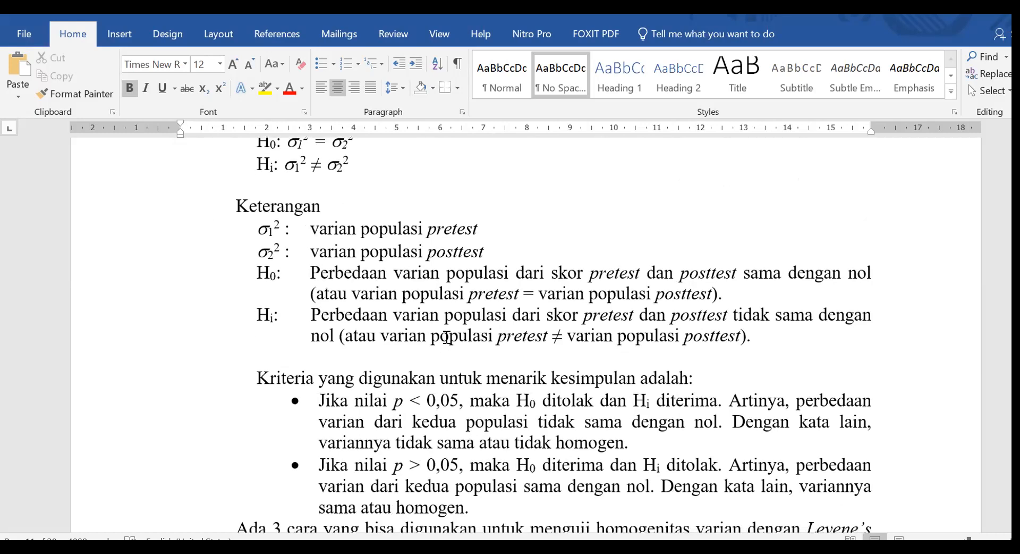
pyautogui.scroll(2, 448, 337)
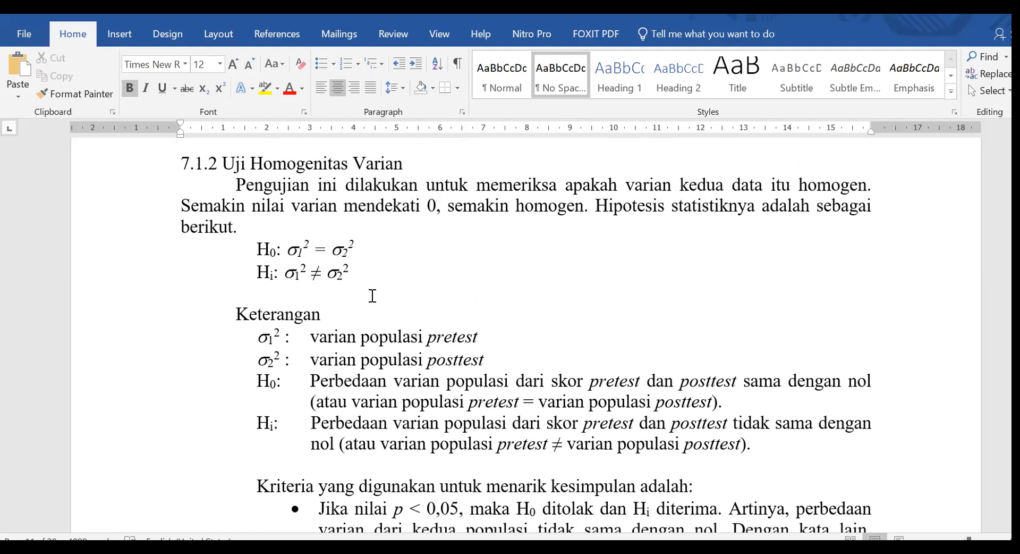
pyautogui.scroll(-3, 393, 303)
pyautogui.scroll(1, 421, 316)
pyautogui.scroll(-1, 444, 360)
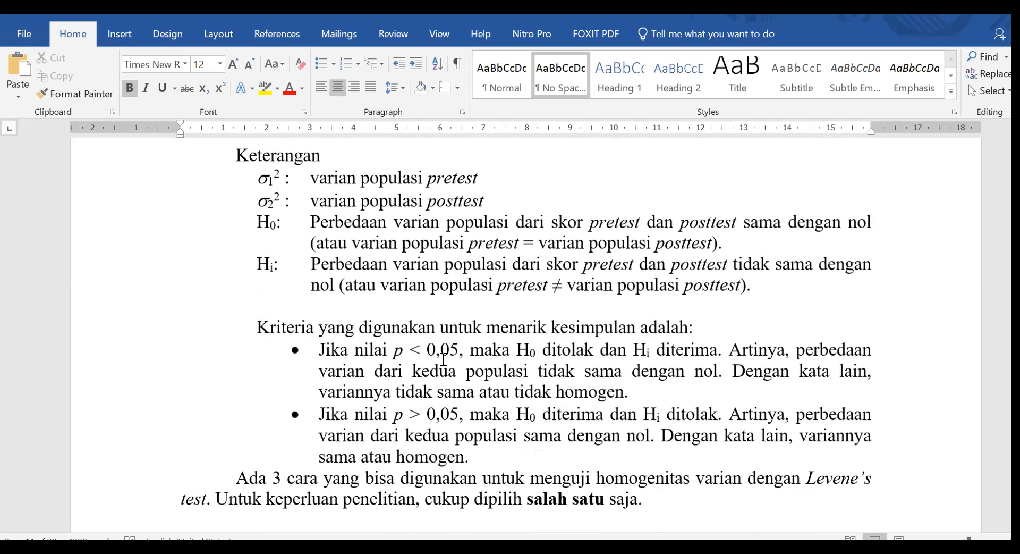
pyautogui.scroll(-1, 443, 359)
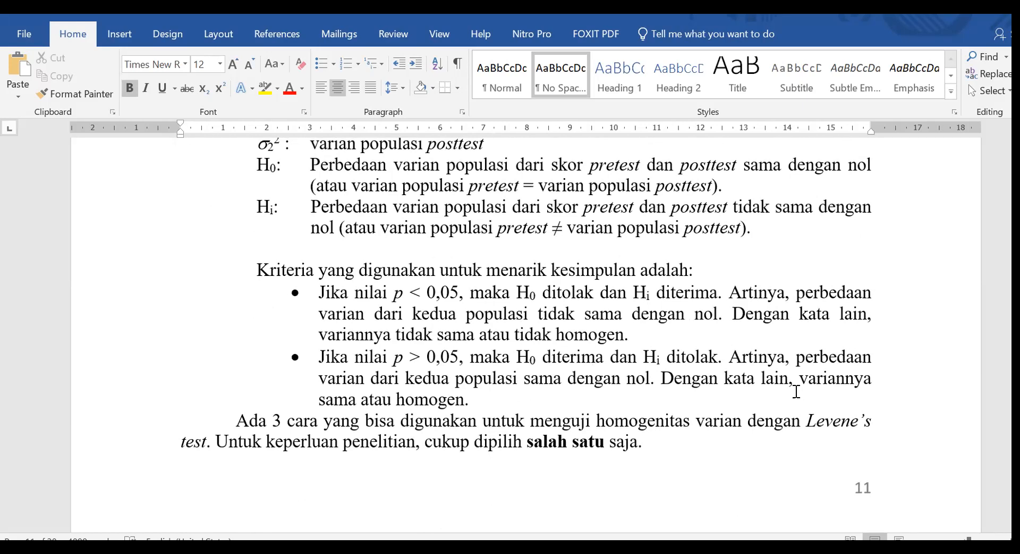
# Examine the homogeneity hypotheses and section 7.1.2.1 on Levene's test through the independent samples t test, including how to report its results.
pyautogui.scroll(4, 544, 400)
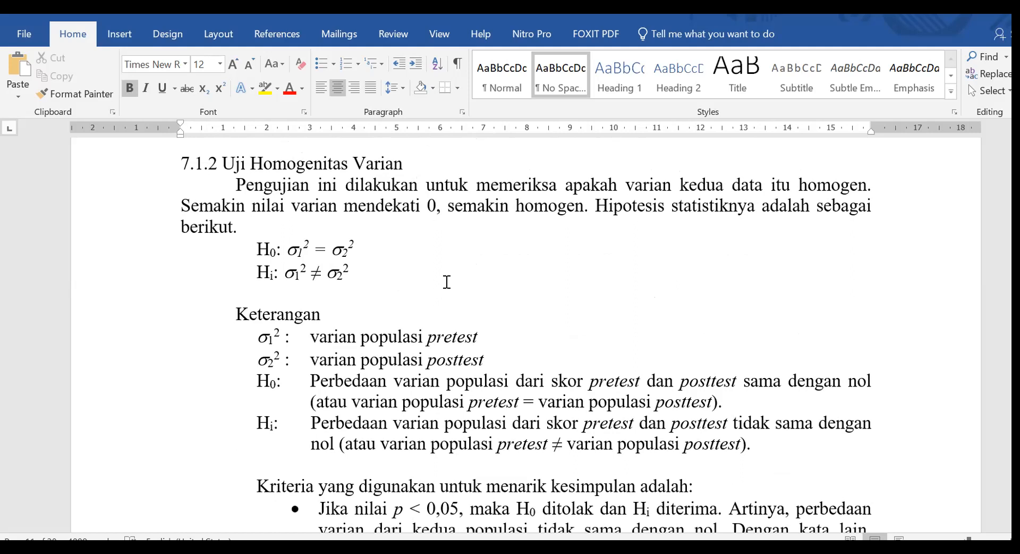
pyautogui.scroll(-6, 462, 287)
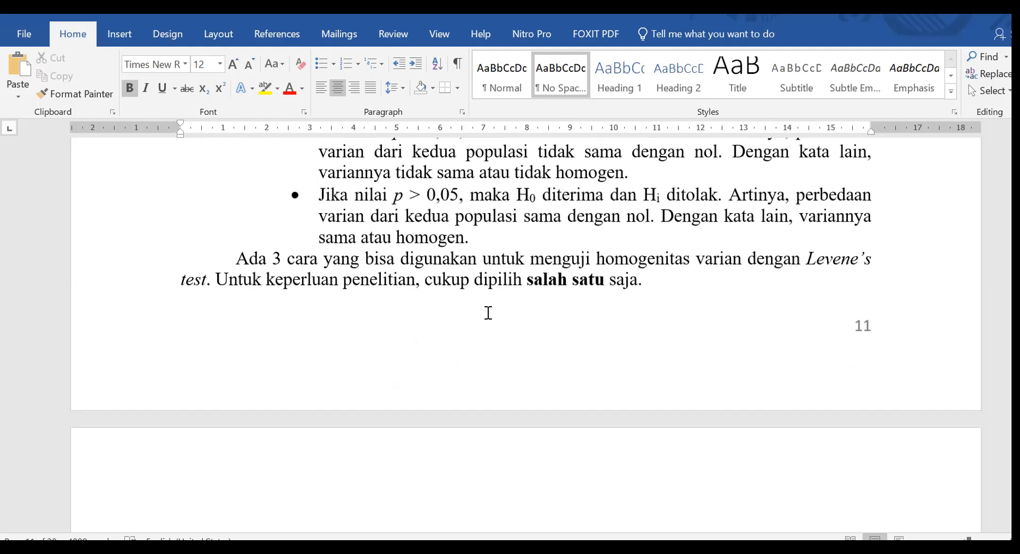
pyautogui.scroll(-5, 489, 312)
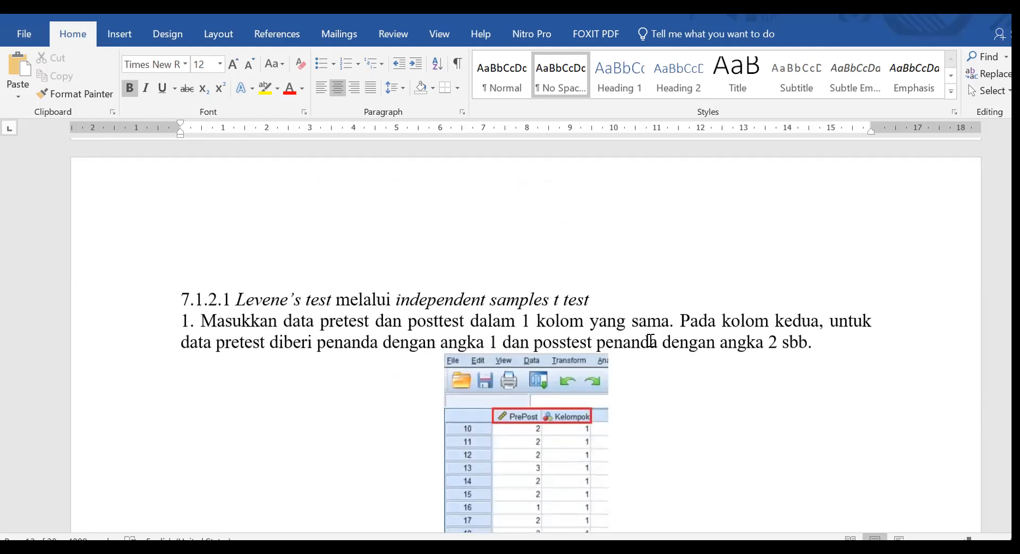
pyautogui.scroll(-6, 649, 340)
pyautogui.scroll(-5, 649, 328)
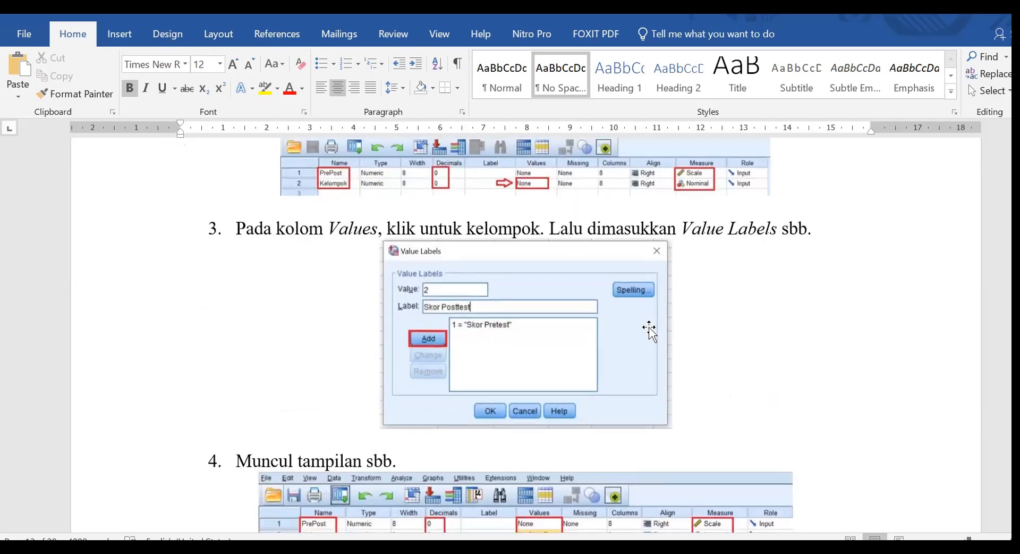
pyautogui.scroll(-6, 654, 324)
pyautogui.scroll(-6, 674, 292)
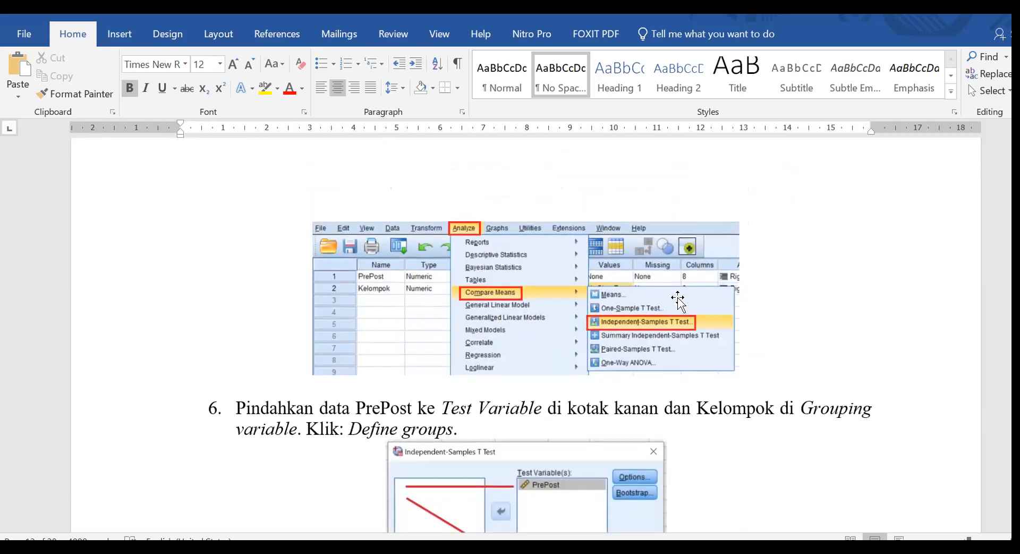
pyautogui.scroll(-1, 738, 281)
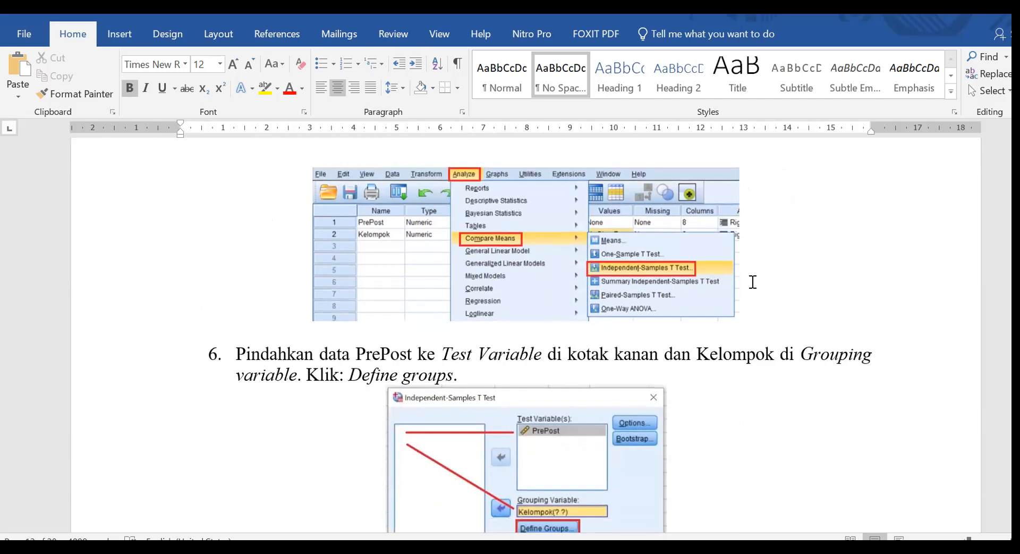
pyautogui.scroll(-12, 753, 282)
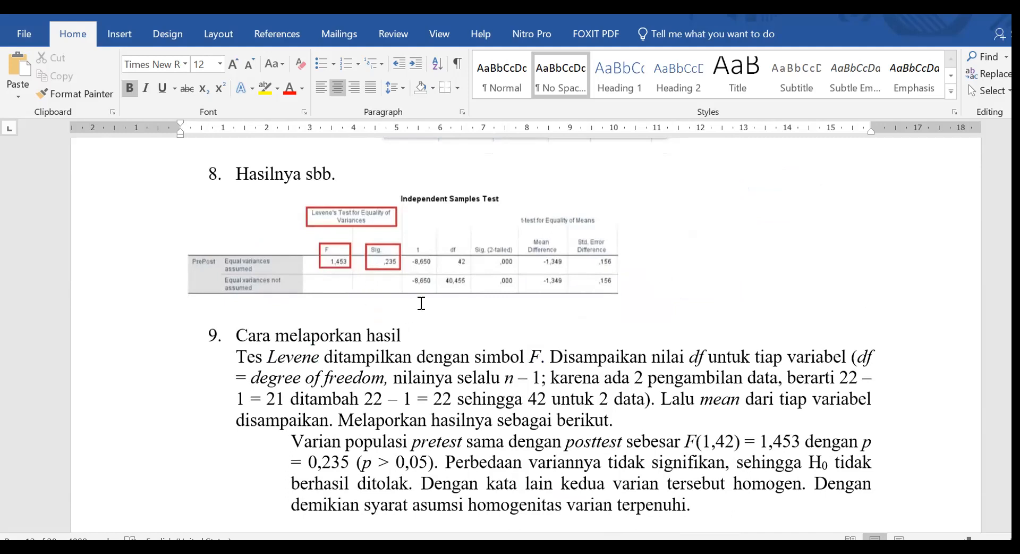
pyautogui.scroll(-5, 422, 303)
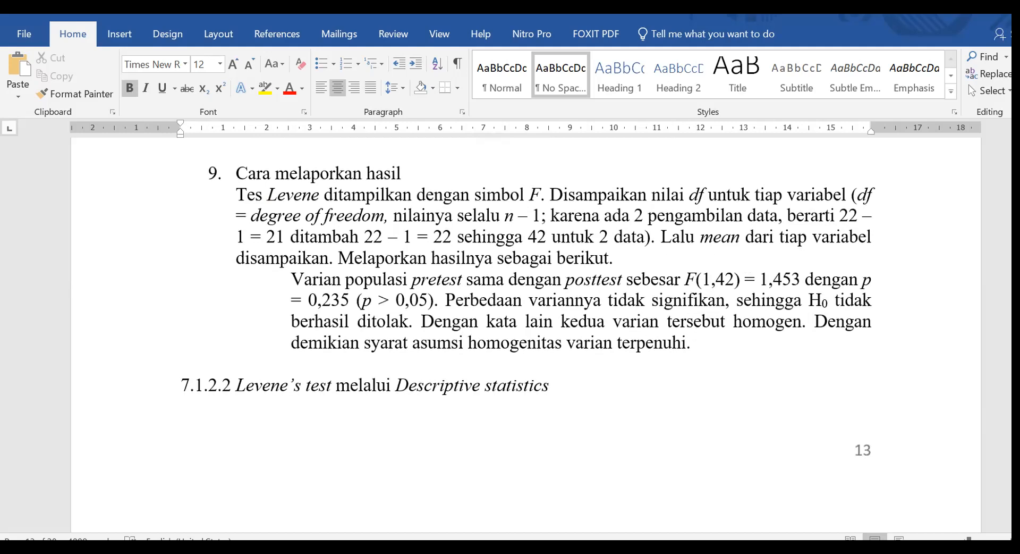
# Switch to the SPSS output and compare its Test of Homogeneity of Variances table with the Word guide's Levene reporting example.
pyautogui.click(547, 488)
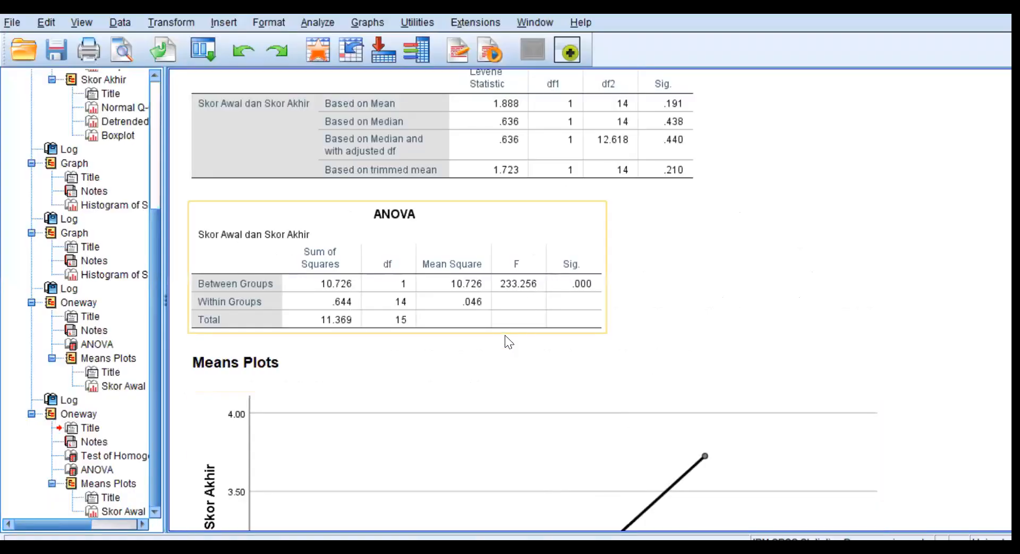
pyautogui.scroll(4, 569, 330)
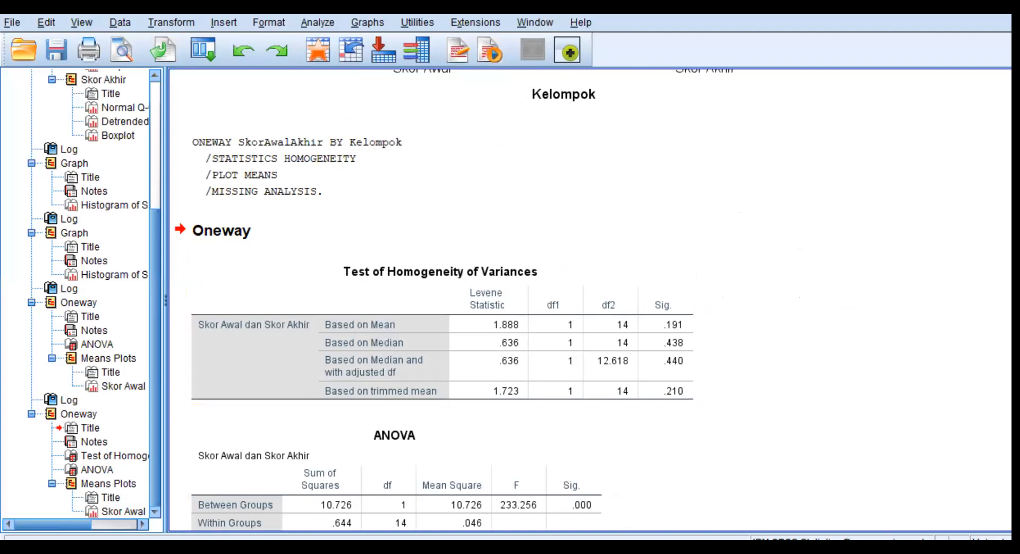
pyautogui.hotkey('alt', 'Tab')
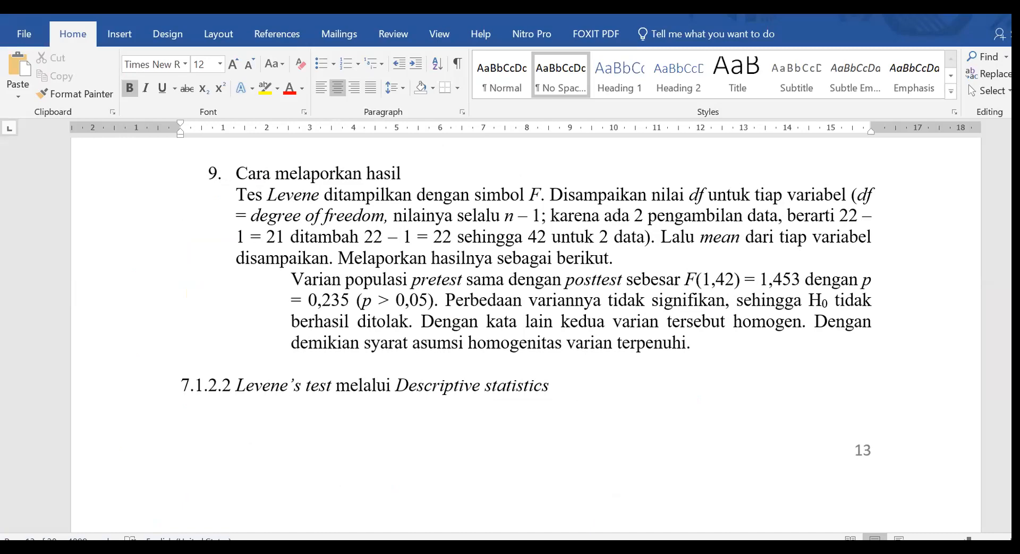
pyautogui.click(518, 500)
pyautogui.click(498, 515)
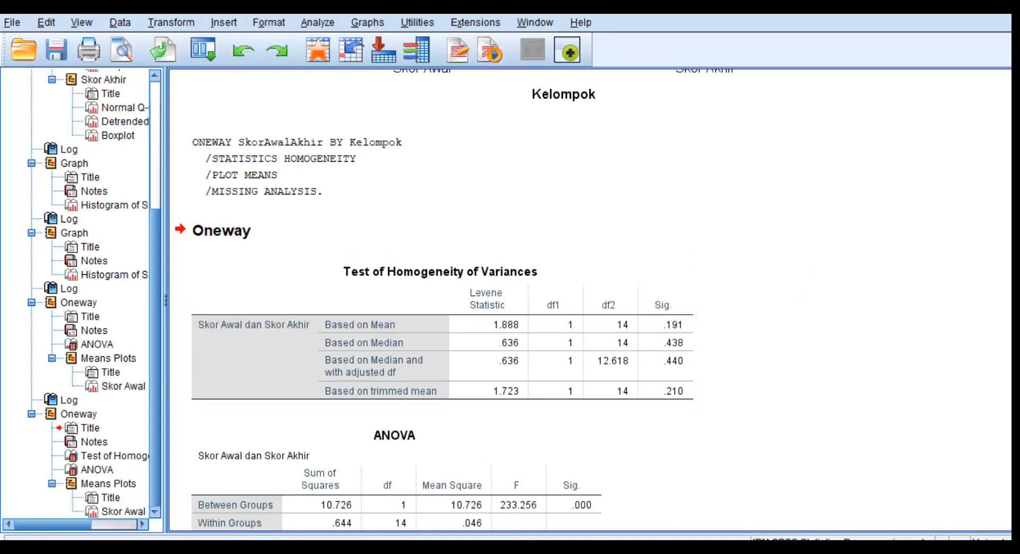
pyautogui.click(470, 547)
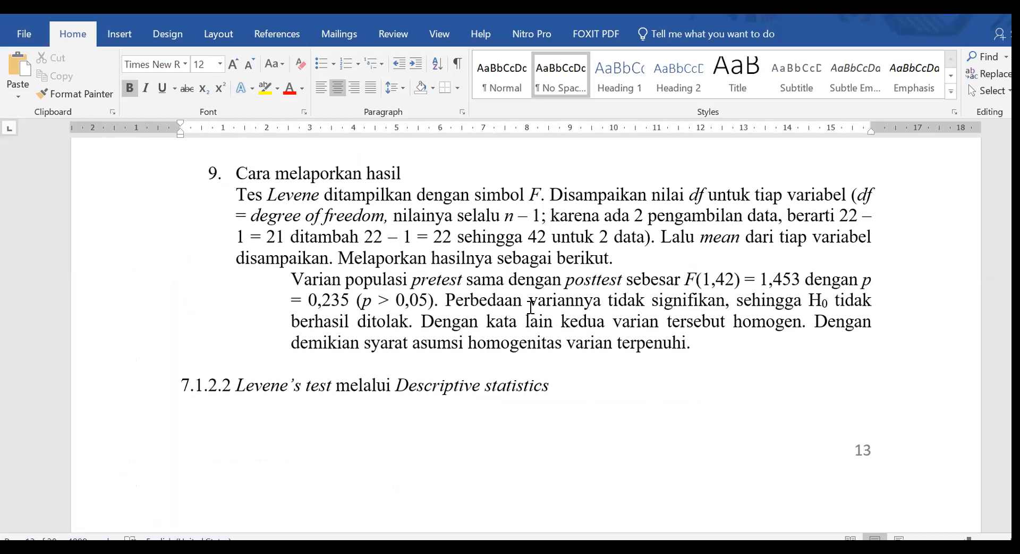
# Examine sections 7.1.2.2 and 7.1.2.3 on running Levene's test through Descriptive statistics and one way ANOVA.
pyautogui.scroll(-5, 690, 305)
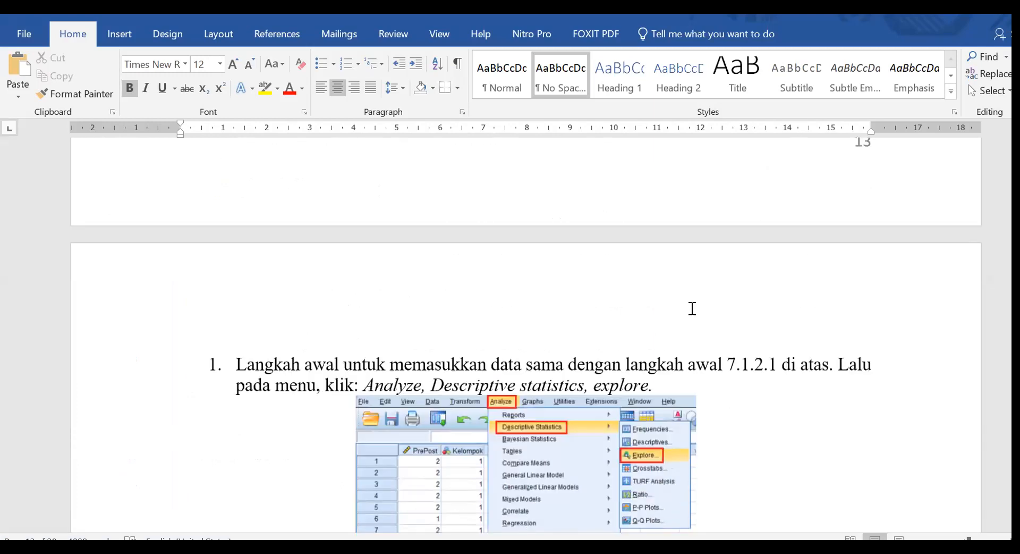
pyautogui.scroll(-4, 760, 290)
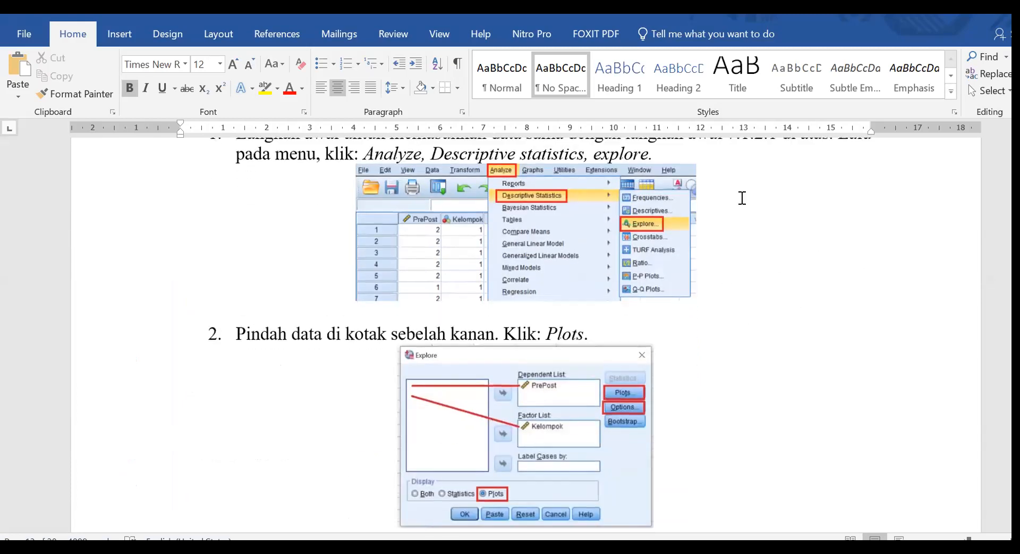
pyautogui.scroll(-5, 779, 376)
pyautogui.scroll(-1, 711, 353)
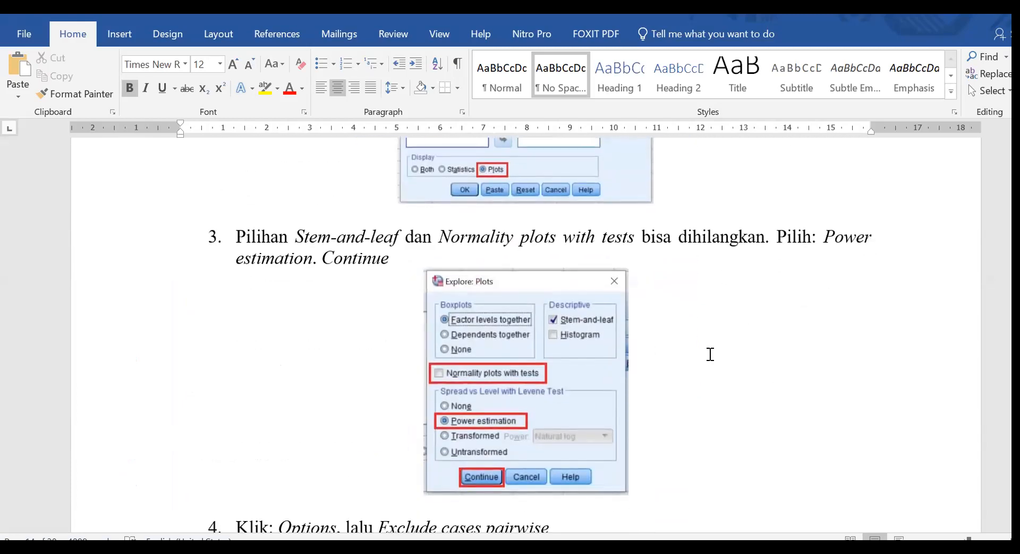
pyautogui.scroll(-5, 719, 348)
pyautogui.scroll(-5, 731, 340)
pyautogui.scroll(2, 731, 342)
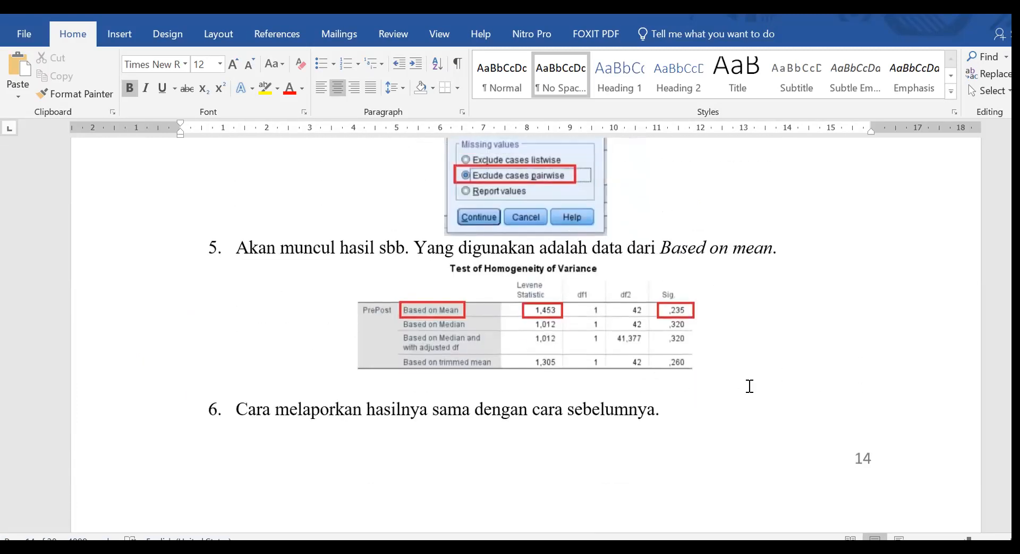
pyautogui.scroll(-8, 719, 380)
pyautogui.scroll(1, 722, 381)
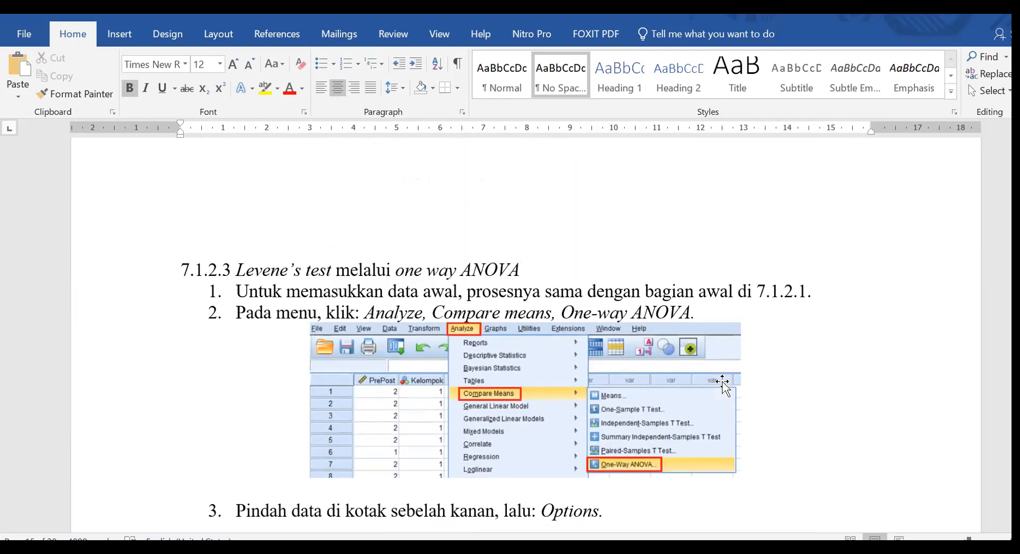
pyautogui.scroll(-4, 727, 378)
pyautogui.scroll(-6, 728, 384)
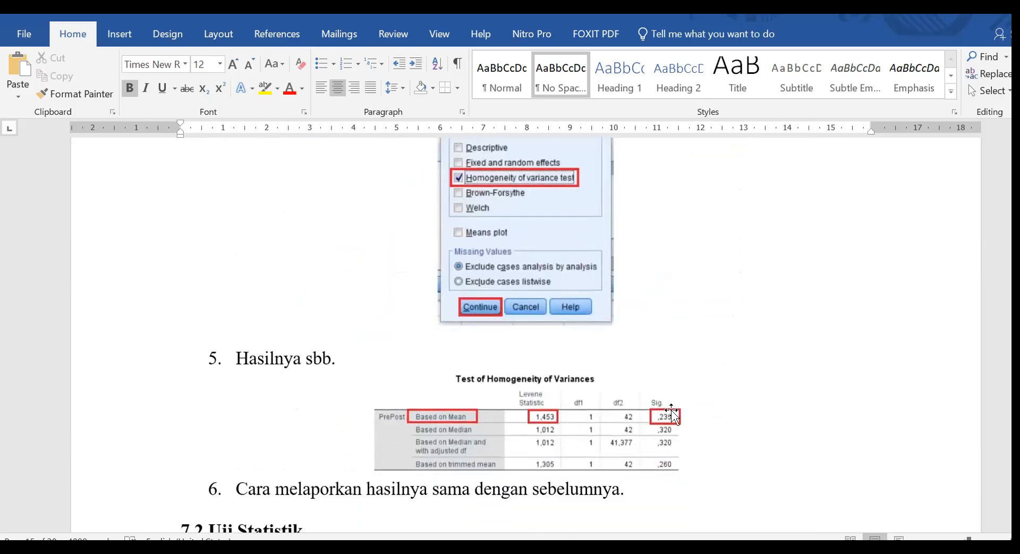
# Examine section 7.2.1 on the paired samples t test for its formula, statistical hypotheses, one- and two-tailed curves and decision criteria.
pyautogui.scroll(-10, 681, 411)
pyautogui.scroll(4, 683, 401)
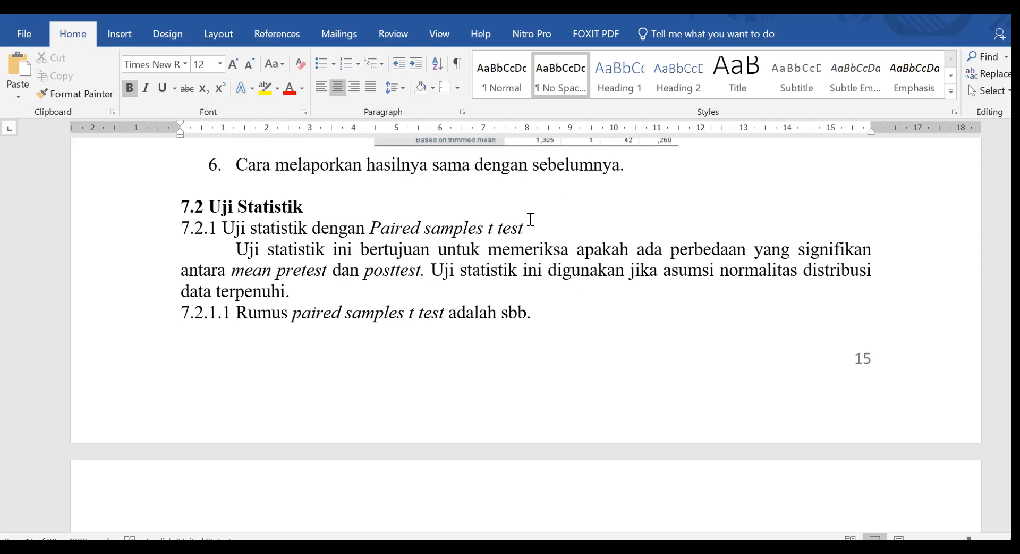
pyautogui.scroll(-5, 596, 337)
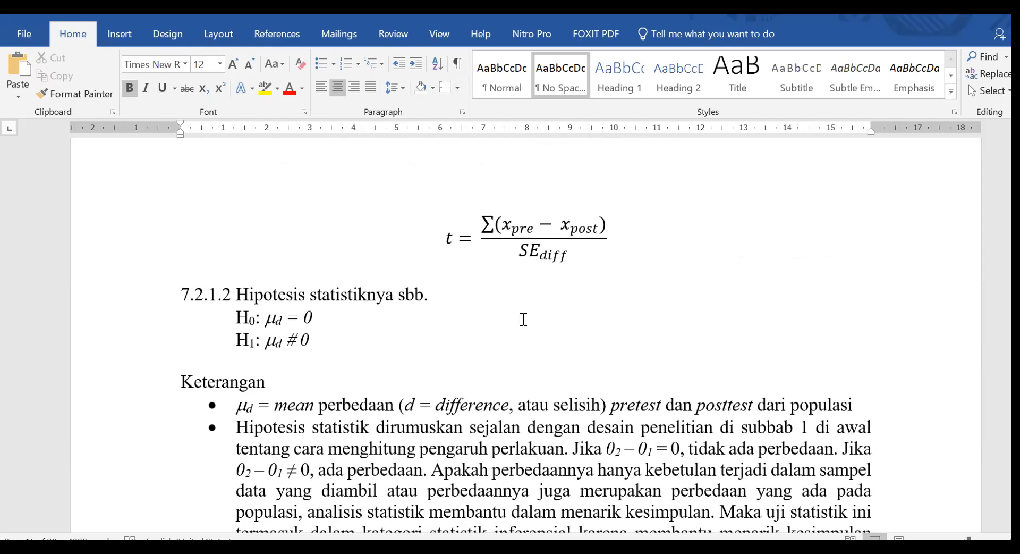
pyautogui.scroll(-1, 523, 319)
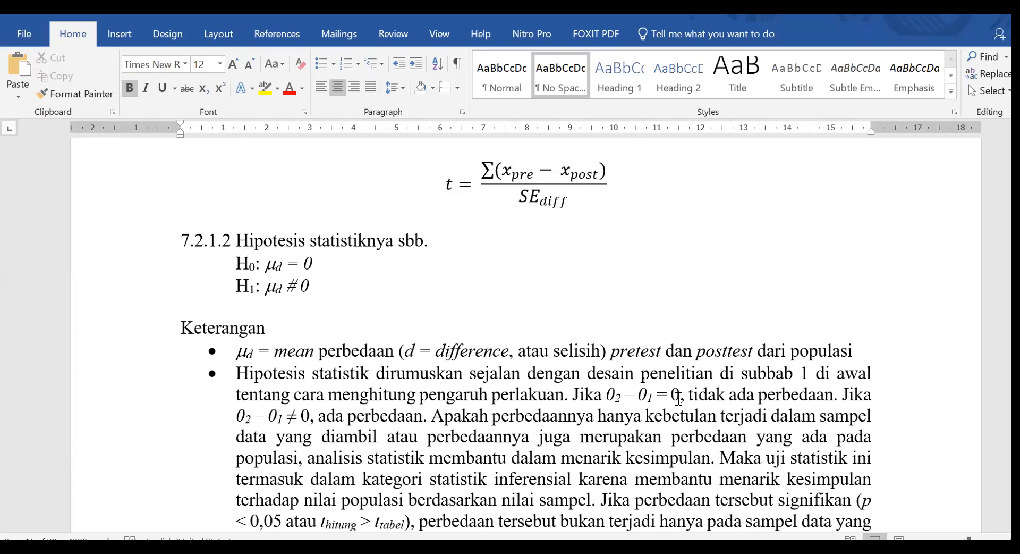
pyautogui.scroll(-5, 668, 391)
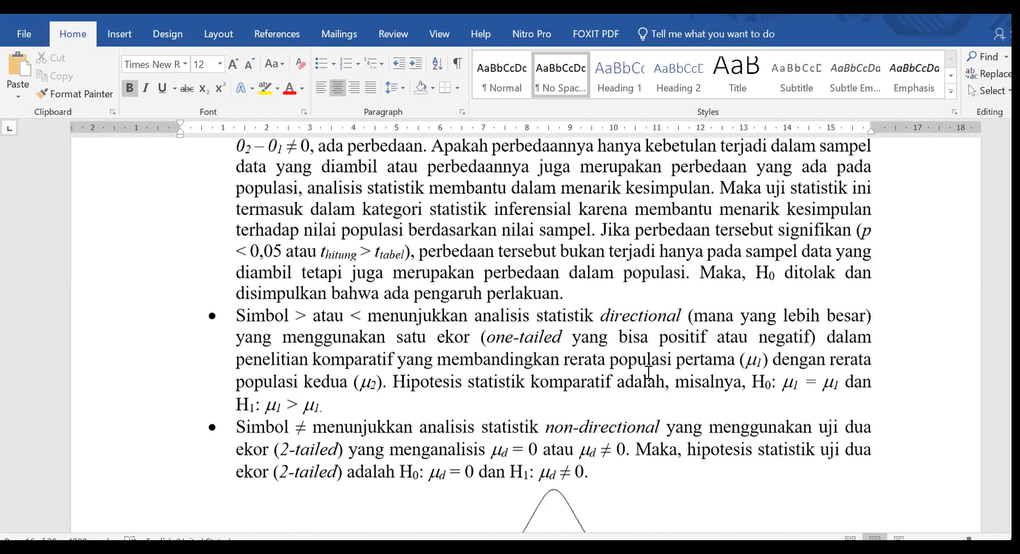
pyautogui.scroll(-5, 661, 354)
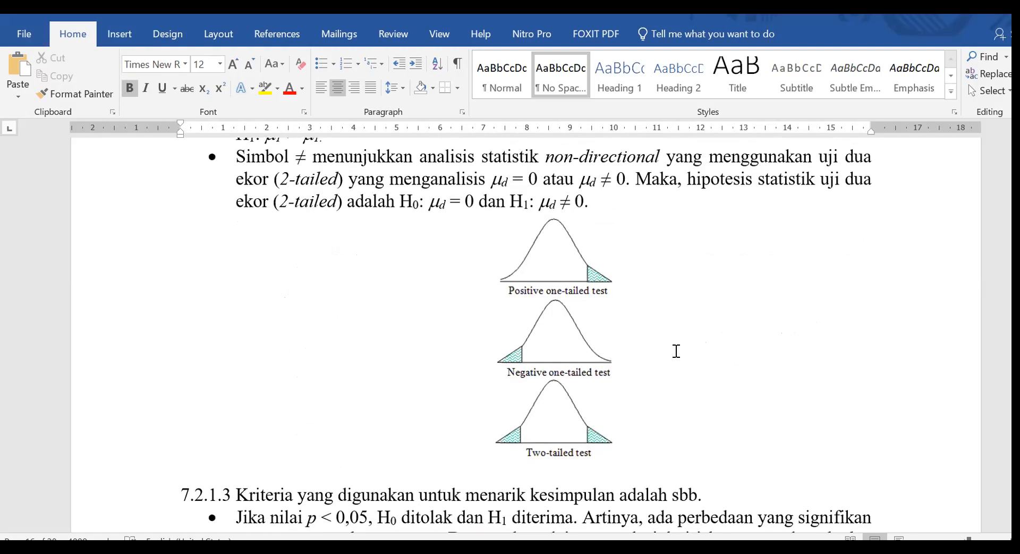
pyautogui.scroll(8, 676, 351)
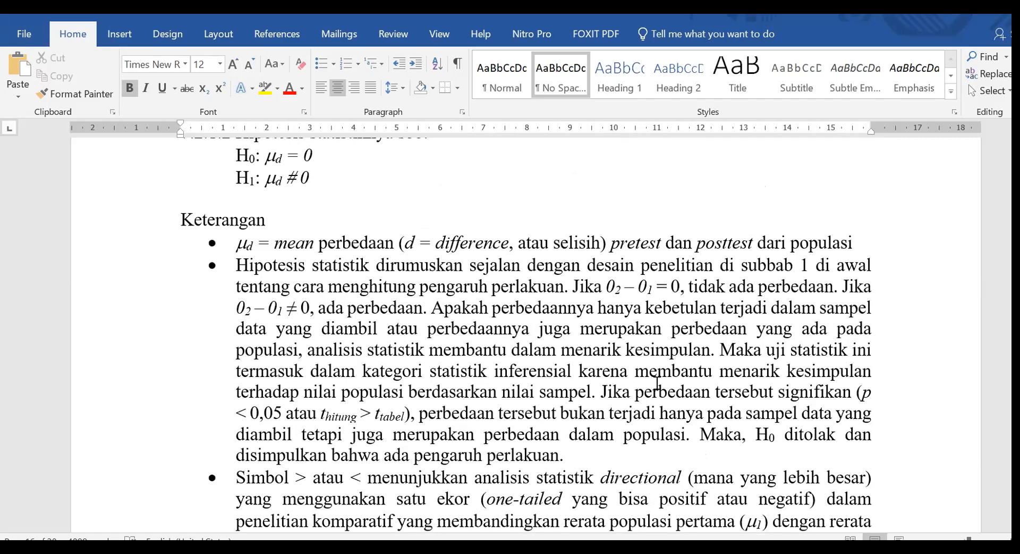
pyautogui.scroll(-5, 643, 355)
pyautogui.scroll(-6, 661, 368)
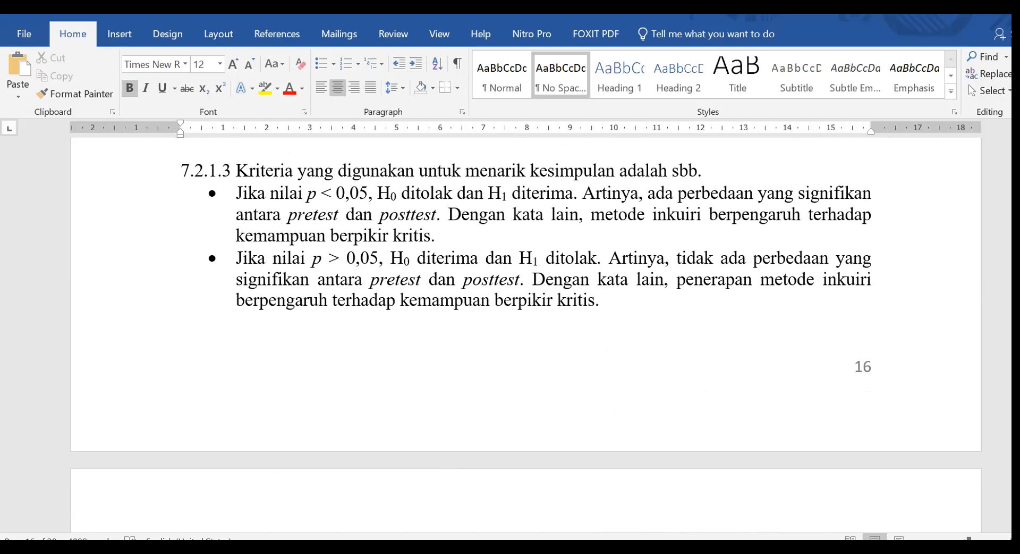
# Switch to File Explorer and open the image 03 Normal Distribution deviations from the statistik terbatas folder.
pyautogui.moveTo(182, 549)
pyautogui.click(96, 497)
pyautogui.click(375, 98)
pyautogui.doubleClick(370, 96)
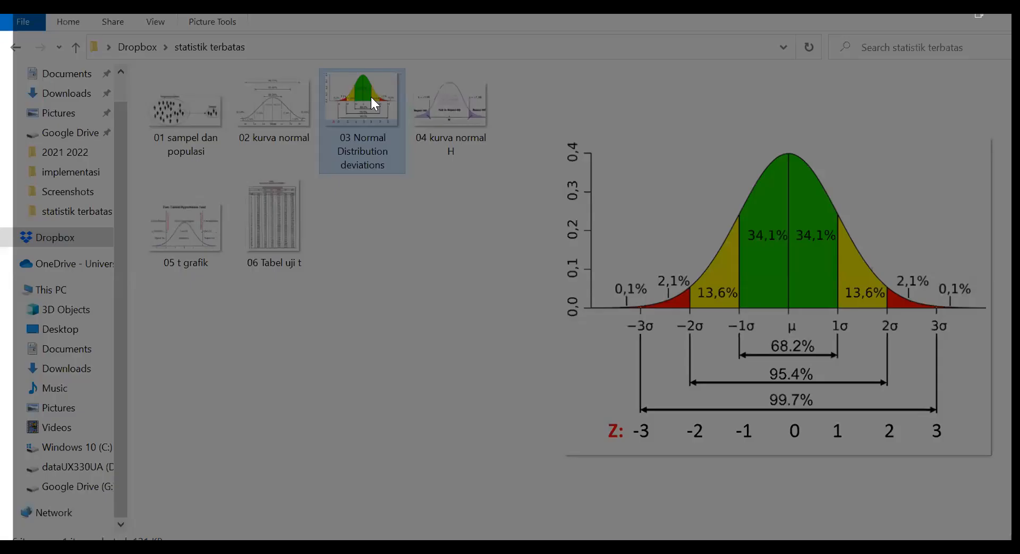
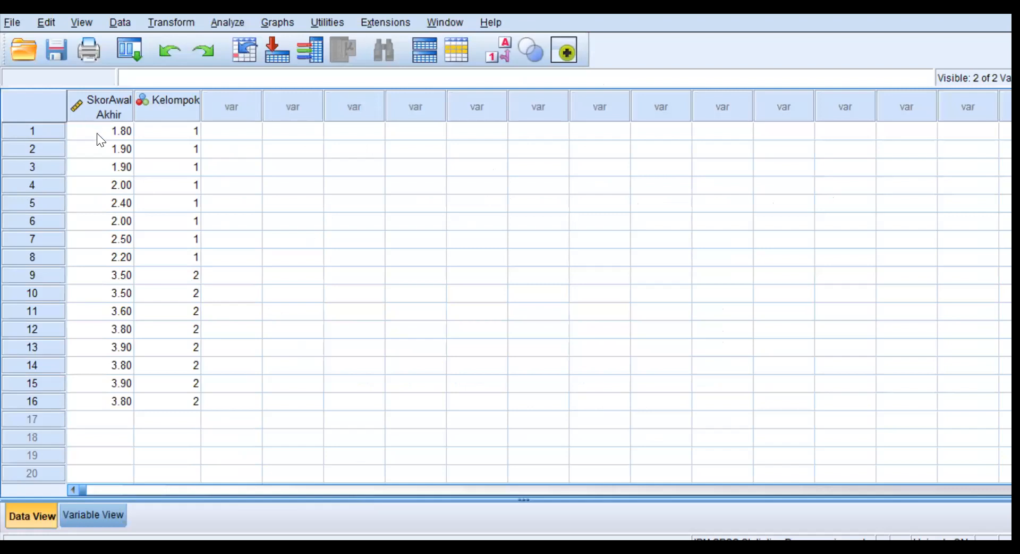
# Copy all 16 SkorAwalAkhir scores into the first column of a new data file.
pyautogui.click(113, 130)
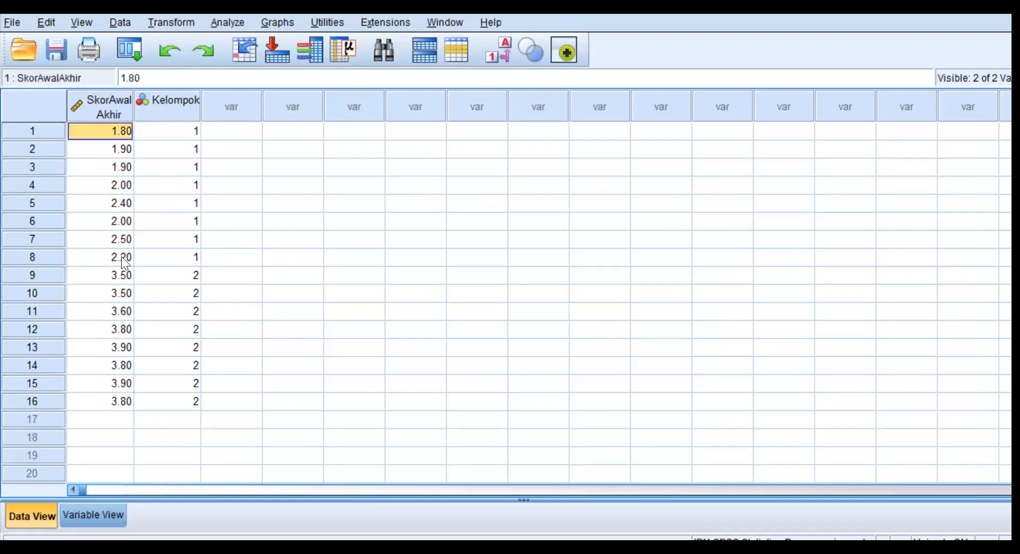
pyautogui.keyDown('shift'); pyautogui.click(119, 400); pyautogui.keyUp('shift')
pyautogui.hotkey('ctrl', 'c')
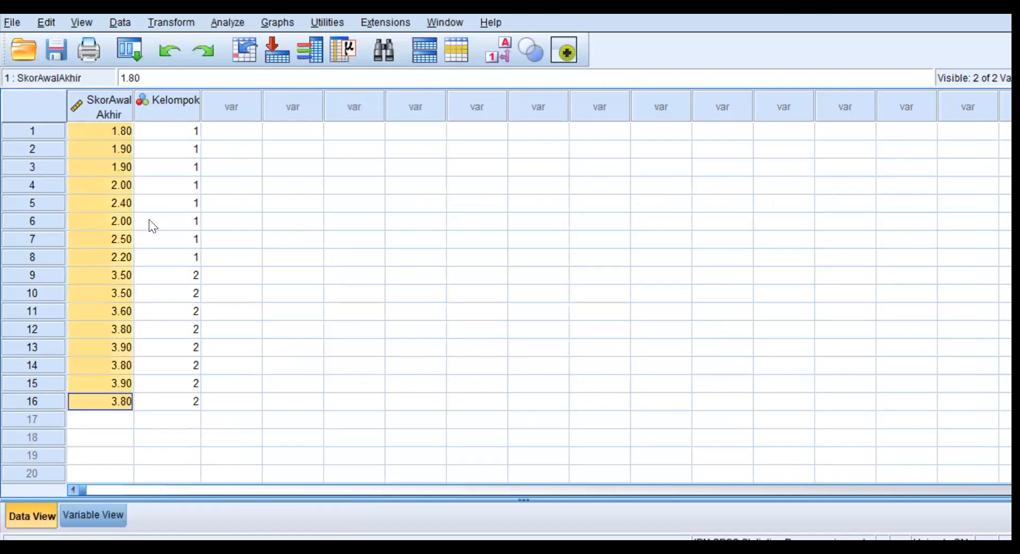
pyautogui.click(16, 20)
pyautogui.moveTo(107, 41)
pyautogui.click(267, 44)
pyautogui.click(110, 116)
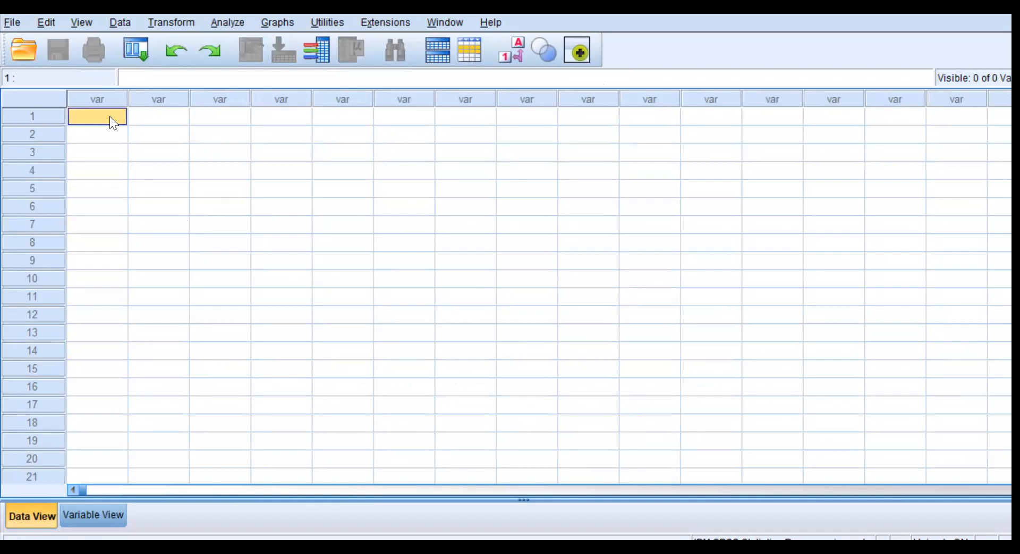
pyautogui.rightClick(109, 116)
pyautogui.click(152, 207)
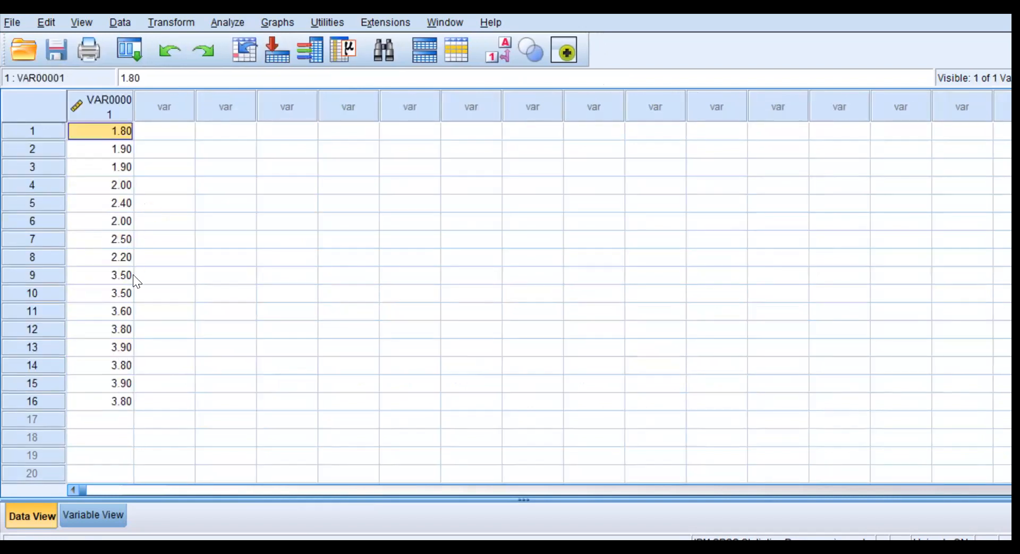
# Move the scores in rows 9 to 16 into the second column, starting at row 1.
pyautogui.click(117, 275)
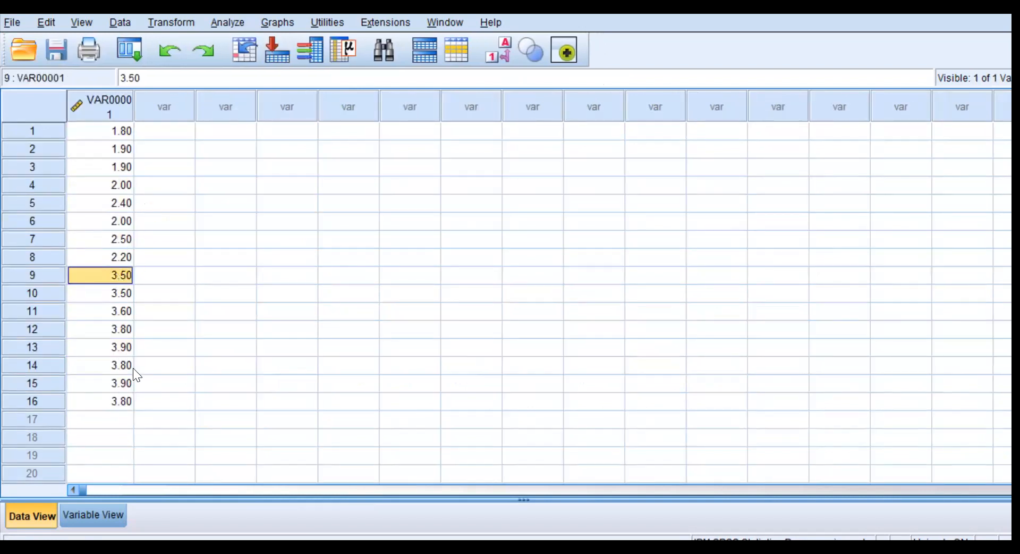
pyautogui.keyDown('shift'); pyautogui.click(124, 399); pyautogui.keyUp('shift')
pyautogui.hotkey('ctrl', 'c')
pyautogui.press('Delete')
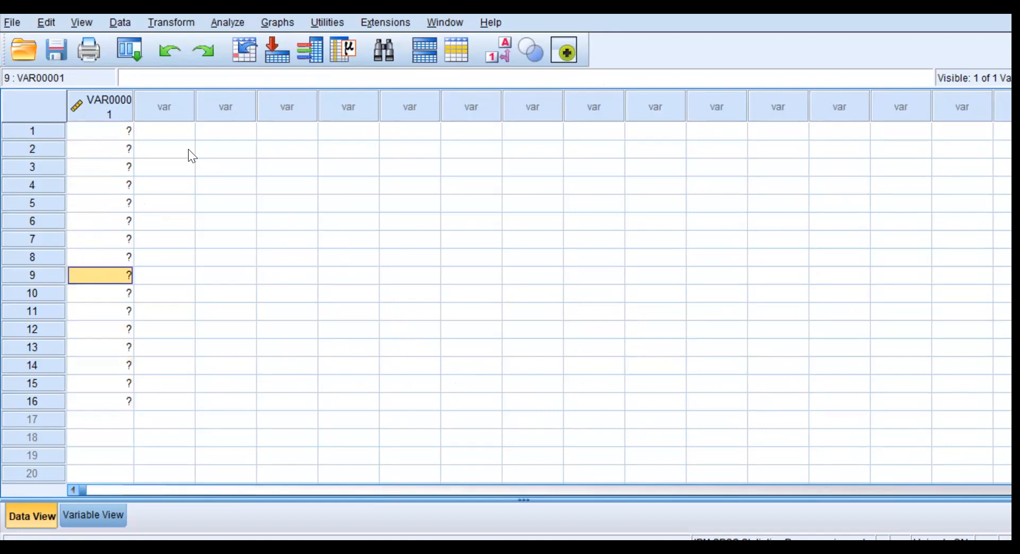
pyautogui.click(169, 130)
pyautogui.hotkey('ctrl', 'v')
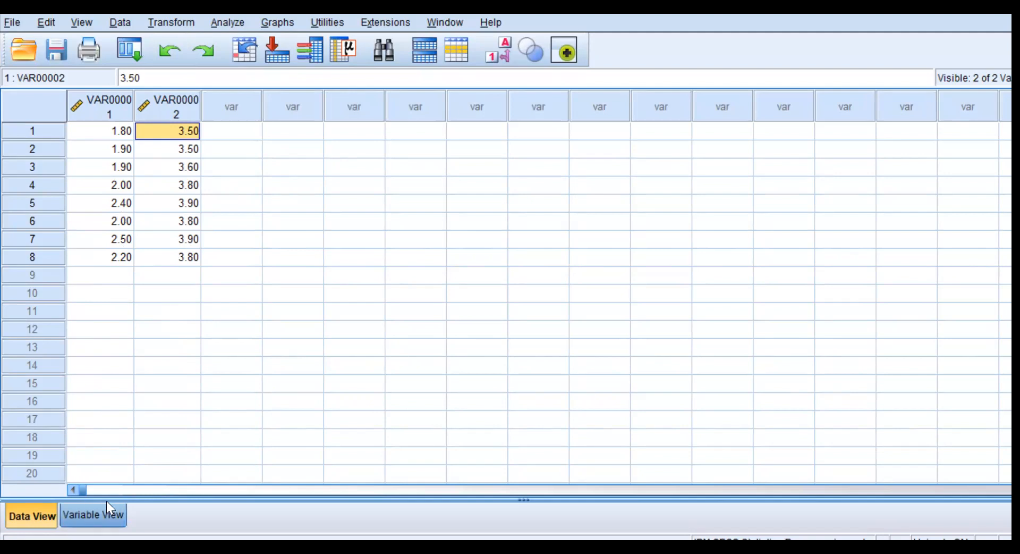
# Name the two variables SkorAwal and SkorAkhir.
pyautogui.click(93, 514)
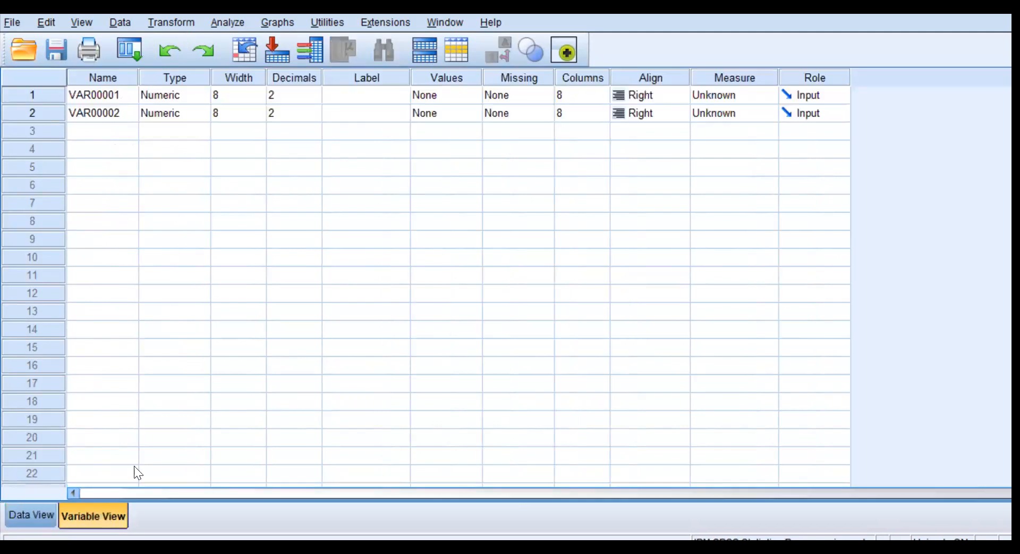
pyautogui.click(103, 94)
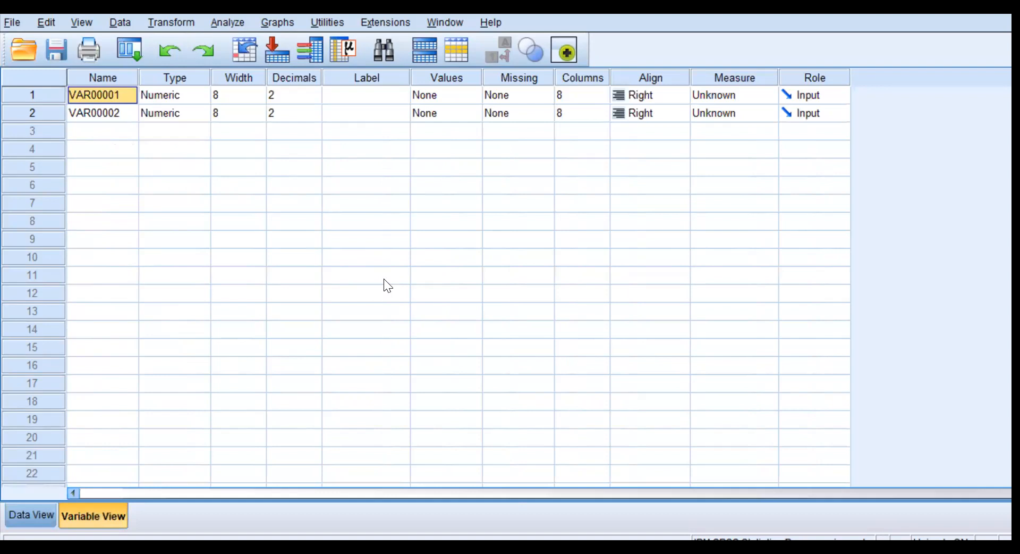
pyautogui.write('SkorAwal')
pyautogui.press('Return')
pyautogui.write('SkorAkhir')
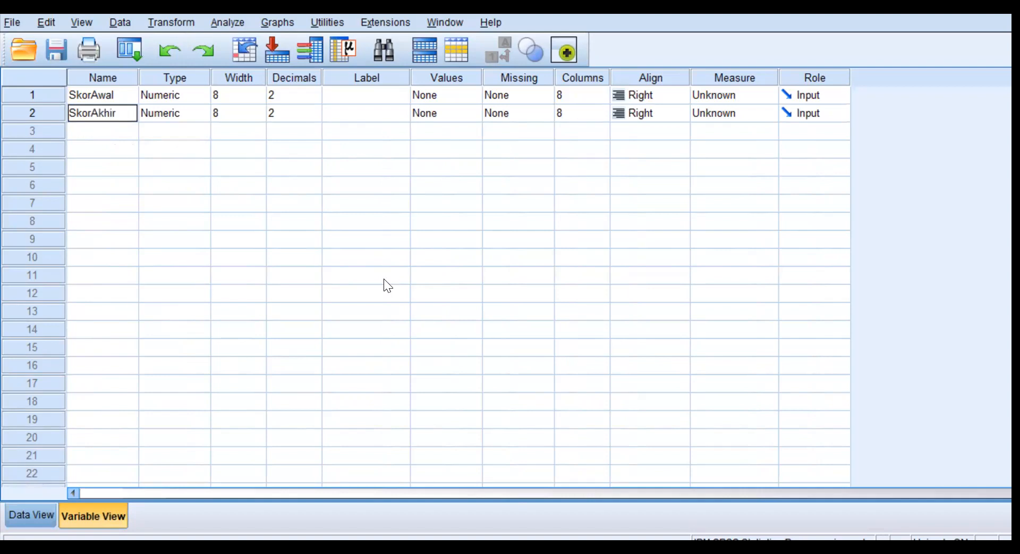
# Set the measurement level of both SkorAwal and SkorAkhir to Scale.
pyautogui.click(770, 115)
pyautogui.click(747, 129)
pyautogui.click(768, 93)
pyautogui.click(755, 112)
# Label the variables Skor Awal and Skor Akhir, and review the definitions and data before returning to the data.
pyautogui.click(381, 103)
pyautogui.write('Skor Awal')
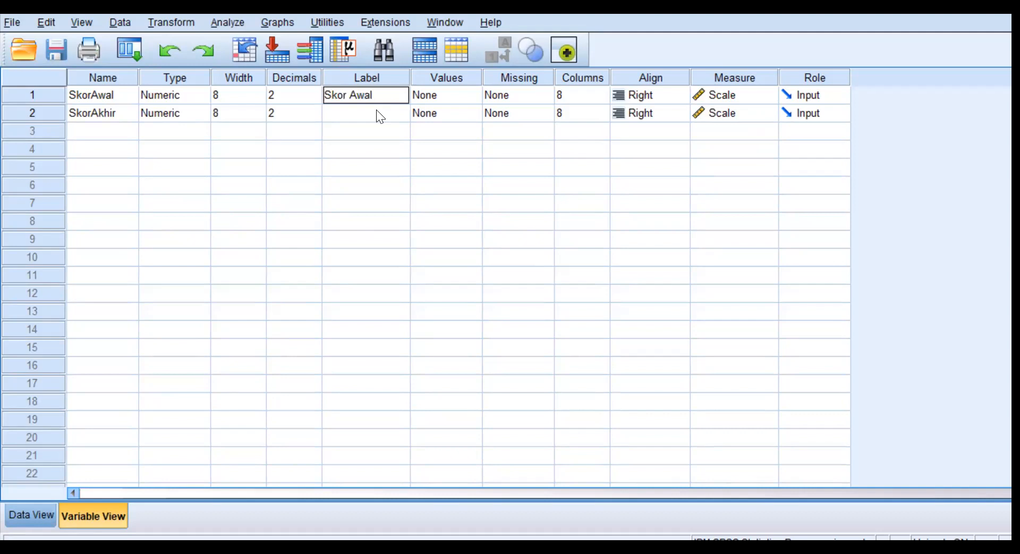
pyautogui.click(365, 110)
pyautogui.write('S')
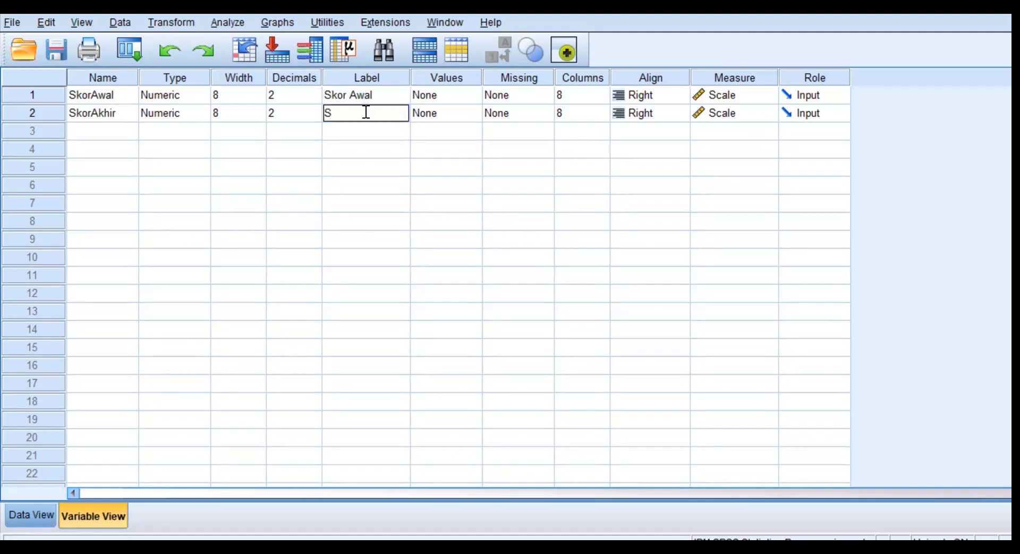
pyautogui.write('kor Akhir')
pyautogui.click(44, 508)
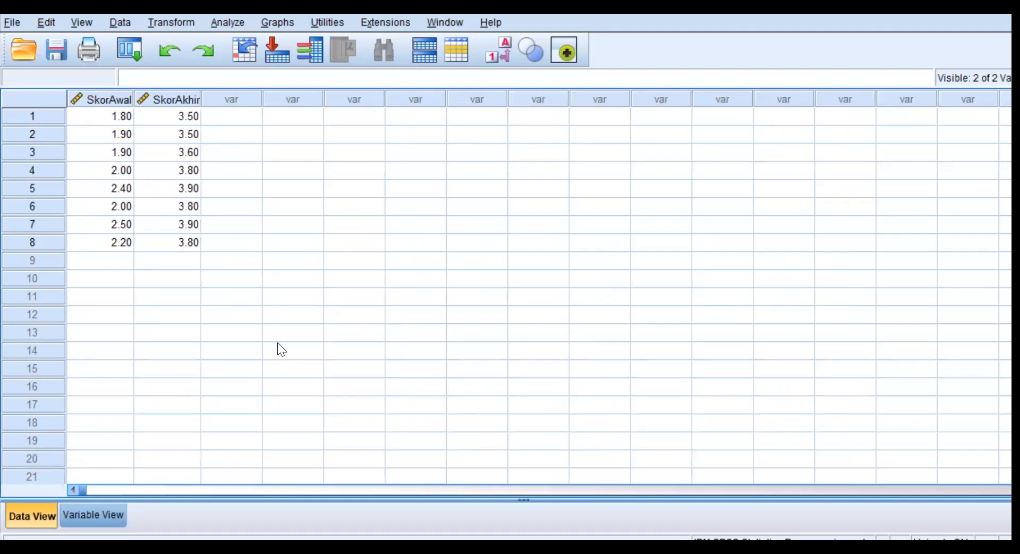
pyautogui.click(100, 513)
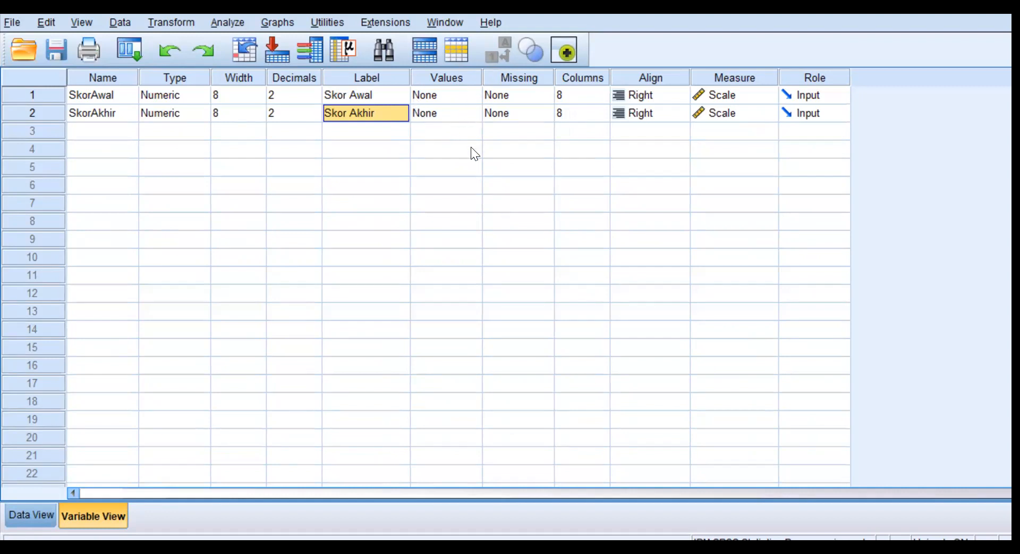
pyautogui.click(13, 512)
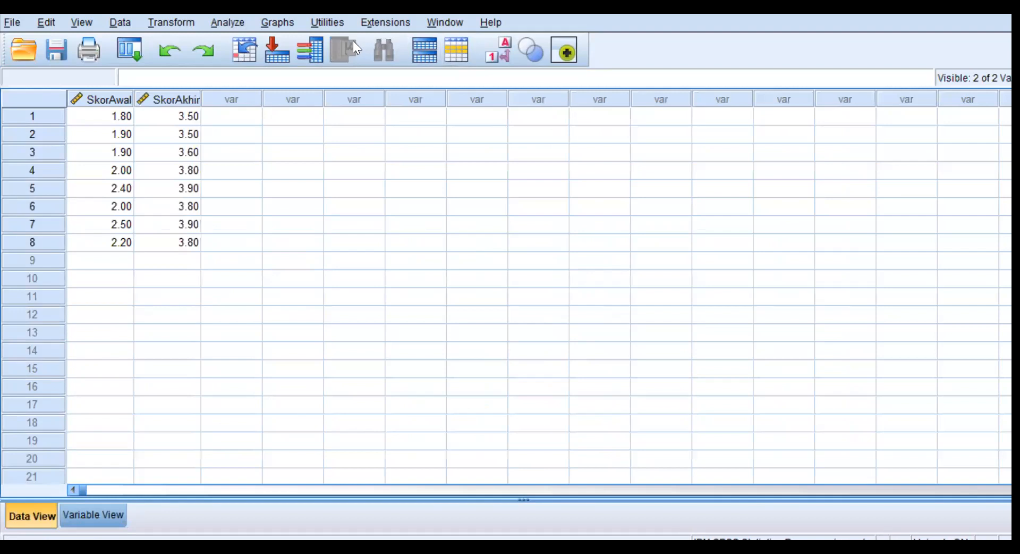
# Examine the available nonparametric tests, including the related-samples options among the legacy dialogs.
pyautogui.click(233, 22)
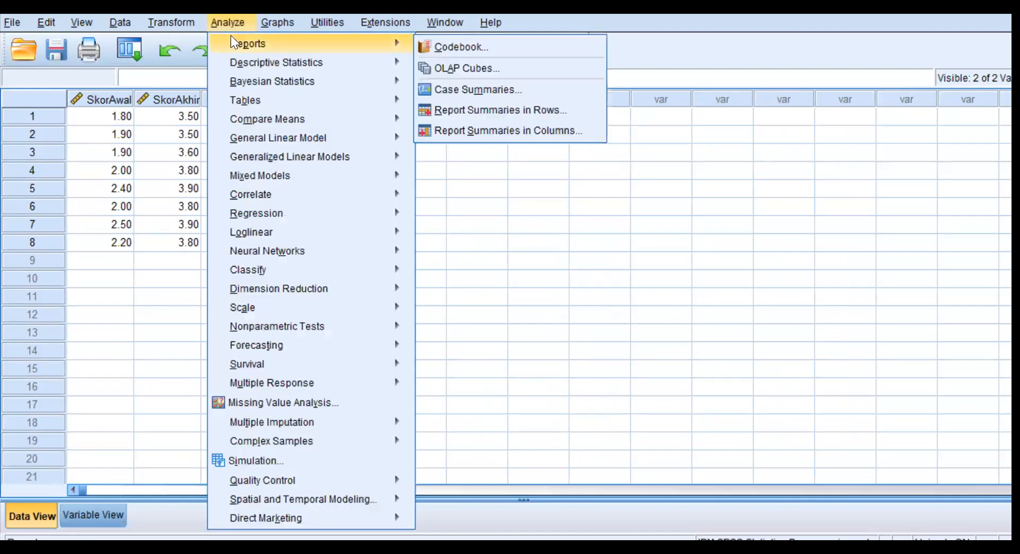
pyautogui.moveTo(298, 106)
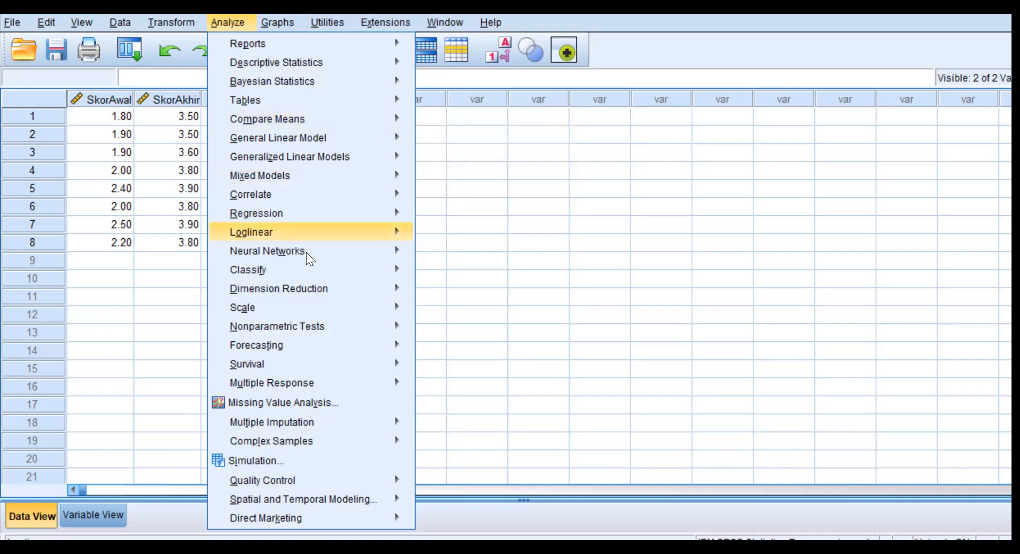
pyautogui.moveTo(322, 322)
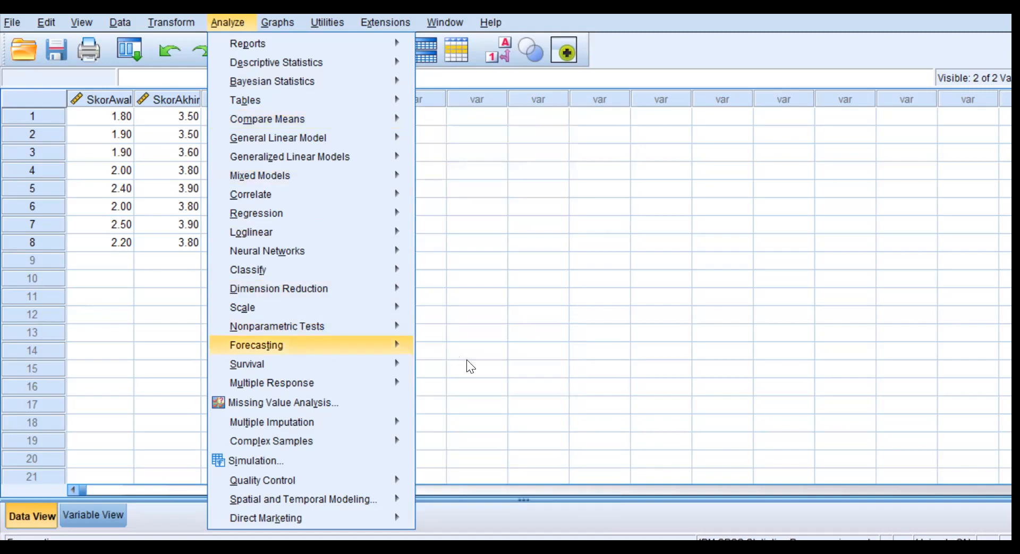
pyautogui.moveTo(382, 345)
pyautogui.moveTo(373, 325)
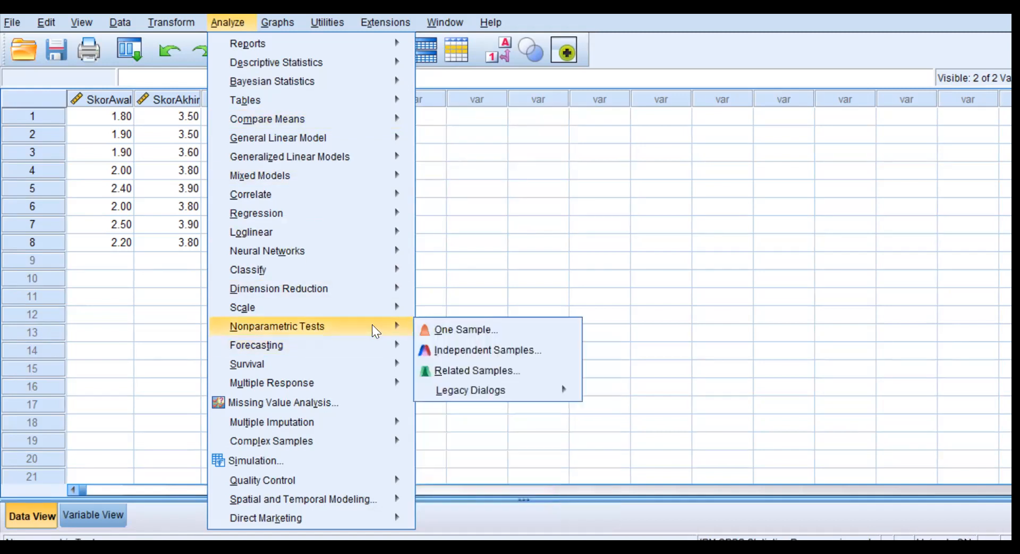
pyautogui.moveTo(492, 380)
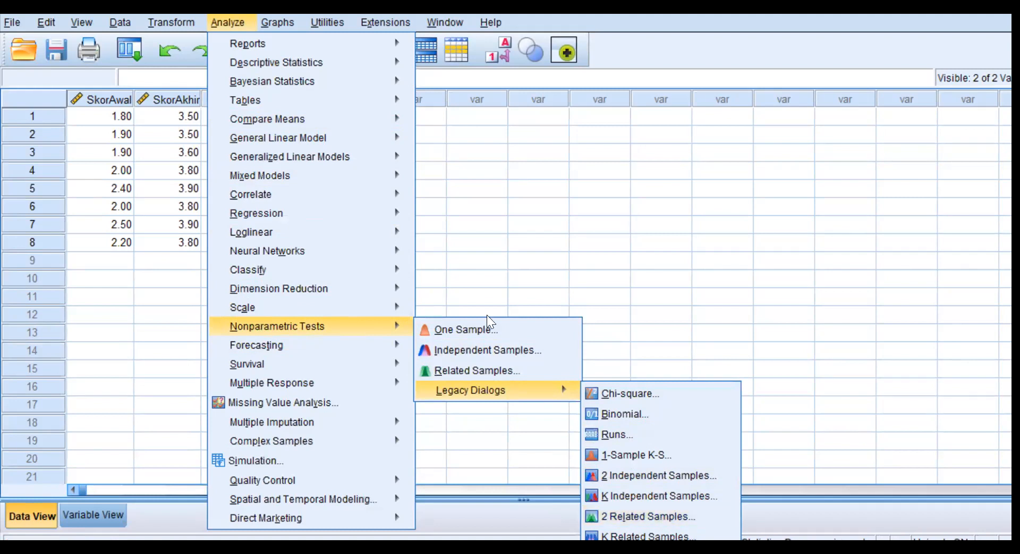
# Run a Paired-Samples T Test with Skor Akhir as Variable1 and Skor Awal as Variable2.
pyautogui.moveTo(296, 65)
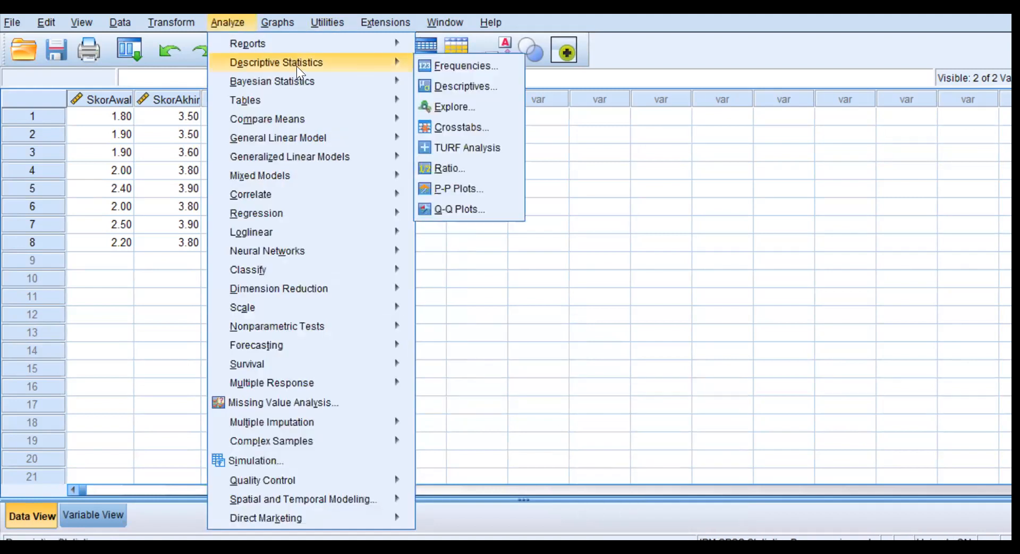
pyautogui.moveTo(325, 118)
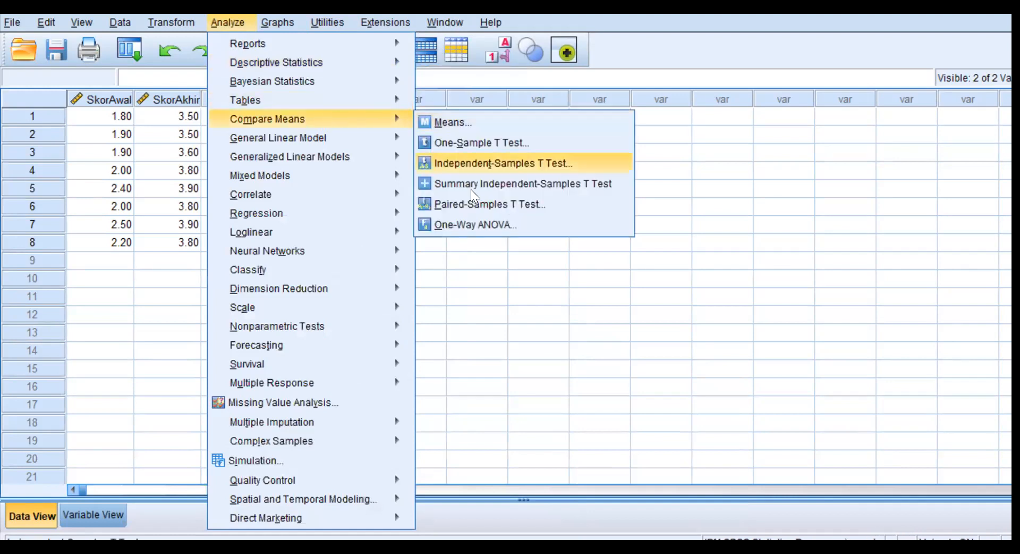
pyautogui.click(479, 203)
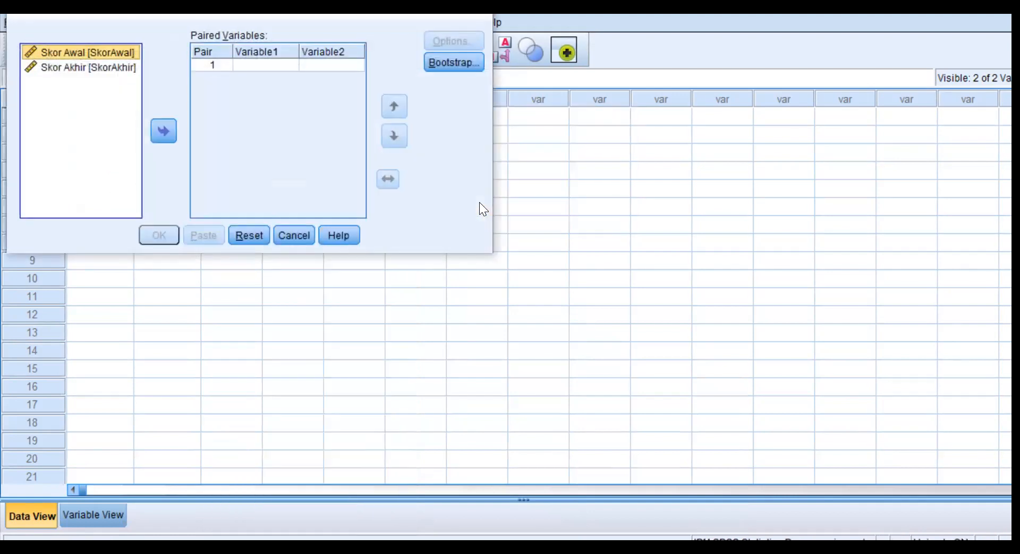
pyautogui.click(105, 66)
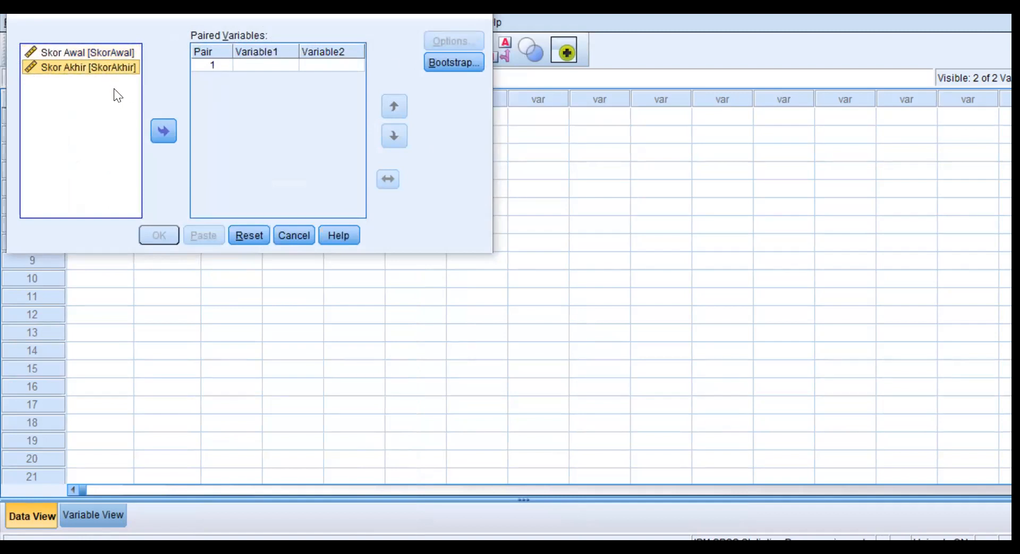
pyautogui.click(161, 132)
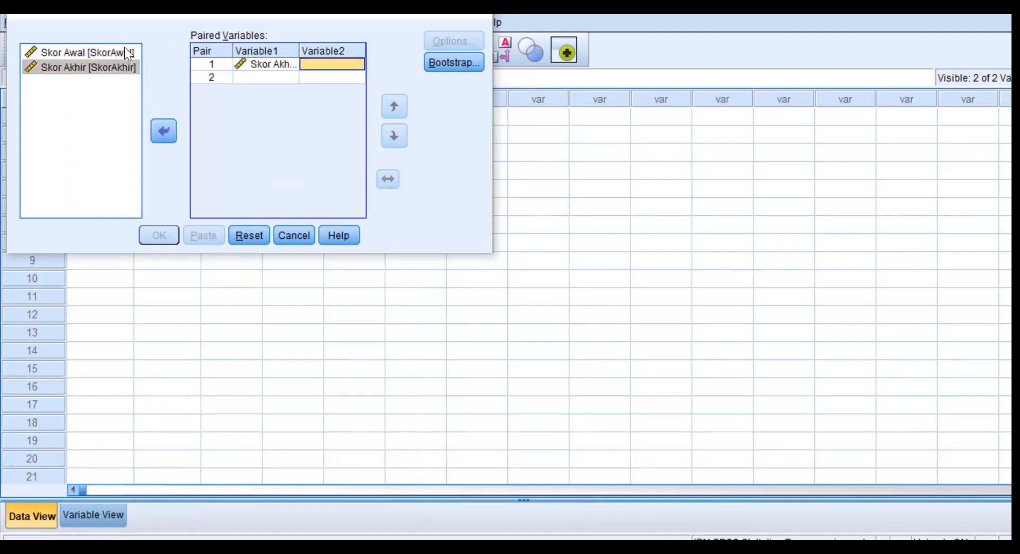
pyautogui.click(126, 49)
pyautogui.click(162, 131)
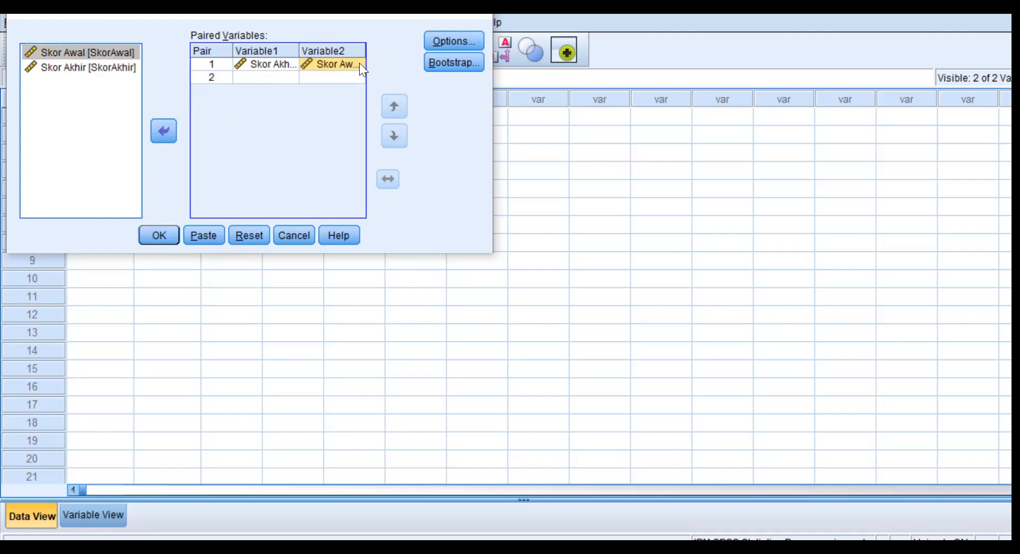
pyautogui.click(158, 234)
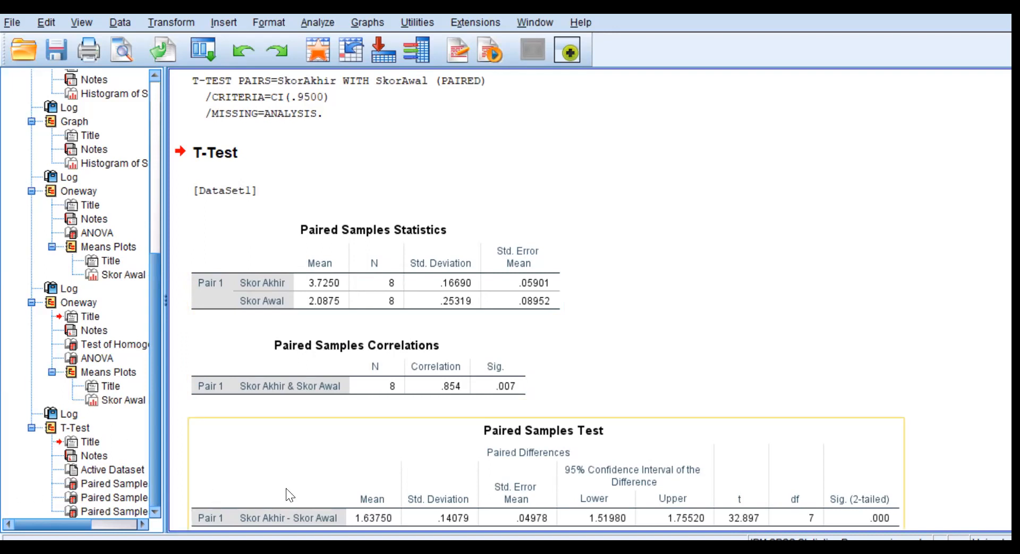
# Examine the paired samples statistics, correlations and test tables, including the confidence interval, t, df and two-tailed significance.
pyautogui.scroll(-1, 668, 271)
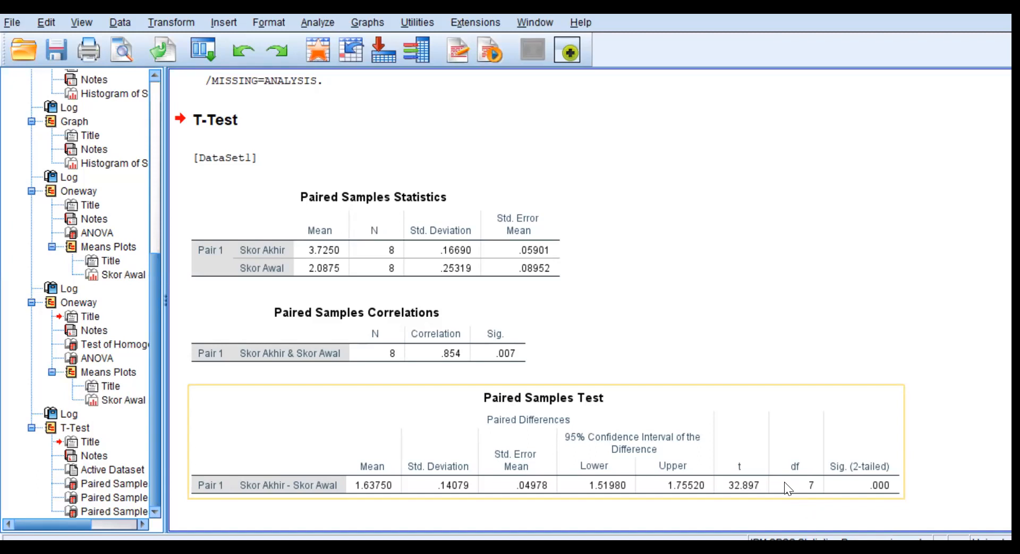
pyautogui.click(691, 225)
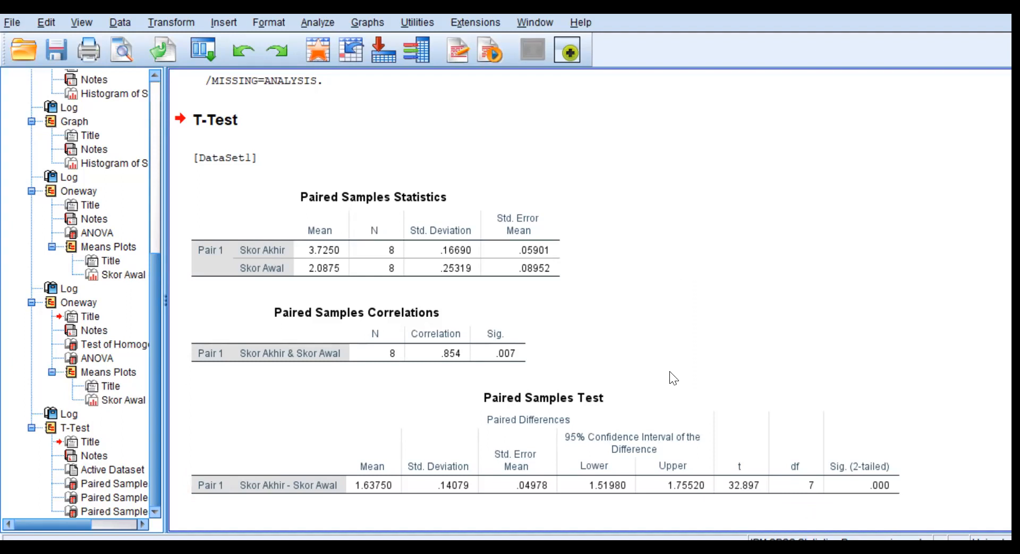
pyautogui.click(724, 464)
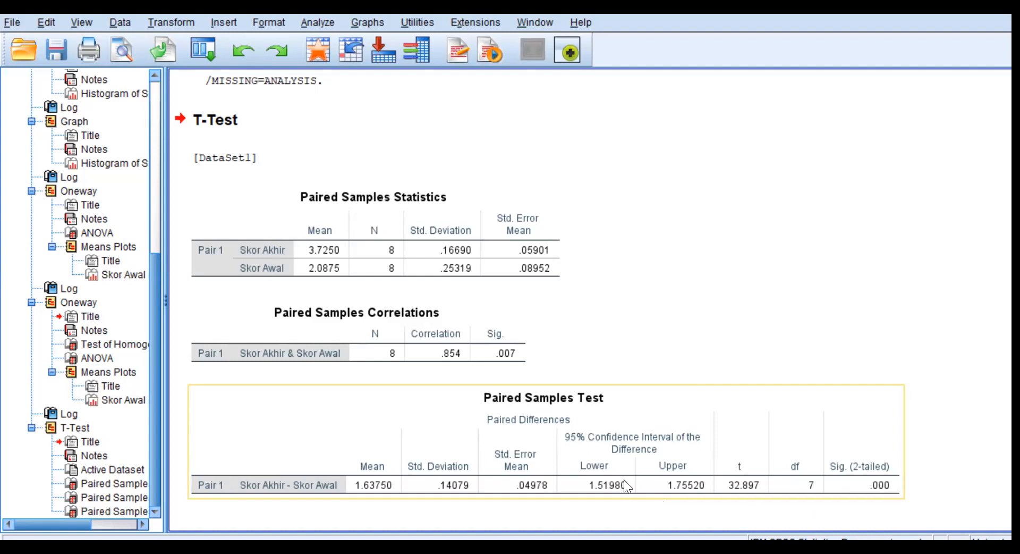
pyautogui.click(904, 370)
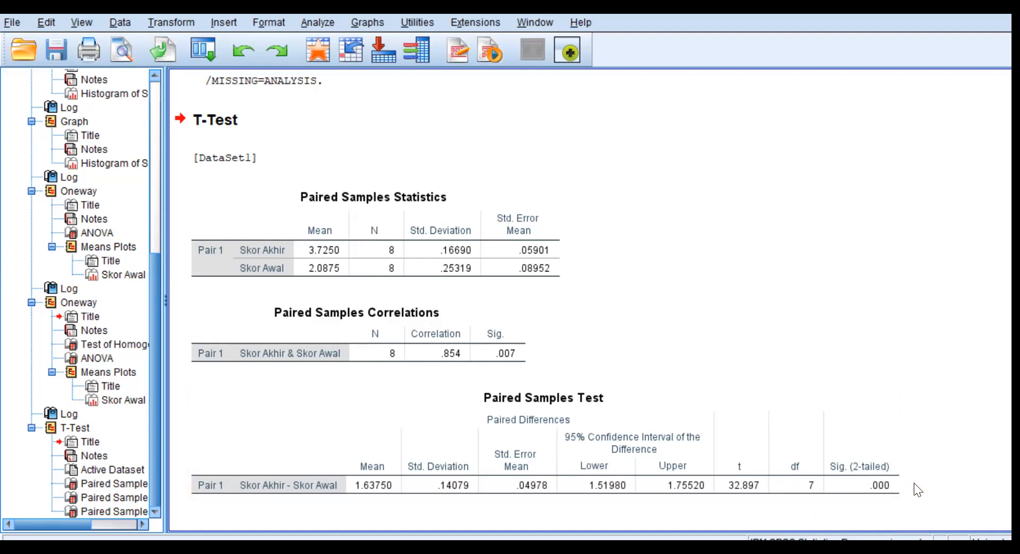
# Open the Paired Samples Test table for editing in its own window and close the Pivoting Trays.
pyautogui.click(881, 480)
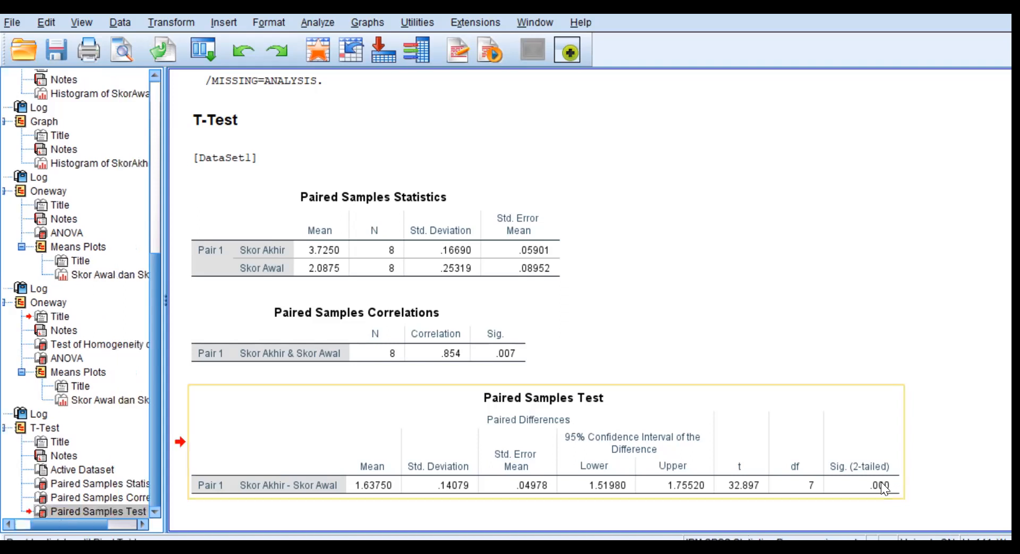
pyautogui.rightClick(882, 485)
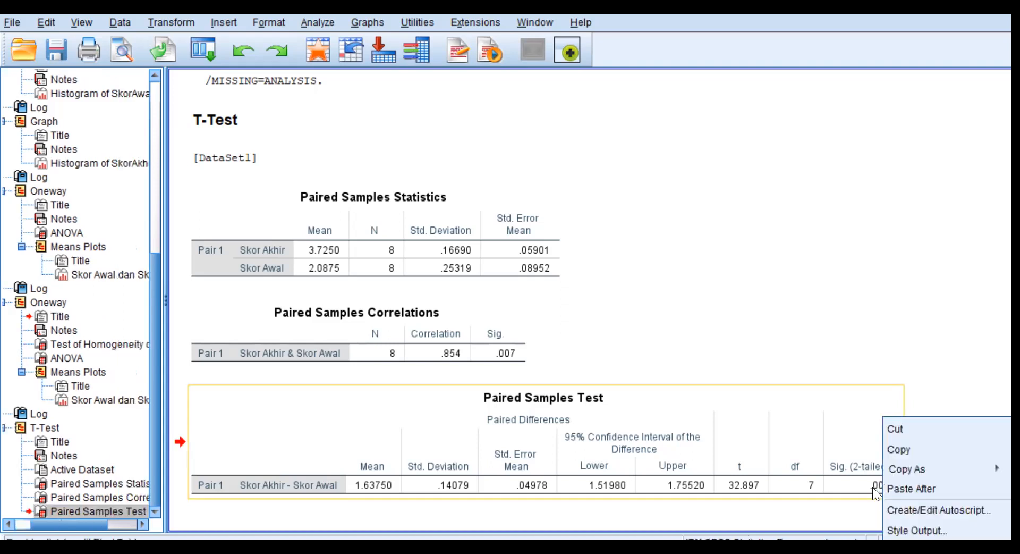
pyautogui.doubleClick(875, 482)
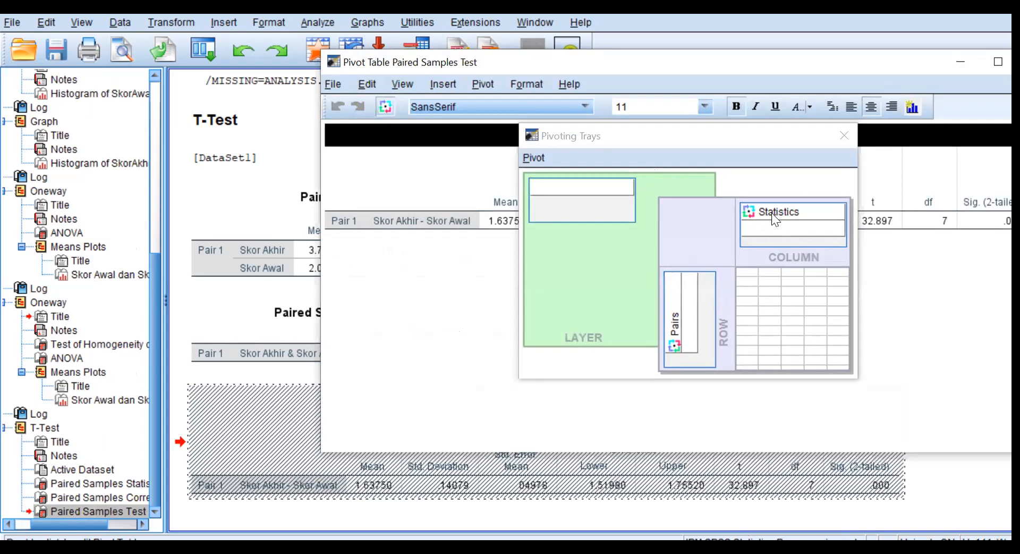
pyautogui.click(844, 135)
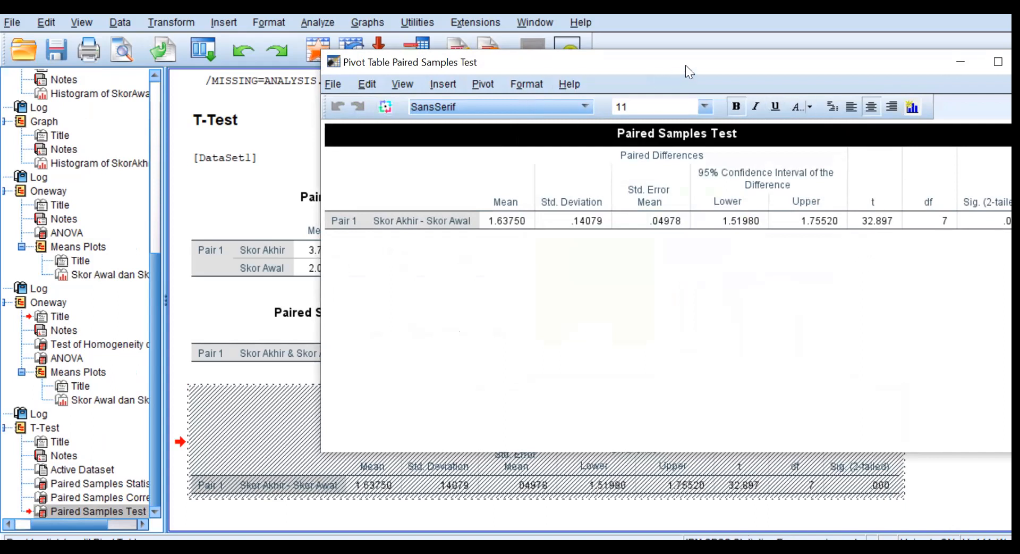
# Reveal the unrounded two-tailed significance in the Paired Samples Test pivot table and close its editing window.
pyautogui.moveTo(696, 54); pyautogui.dragTo(695, 76)
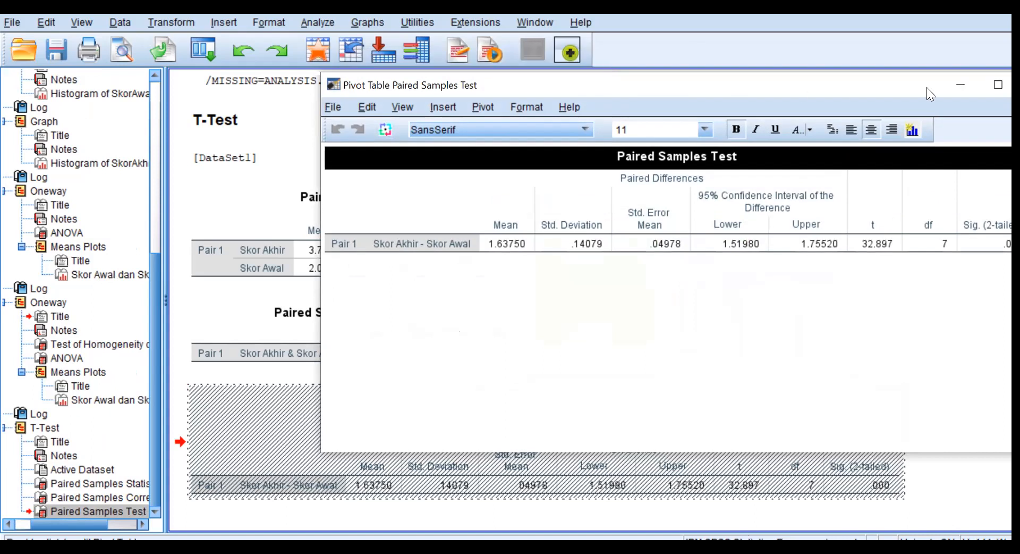
pyautogui.moveTo(927, 83); pyautogui.dragTo(824, 91)
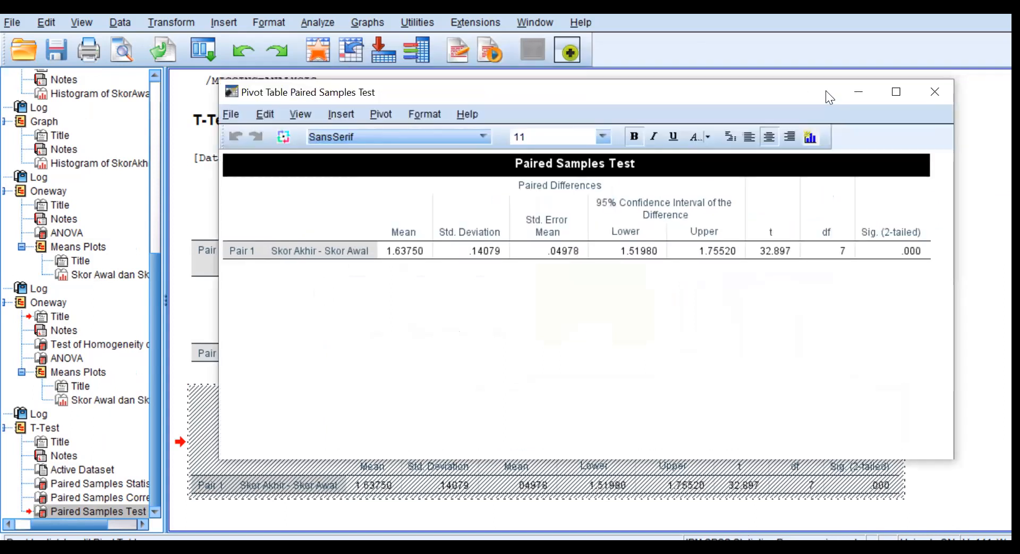
pyautogui.click(905, 248)
pyautogui.doubleClick(907, 250)
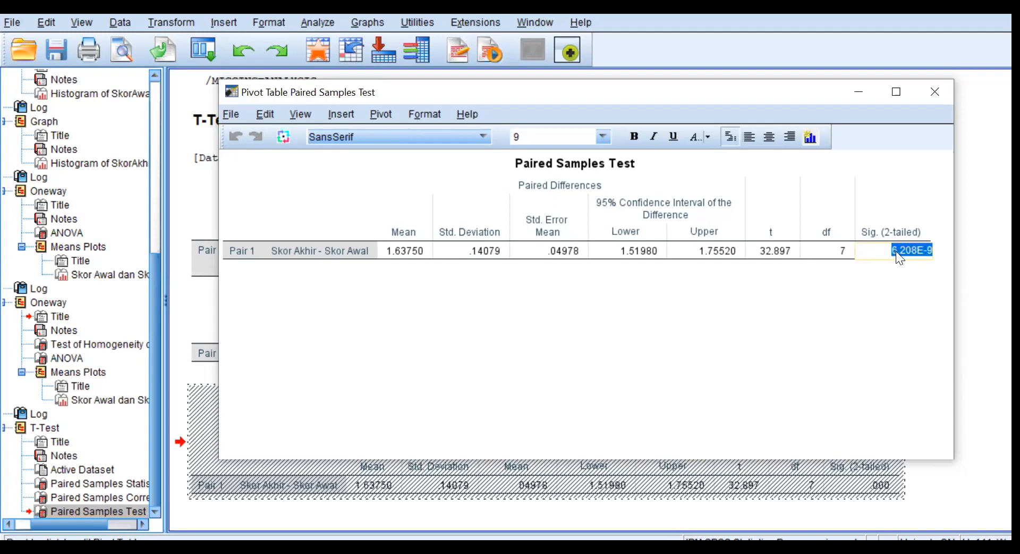
pyautogui.click(931, 91)
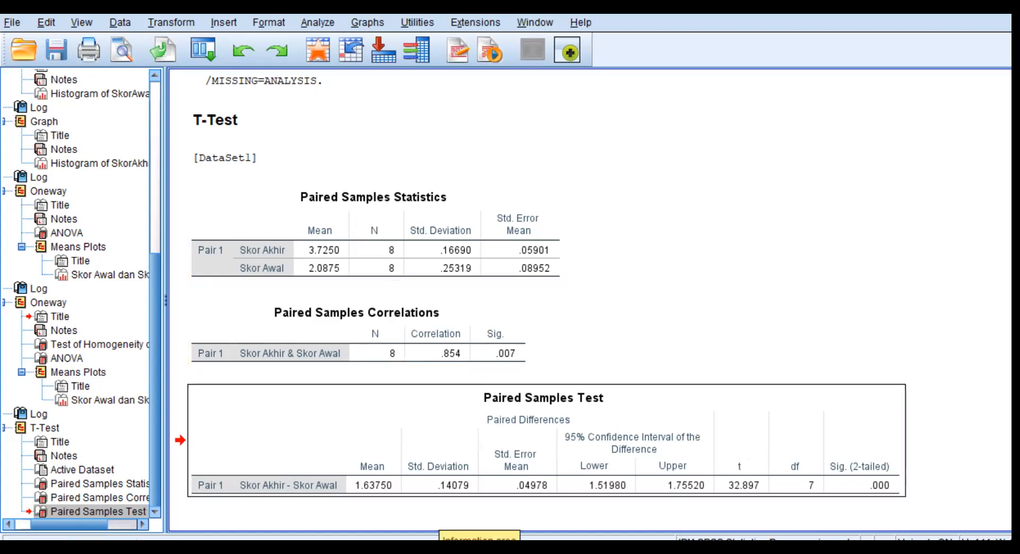
# Consult the t distribution table in the image 06 Tabel uji t and return to the SPSS output.
pyautogui.click(80, 494)
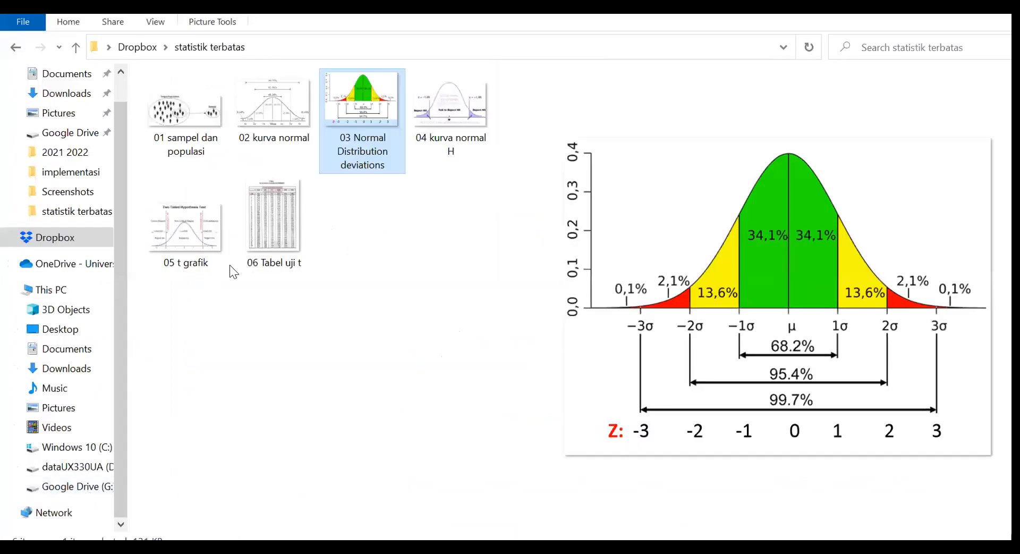
pyautogui.click(268, 227)
pyautogui.doubleClick(268, 227)
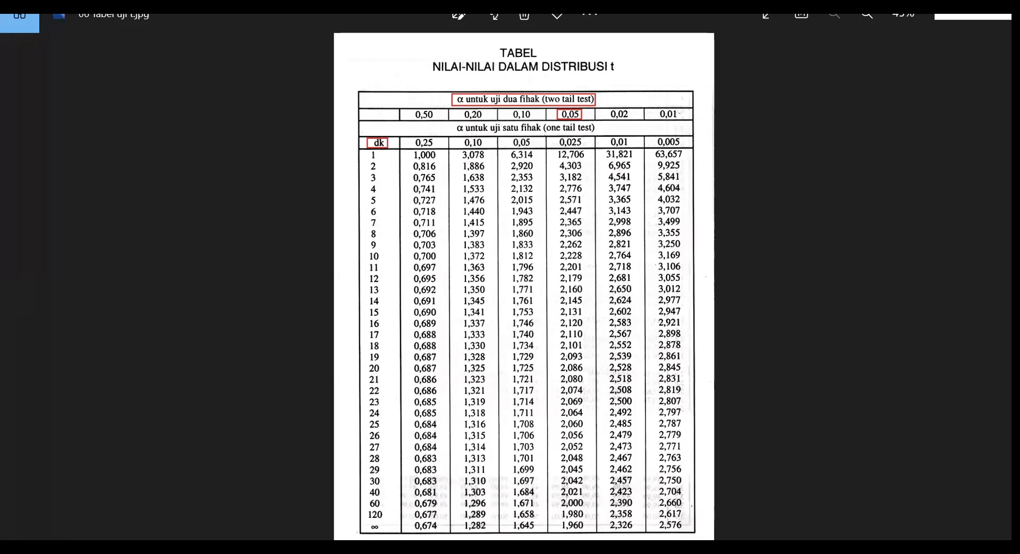
pyautogui.click(468, 505)
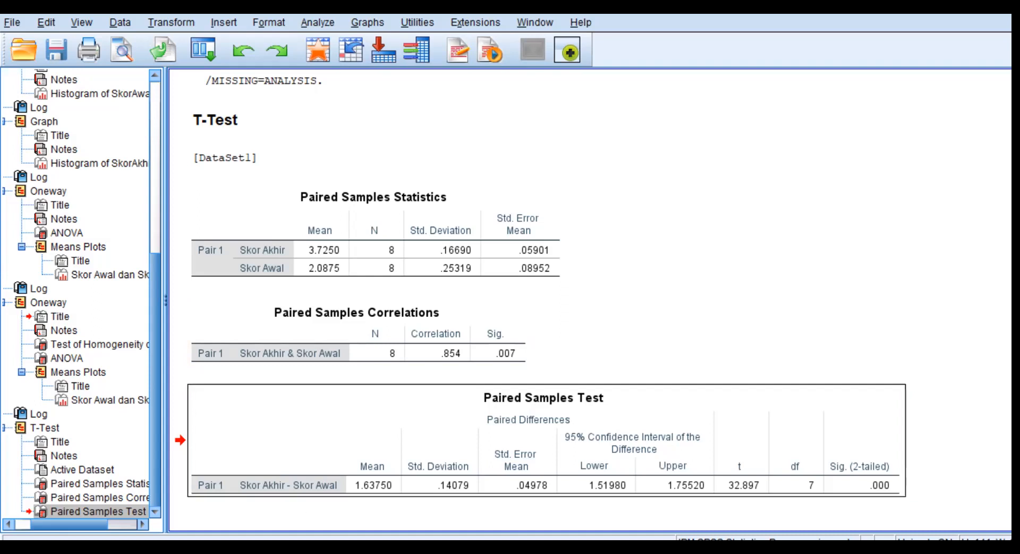
# Switch to the Excel effect size calculator and enter Nilai t 32.897 and df 7 in the t test section.
pyautogui.moveTo(213, 549)
pyautogui.click(264, 497)
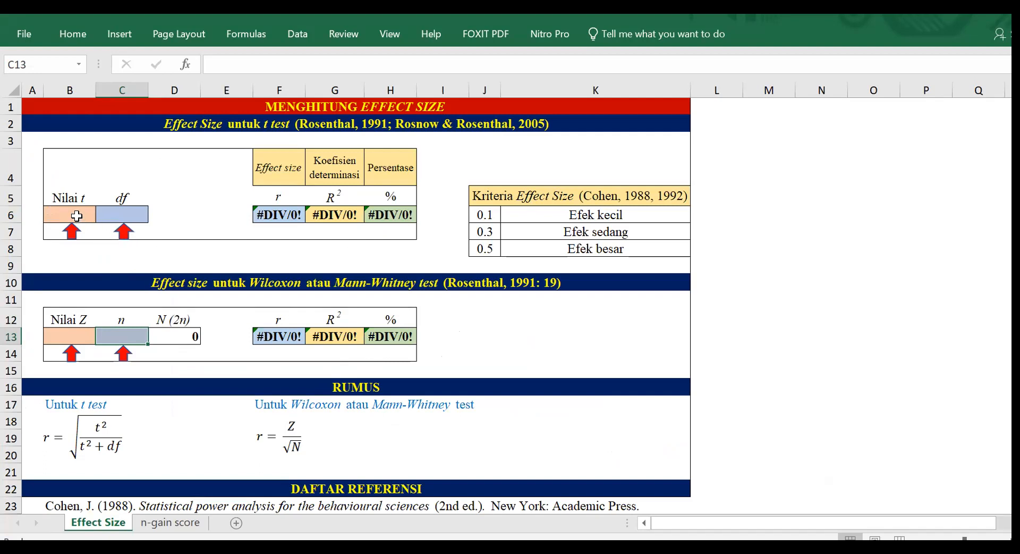
pyautogui.click(77, 216)
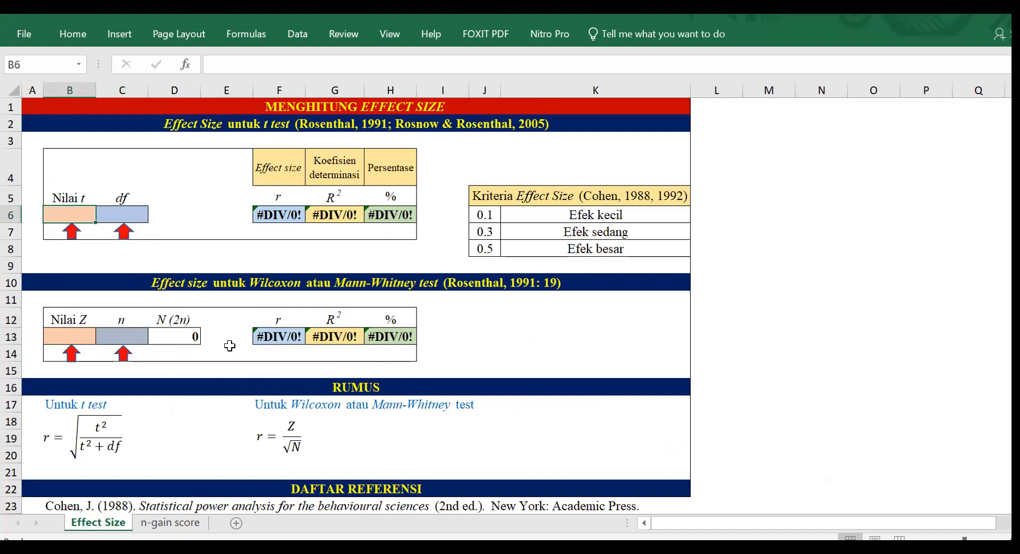
pyautogui.write('32')
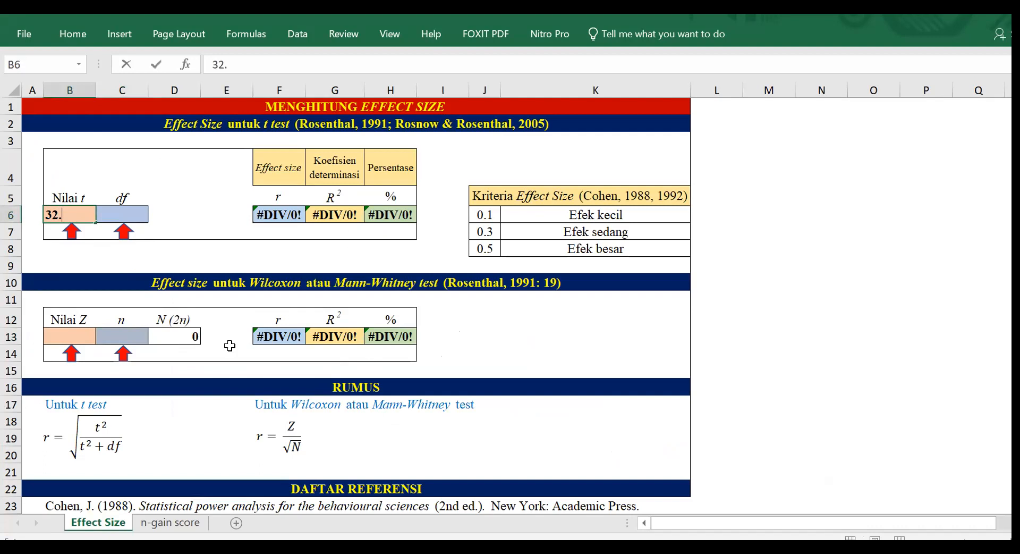
pyautogui.write('.897')
pyautogui.click(128, 214)
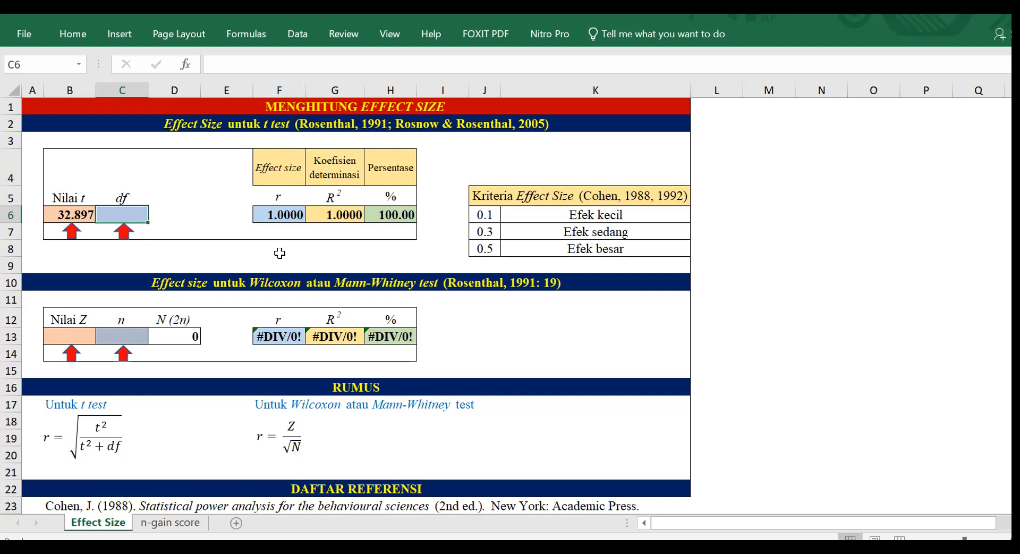
pyautogui.write('7')
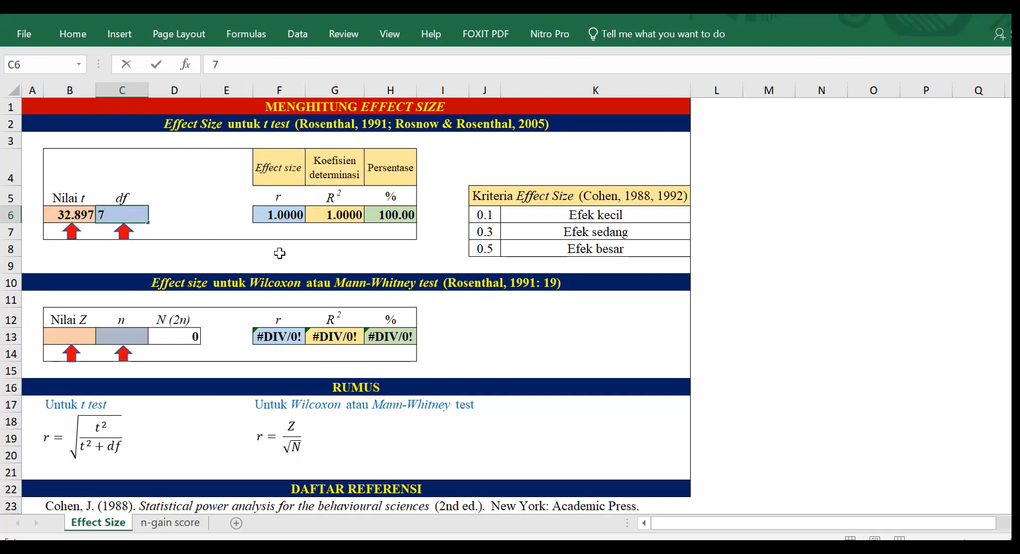
pyautogui.click(235, 197)
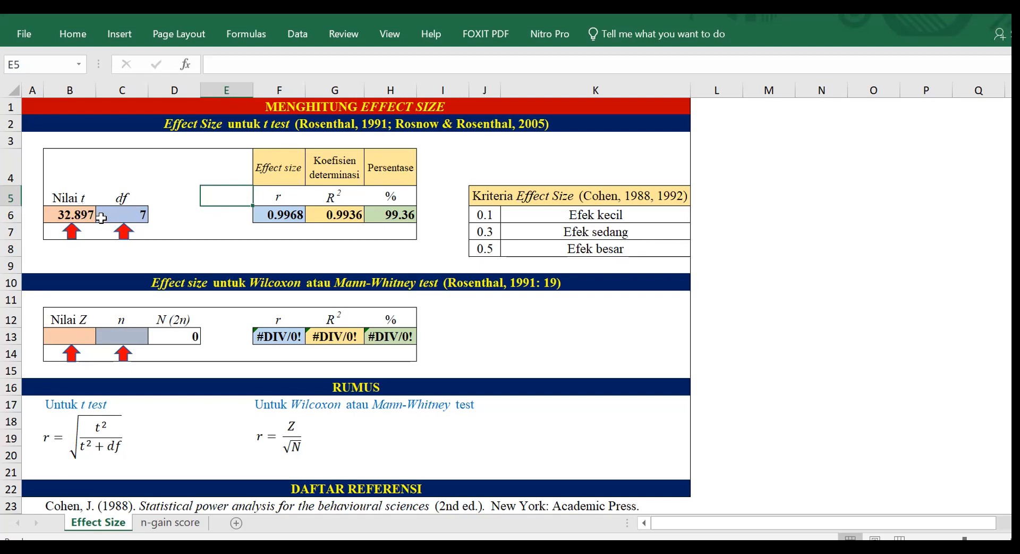
# Enter 3.725 as the mean posttest score (S-post) on the n-gain score sheet.
pyautogui.click(182, 522)
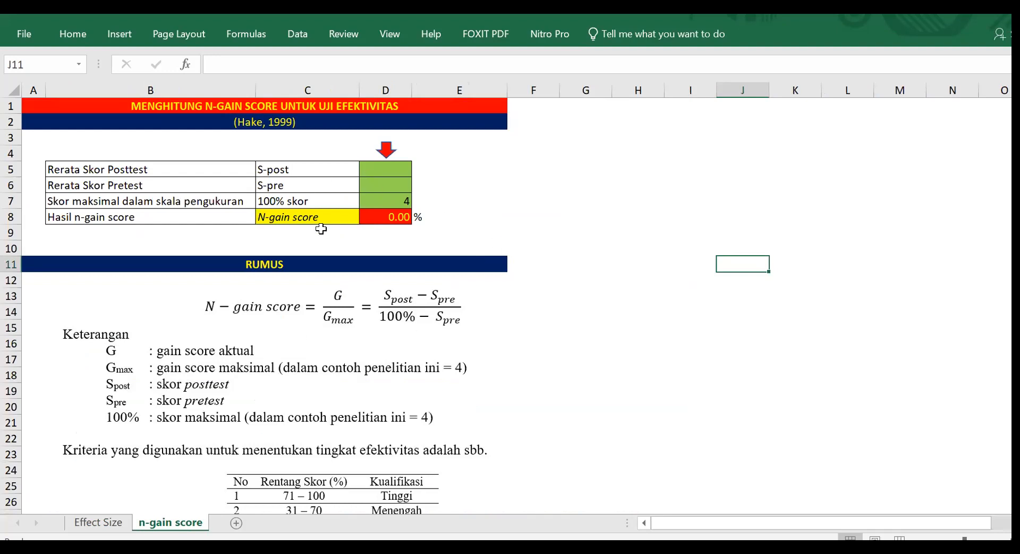
pyautogui.click(396, 168)
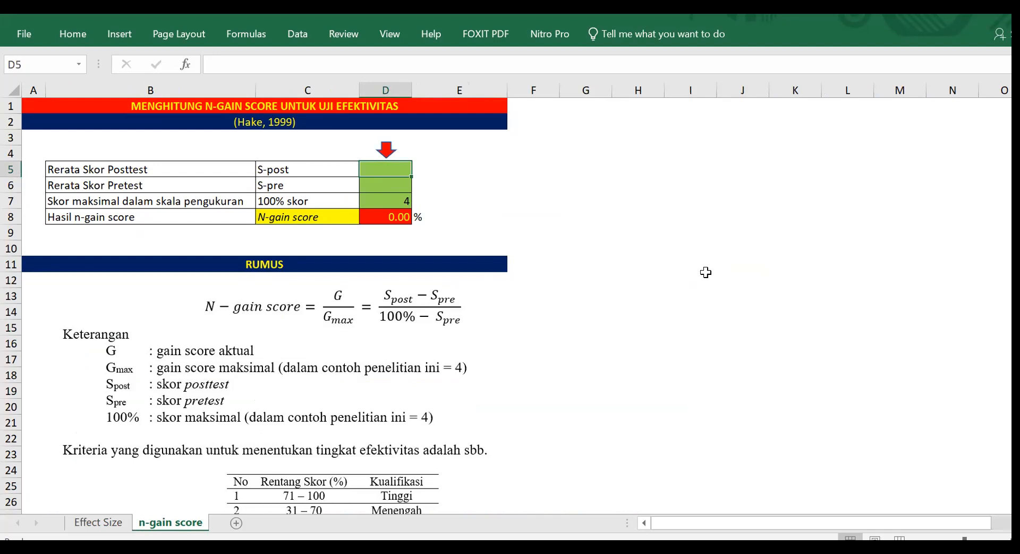
pyautogui.write('3')
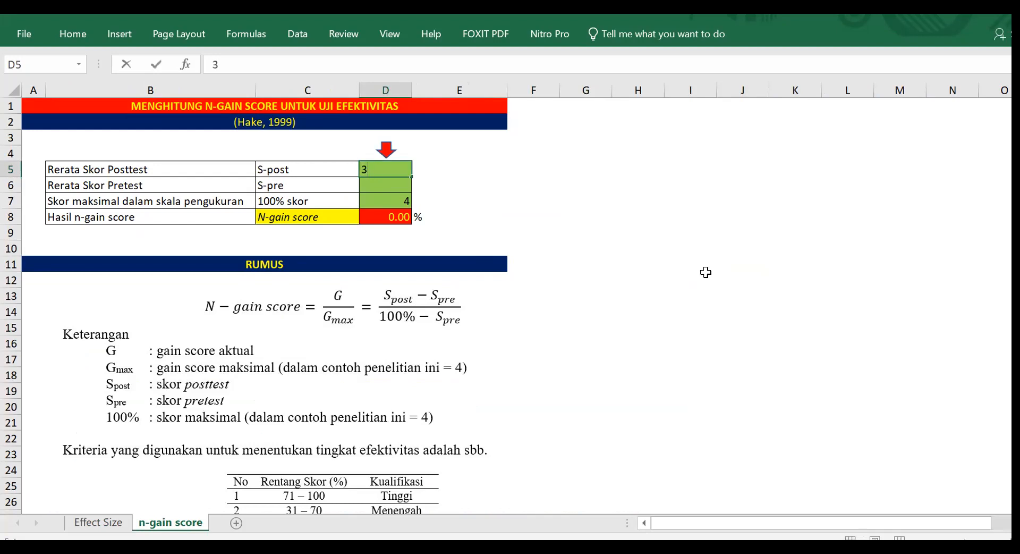
pyautogui.write('.725')
pyautogui.press('Return')
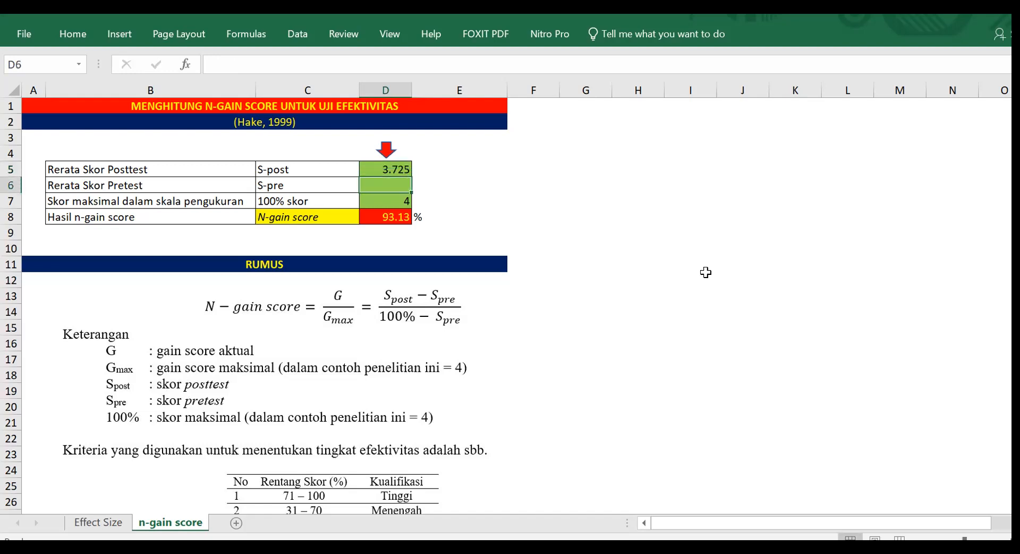
# Enter 2.0875 as the mean pretest score (S-pre) and check the n-gain result against the effectiveness criteria.
pyautogui.write('2')
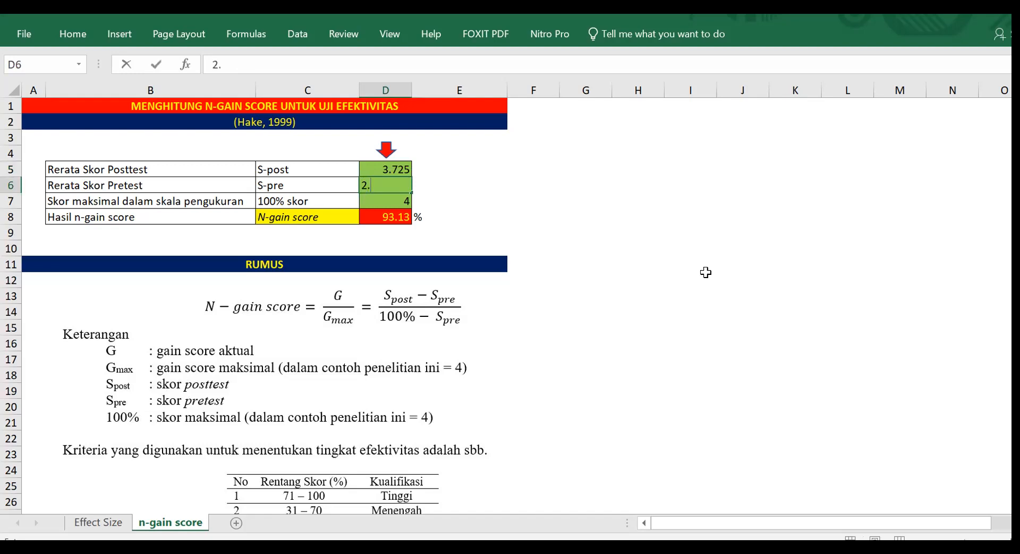
pyautogui.write('.0875')
pyautogui.click(408, 198)
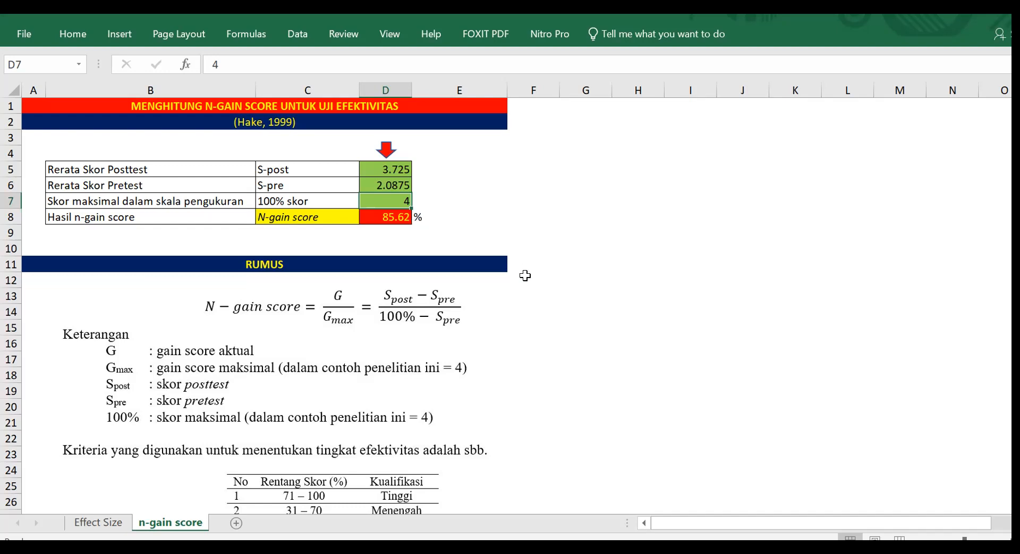
pyautogui.scroll(-1, 524, 273)
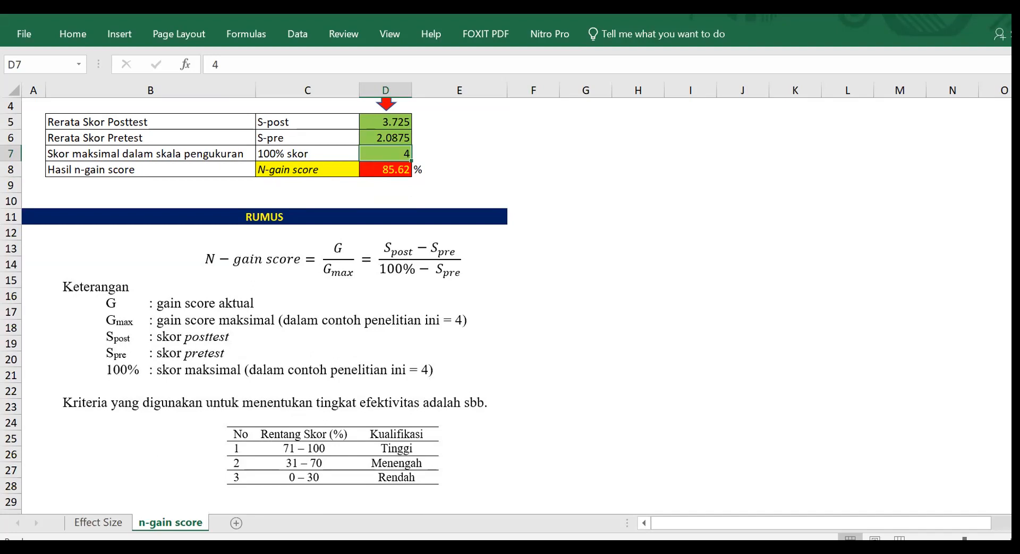
# Switch to the SPSS data file Untitled1 [DataSet0] holding the SkorAwalAkhir and Kelompok variables.
pyautogui.moveTo(265, 550)
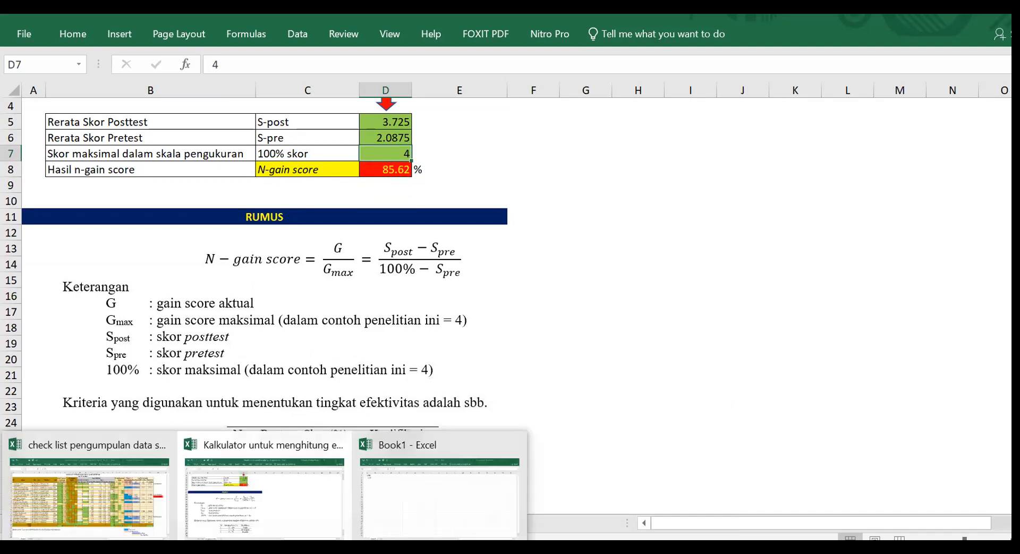
pyautogui.moveTo(224, 550)
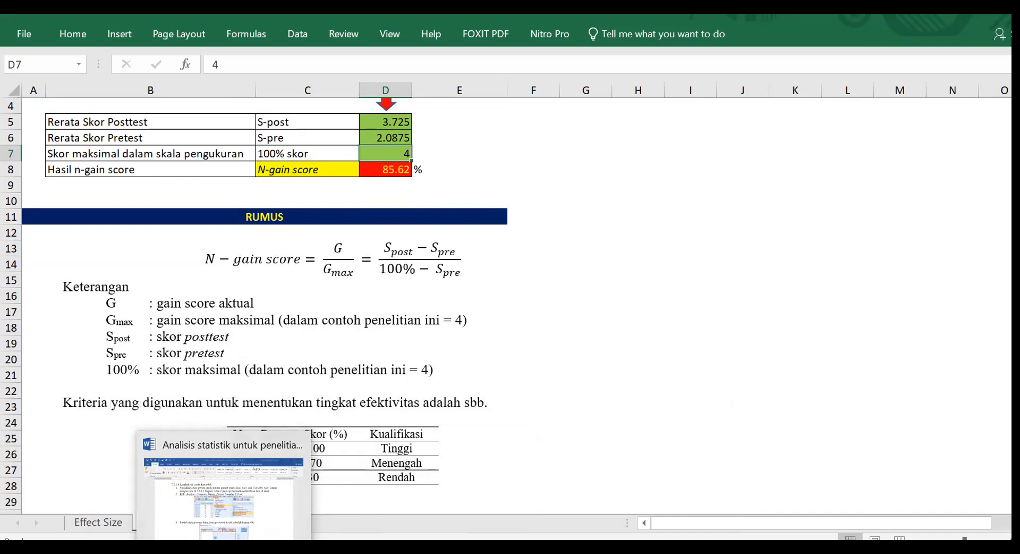
pyautogui.moveTo(183, 549)
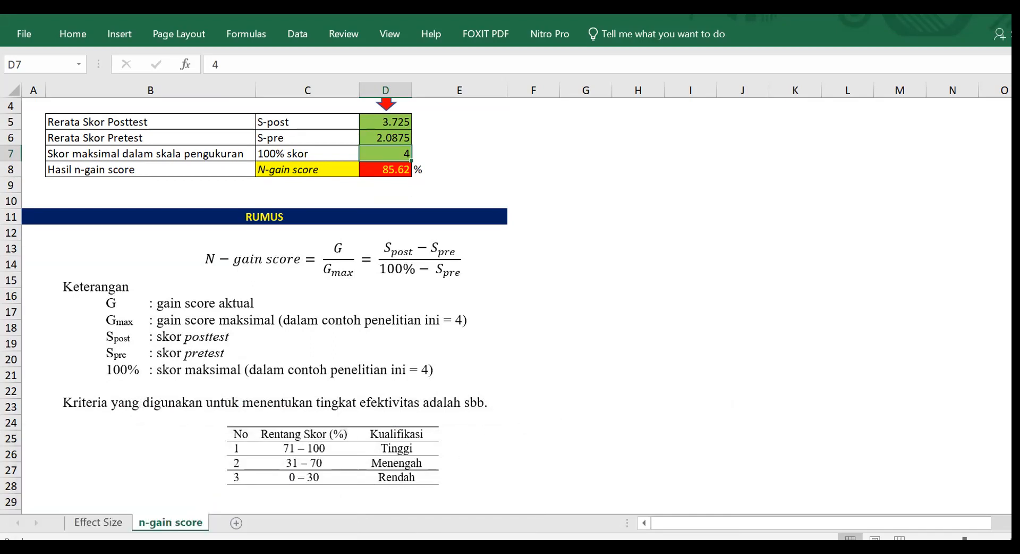
pyautogui.click(428, 549)
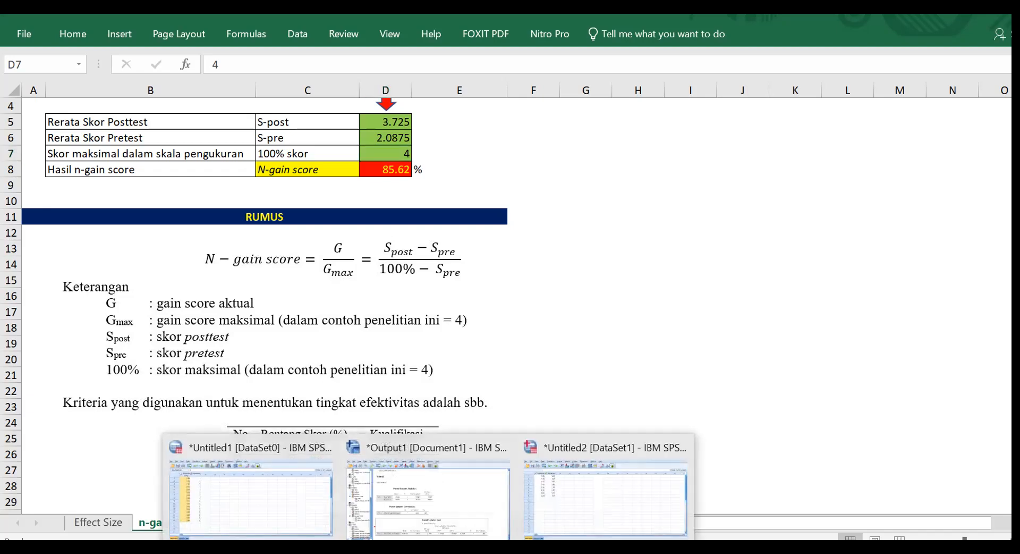
pyautogui.click(250, 488)
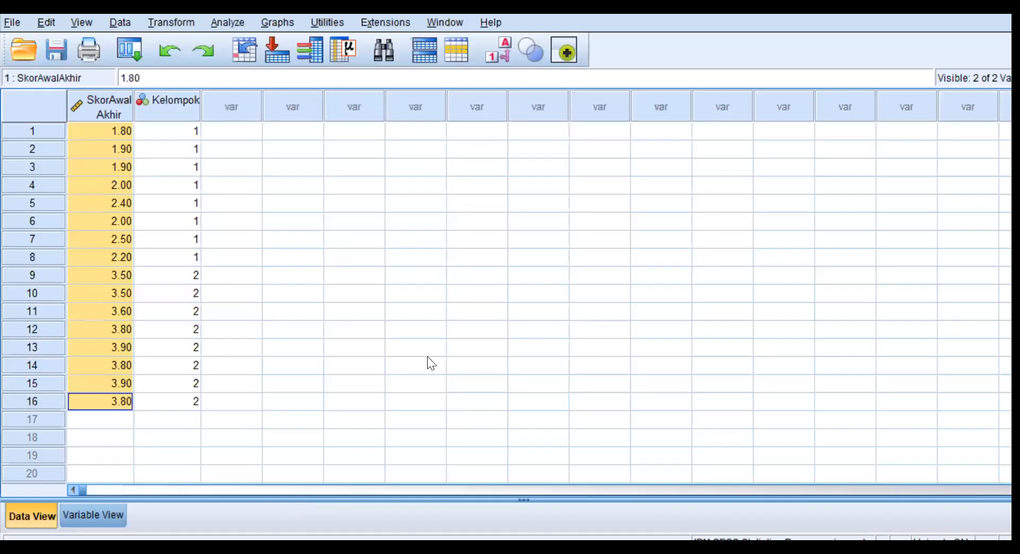
pyautogui.click(235, 262)
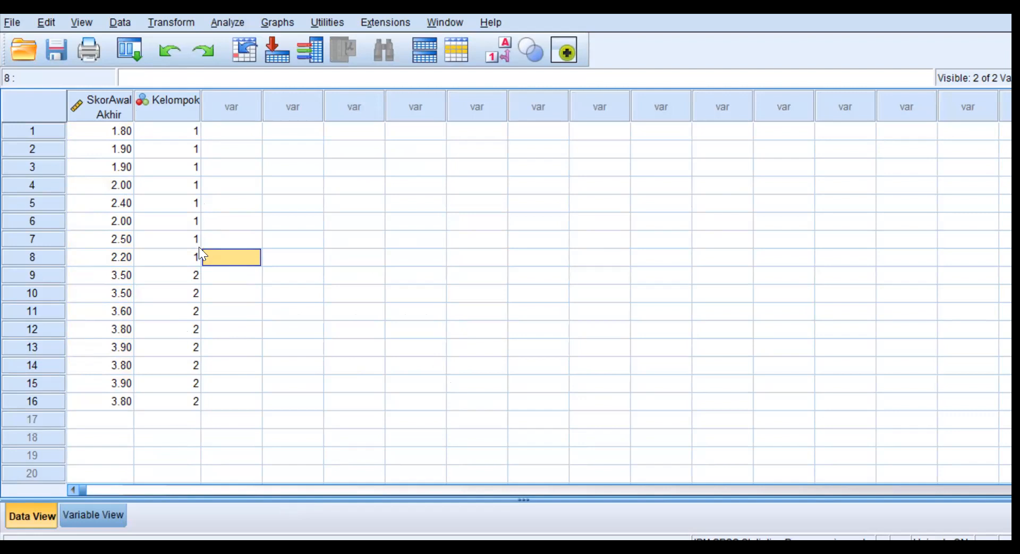
# Review the value labels defined for the Kelompok variable and return to the data without changing them.
pyautogui.click(90, 513)
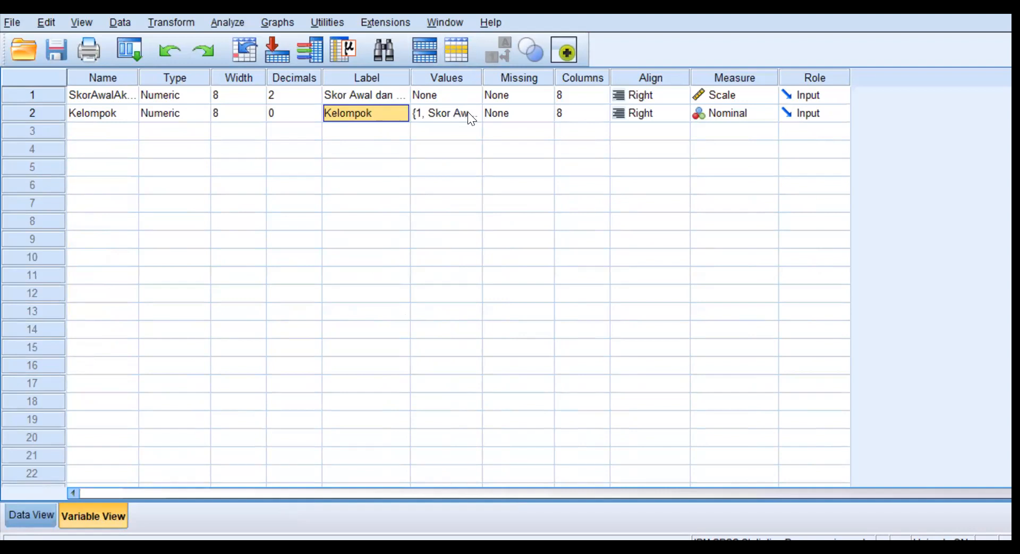
pyautogui.click(468, 113)
pyautogui.click(470, 113)
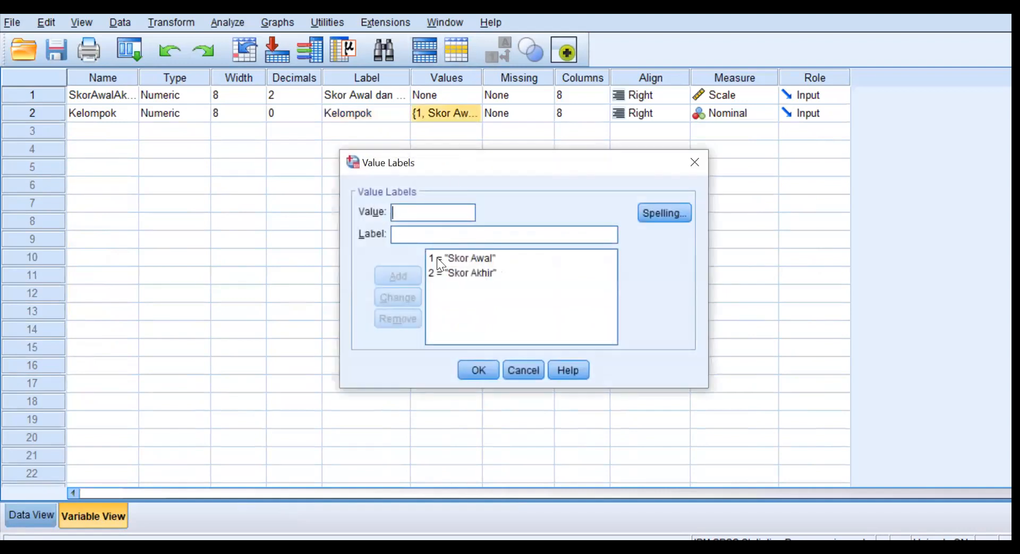
pyautogui.click(529, 370)
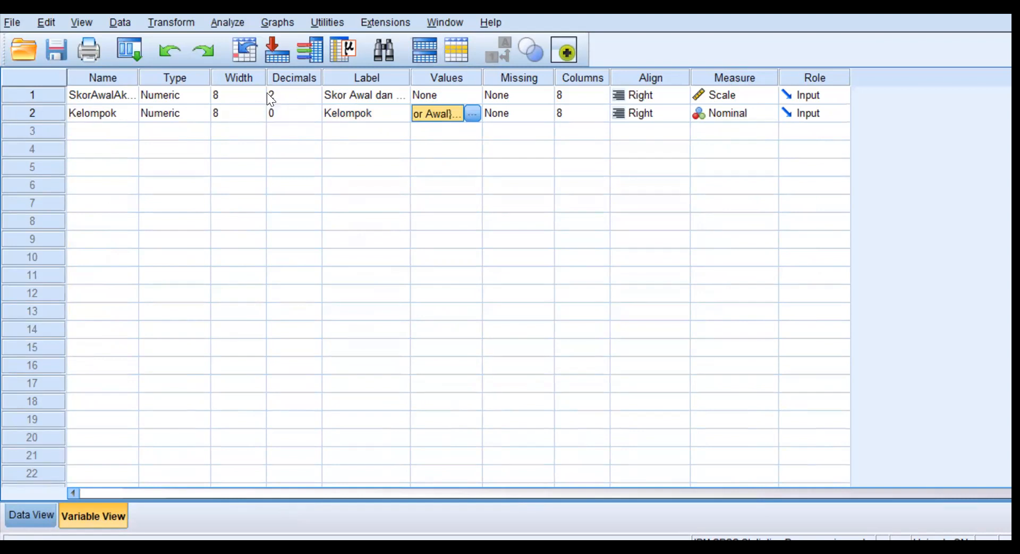
pyautogui.click(40, 512)
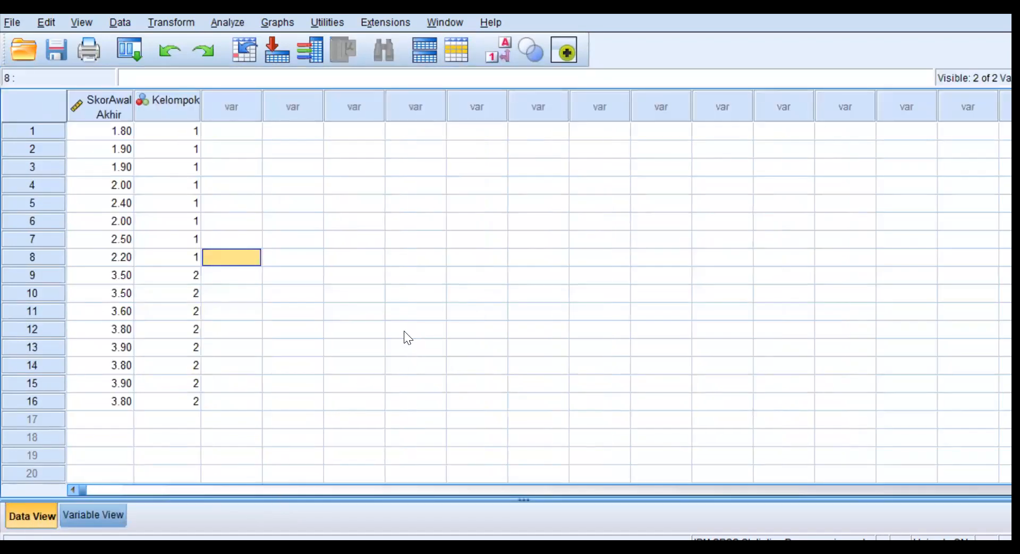
# Display the Kelompok values as their labels in the data, and switch back to the numeric codes.
pyautogui.click(502, 55)
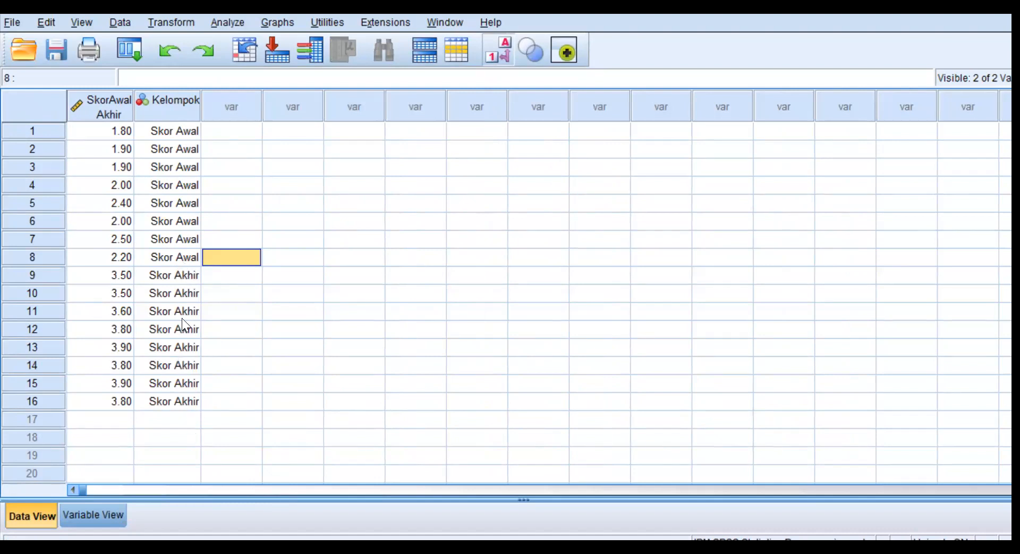
pyautogui.click(493, 45)
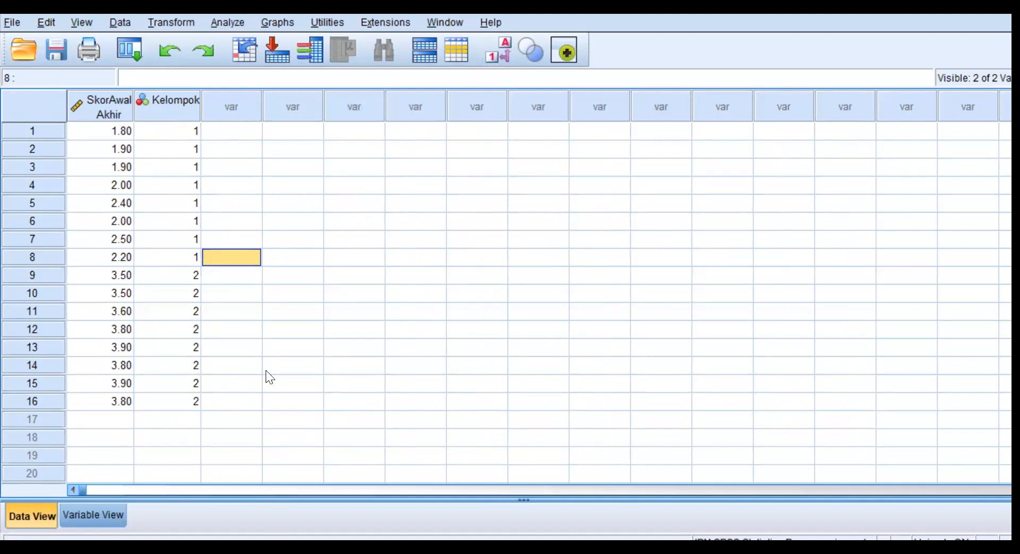
pyautogui.click(346, 452)
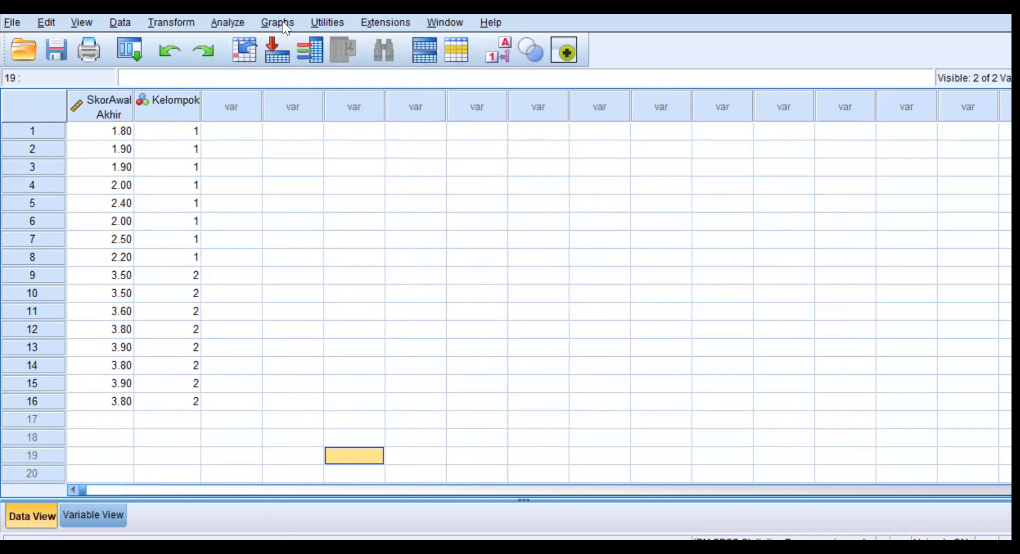
# Set up a One-Way ANOVA of SkorAwalAkhir by Kelompok, excluding the homogeneity of variance test and keeping the means plot.
pyautogui.click(223, 27)
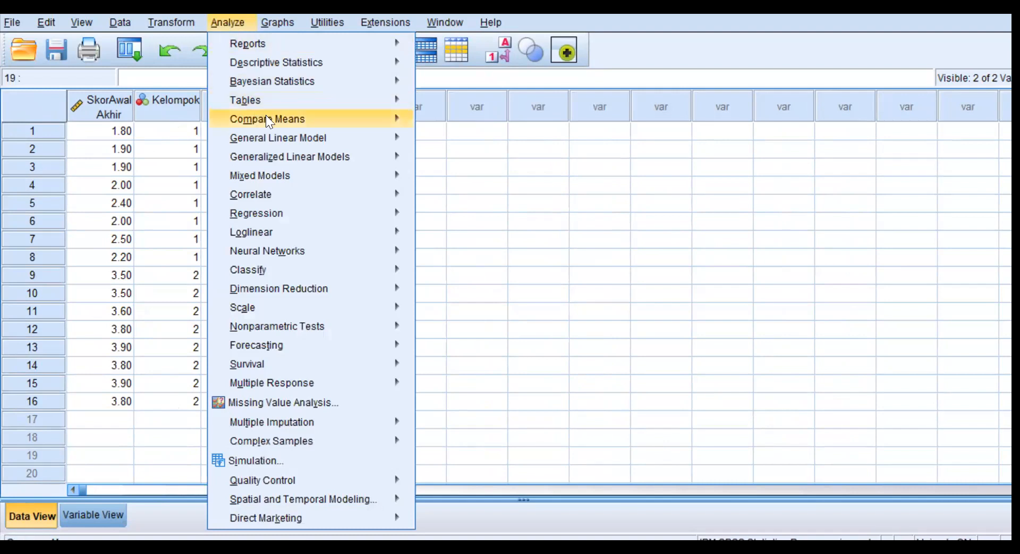
pyautogui.moveTo(272, 119)
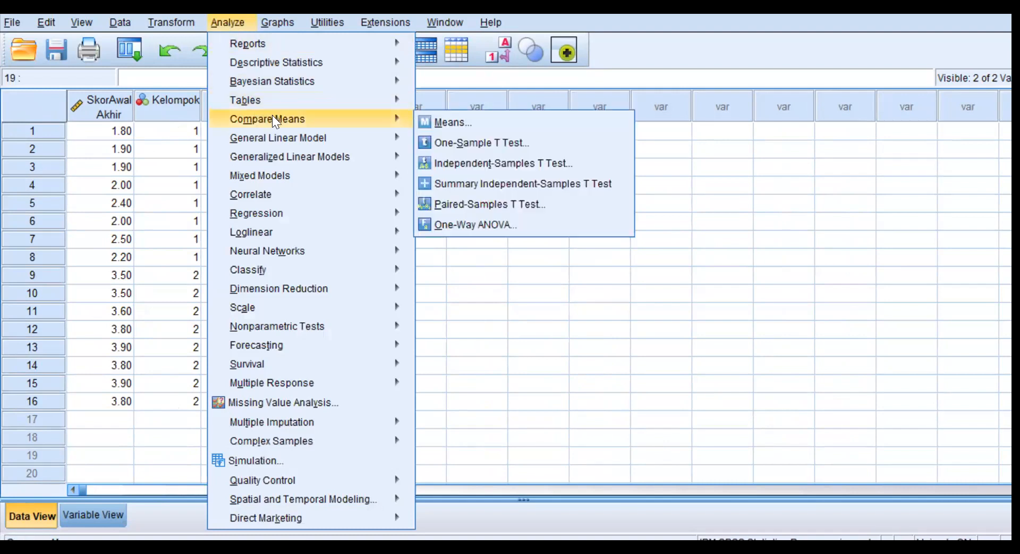
pyautogui.click(456, 224)
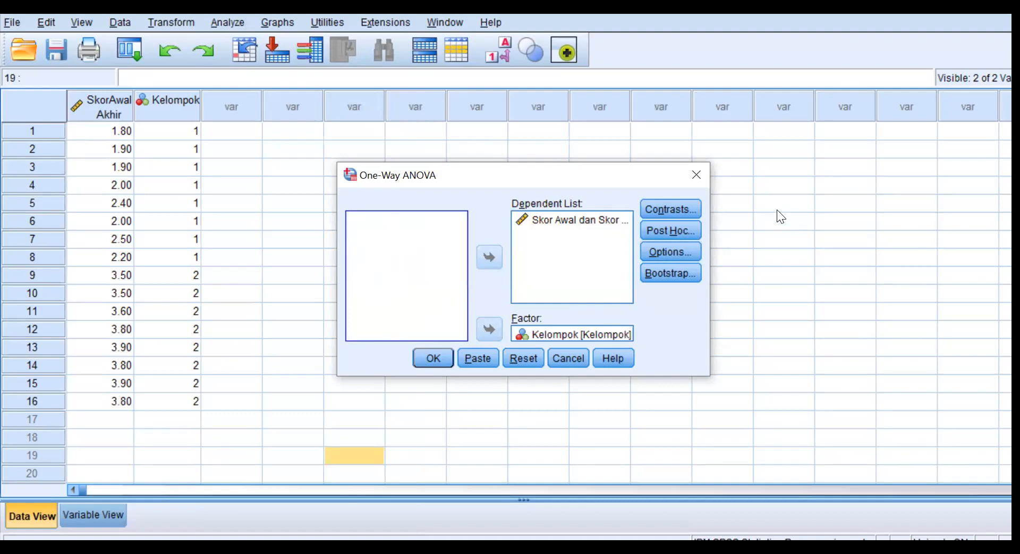
pyautogui.click(689, 230)
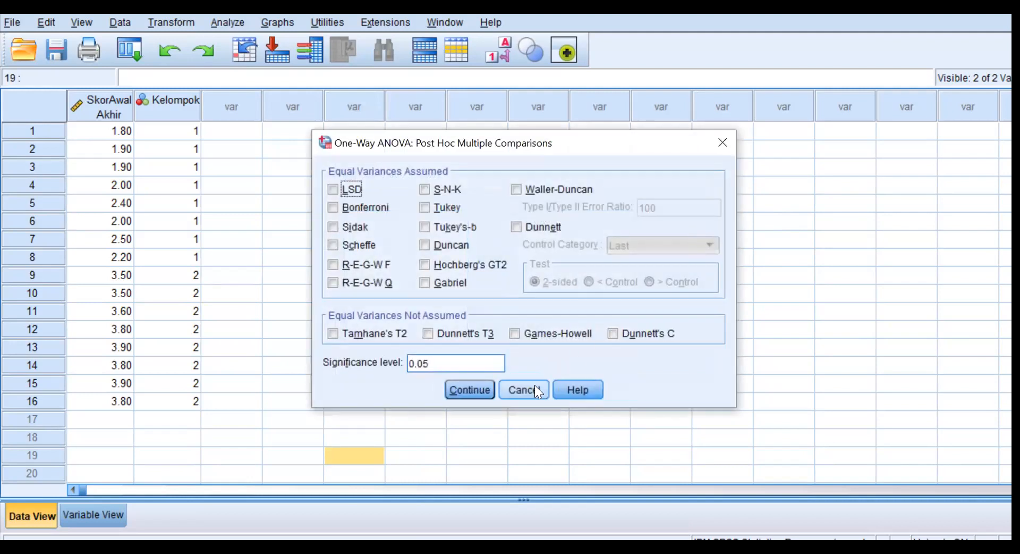
pyautogui.click(534, 386)
pyautogui.click(686, 250)
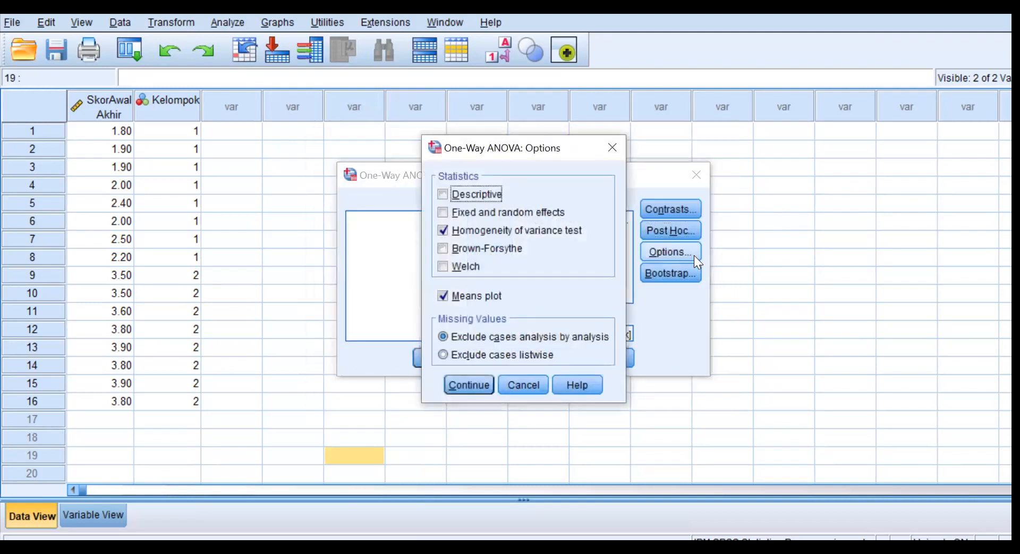
pyautogui.click(443, 230)
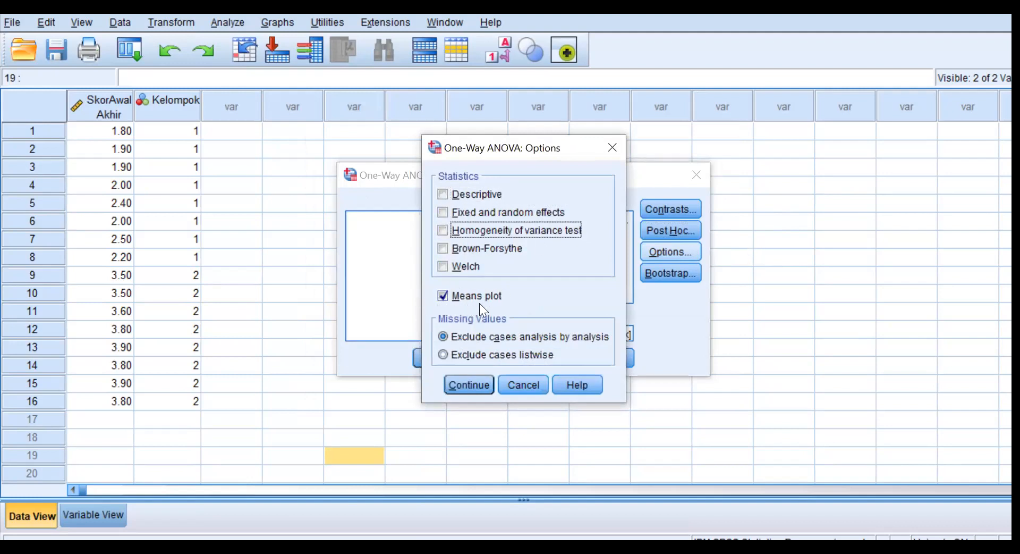
pyautogui.click(478, 382)
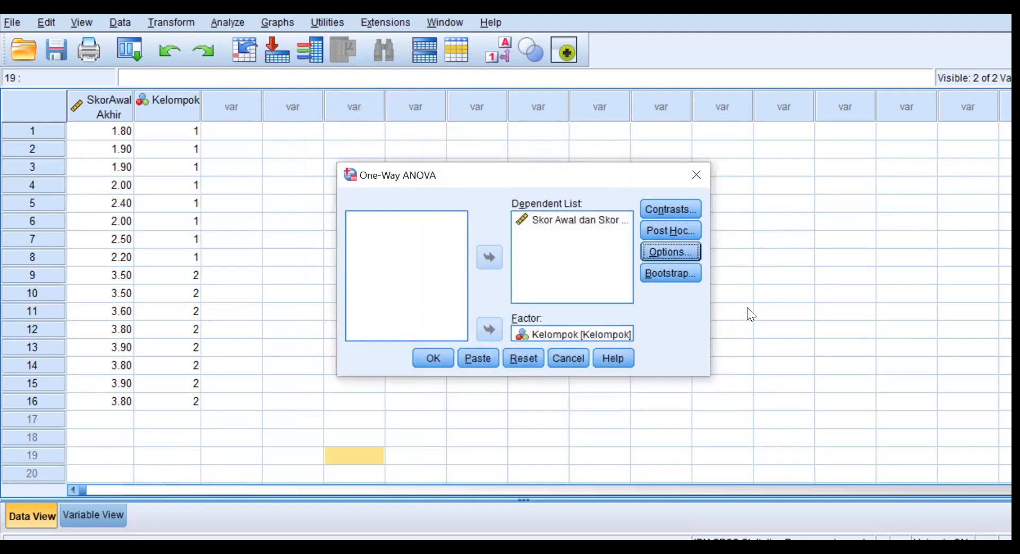
# Review the ANOVA's contrasts, bootstrap, post hoc and statistics options without changing them.
pyautogui.click(686, 208)
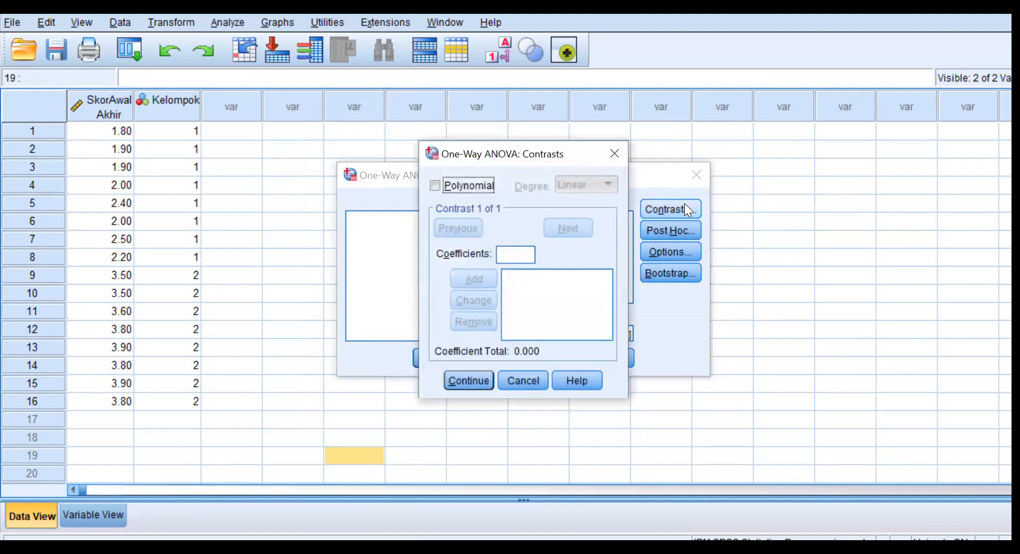
pyautogui.click(523, 383)
pyautogui.click(678, 277)
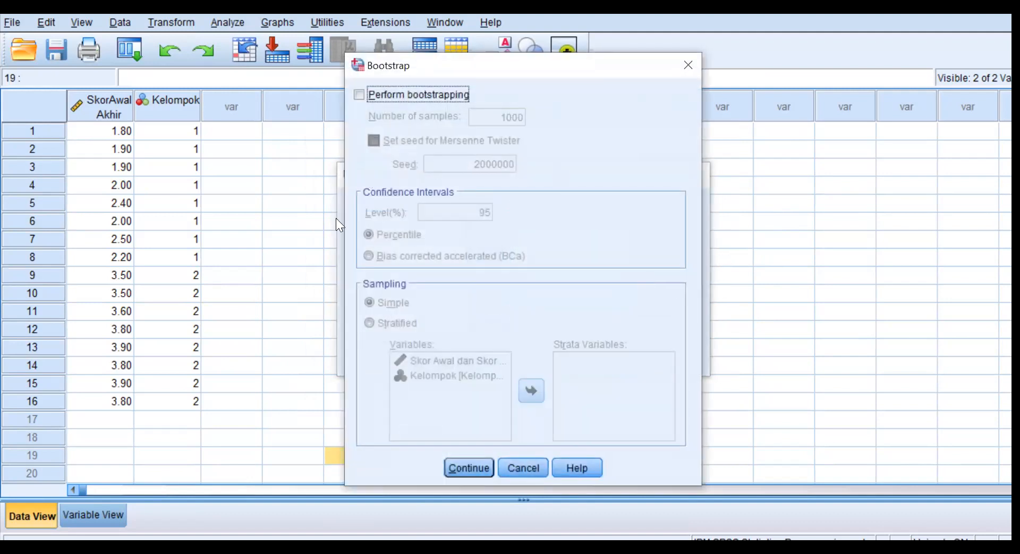
pyautogui.click(525, 467)
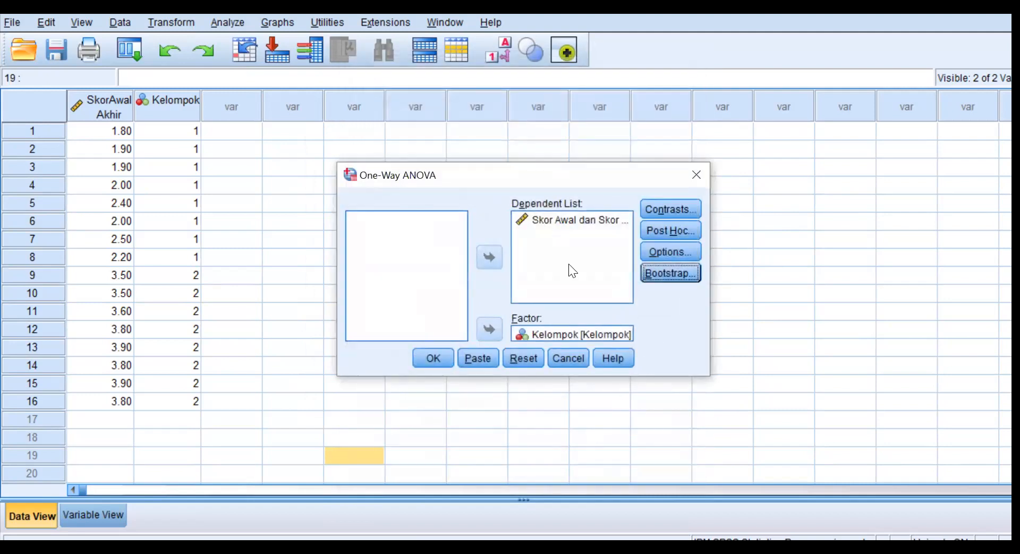
pyautogui.click(679, 229)
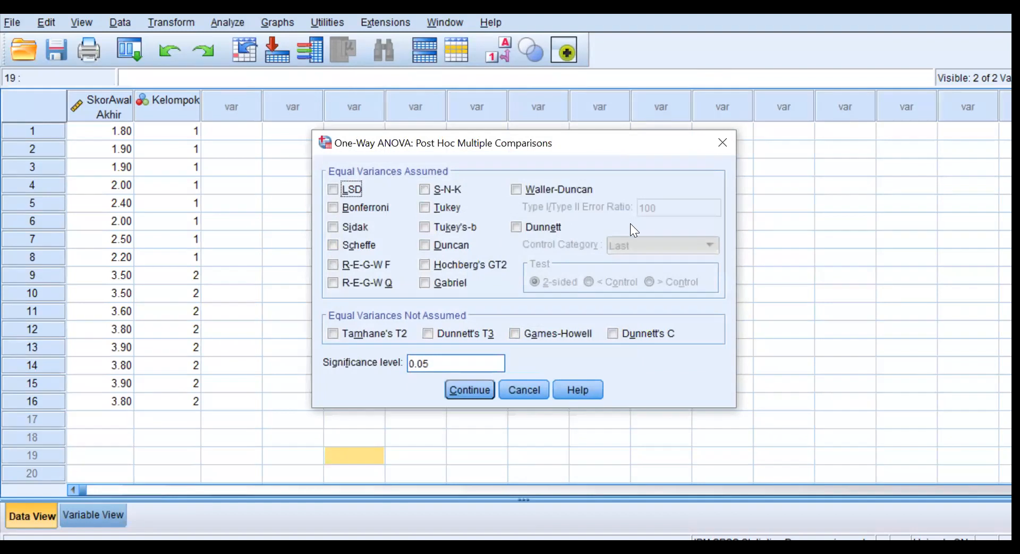
pyautogui.click(722, 139)
pyautogui.click(686, 248)
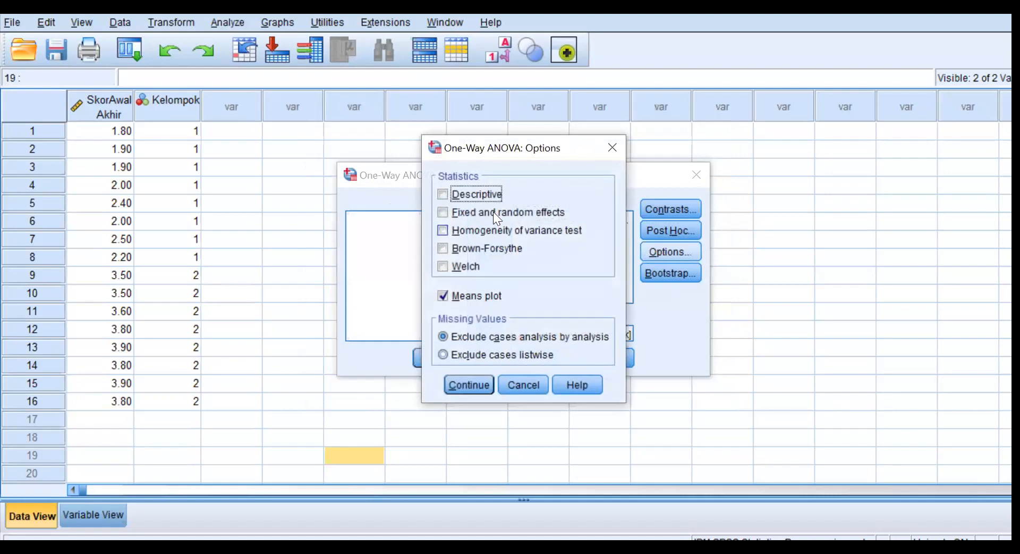
pyautogui.click(531, 382)
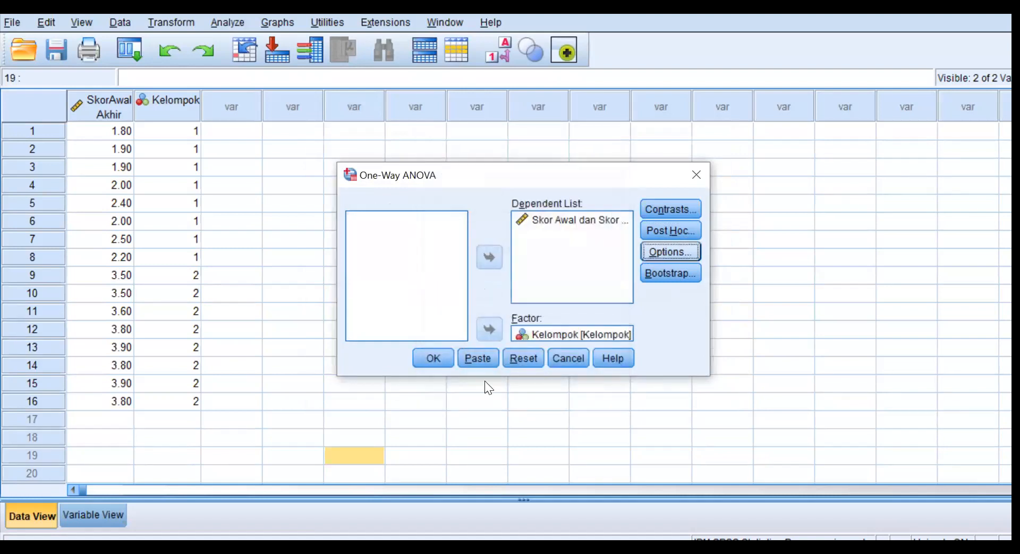
# Run the One-Way ANOVA and examine the resulting ANOVA table and means plot in the output document.
pyautogui.click(435, 356)
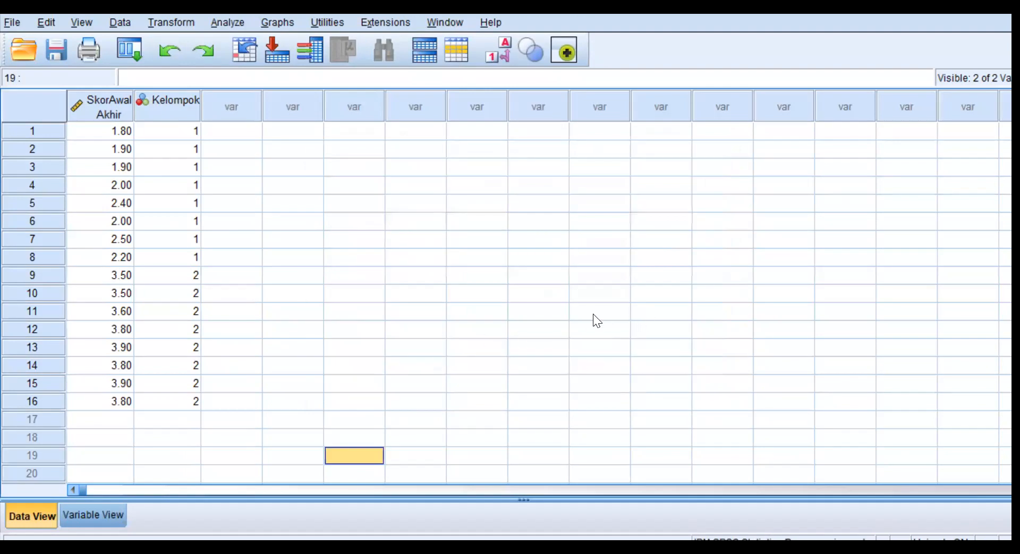
pyautogui.moveTo(458, 547)
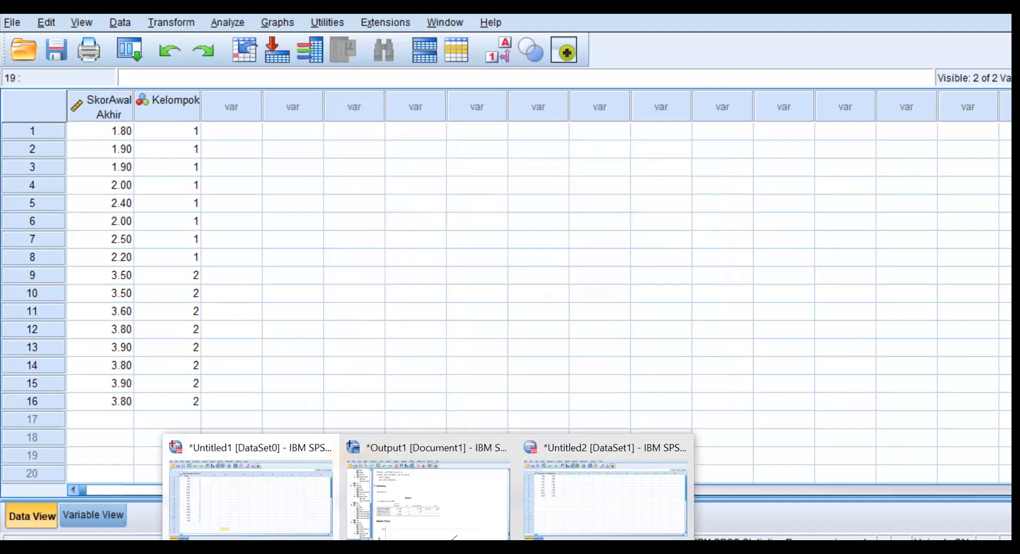
pyautogui.click(460, 510)
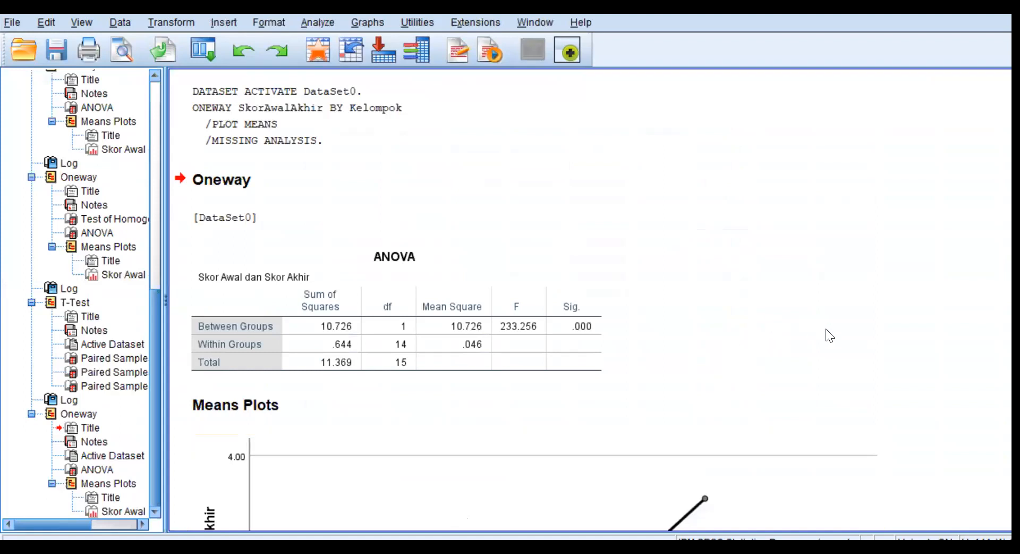
pyautogui.scroll(-5, 828, 342)
pyautogui.scroll(-2, 828, 345)
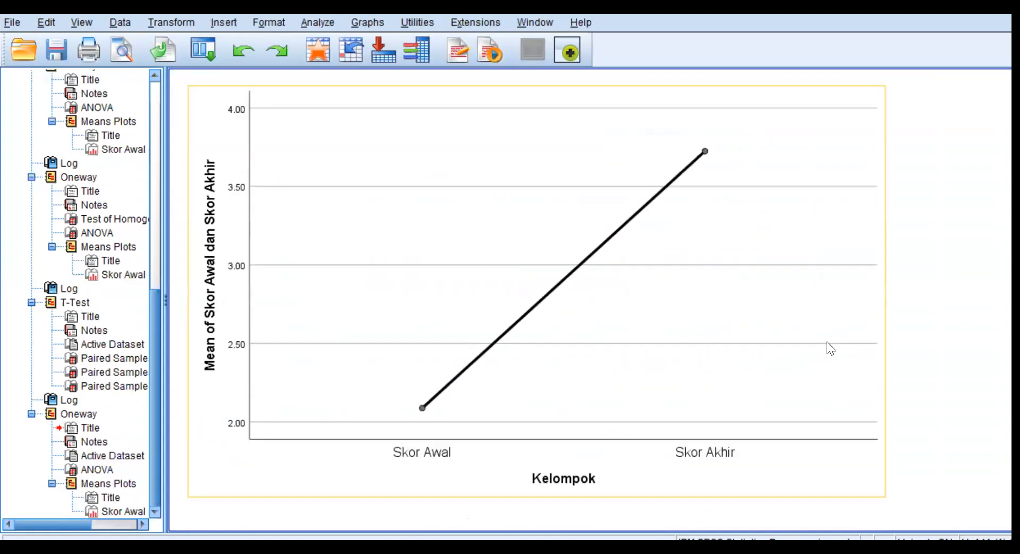
# Open the means plot for editing and change its element type from interpolation line to Bar.
pyautogui.click(555, 287)
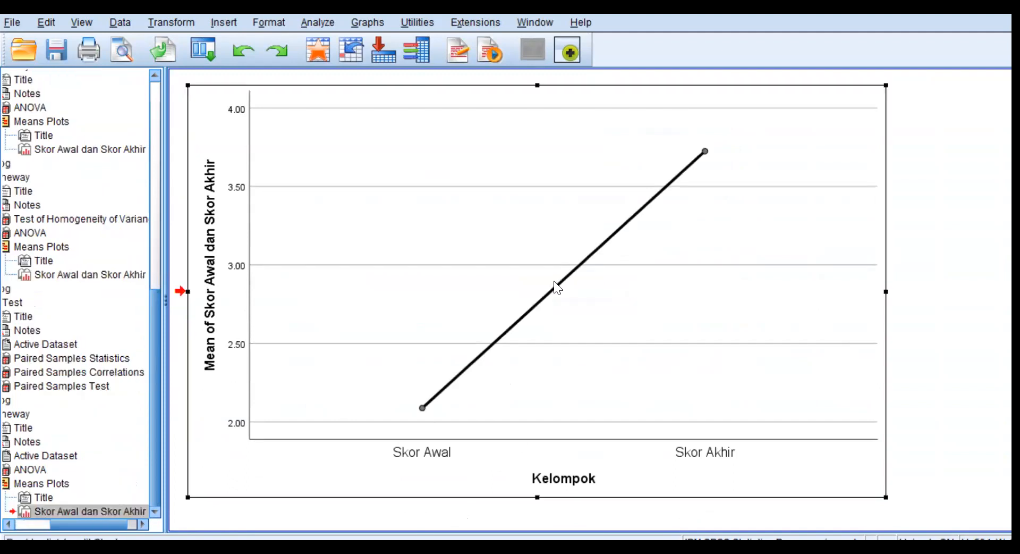
pyautogui.doubleClick(555, 286)
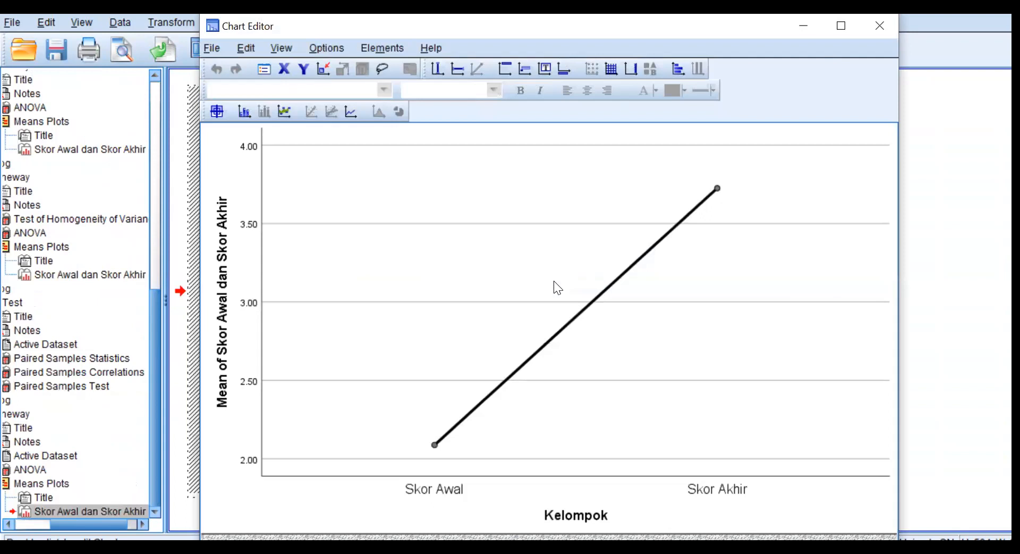
pyautogui.doubleClick(587, 306)
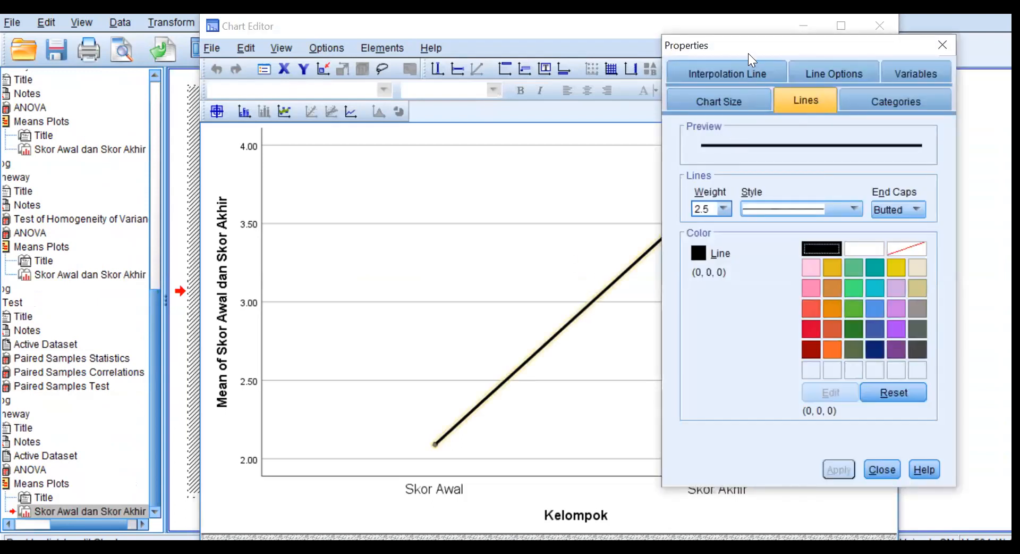
pyautogui.moveTo(748, 43); pyautogui.dragTo(714, 79)
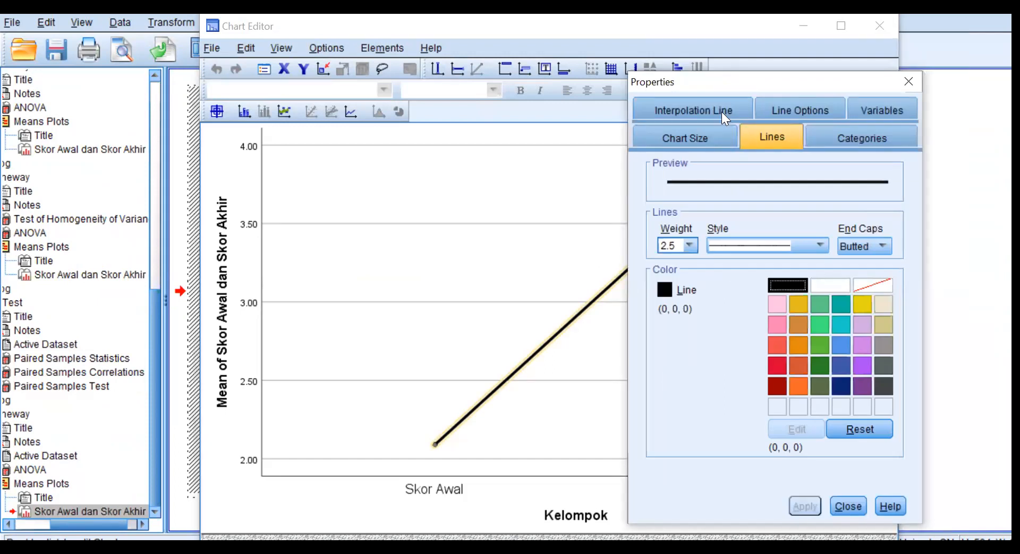
pyautogui.click(877, 110)
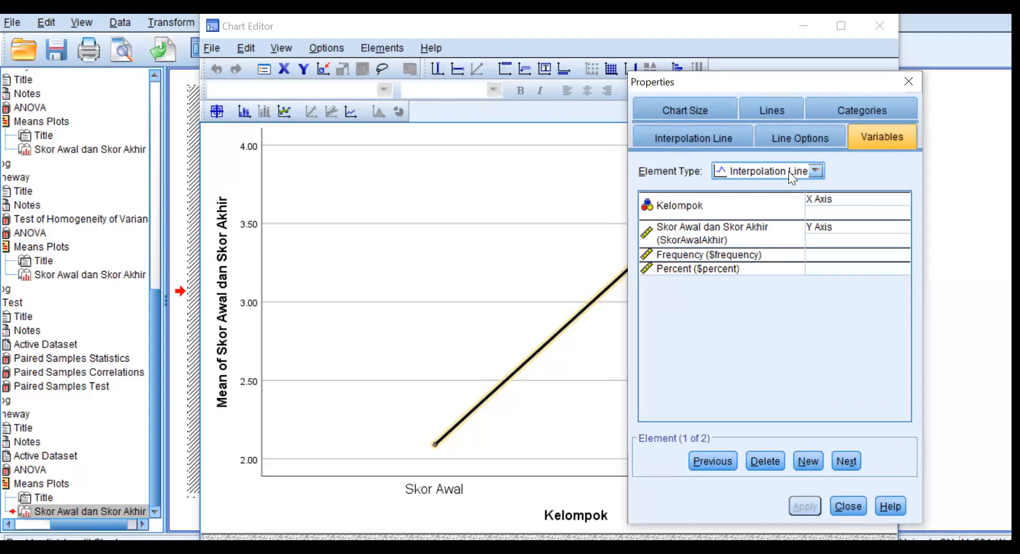
pyautogui.click(811, 167)
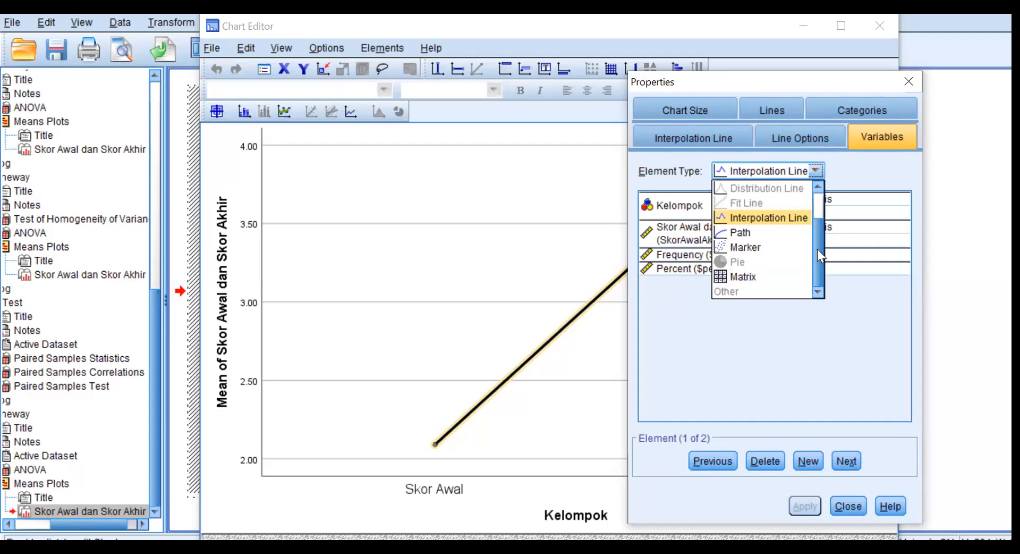
pyautogui.scroll(1, 817, 249)
pyautogui.scroll(2, 815, 236)
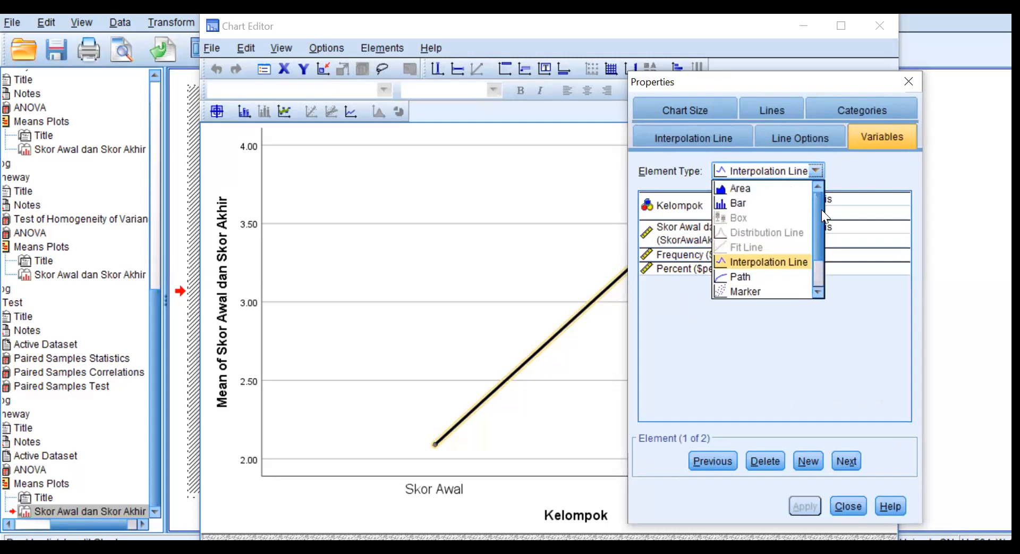
pyautogui.click(749, 204)
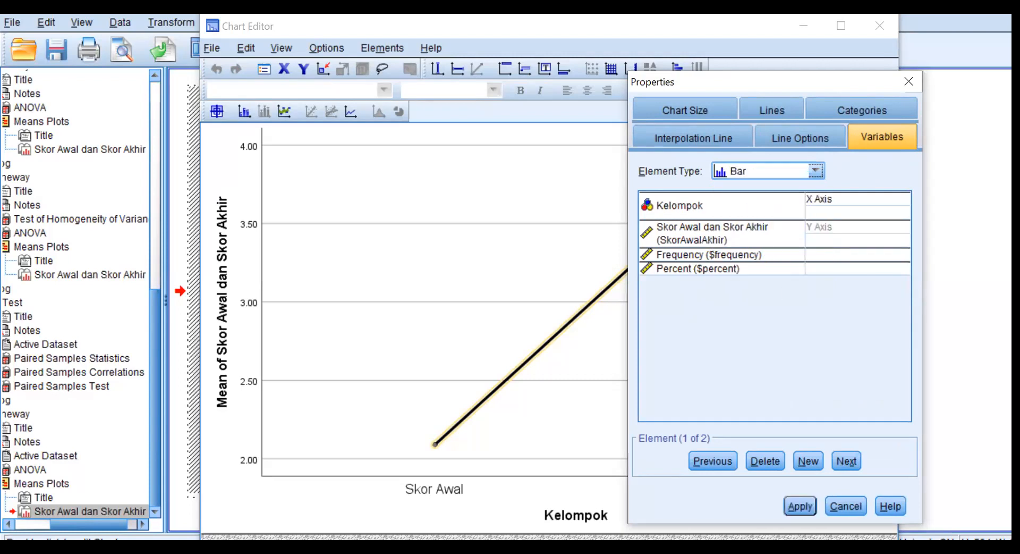
pyautogui.click(801, 499)
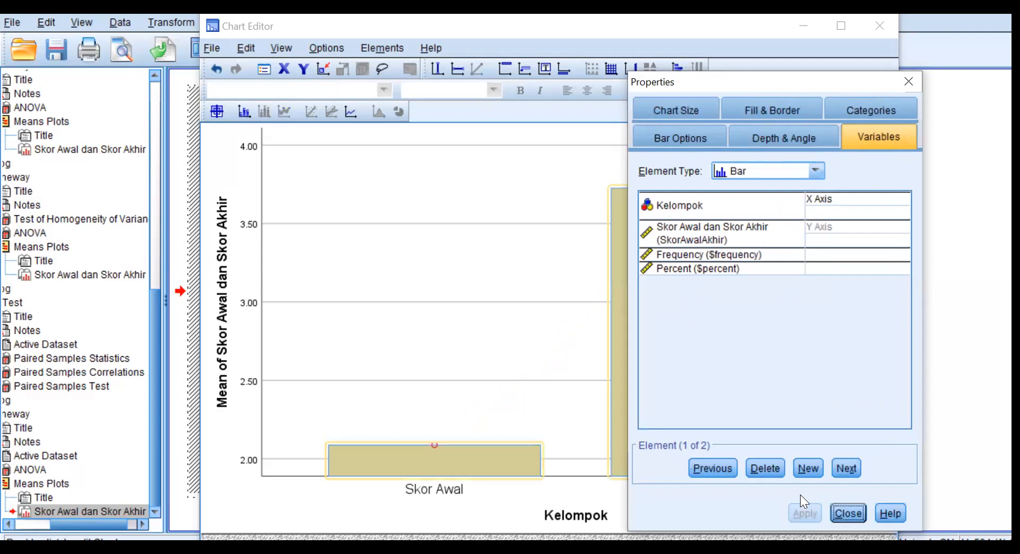
pyautogui.click(856, 512)
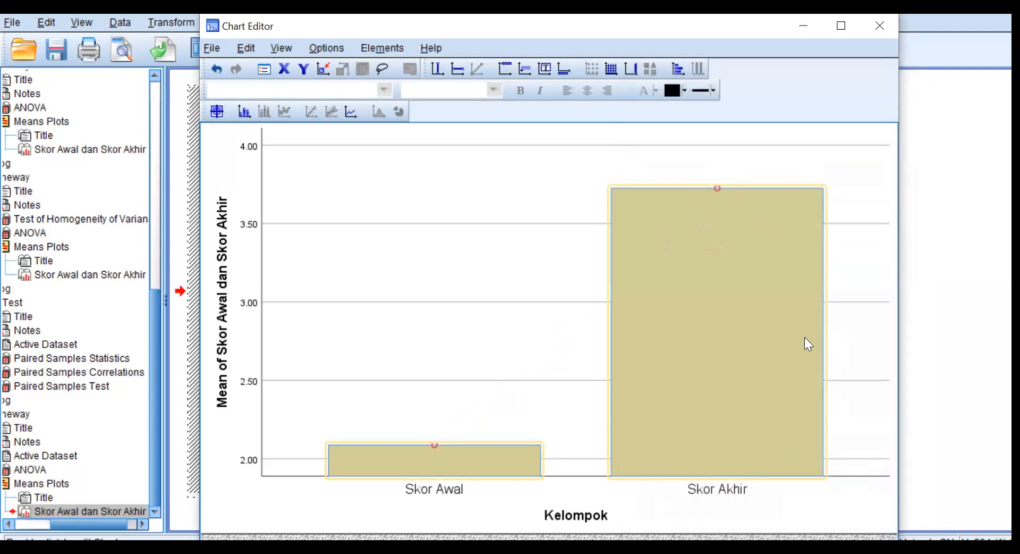
# Add data value labels to the chart and place them just above the Skor Awal and Skor Akhir bars.
pyautogui.click(434, 444)
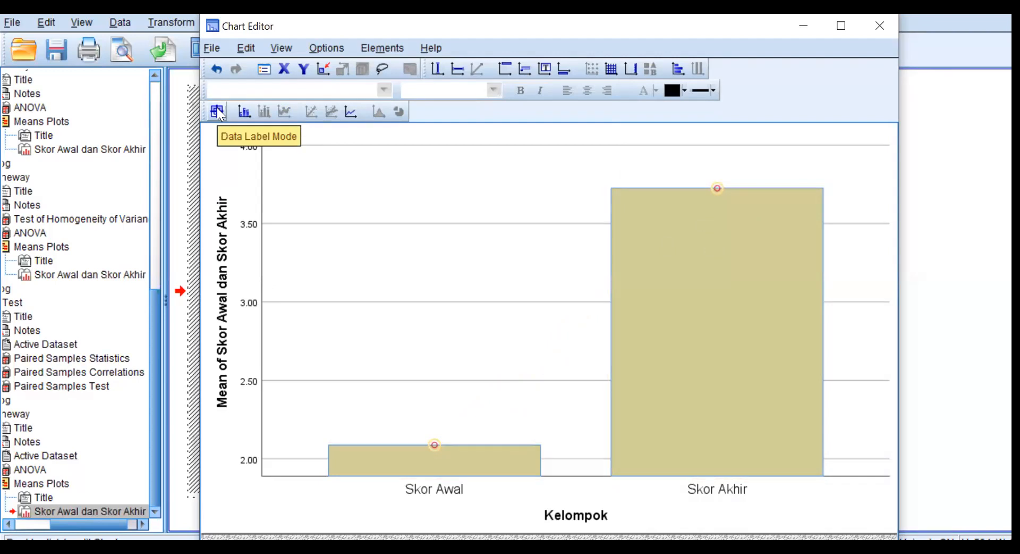
pyautogui.click(245, 108)
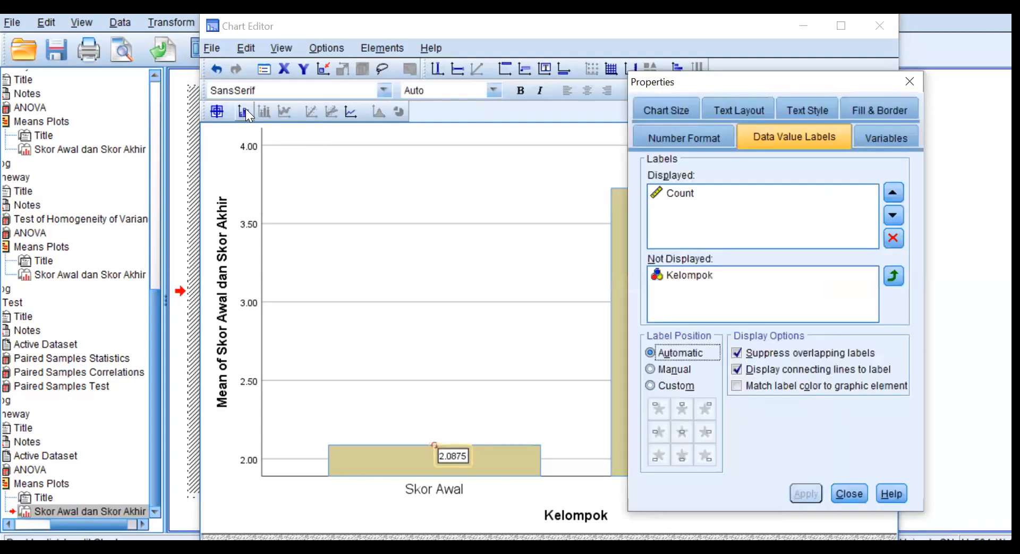
pyautogui.click(849, 492)
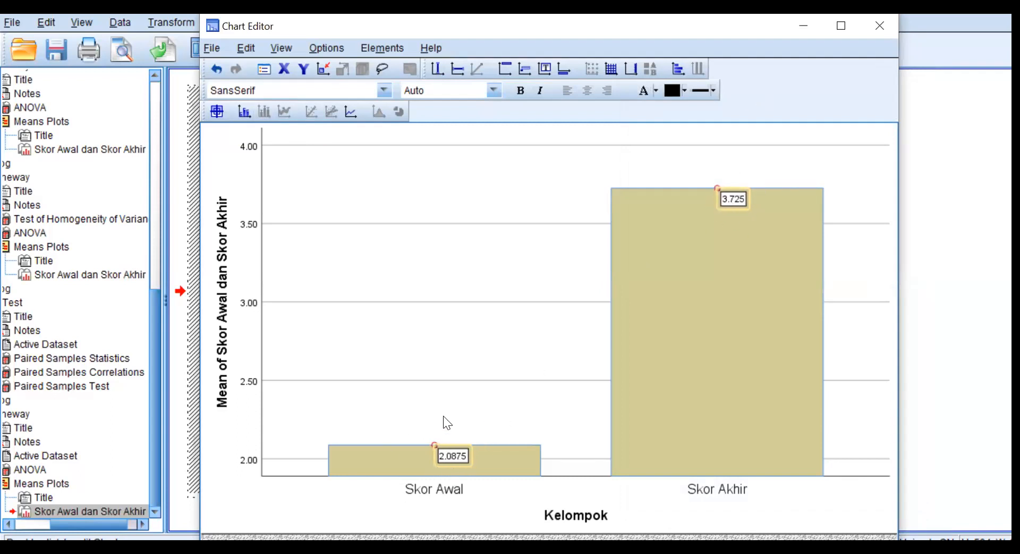
pyautogui.moveTo(455, 455); pyautogui.dragTo(441, 423)
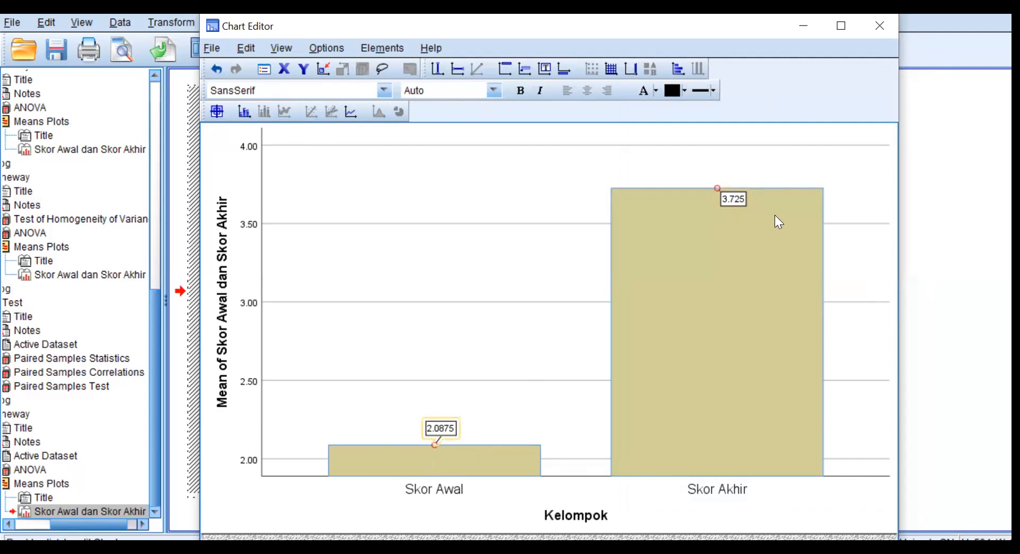
pyautogui.moveTo(731, 197); pyautogui.dragTo(717, 169)
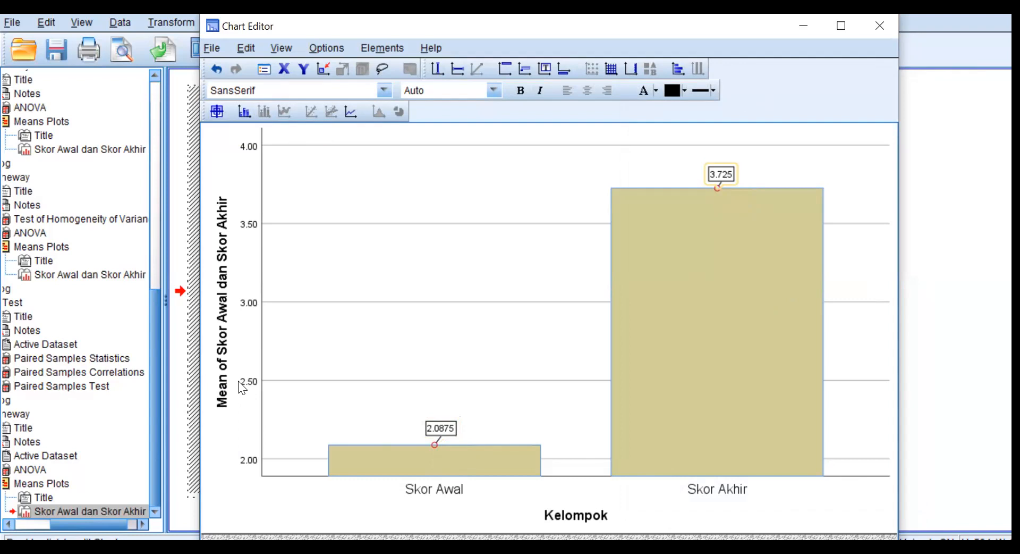
# Shorten the vertical axis title of the bar chart to "Mean".
pyautogui.doubleClick(225, 308)
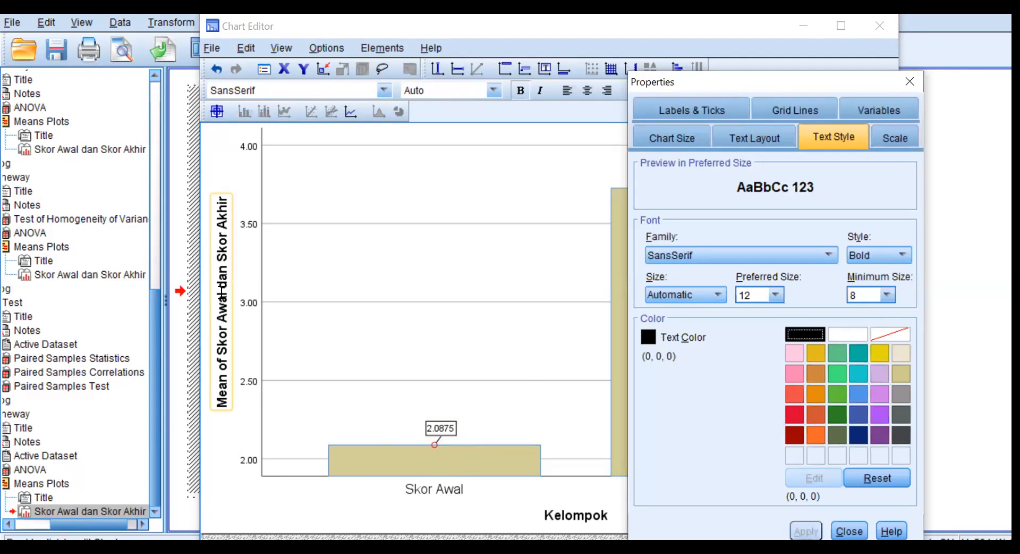
pyautogui.click(222, 289)
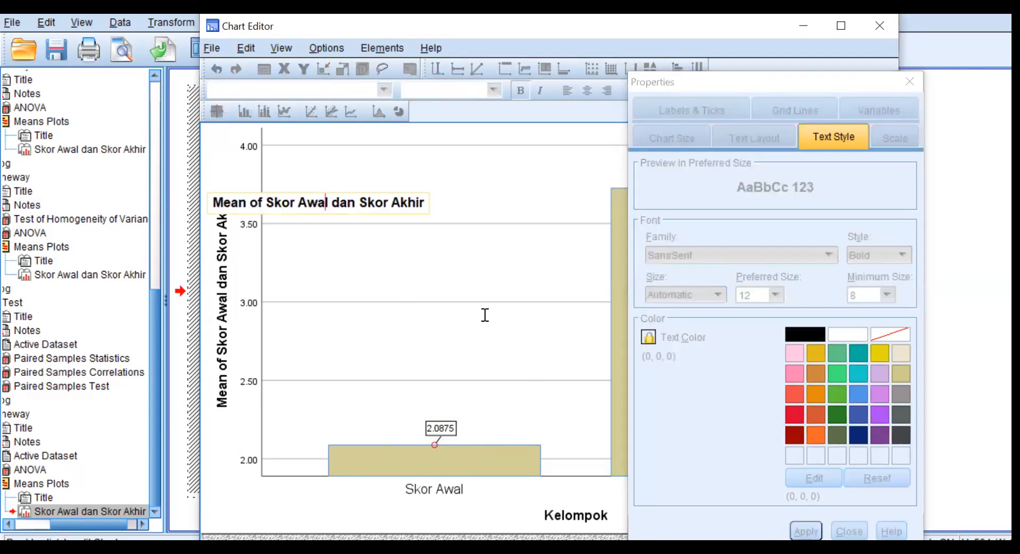
pyautogui.press('Left')
pyautogui.press('Left')
pyautogui.press('Left')
pyautogui.press('Left')
pyautogui.press('Left')
pyautogui.press('Left')
pyautogui.press('Left')
pyautogui.press('Left')
pyautogui.press('Left')
pyautogui.press('Left')
pyautogui.press('Left')
pyautogui.press('Delete')
pyautogui.press('Delete')
pyautogui.press('Delete')
pyautogui.press('Delete')
pyautogui.press('Delete')
pyautogui.press('Delete')
pyautogui.press('Delete')
pyautogui.press('Delete')
pyautogui.press('Delete')
pyautogui.press('Delete')
pyautogui.press('Delete')
pyautogui.press('Delete')
pyautogui.press('Delete')
pyautogui.press('Delete')
pyautogui.press('Delete')
pyautogui.press('Delete')
pyautogui.press('Delete')
pyautogui.press('Delete')
pyautogui.press('Delete')
pyautogui.press('Delete')
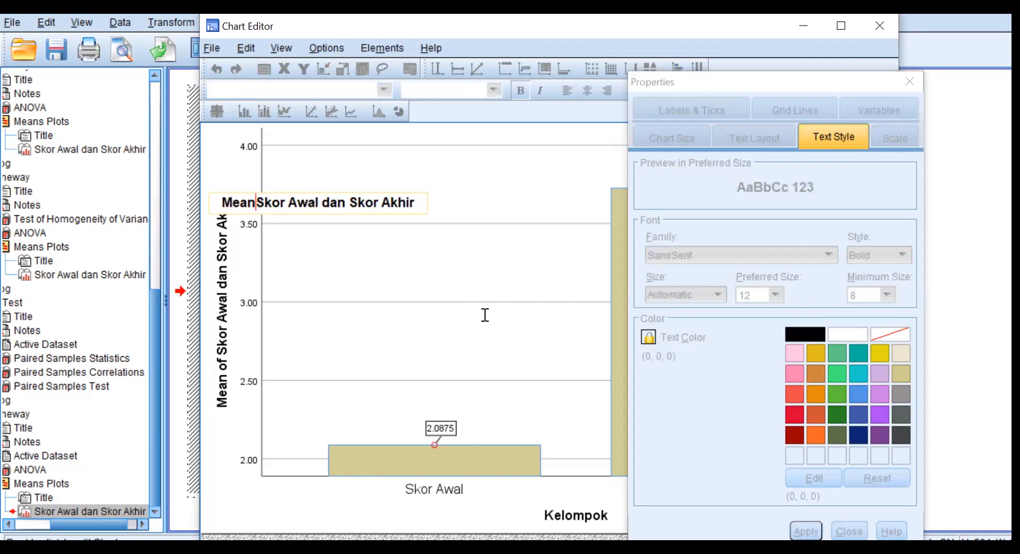
pyautogui.press('Delete')
pyautogui.press('Delete')
pyautogui.press('Delete')
pyautogui.press('Delete')
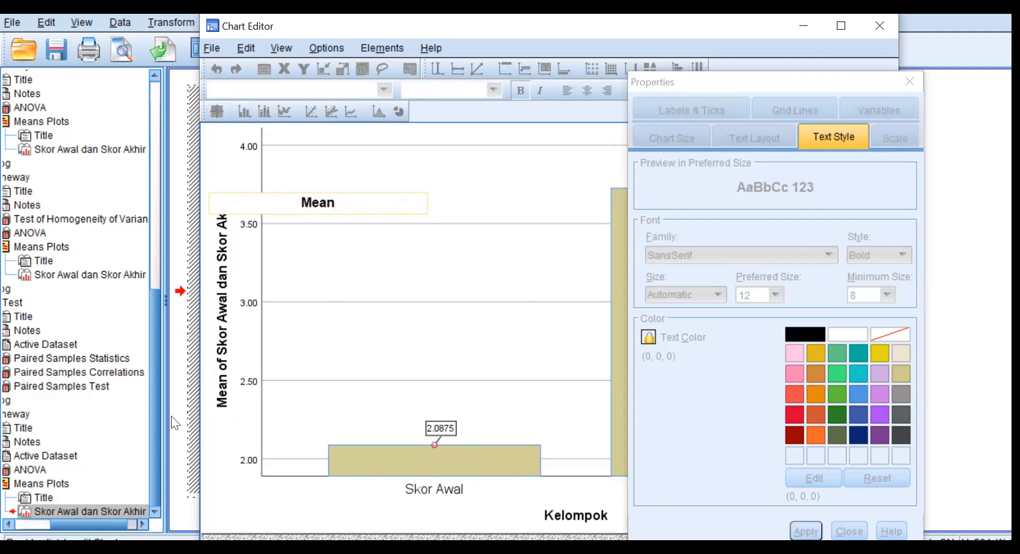
pyautogui.click(239, 436)
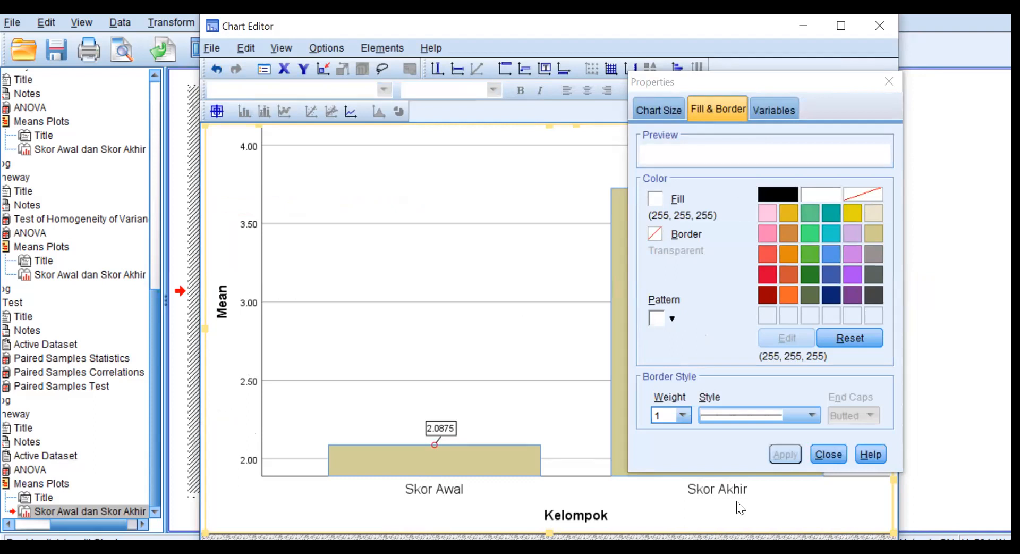
# Delete the "Kelompok" title text from the horizontal axis and close the properties.
pyautogui.click(584, 515)
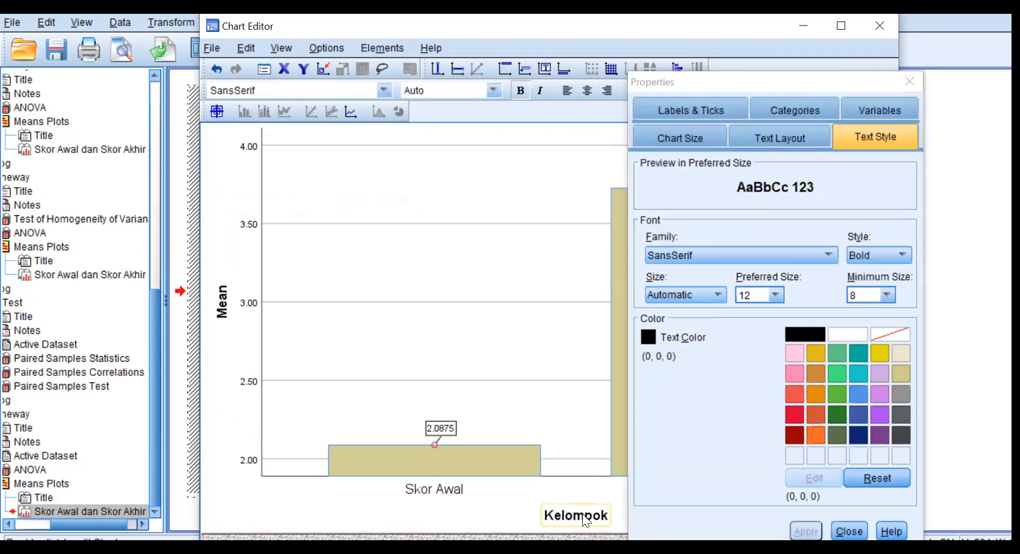
pyautogui.click(584, 513)
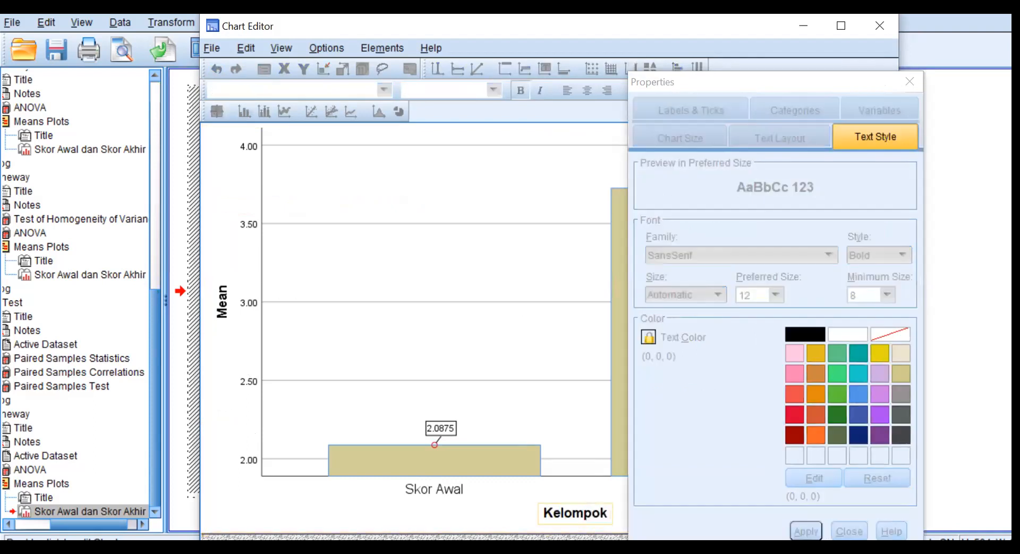
pyautogui.press('Delete')
pyautogui.press('Delete')
pyautogui.press('BackSpace')
pyautogui.press('BackSpace')
pyautogui.press('BackSpace')
pyautogui.press('BackSpace')
pyautogui.press('BackSpace')
pyautogui.press('BackSpace')
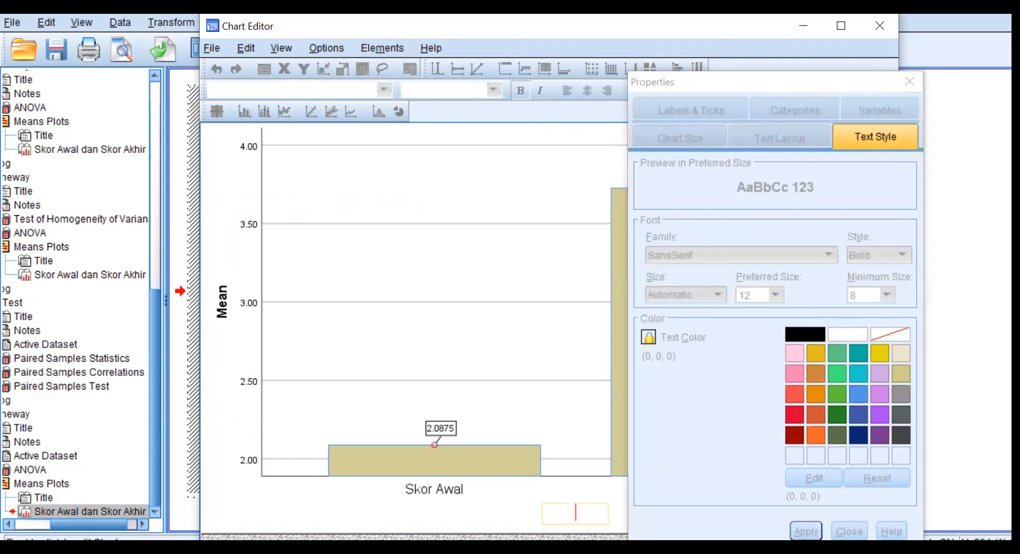
pyautogui.click(521, 509)
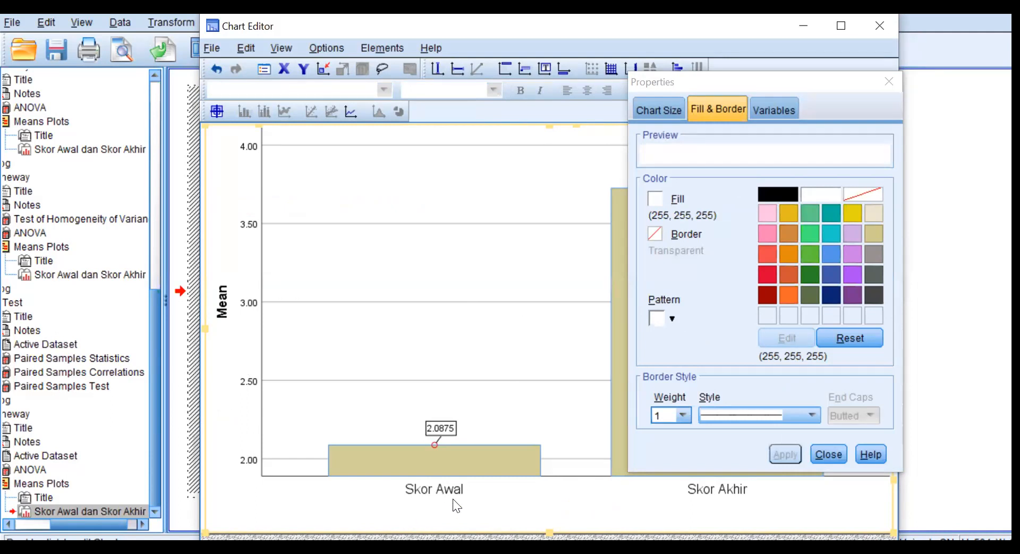
pyautogui.click(829, 454)
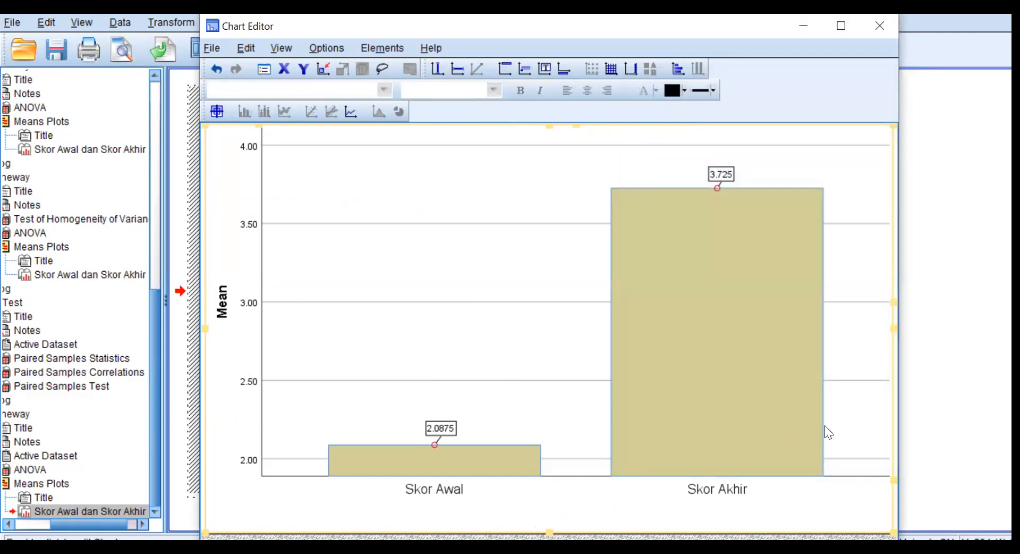
# Set the category axis labels to a custom orientation of 325 degrees and close the chart editor.
pyautogui.doubleClick(441, 489)
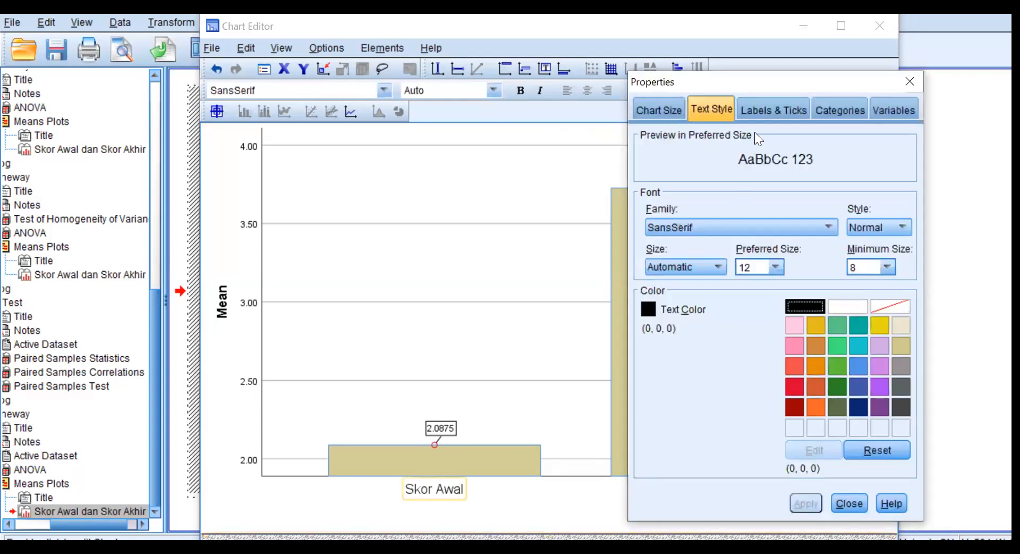
pyautogui.click(792, 110)
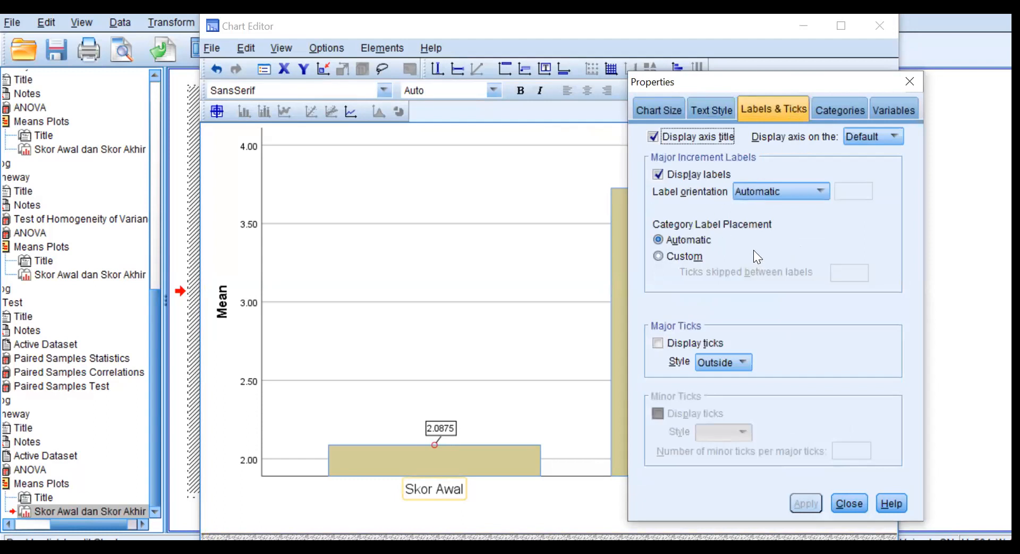
pyautogui.click(821, 190)
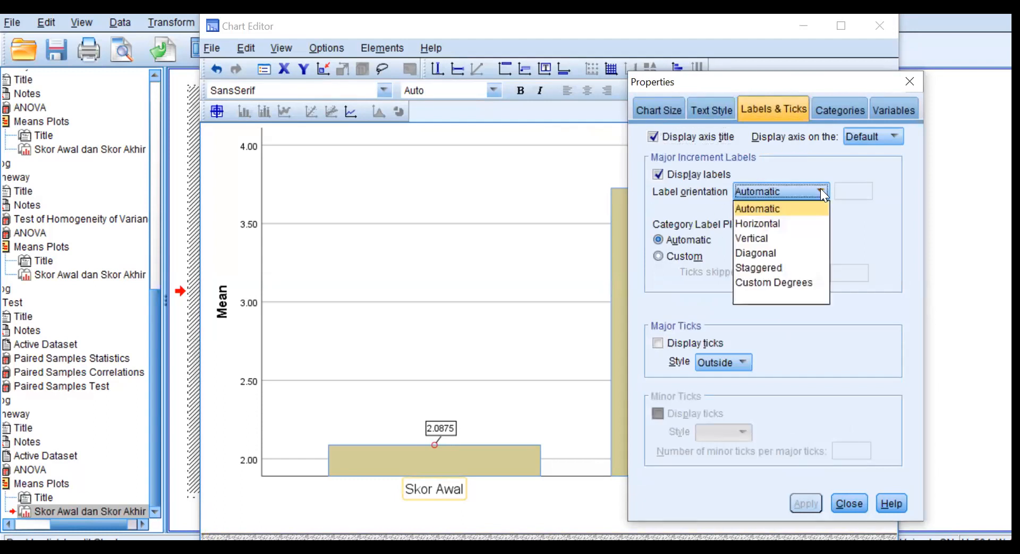
pyautogui.click(799, 284)
pyautogui.click(847, 195)
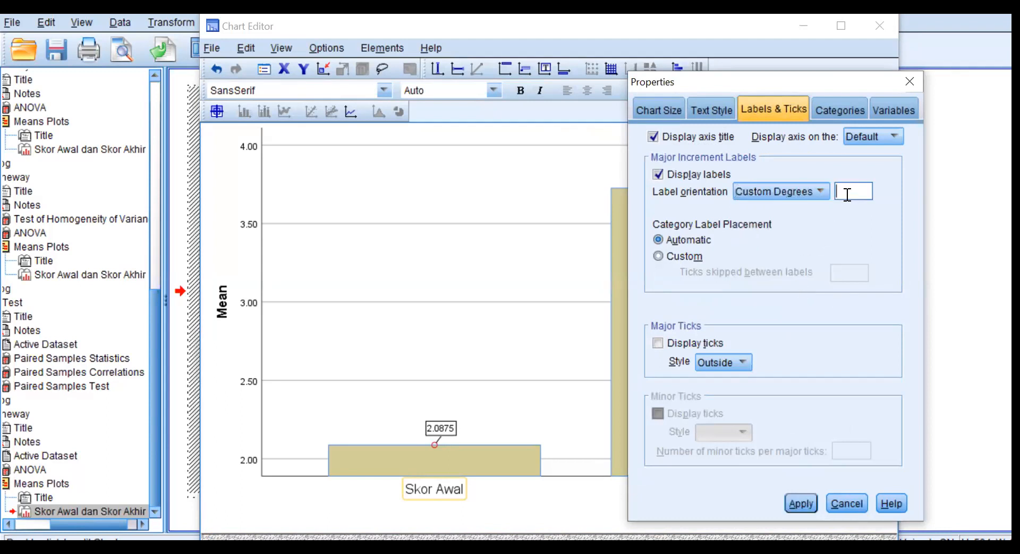
pyautogui.write('325')
pyautogui.click(800, 502)
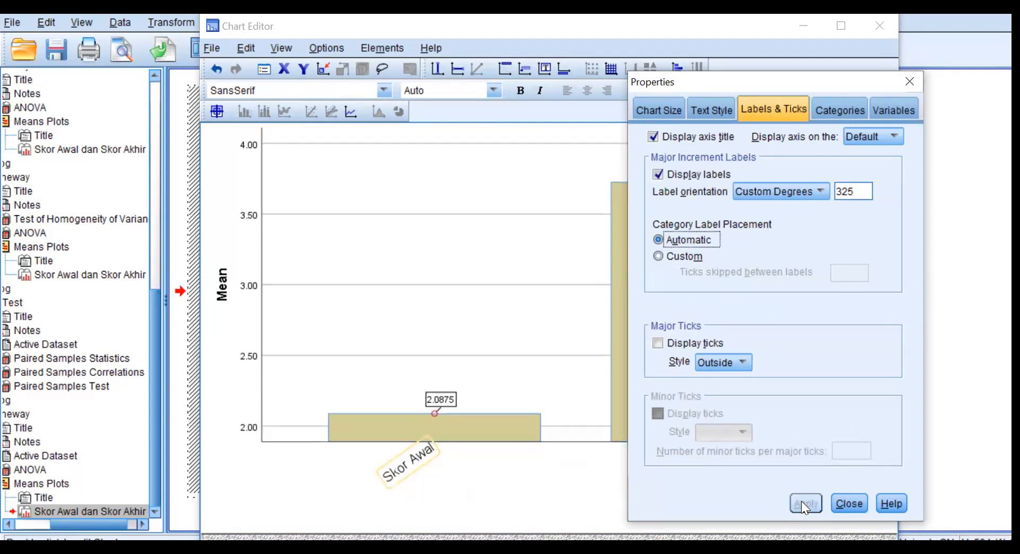
pyautogui.click(852, 505)
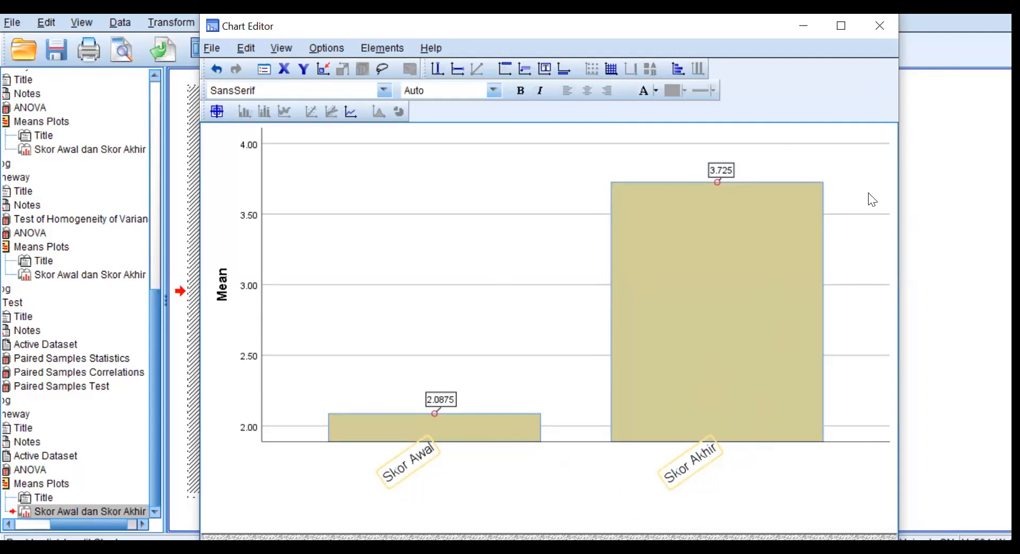
pyautogui.click(880, 26)
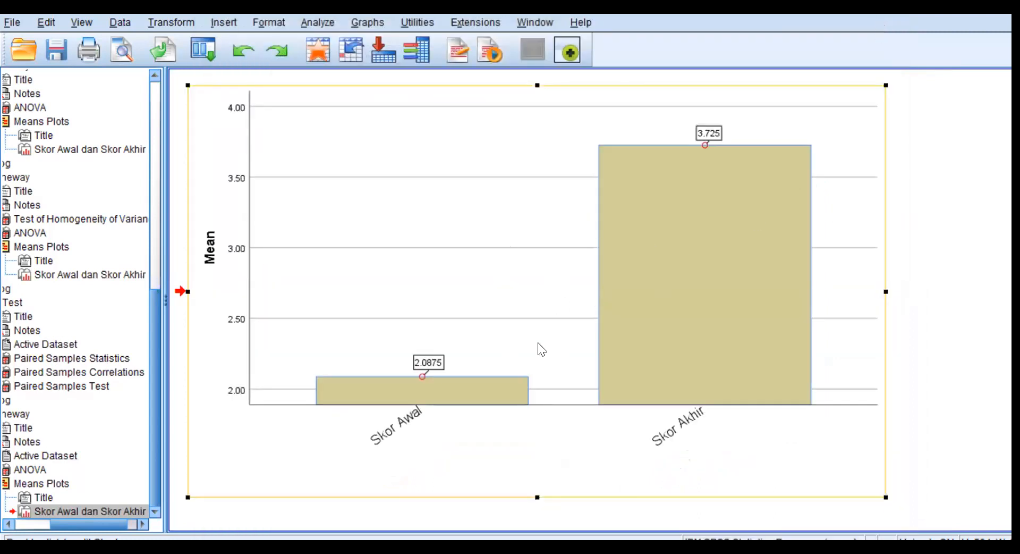
# Copy the finished bar chart from the output document as an image.
pyautogui.rightClick(460, 218)
pyautogui.moveTo(484, 272)
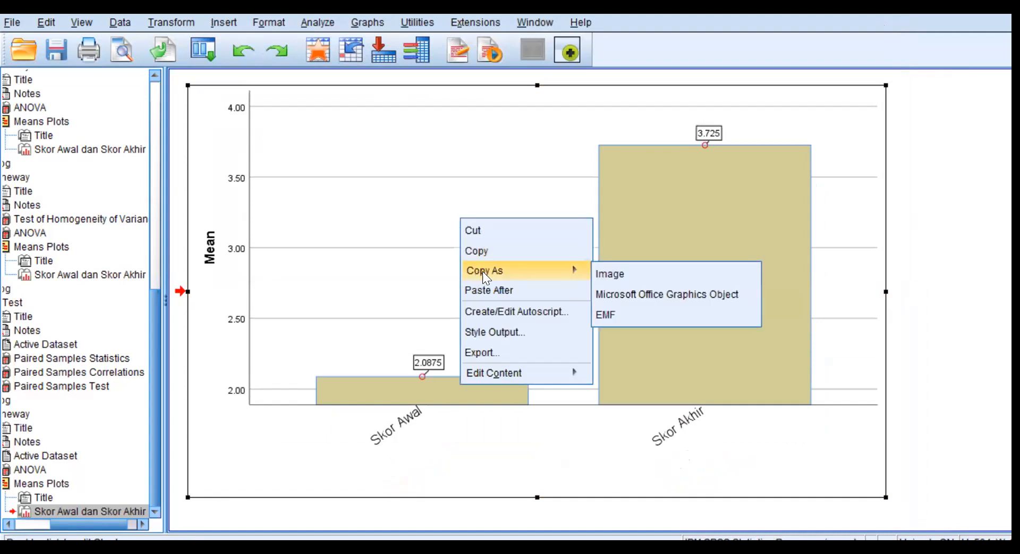
pyautogui.click(632, 274)
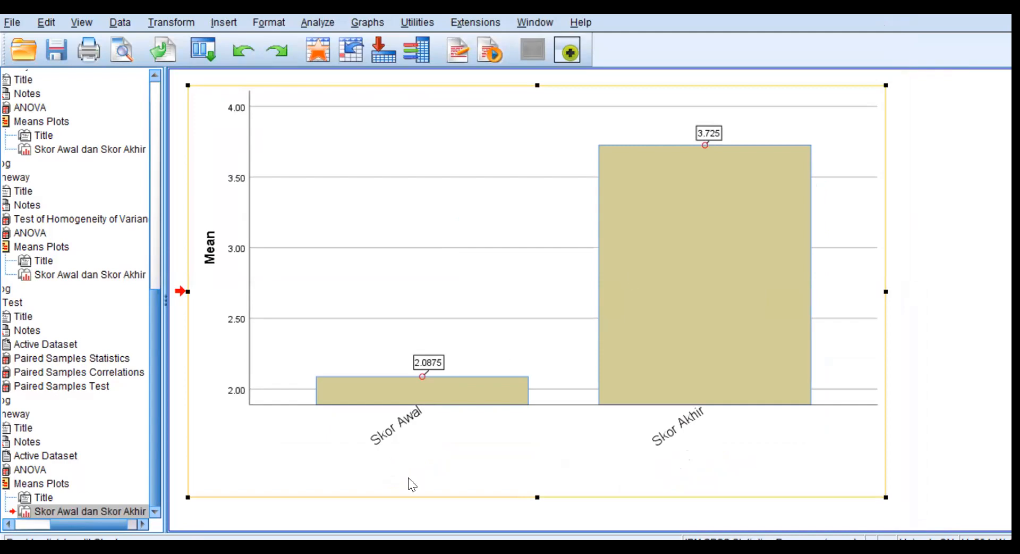
# Switch to Word and create a blank document using the No Spacing style.
pyautogui.hotkey('alt', 'Tab')
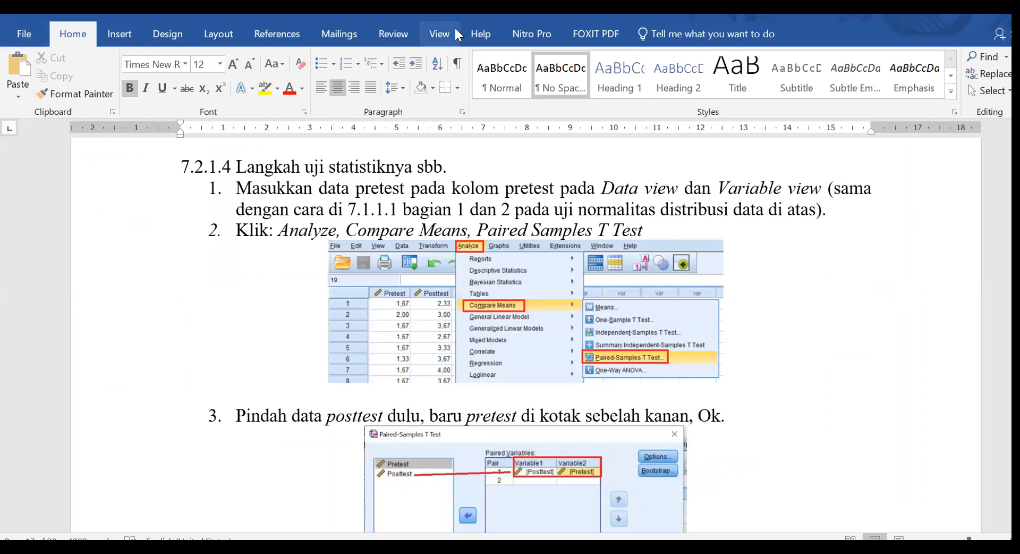
pyautogui.click(25, 36)
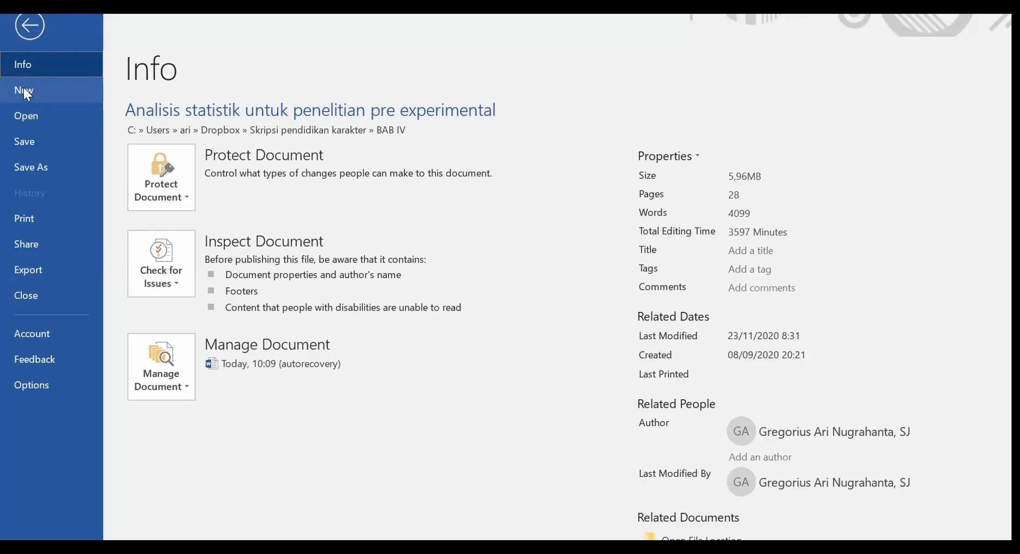
pyautogui.click(24, 90)
pyautogui.click(199, 315)
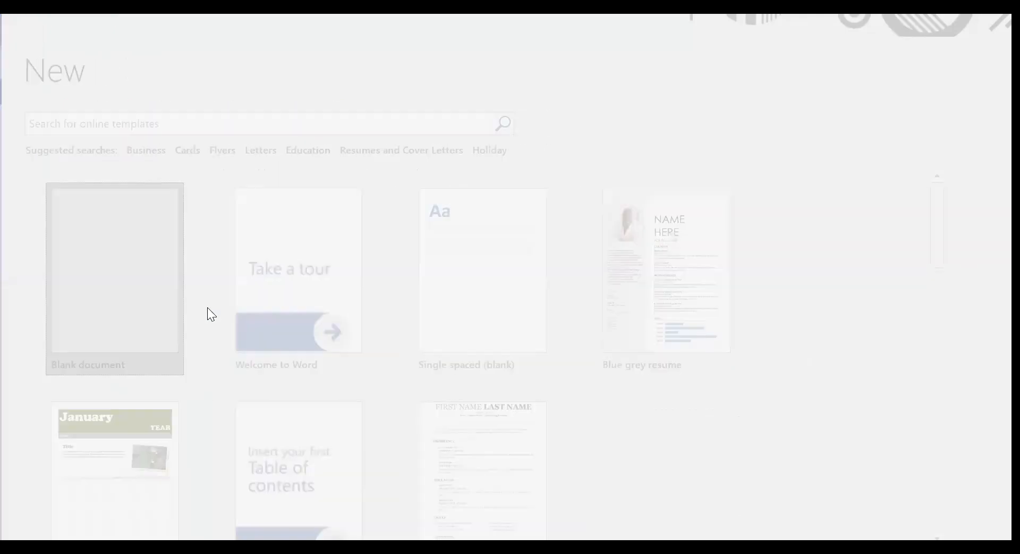
pyautogui.click(564, 80)
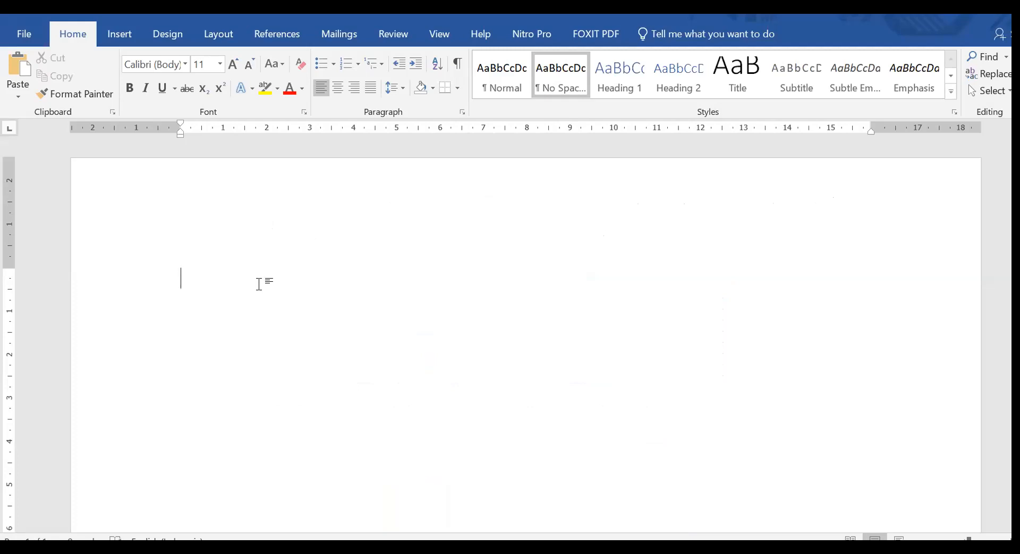
# Paste the copied chart into the blank document and shrink it proportionally to about 10 cm wide.
pyautogui.rightClick(259, 284)
pyautogui.click(292, 352)
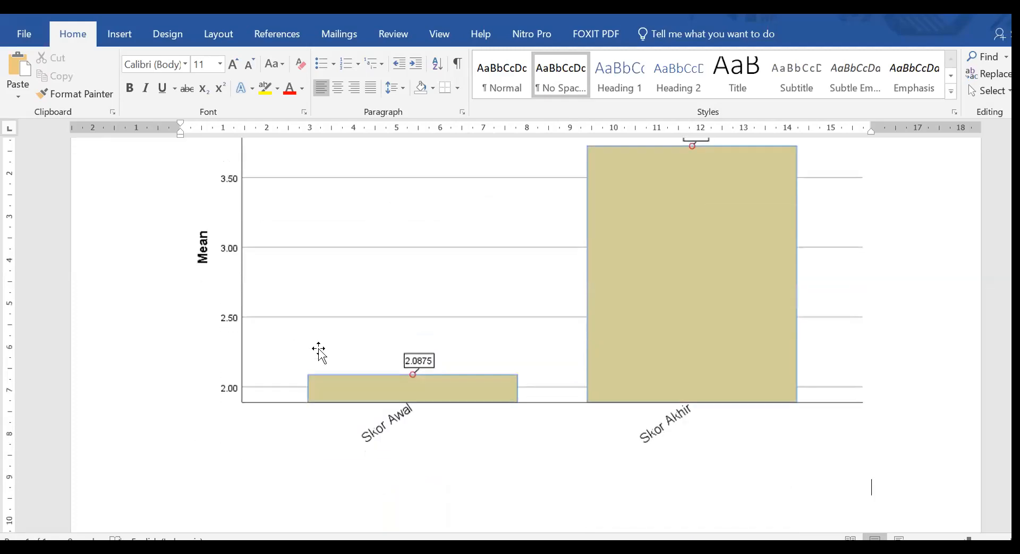
pyautogui.click(741, 324)
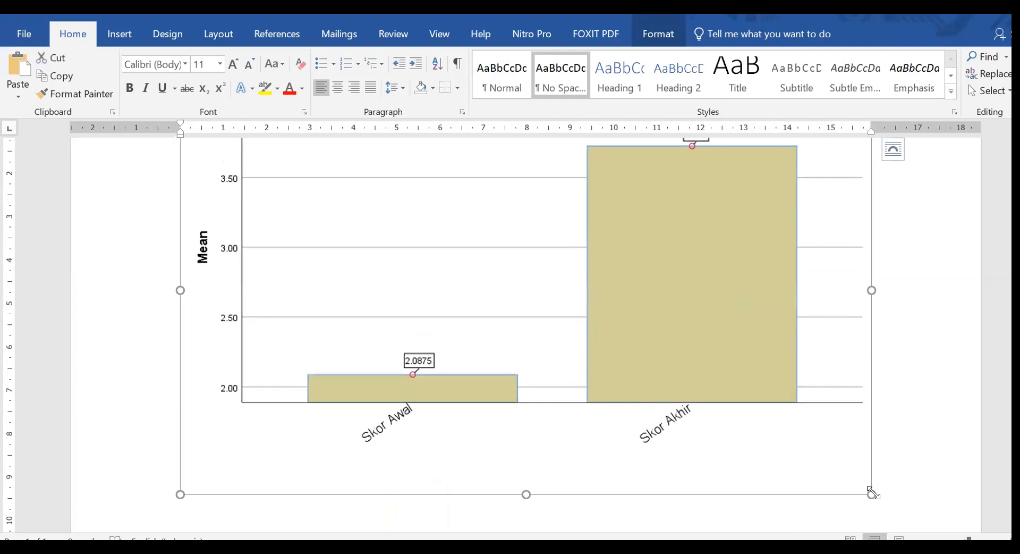
pyautogui.moveTo(860, 487); pyautogui.dragTo(558, 290)
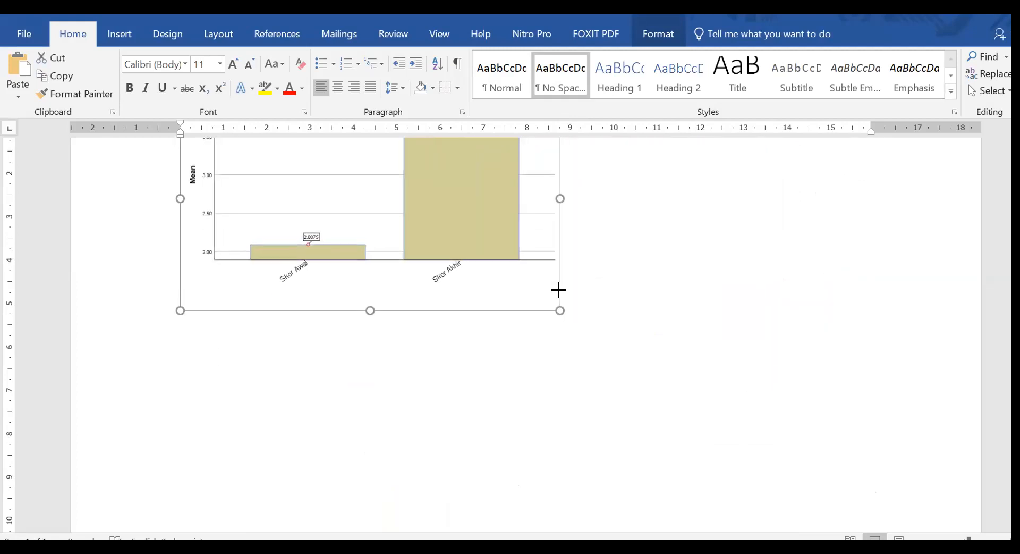
pyautogui.scroll(3, 683, 353)
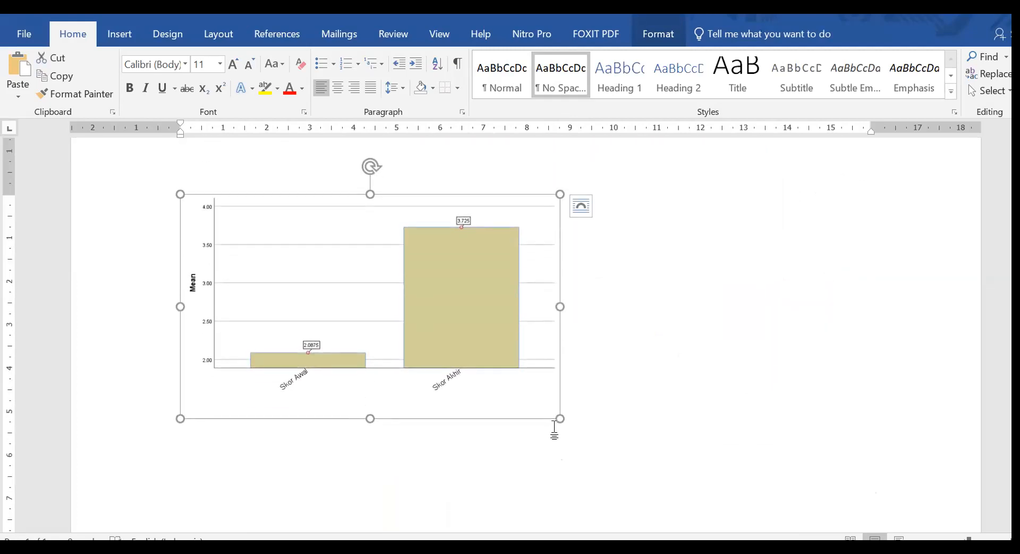
pyautogui.moveTo(560, 418); pyautogui.dragTo(608, 444)
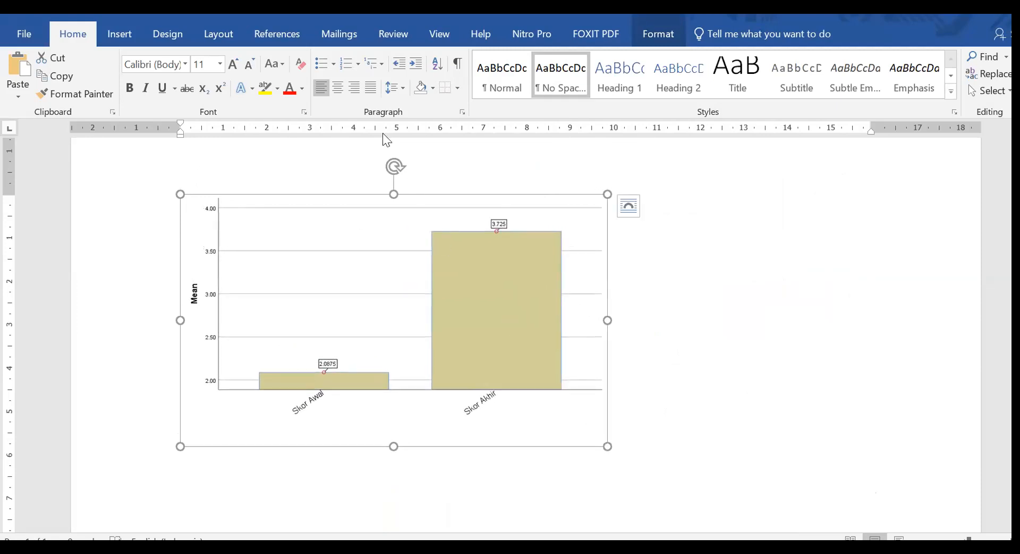
# Centre the chart picture horizontally on the page.
pyautogui.click(338, 88)
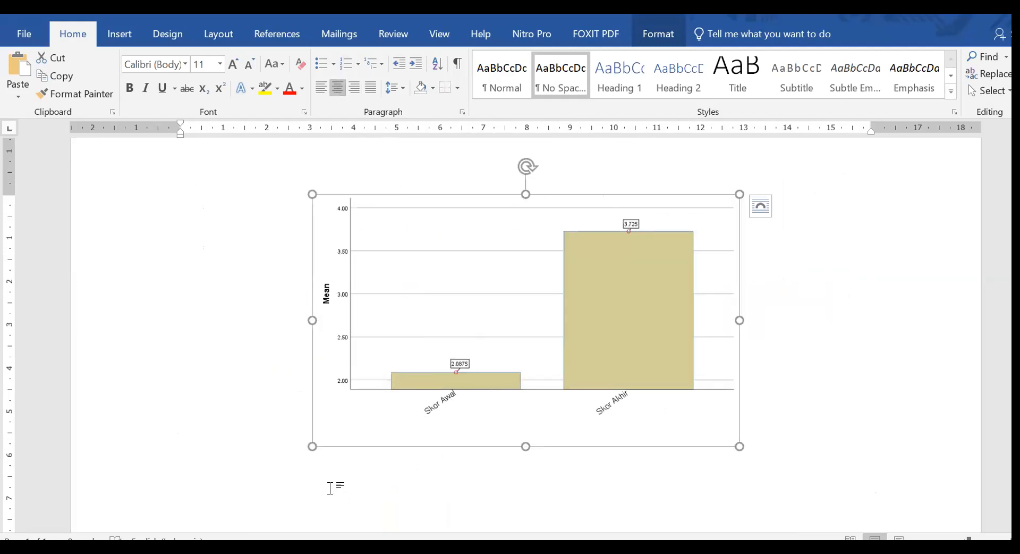
pyautogui.click(329, 488)
pyautogui.click(556, 491)
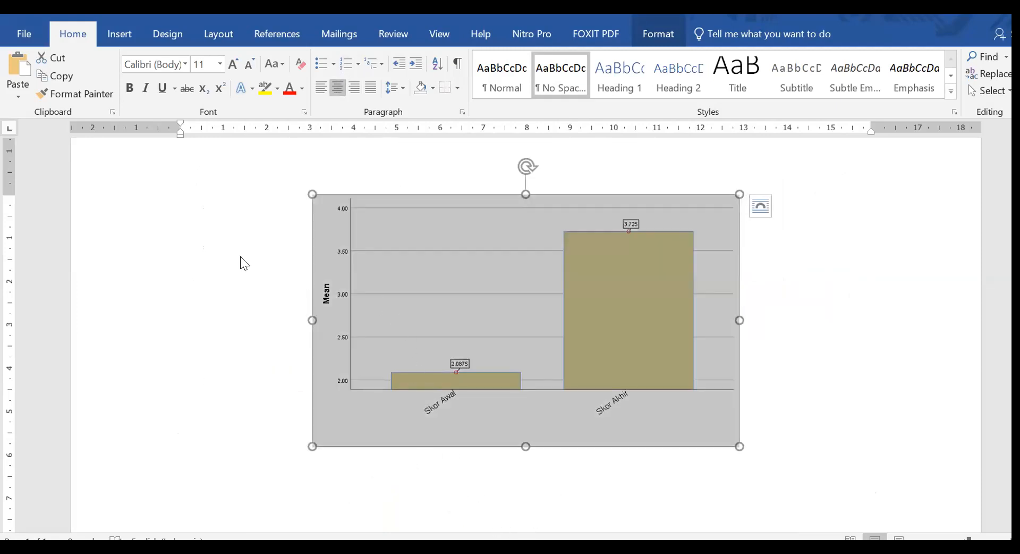
pyautogui.click(243, 264)
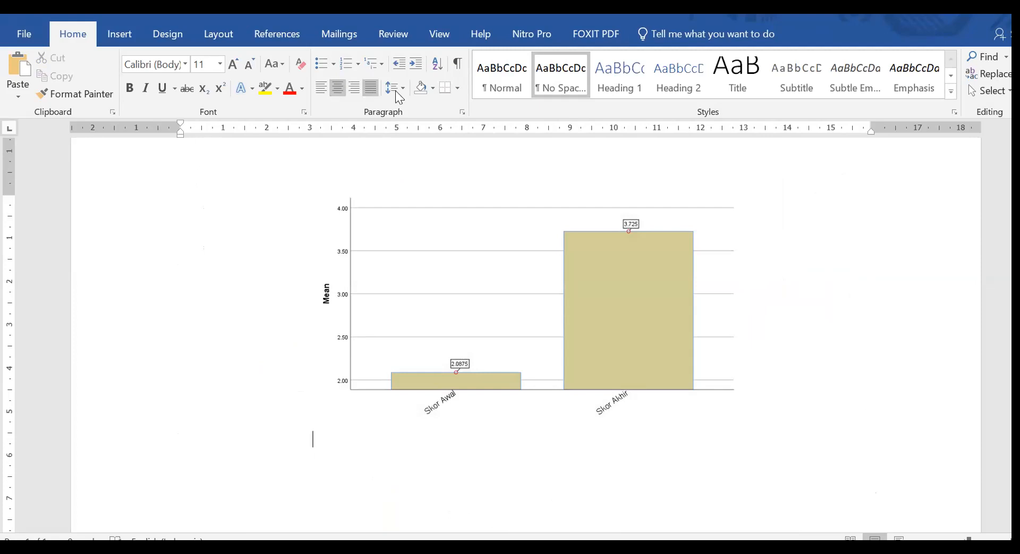
# Start a justified paragraph below the pasted chart picture and insert a default clustered column chart there.
pyautogui.press('Return')
pyautogui.press('Return')
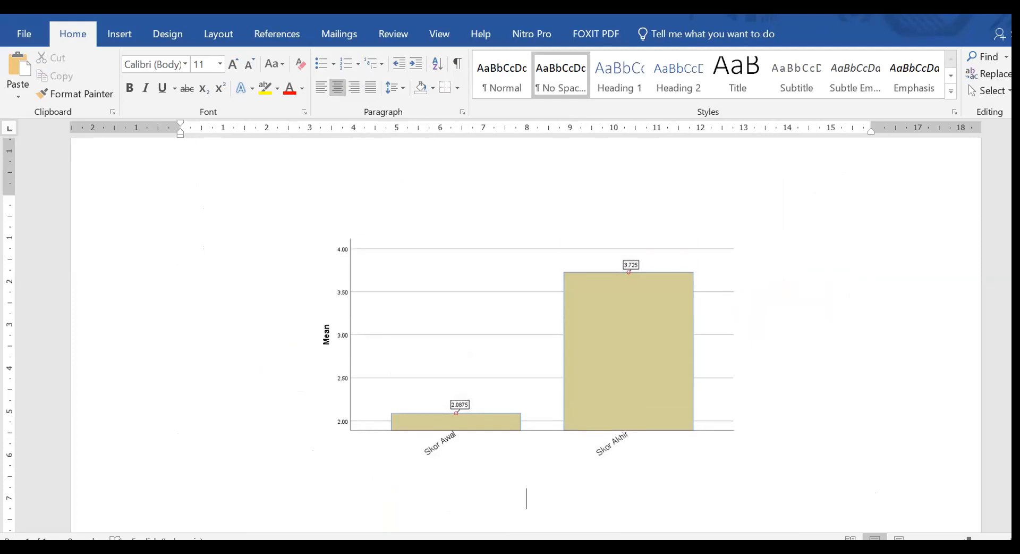
pyautogui.scroll(-5, 633, 334)
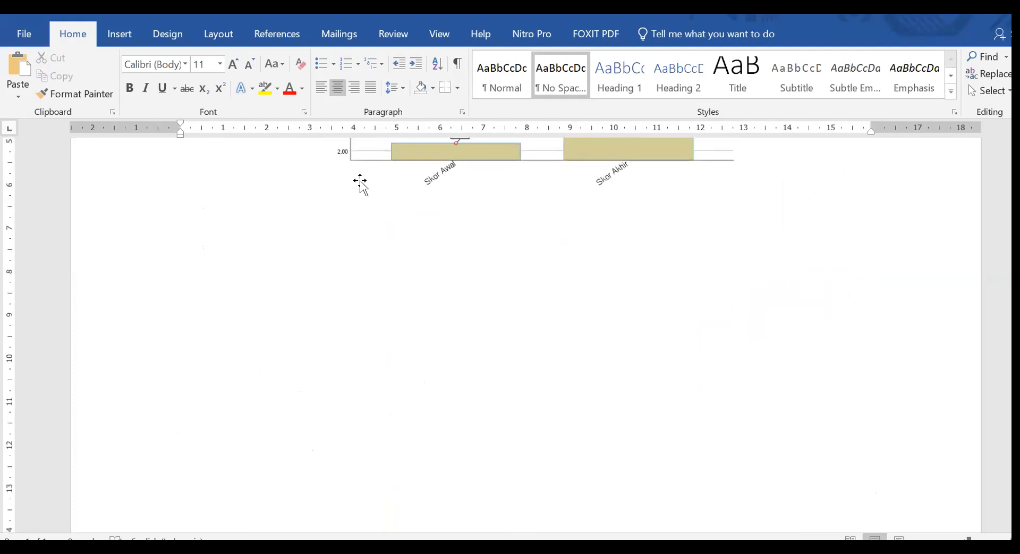
pyautogui.click(372, 88)
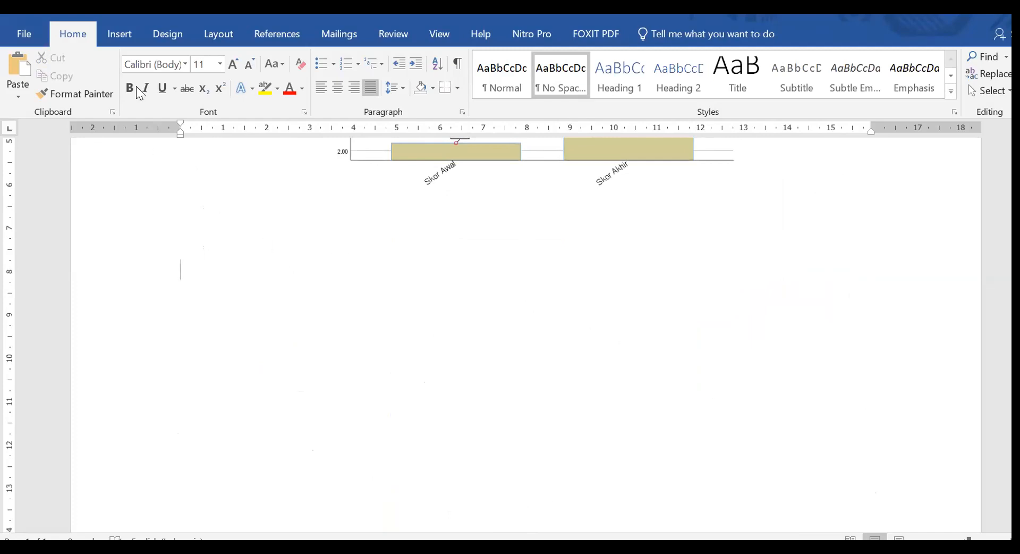
pyautogui.click(127, 34)
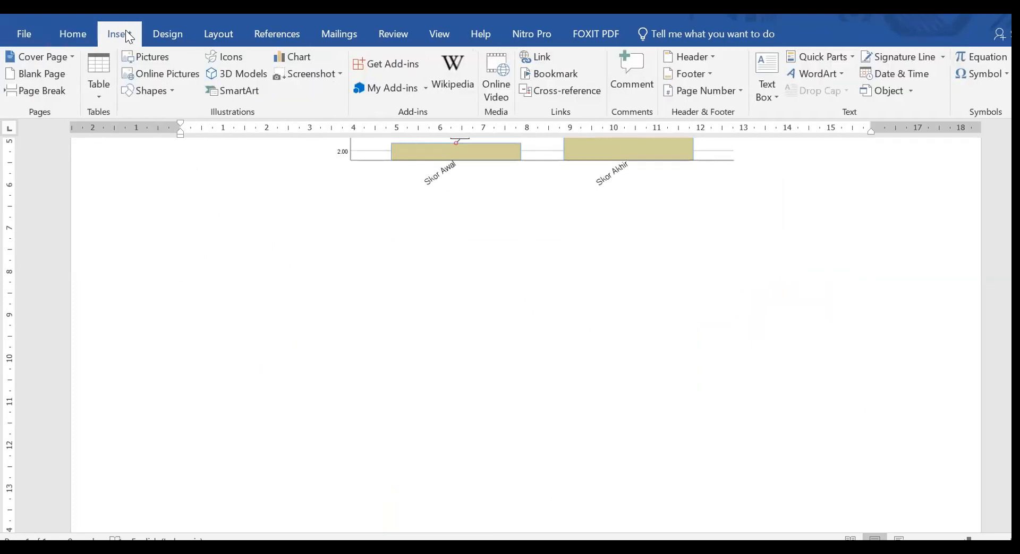
pyautogui.click(298, 57)
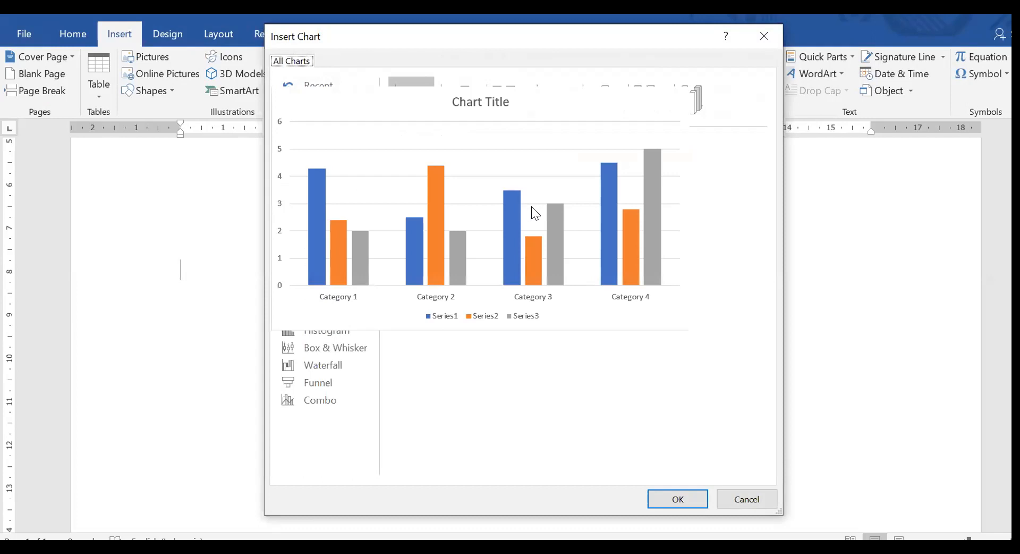
pyautogui.click(687, 498)
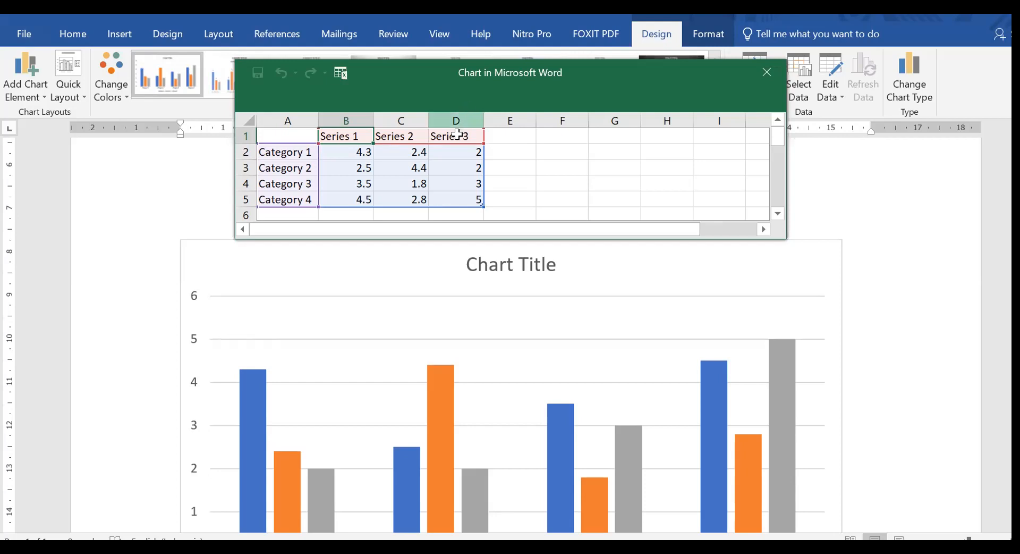
# Delete the Series 3 column from the new chart's data sheet.
pyautogui.click(458, 117)
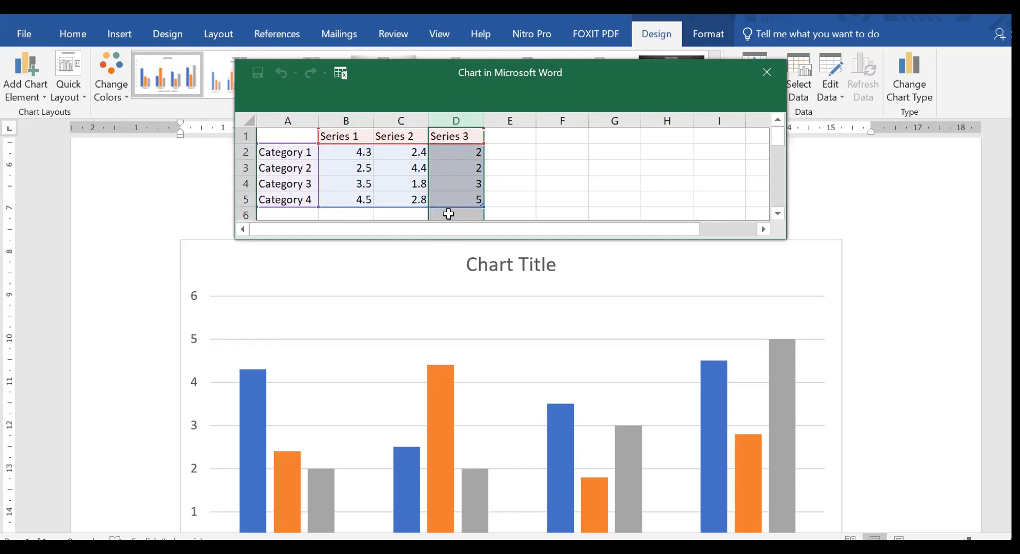
pyautogui.rightClick(448, 116)
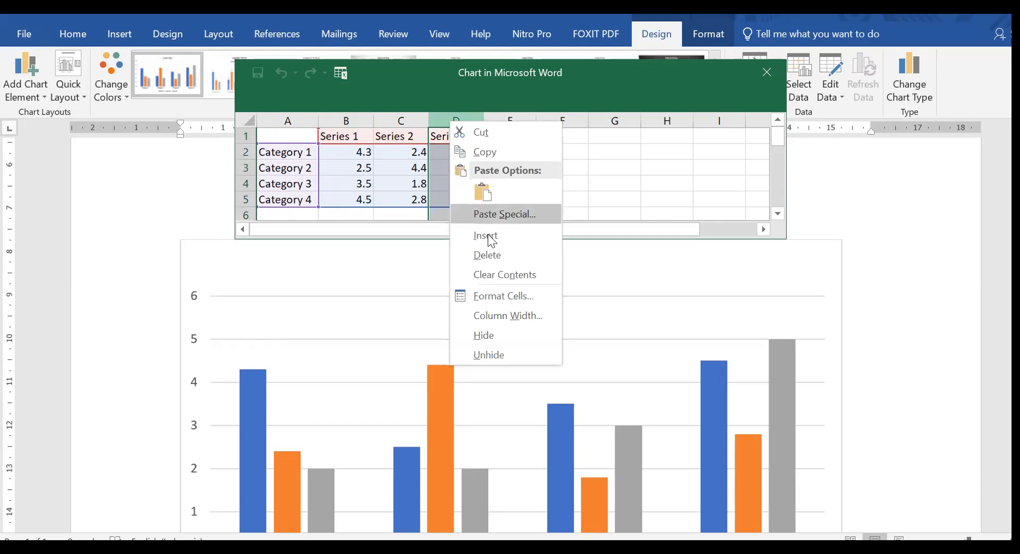
pyautogui.click(493, 253)
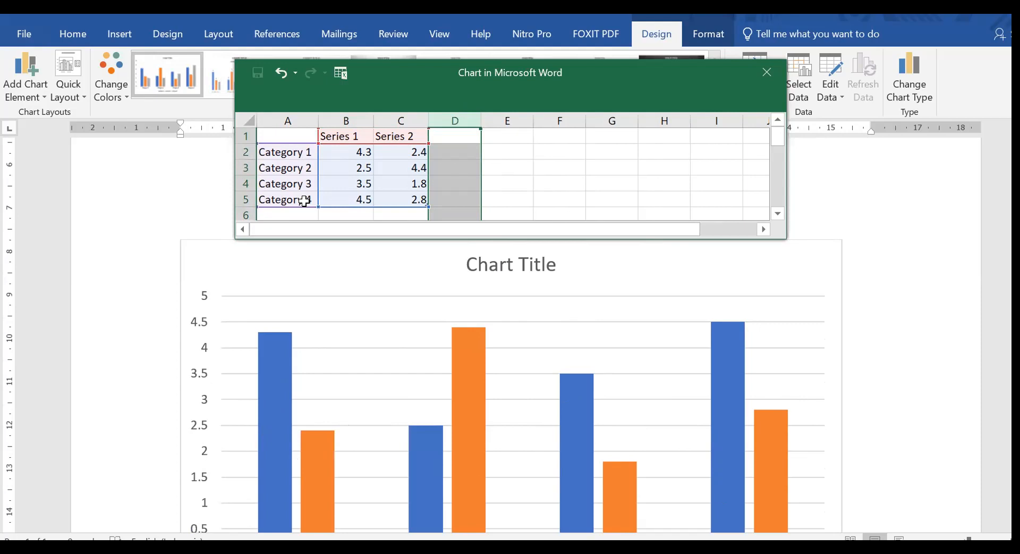
pyautogui.click(547, 212)
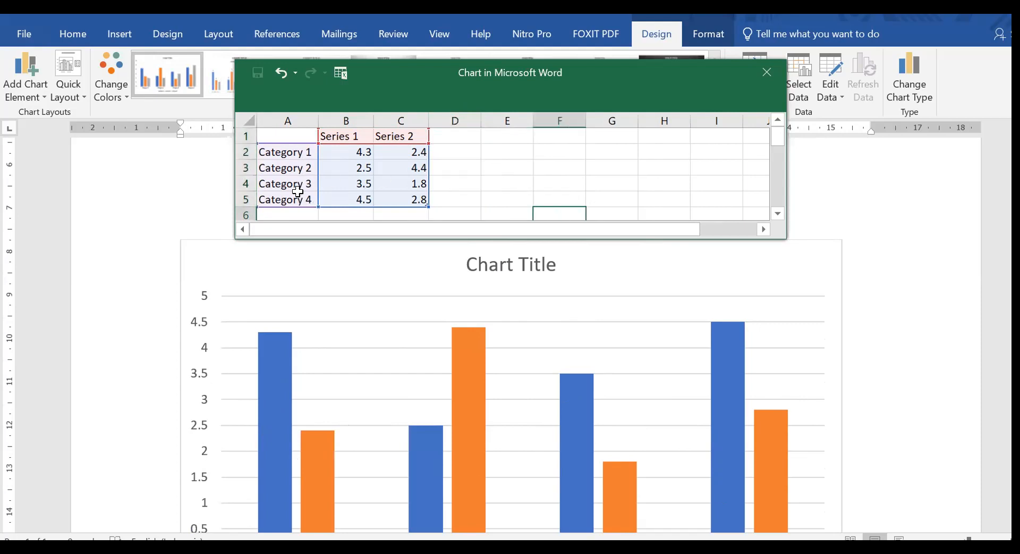
# Delete the Category 2, Category 3 and Category 4 rows from the chart's data sheet.
pyautogui.click(244, 167)
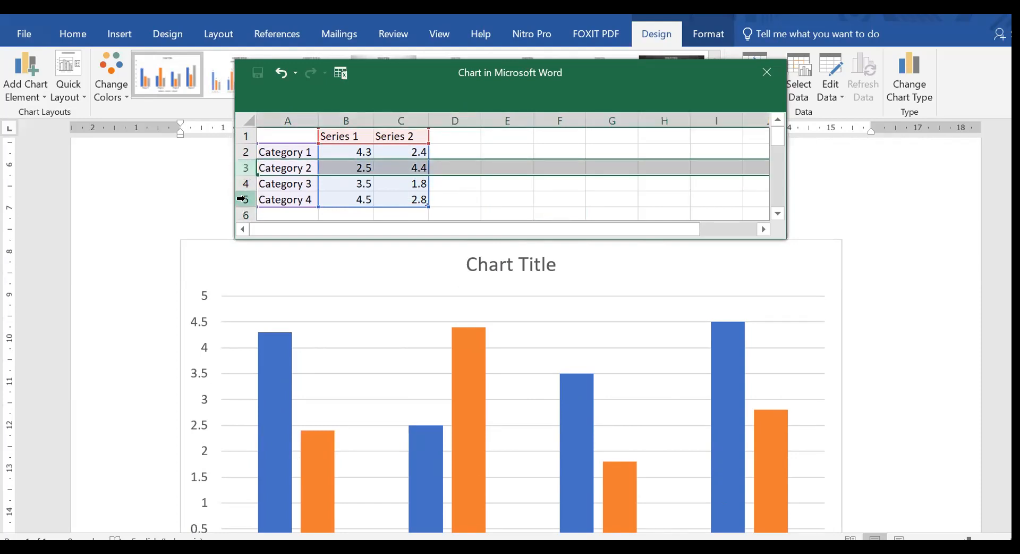
pyautogui.rightClick(240, 167)
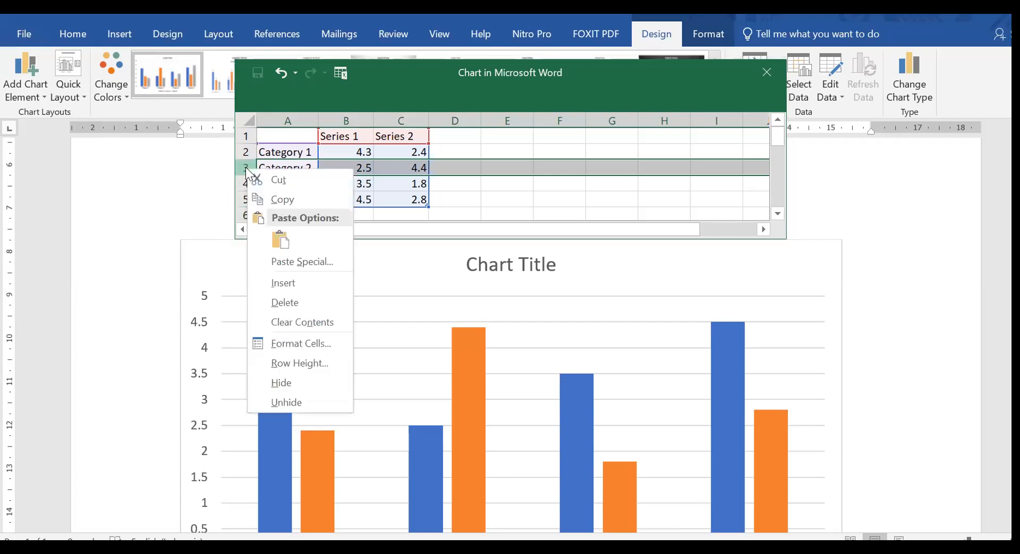
pyautogui.click(288, 298)
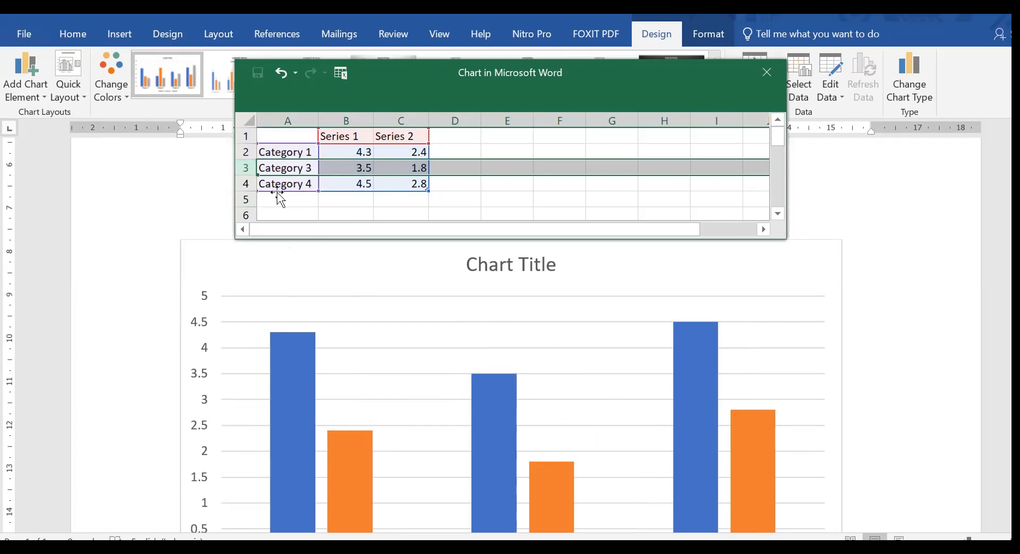
pyautogui.rightClick(245, 167)
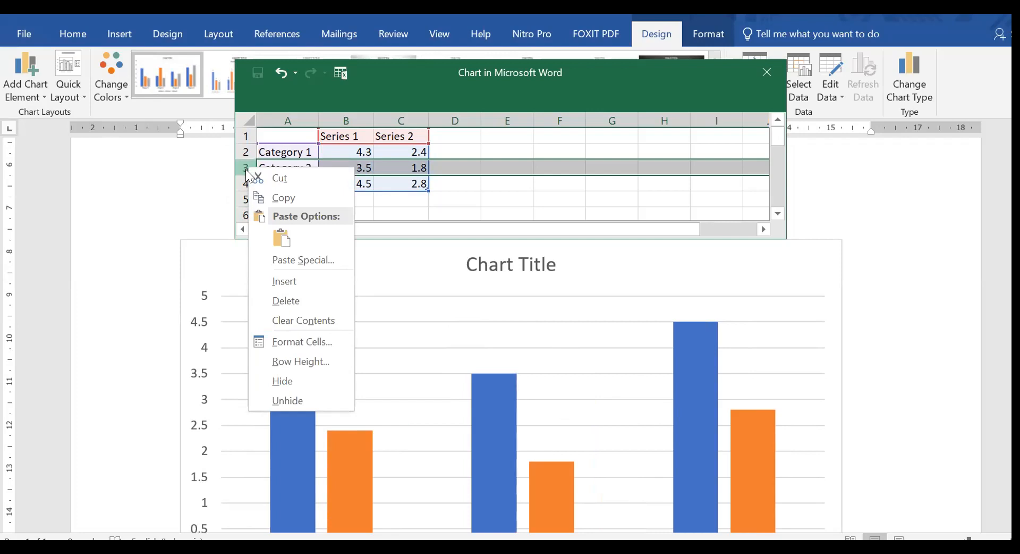
pyautogui.click(293, 299)
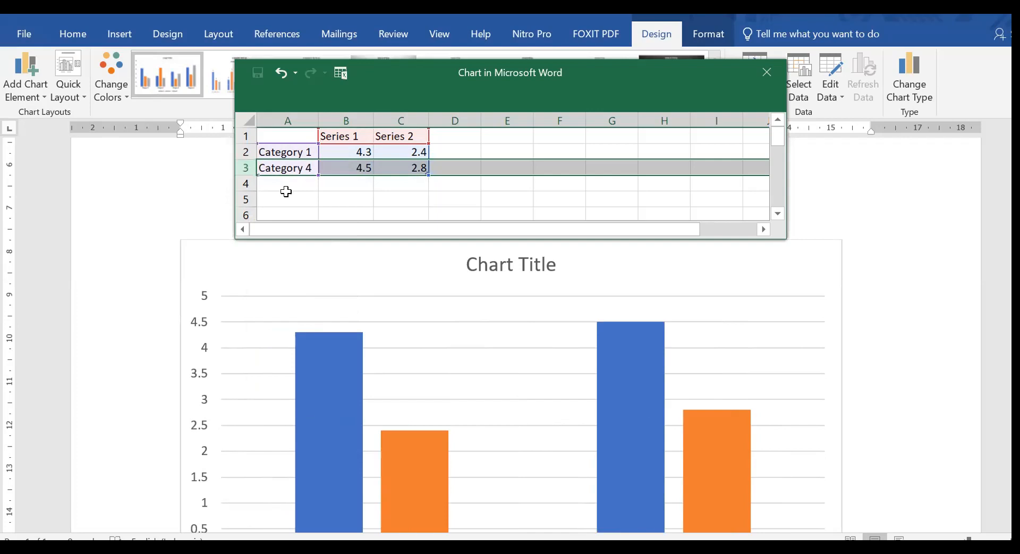
pyautogui.rightClick(239, 166)
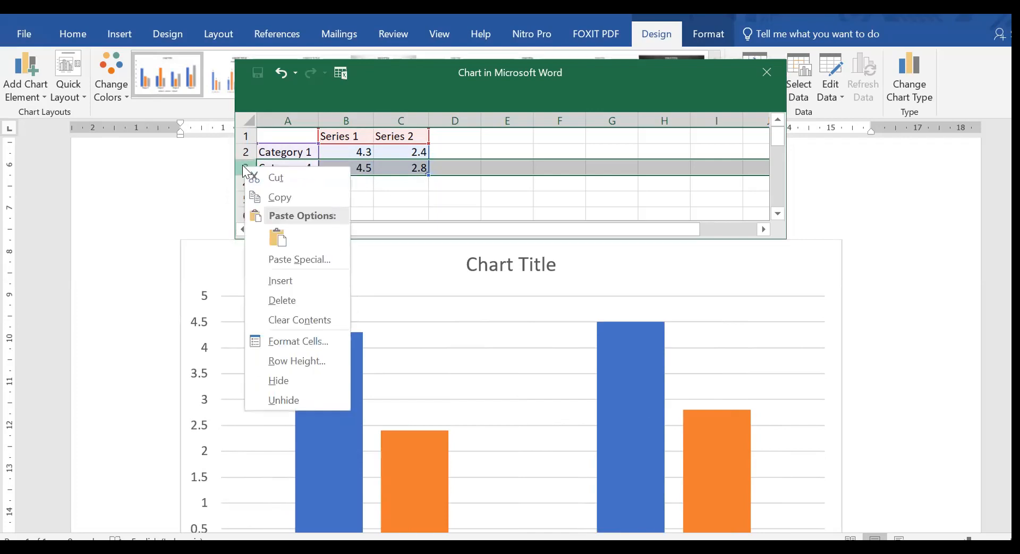
pyautogui.click(301, 296)
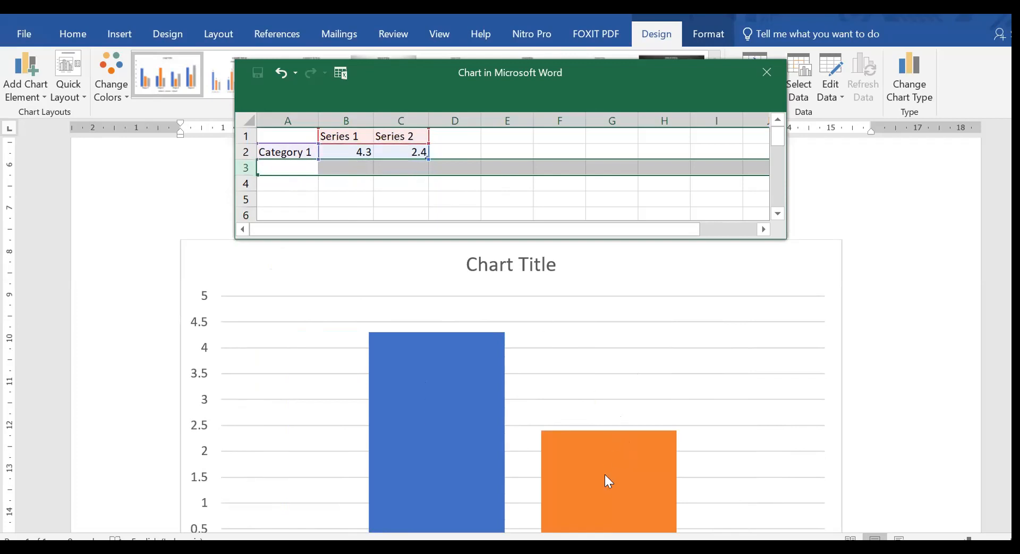
# Rename the Series 1 and Series 2 headers in the chart data to "Skor Awal" and "Skor Akhir".
pyautogui.click(346, 136)
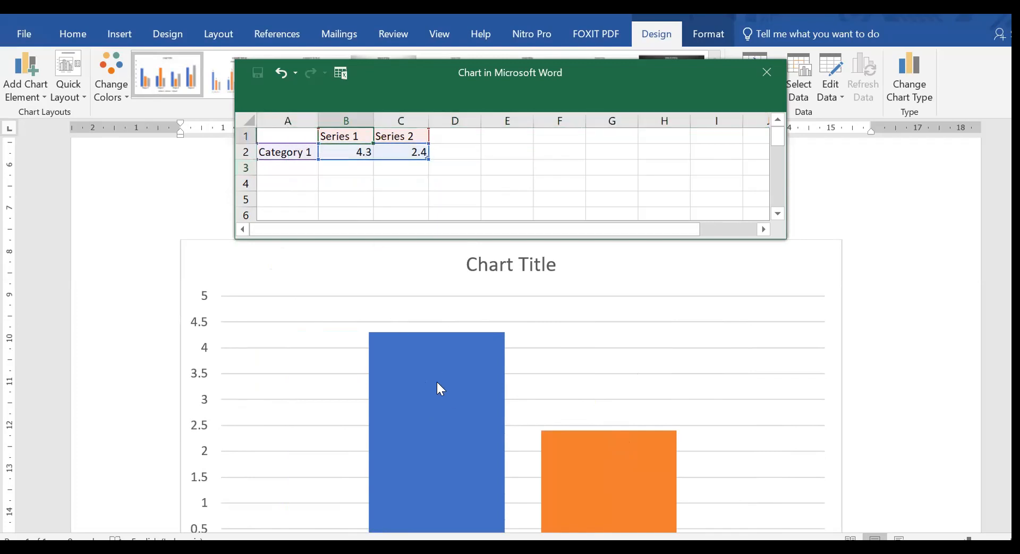
pyautogui.write('Skor')
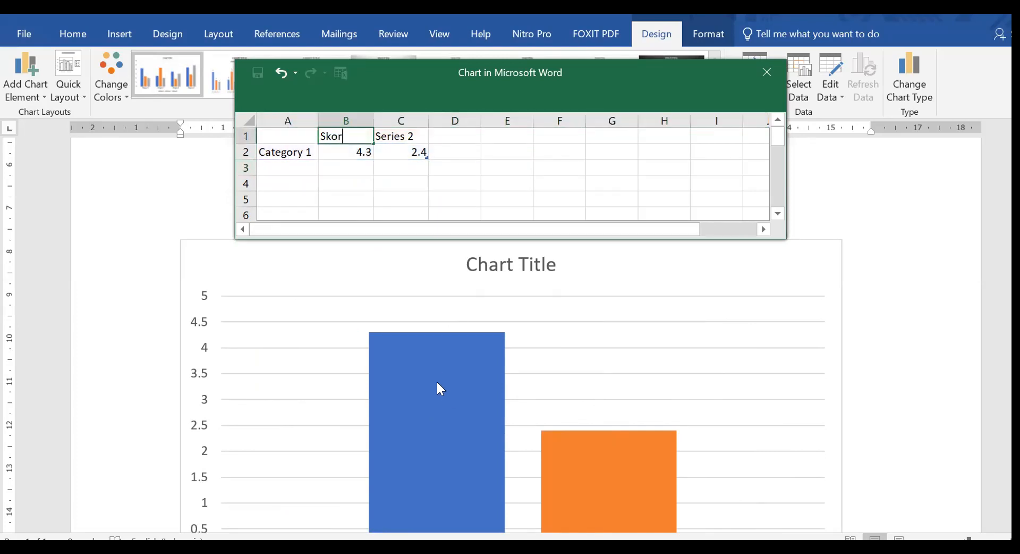
pyautogui.write(' Awal')
pyautogui.click(409, 134)
pyautogui.write('Skor Akhir')
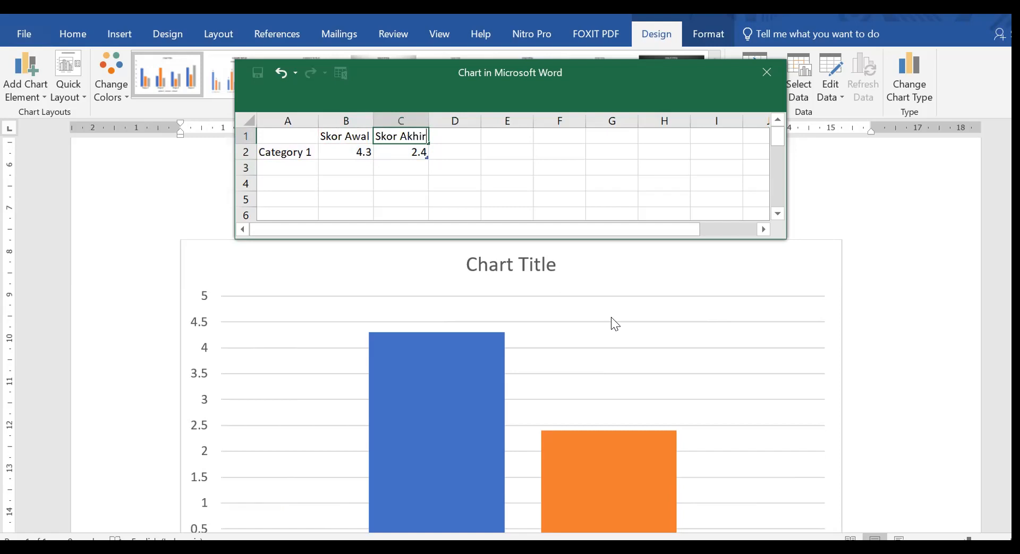
# Set the Category 1 values to 2.0875 for Skor Awal and 3.725 for Skor Akhir.
pyautogui.click(359, 150)
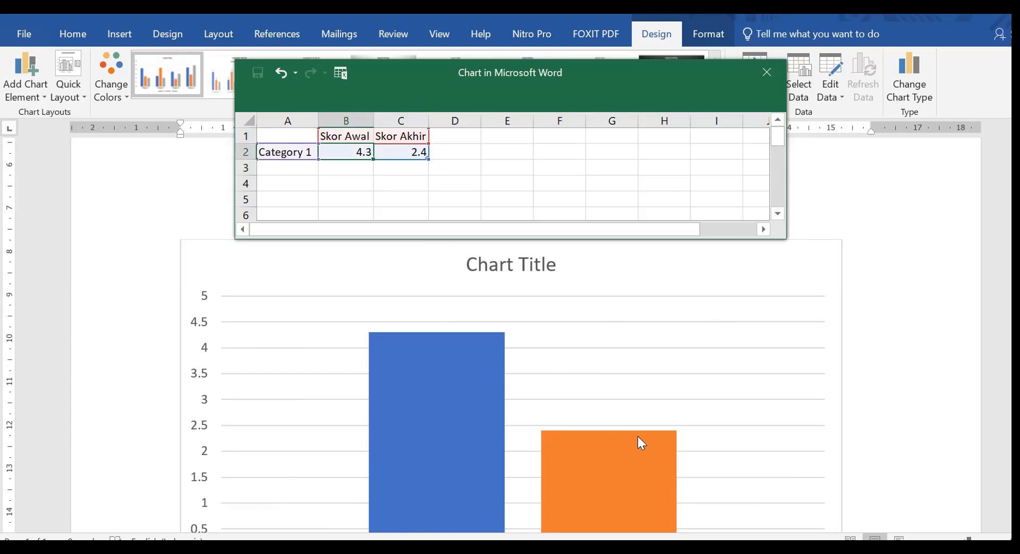
pyautogui.press('Down')
pyautogui.press('Up')
pyautogui.write('2.')
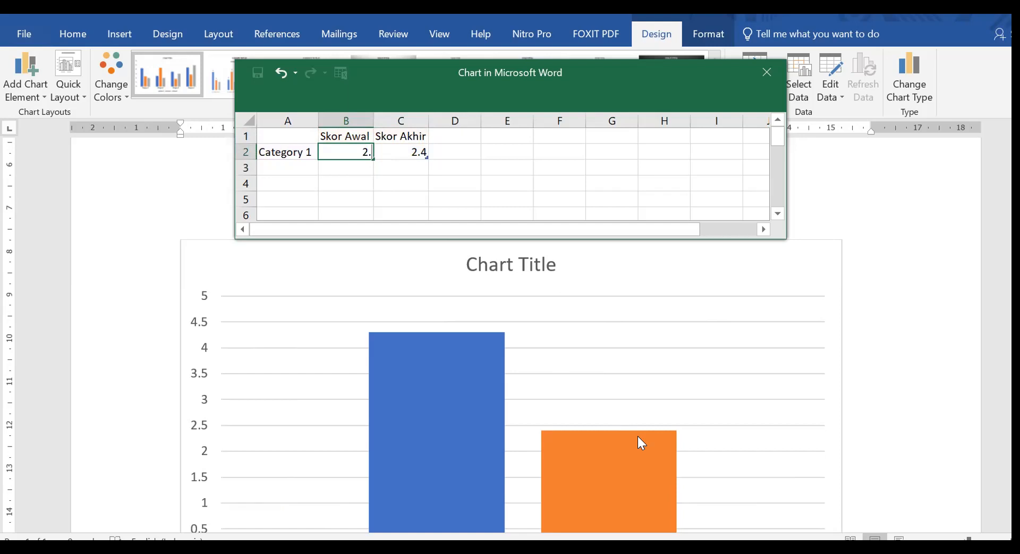
pyautogui.write('08')
pyautogui.write('75')
pyautogui.click(408, 152)
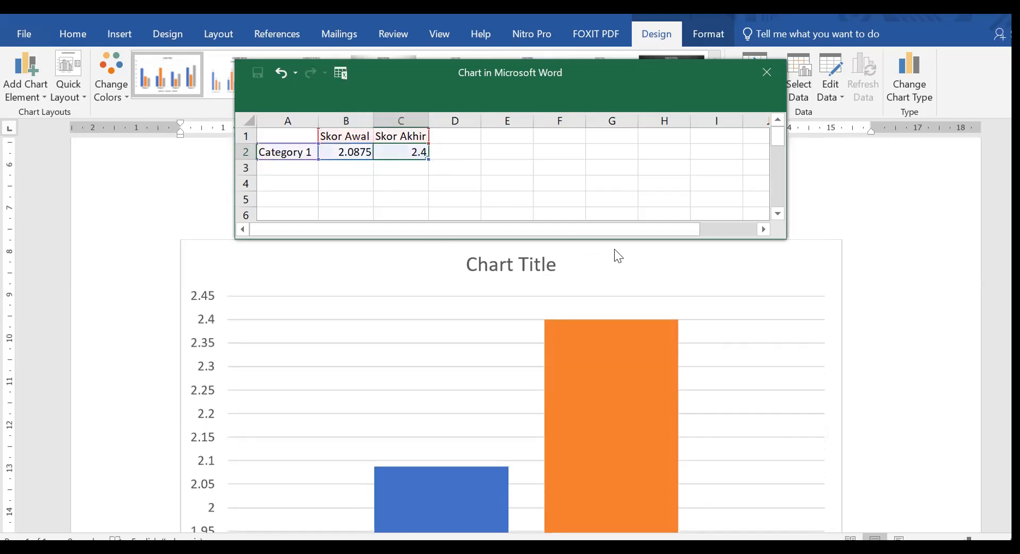
pyautogui.write('3.725')
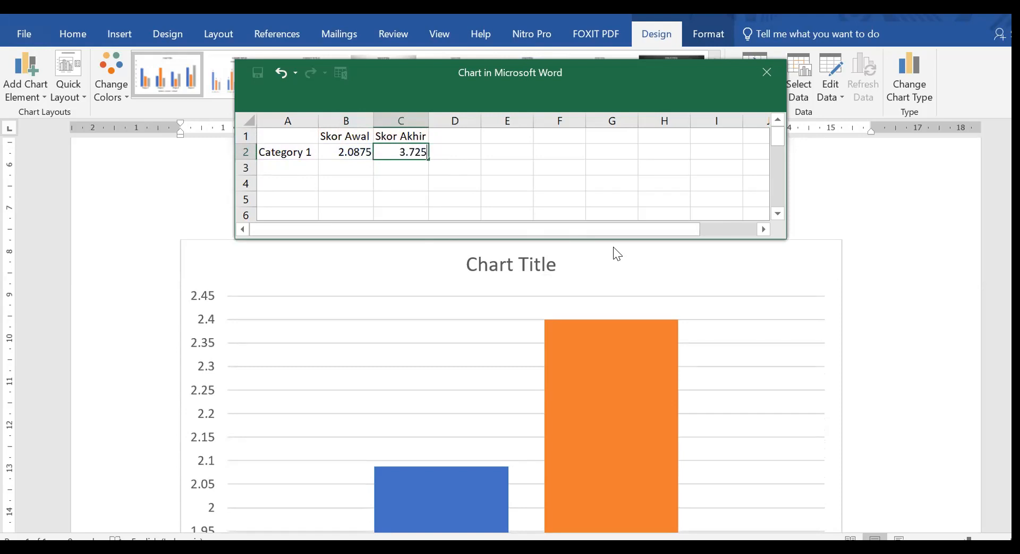
pyautogui.press('Return')
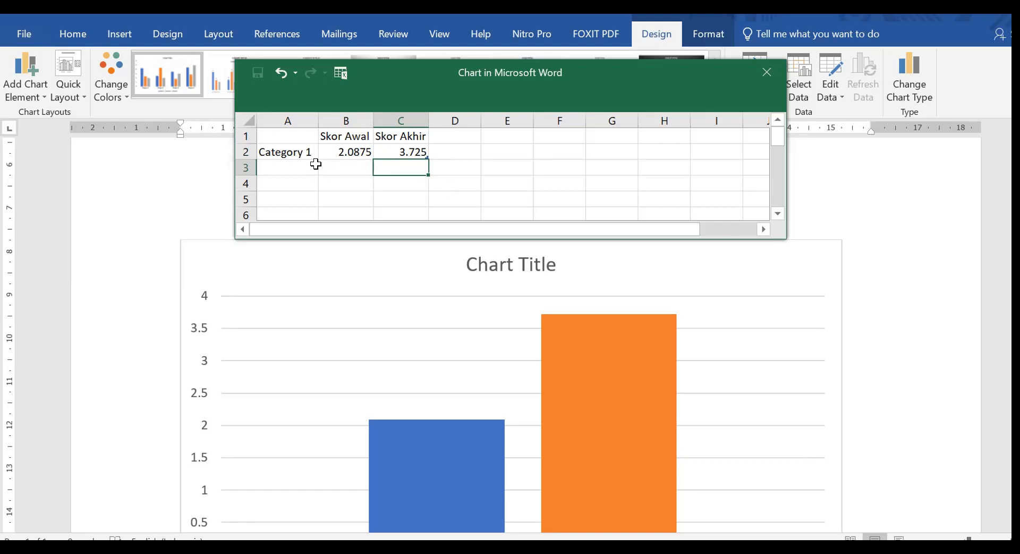
# Rename Category 1 in the chart data to "Kelompok" and return to the document with the new chart.
pyautogui.click(292, 153)
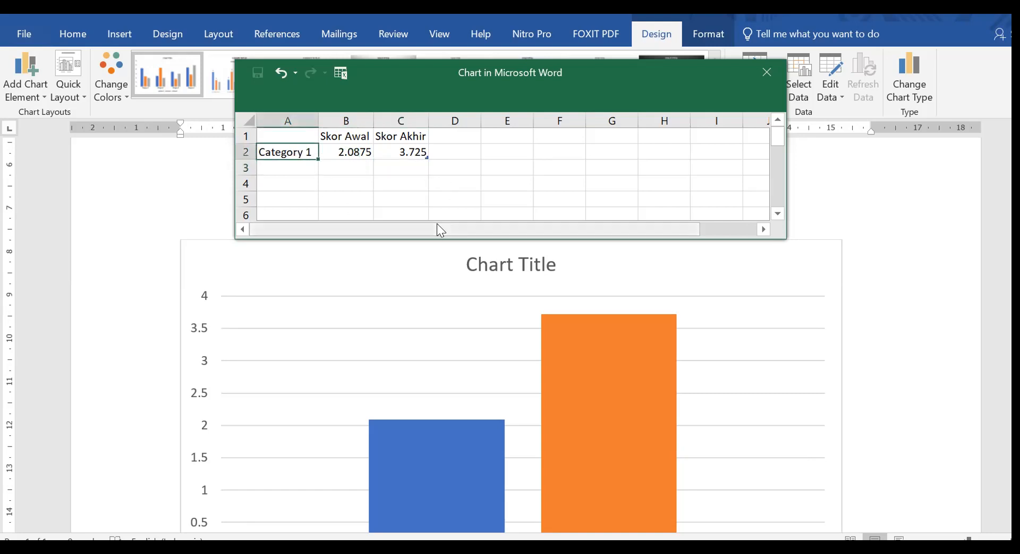
pyautogui.write('Kelompok')
pyautogui.click(466, 185)
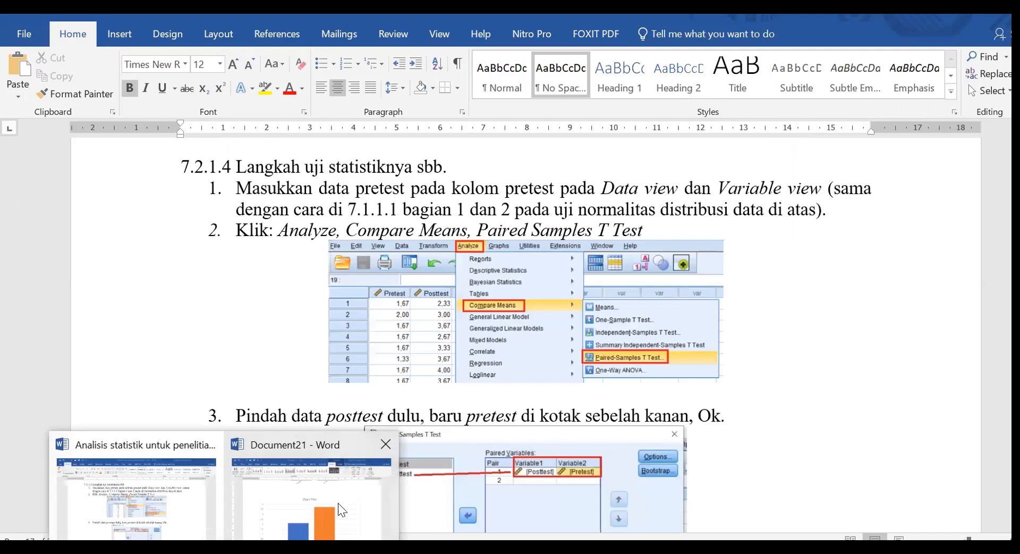
pyautogui.click(340, 509)
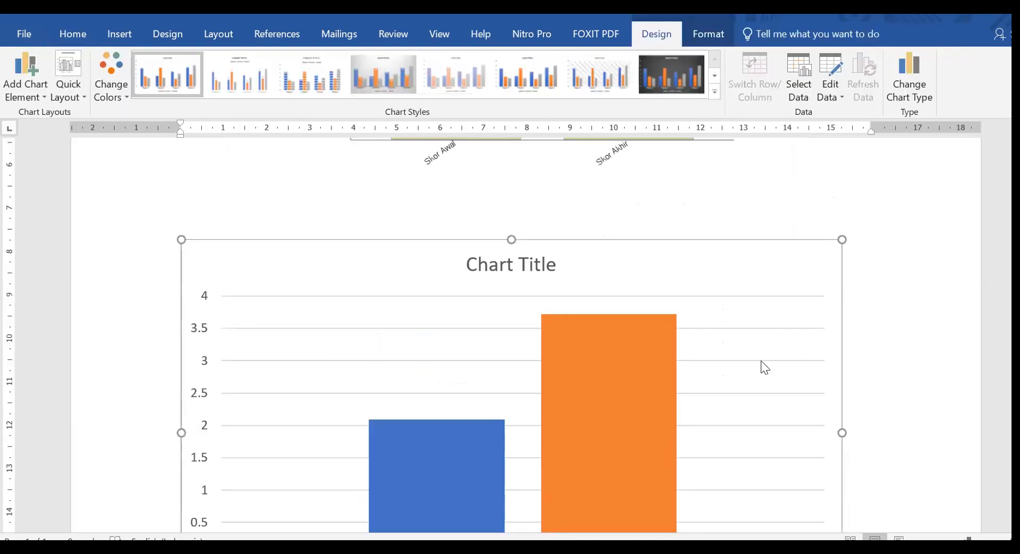
# Delete the "Chart Title" placeholder from the new column chart.
pyautogui.scroll(-6, 875, 354)
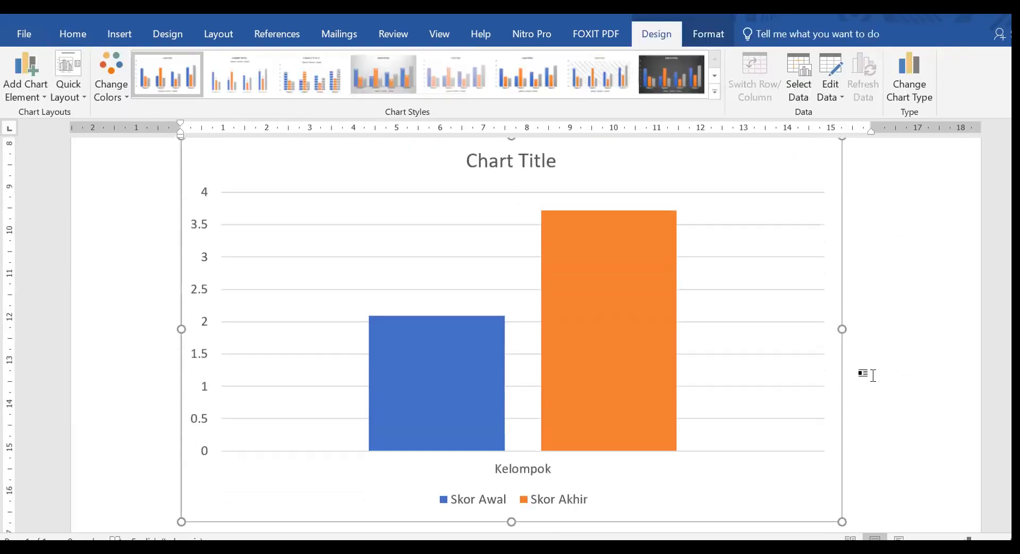
pyautogui.scroll(6, 868, 378)
pyautogui.click(539, 263)
pyautogui.press('Delete')
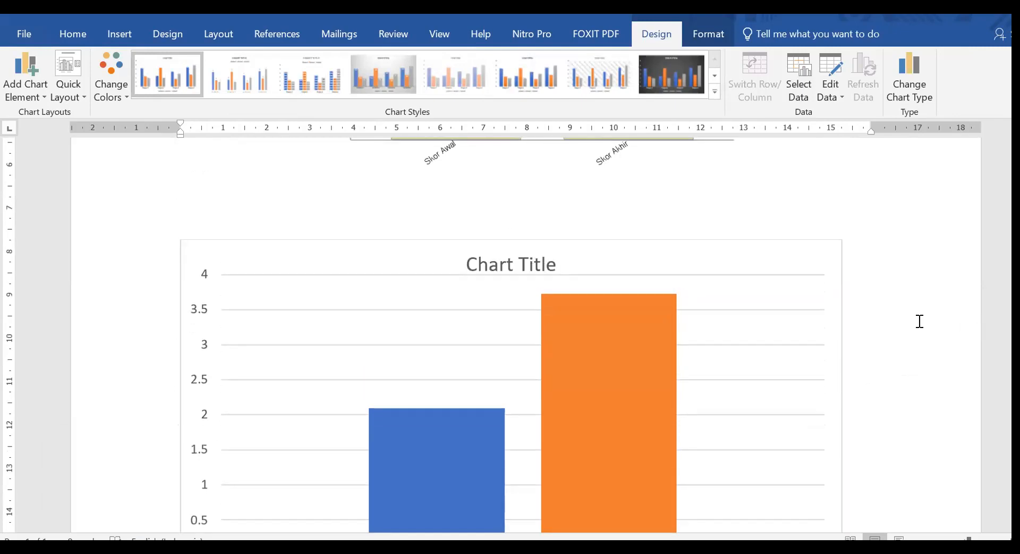
# Open the axis options for the vertical value axis of the column chart.
pyautogui.scroll(-4, 707, 332)
pyautogui.scroll(-2, 681, 338)
pyautogui.scroll(2, 144, 431)
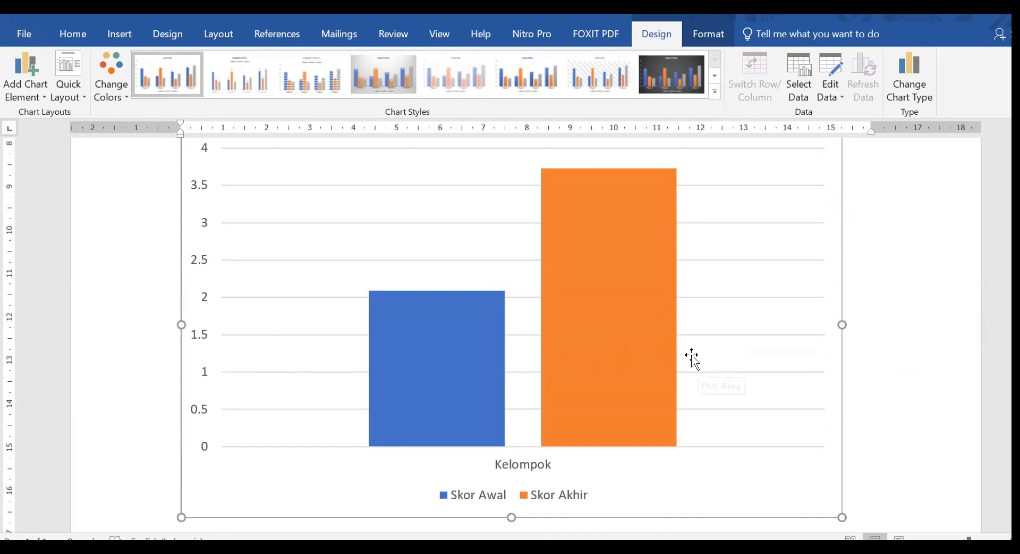
pyautogui.scroll(2, 691, 357)
pyautogui.scroll(-2, 721, 351)
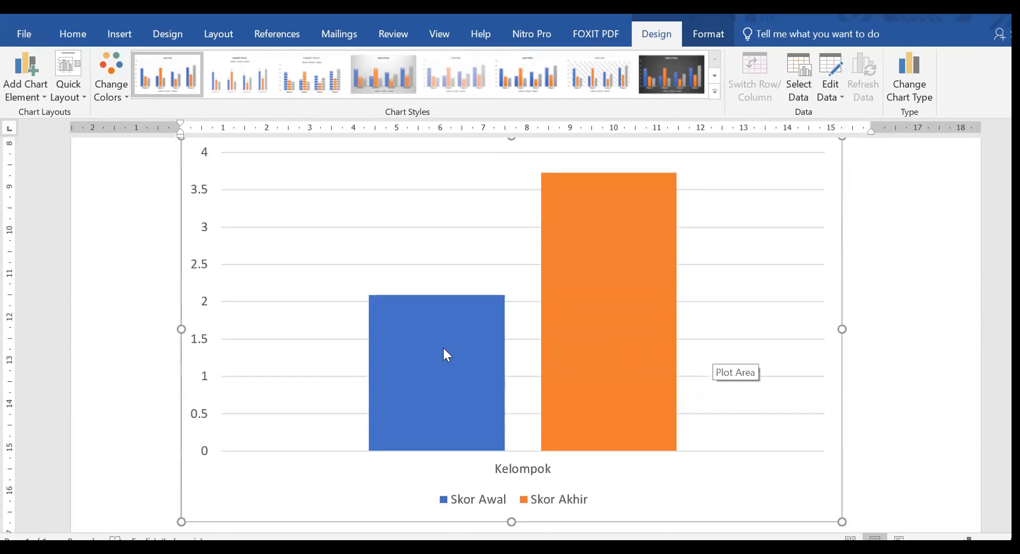
pyautogui.doubleClick(196, 308)
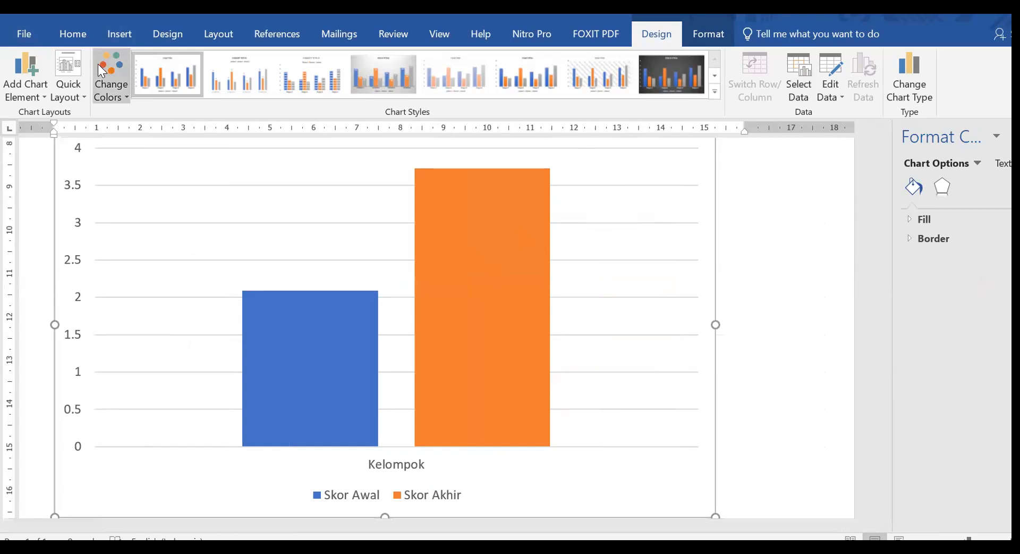
pyautogui.click(72, 326)
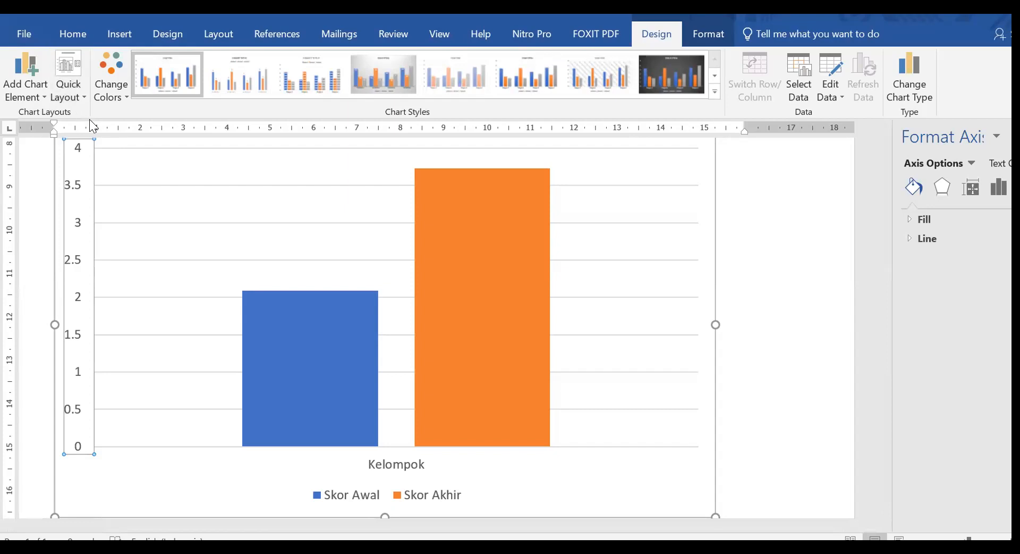
pyautogui.click(712, 35)
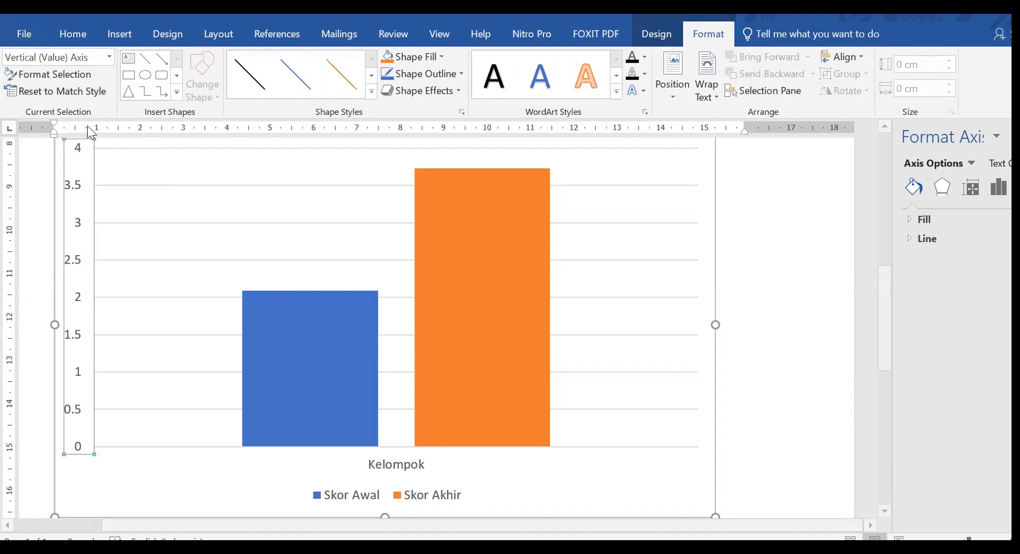
pyautogui.click(108, 57)
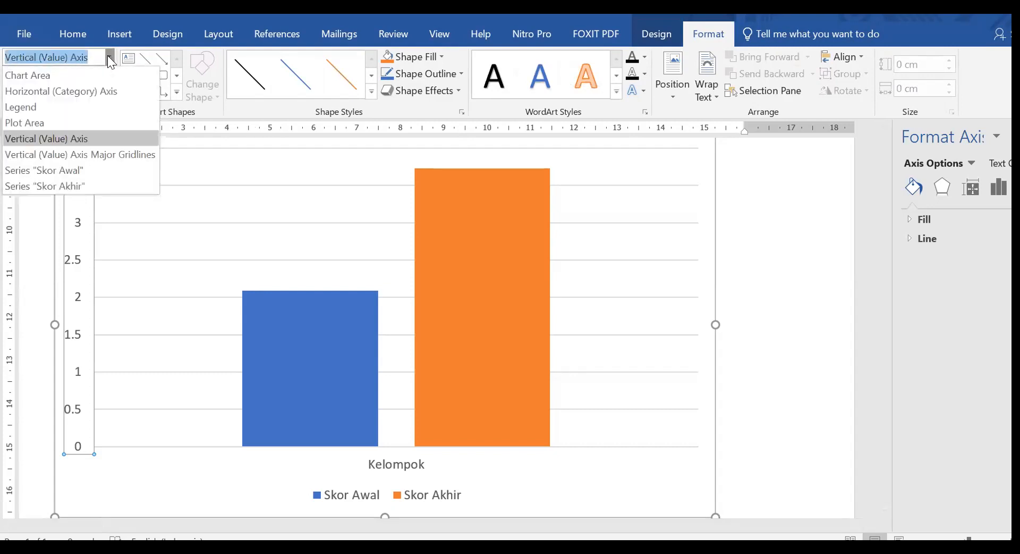
pyautogui.click(80, 305)
pyautogui.click(78, 76)
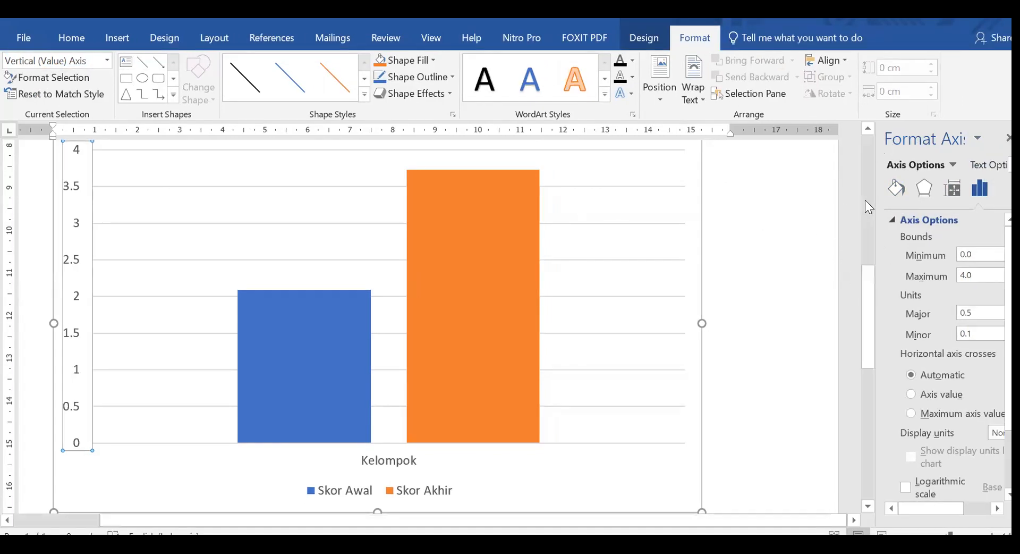
# Set the minimum bound of the vertical axis to 1.0 and close the axis formatting options.
pyautogui.moveTo(848, 209); pyautogui.dragTo(757, 222)
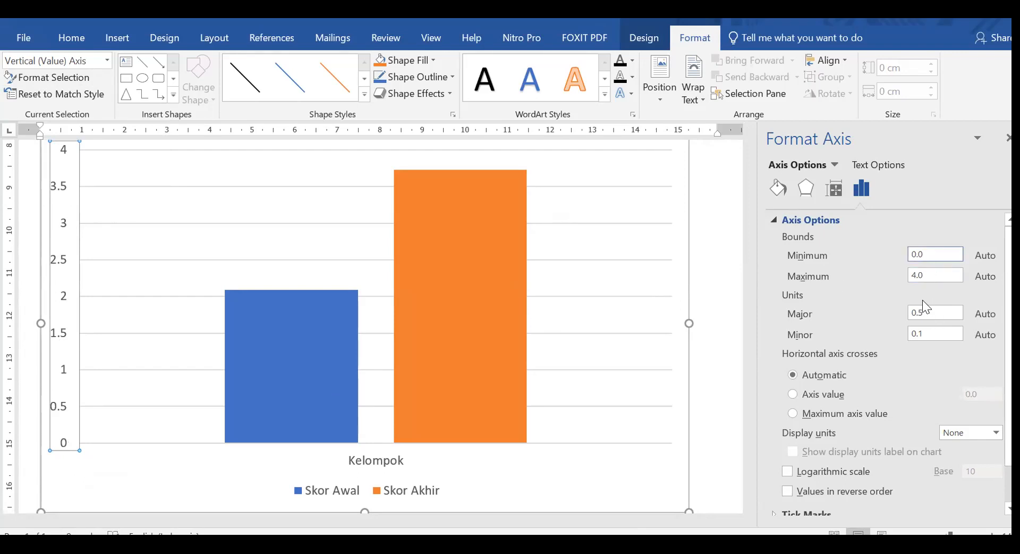
pyautogui.press('Left')
pyautogui.press('BackSpace')
pyautogui.write('1')
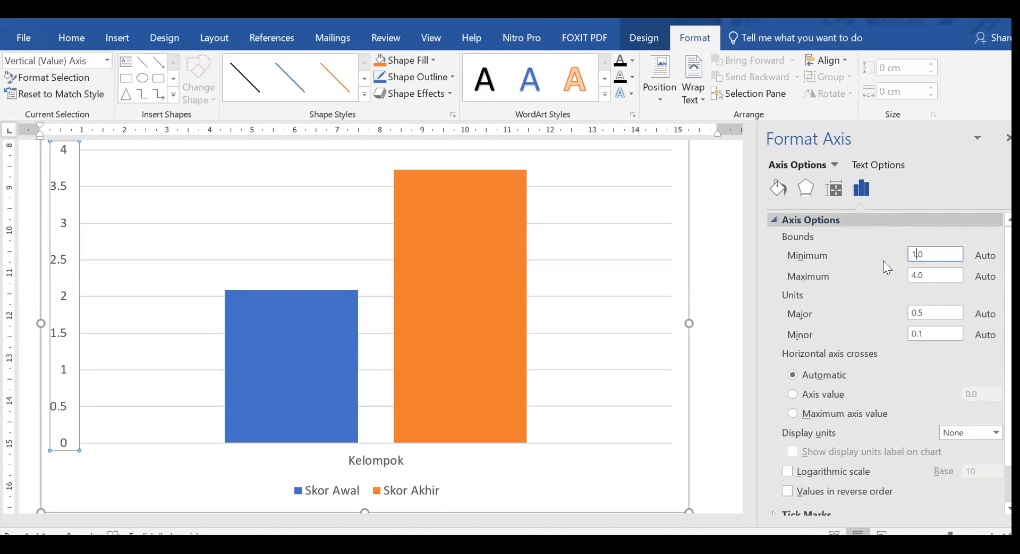
pyautogui.click(806, 189)
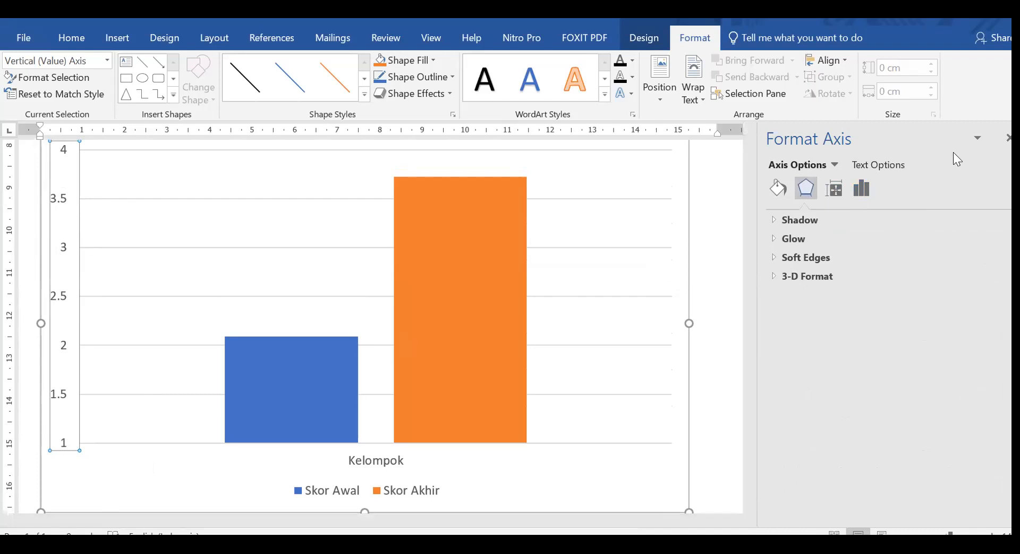
pyautogui.click(644, 39)
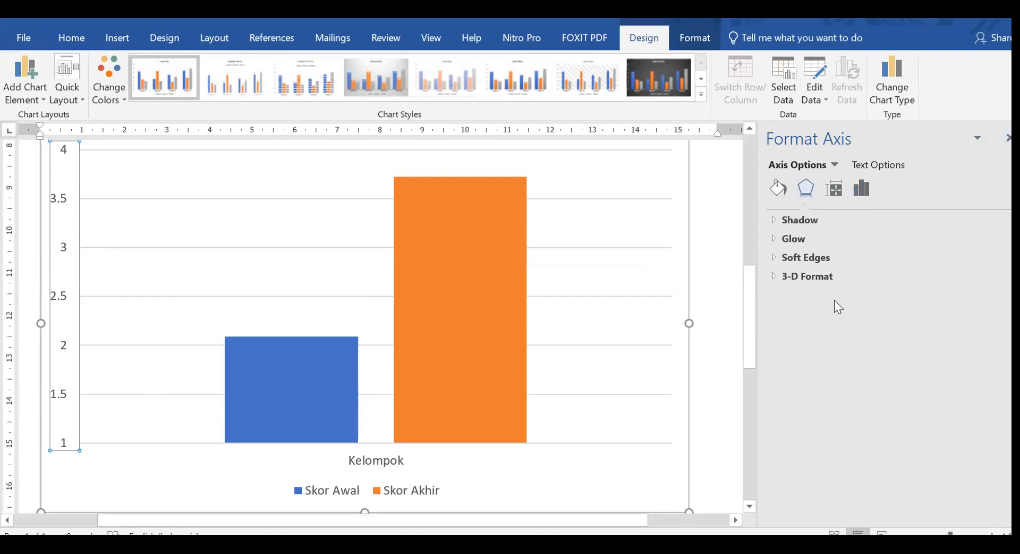
pyautogui.click(778, 188)
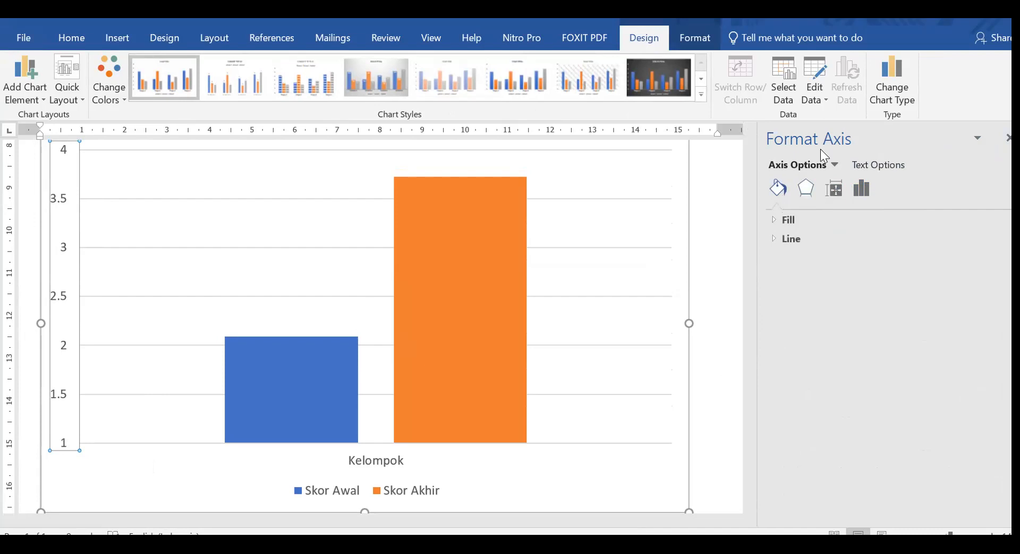
pyautogui.click(999, 138)
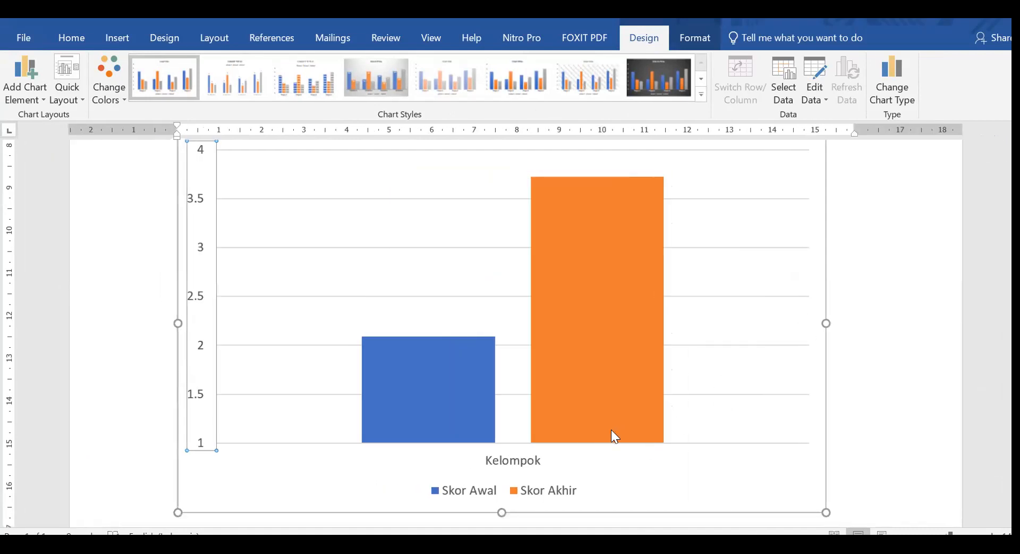
# Examine the formatting options available for the plot area and the Skor Awal series.
pyautogui.click(747, 313)
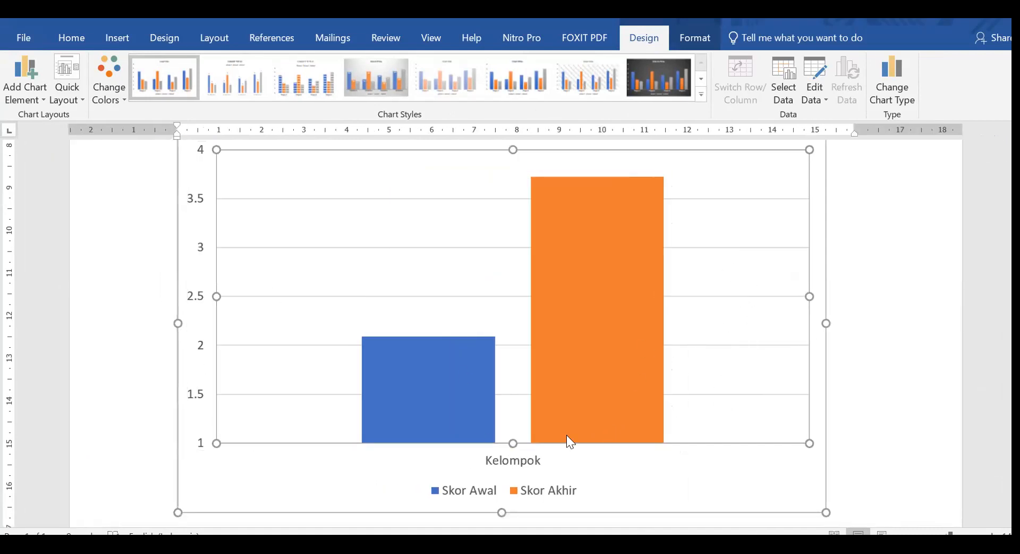
pyautogui.click(525, 460)
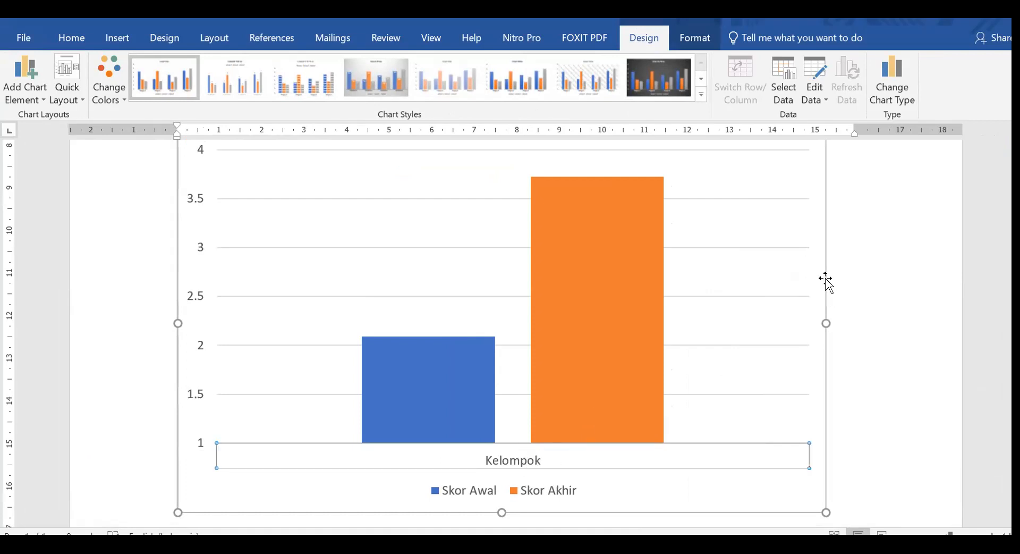
pyautogui.click(772, 258)
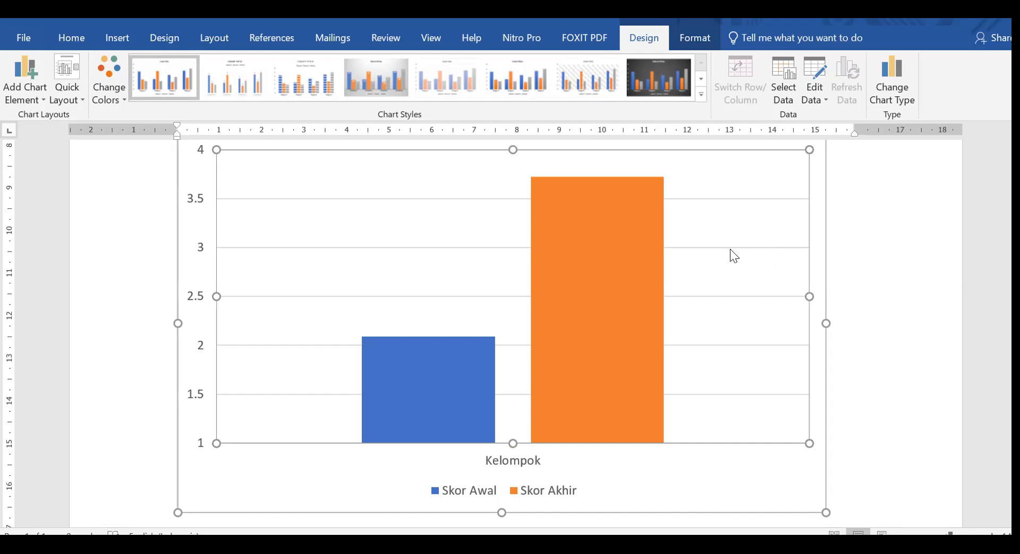
pyautogui.doubleClick(776, 275)
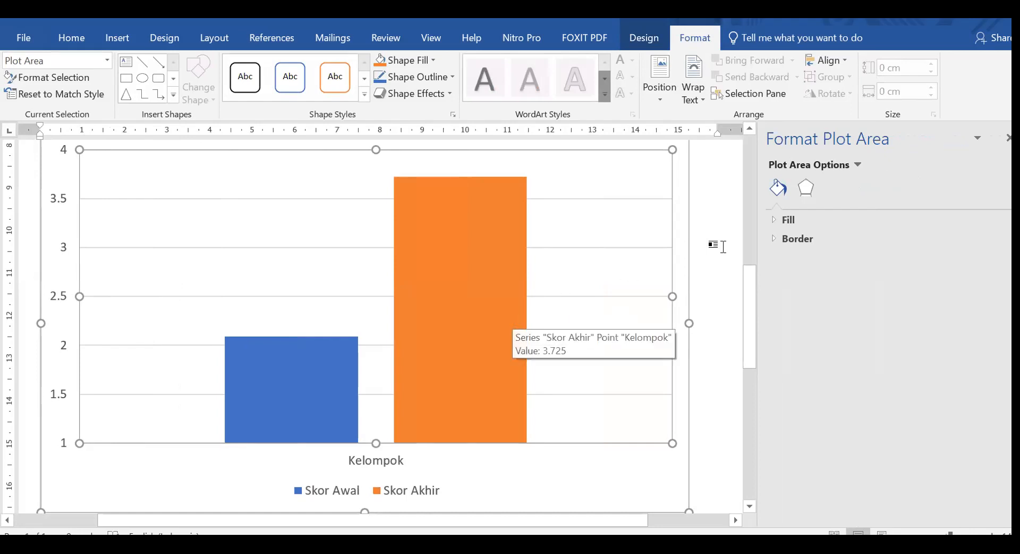
pyautogui.click(807, 184)
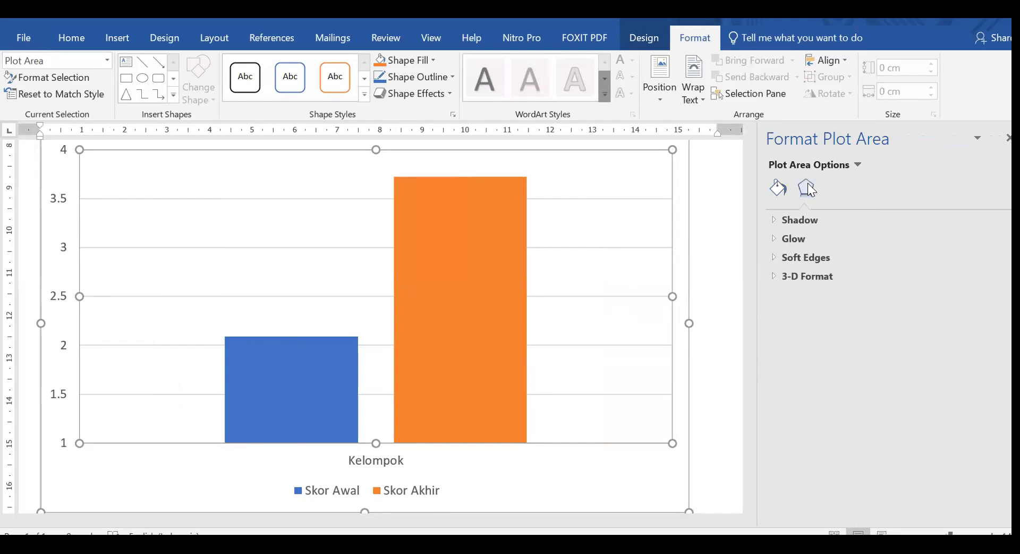
pyautogui.click(1007, 138)
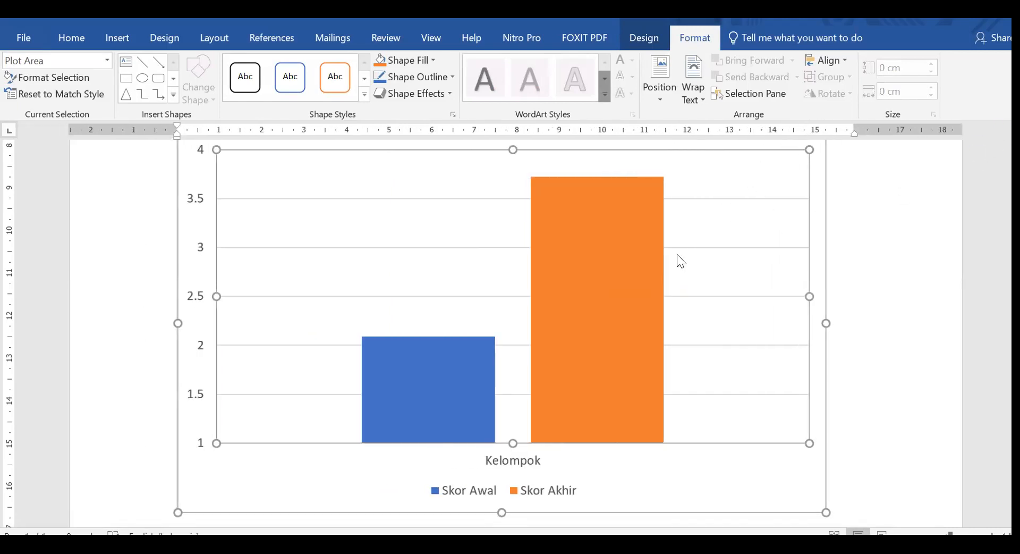
pyautogui.doubleClick(431, 344)
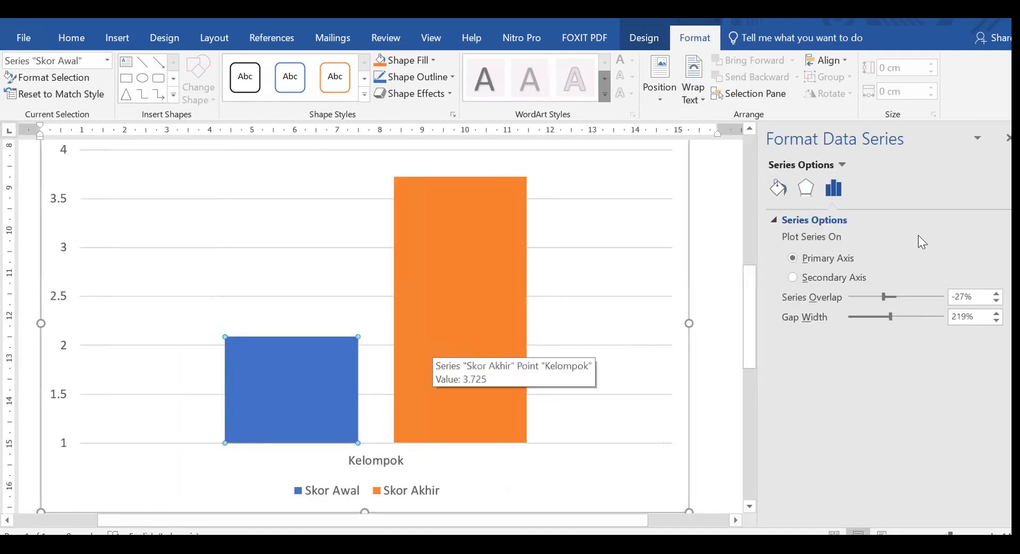
pyautogui.click(999, 138)
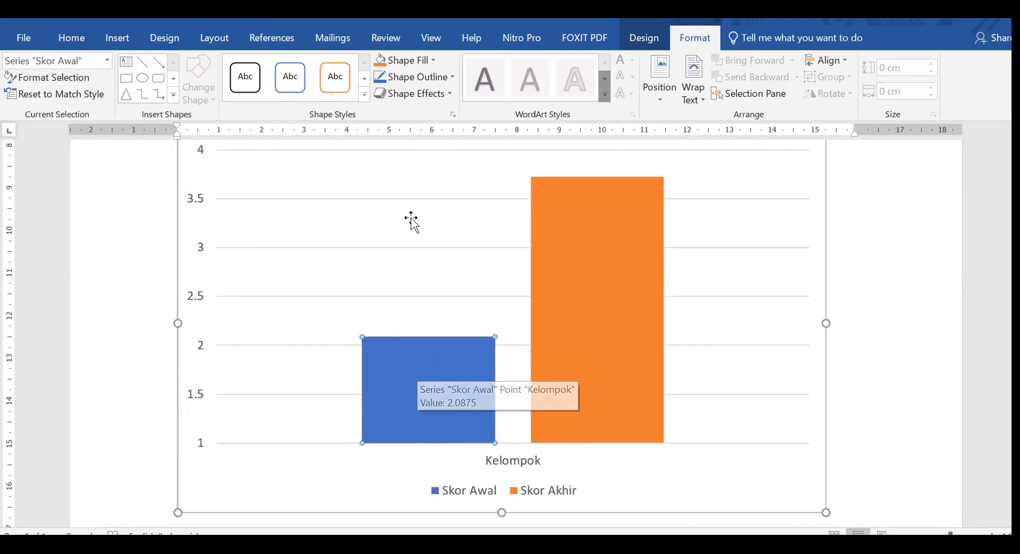
pyautogui.click(121, 388)
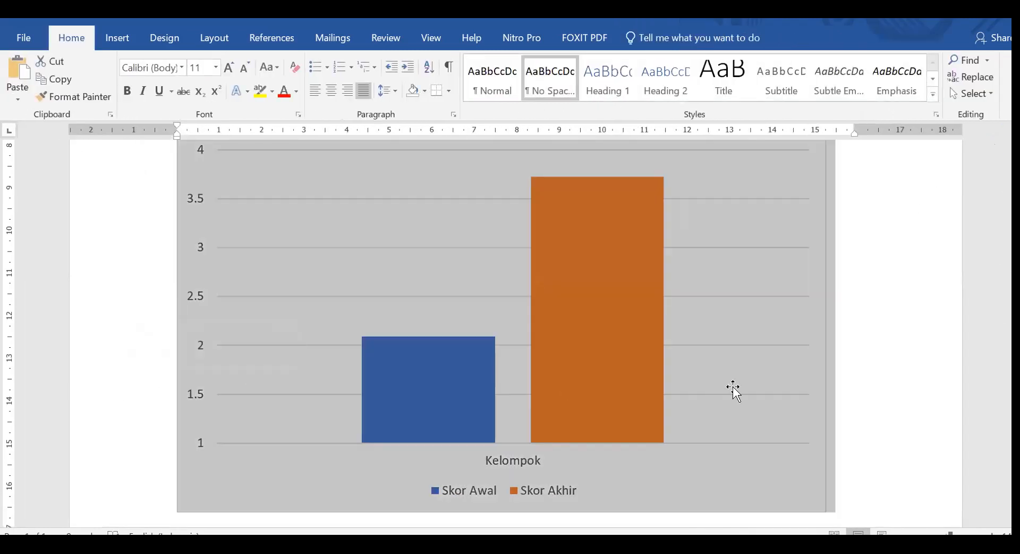
# Add axis titles and data labels to the column chart.
pyautogui.click(713, 365)
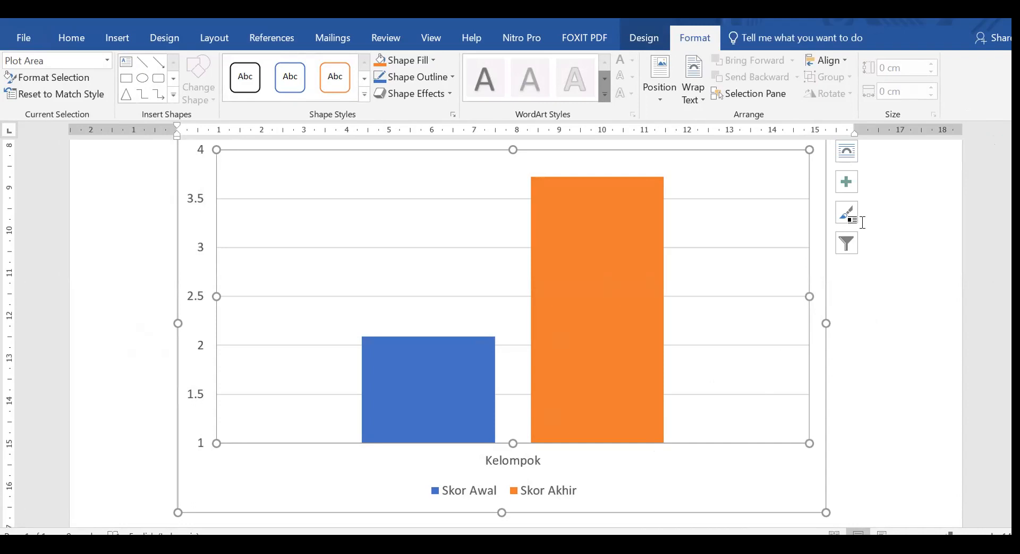
pyautogui.click(847, 181)
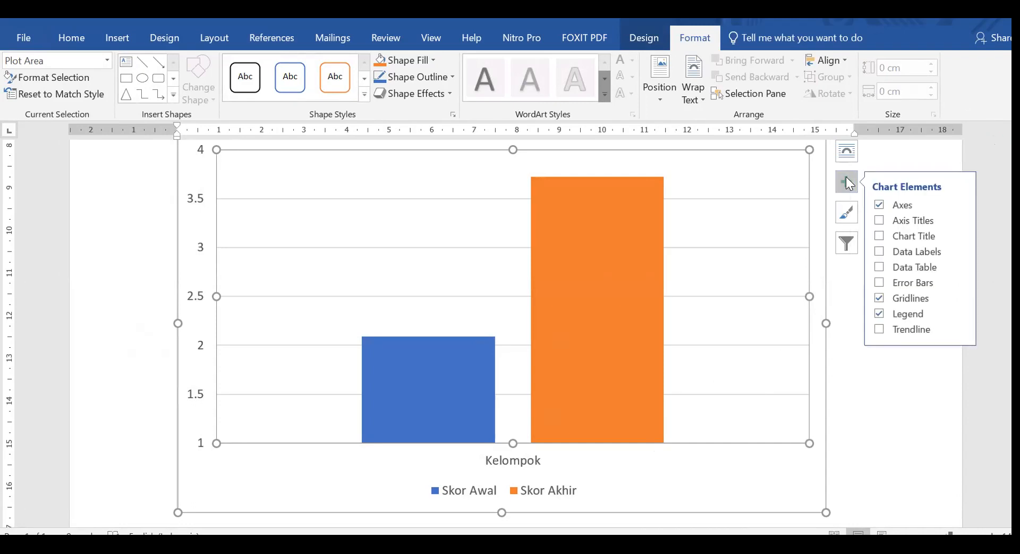
pyautogui.click(876, 217)
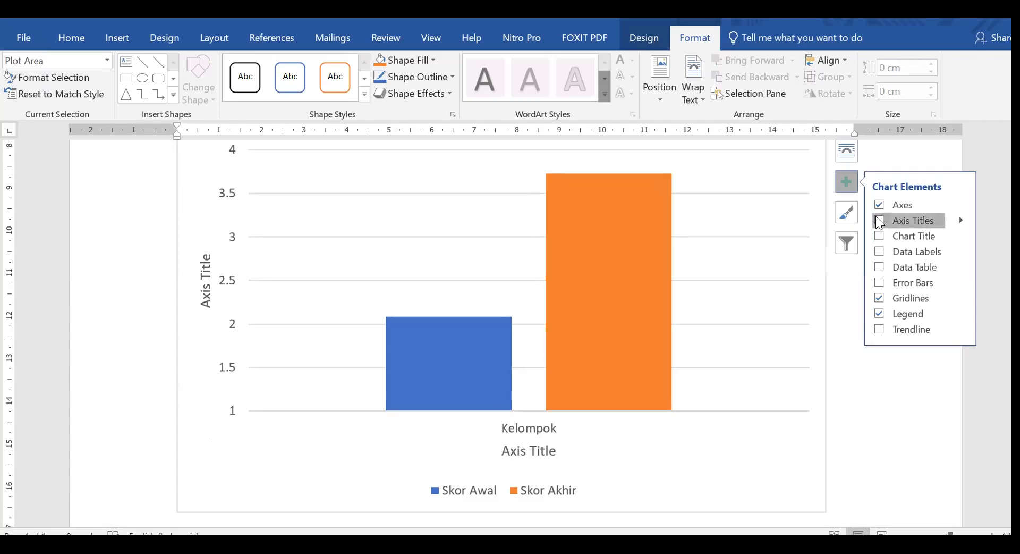
pyautogui.click(880, 253)
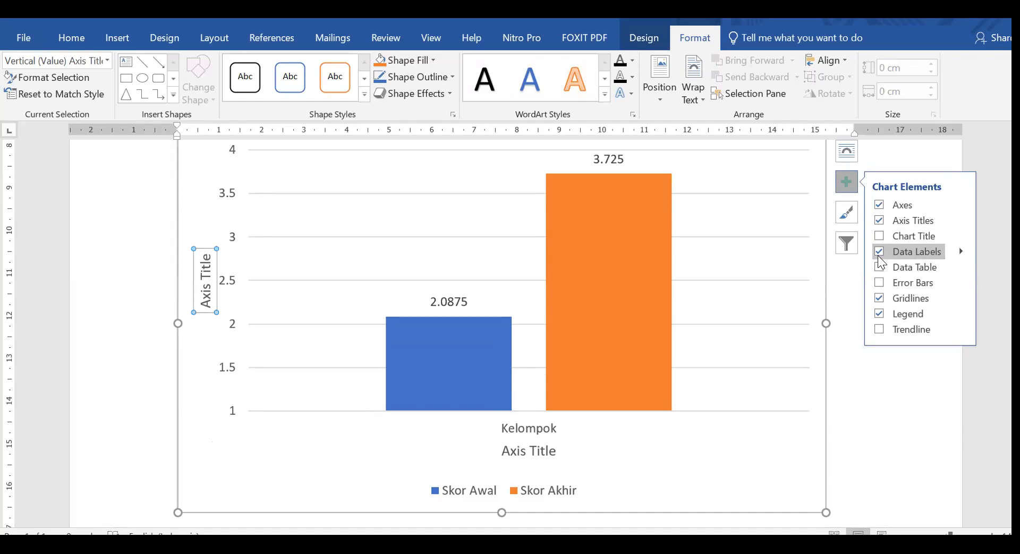
pyautogui.click(886, 418)
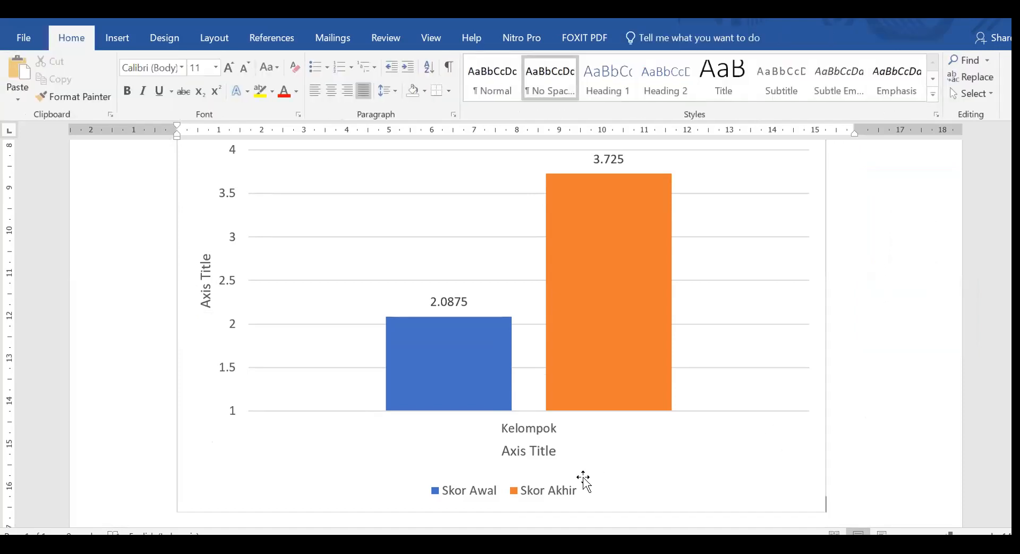
# Delete the horizontal axis title and the horizontal category axis with its "Kelompok" label.
pyautogui.click(550, 453)
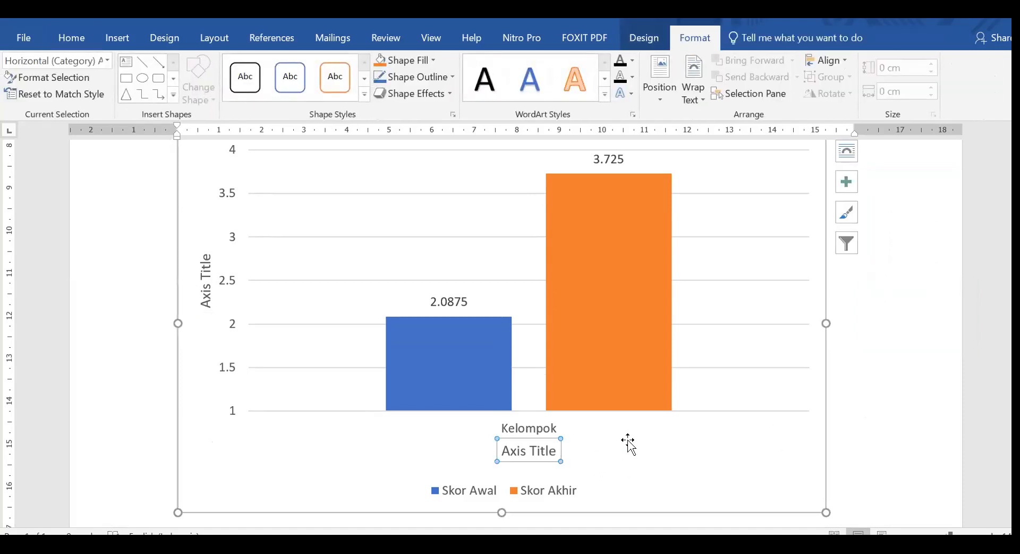
pyautogui.press('Delete')
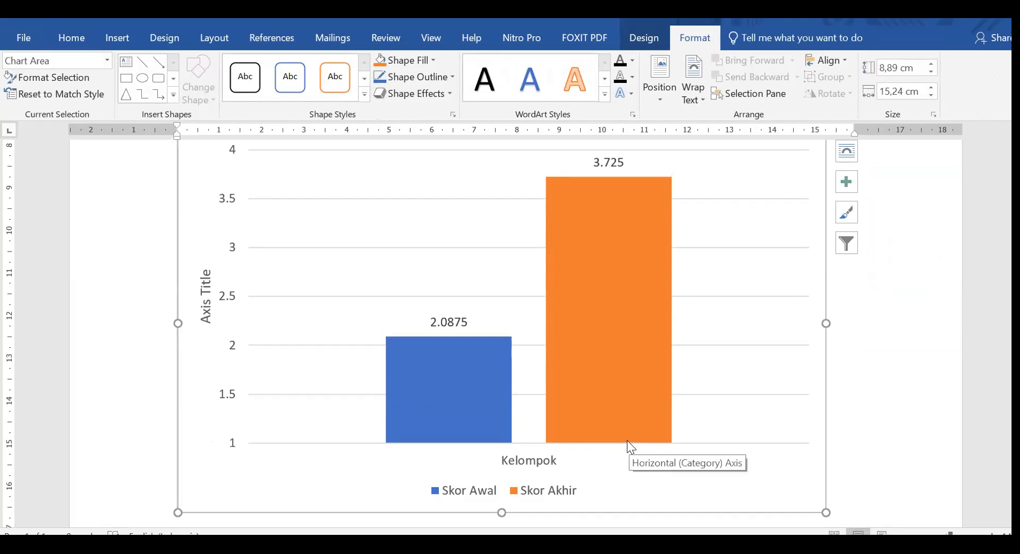
pyautogui.click(545, 458)
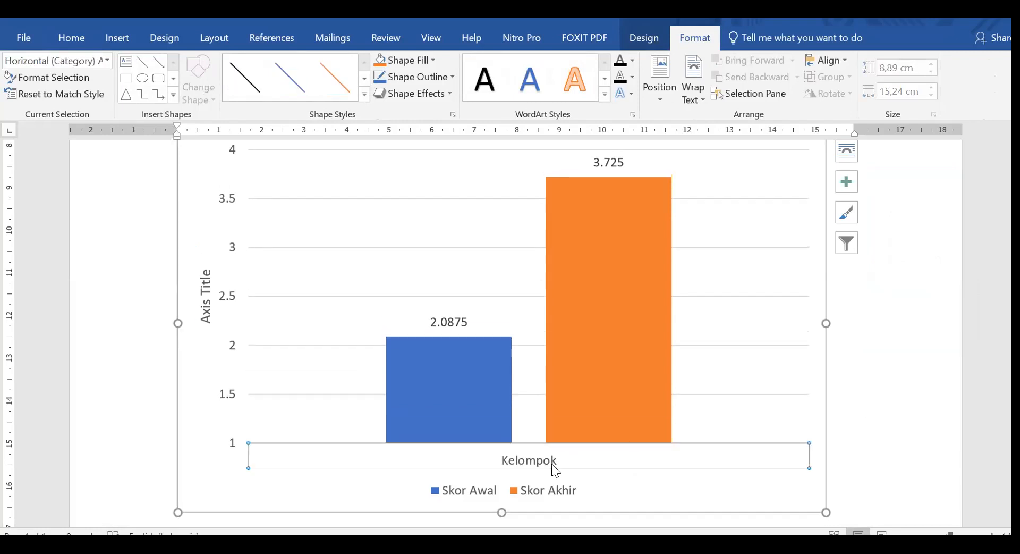
pyautogui.press('Delete')
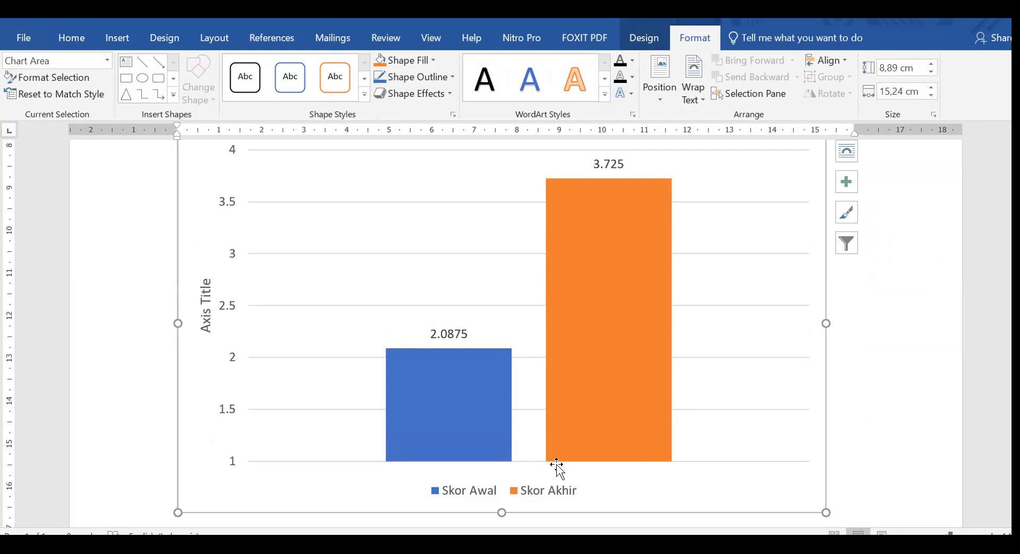
# Replace the vertical axis title placeholder text with "Mean".
pyautogui.click(205, 307)
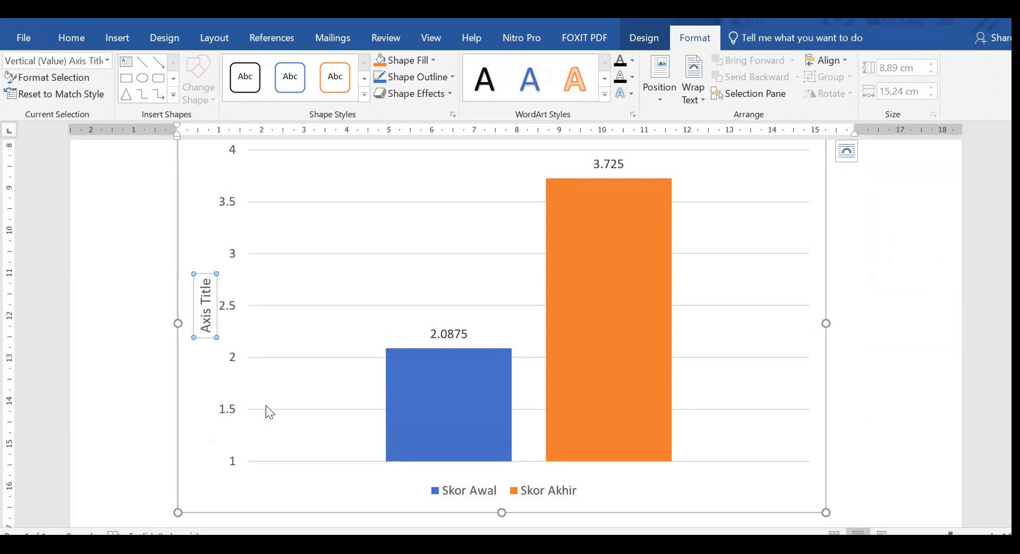
pyautogui.press('BackSpace')
pyautogui.press('BackSpace')
pyautogui.press('BackSpace')
pyautogui.press('BackSpace')
pyautogui.press('BackSpace')
pyautogui.press('Delete')
pyautogui.press('Delete')
pyautogui.press('Delete')
pyautogui.press('Delete')
pyautogui.press('Delete')
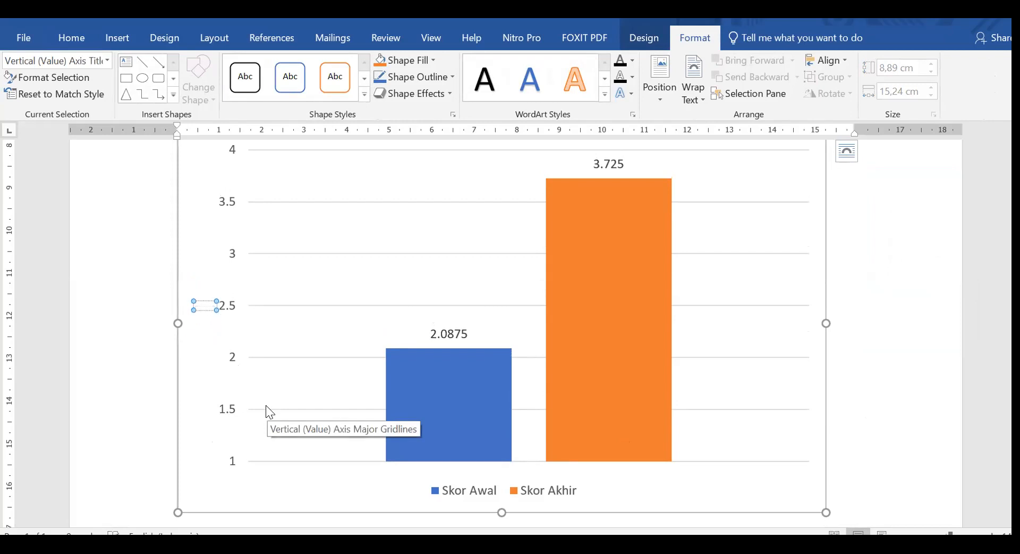
pyautogui.write('Mean')
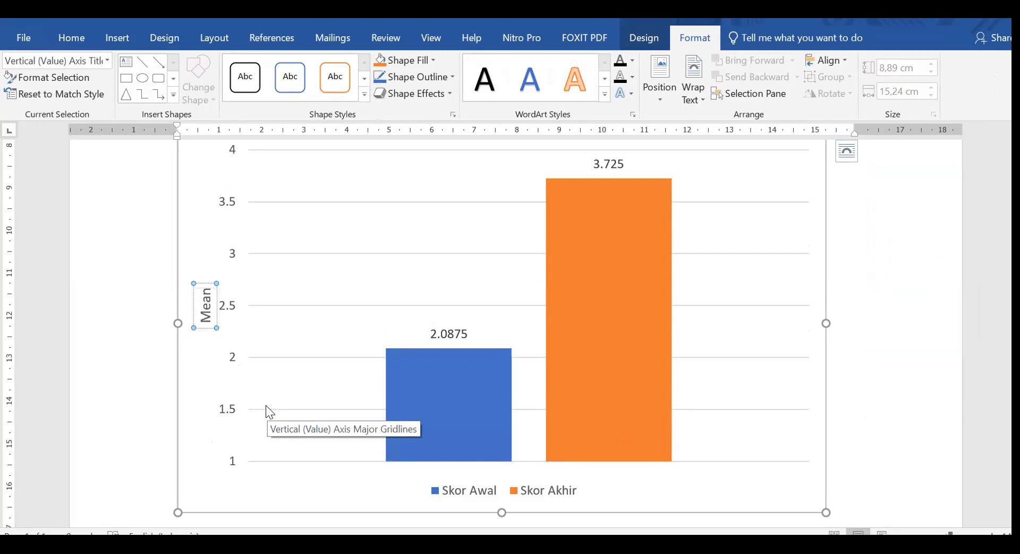
pyautogui.click(860, 341)
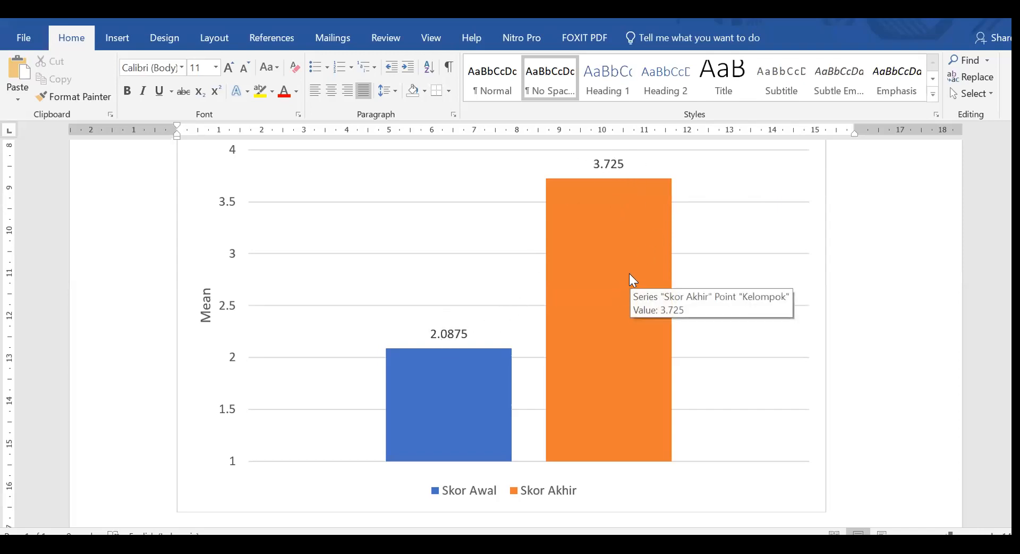
# Open the data sheet of the Skor Awal and Skor Akhir column chart in Excel.
pyautogui.click(465, 334)
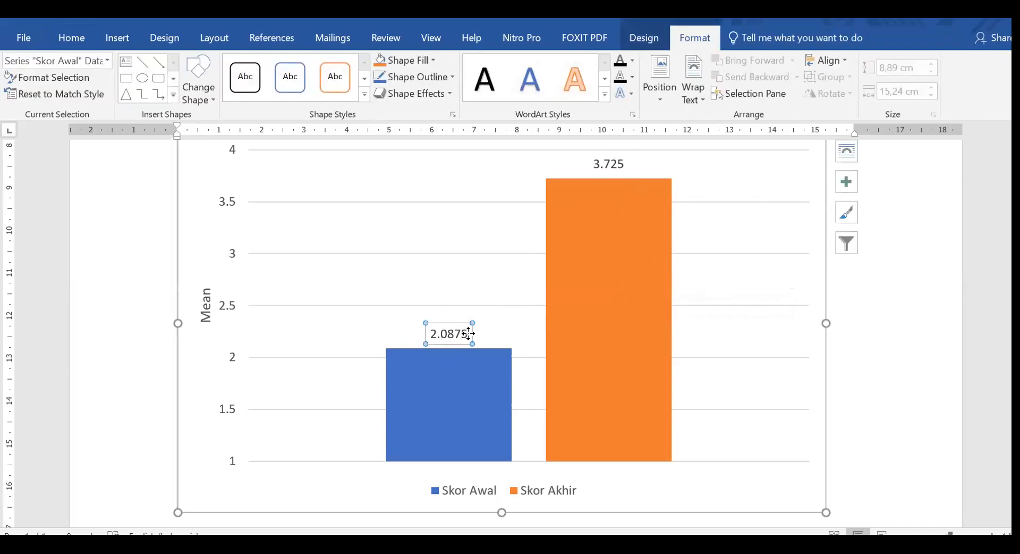
pyautogui.click(899, 366)
pyautogui.click(573, 356)
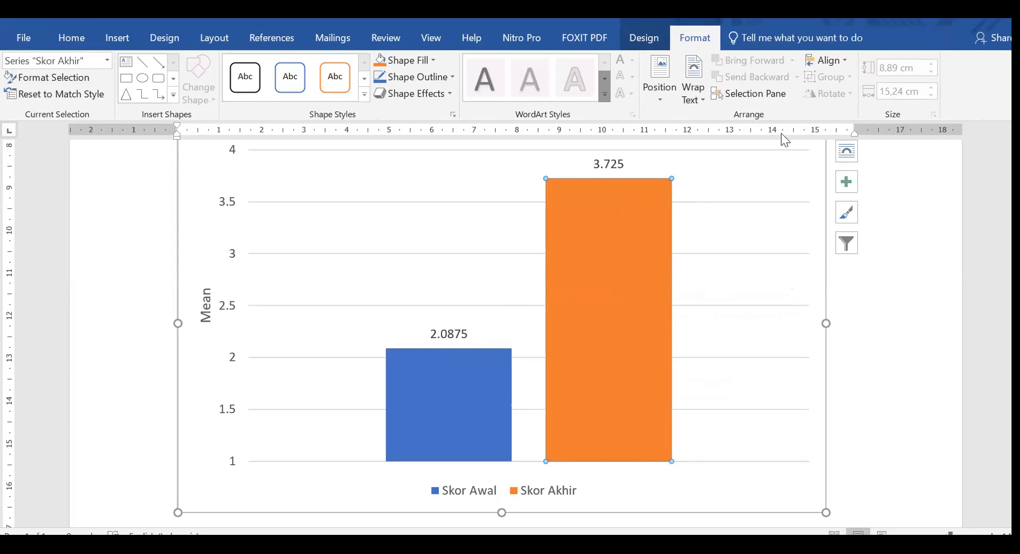
pyautogui.click(644, 37)
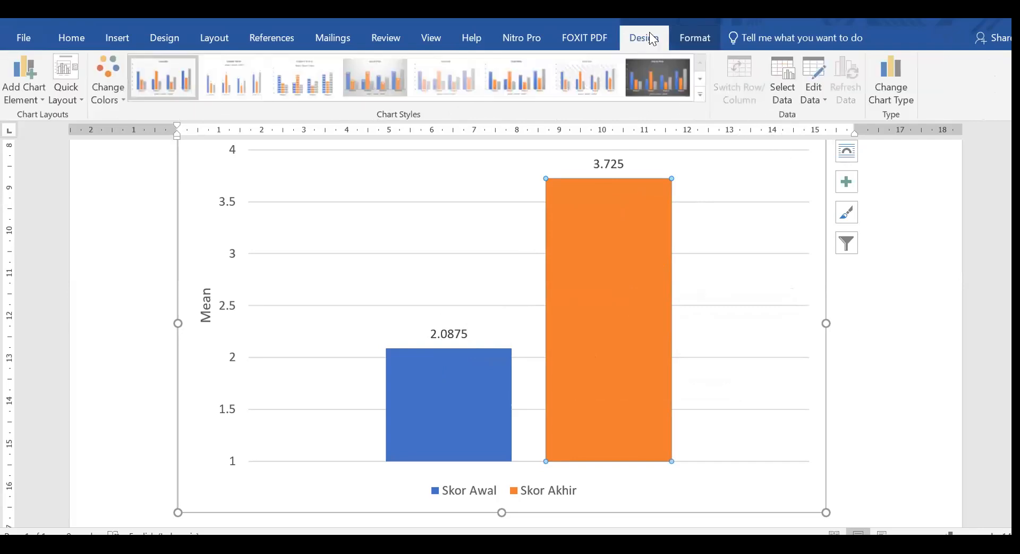
pyautogui.click(823, 98)
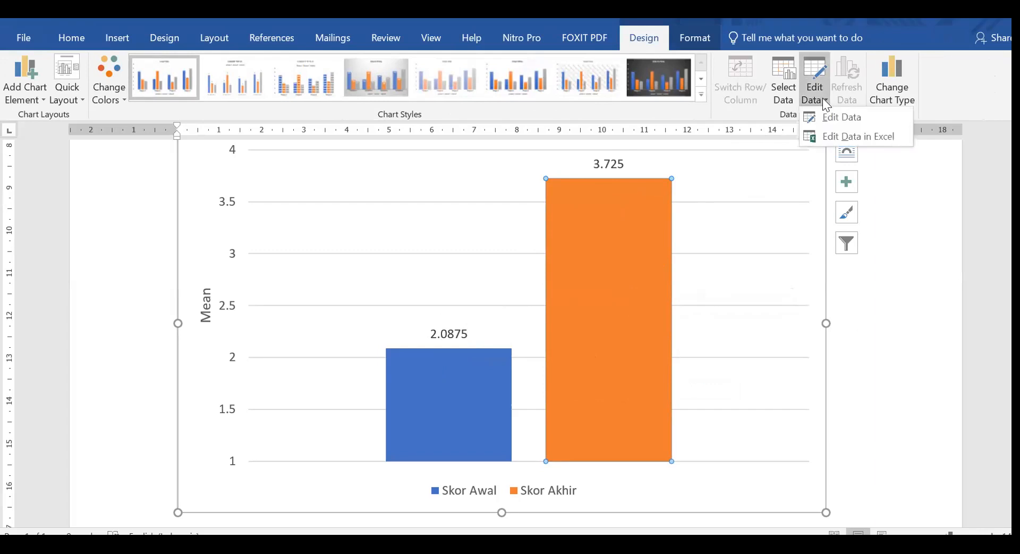
pyautogui.click(831, 133)
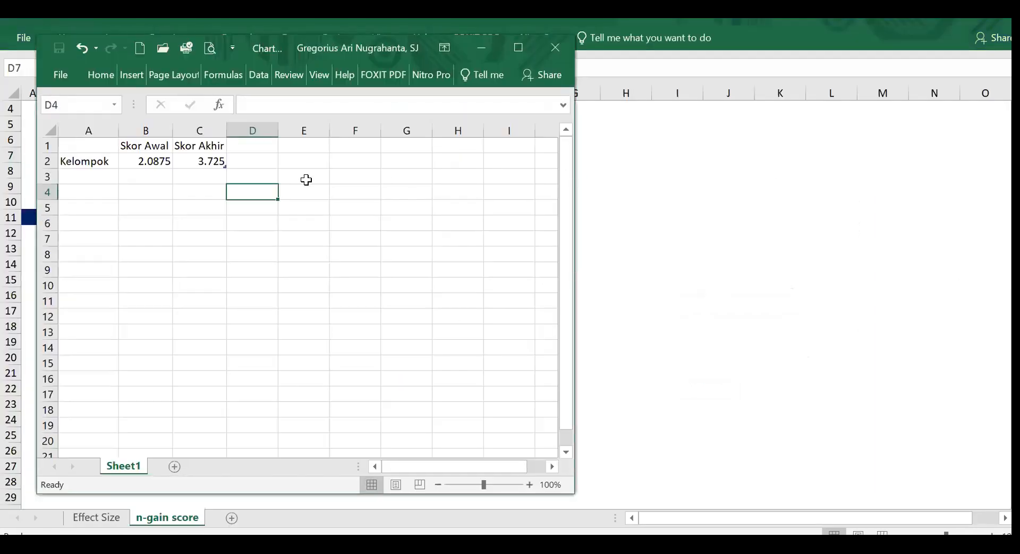
# Format the two mean values in cells B2:C2 as Number with 3 decimal places.
pyautogui.moveTo(152, 158); pyautogui.dragTo(215, 162)
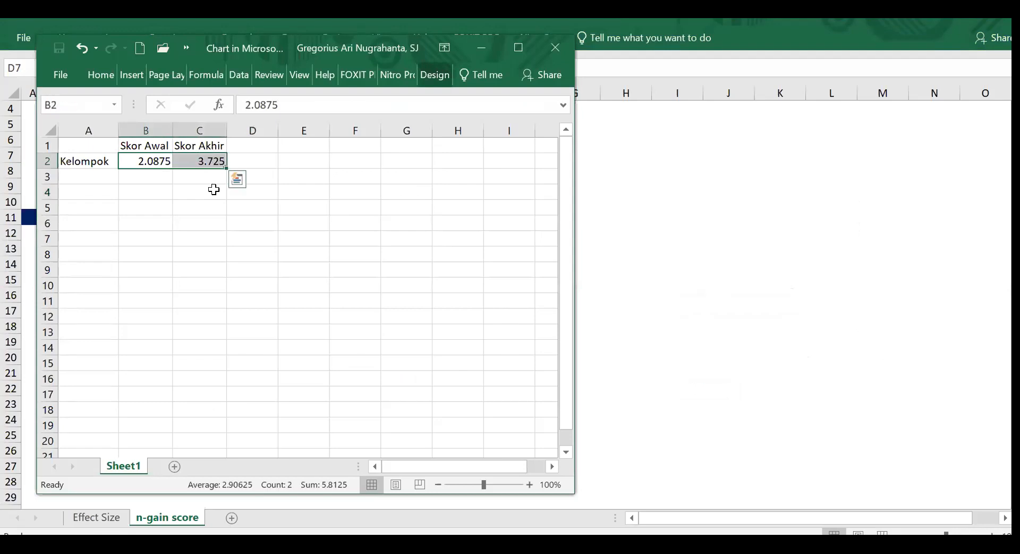
pyautogui.rightClick(197, 161)
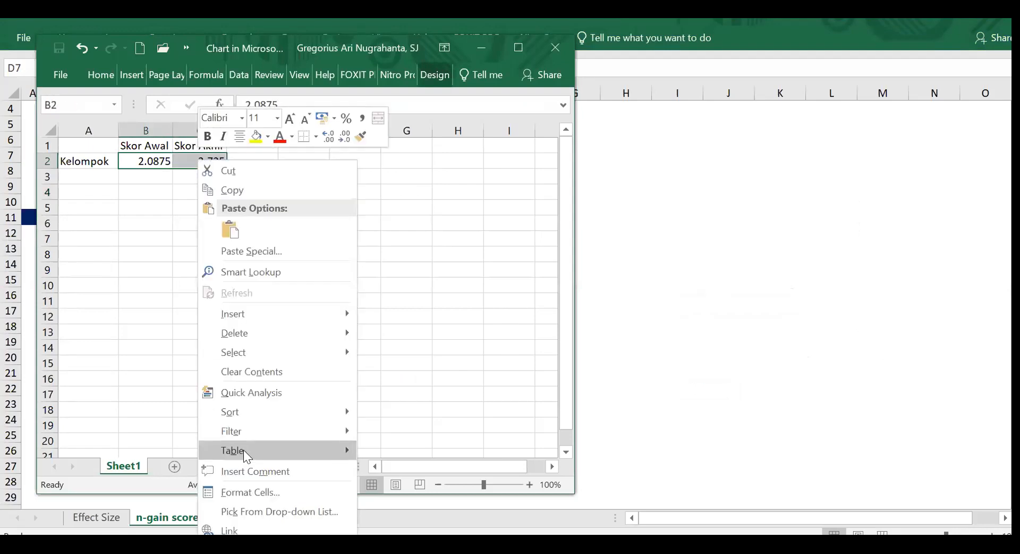
pyautogui.click(242, 493)
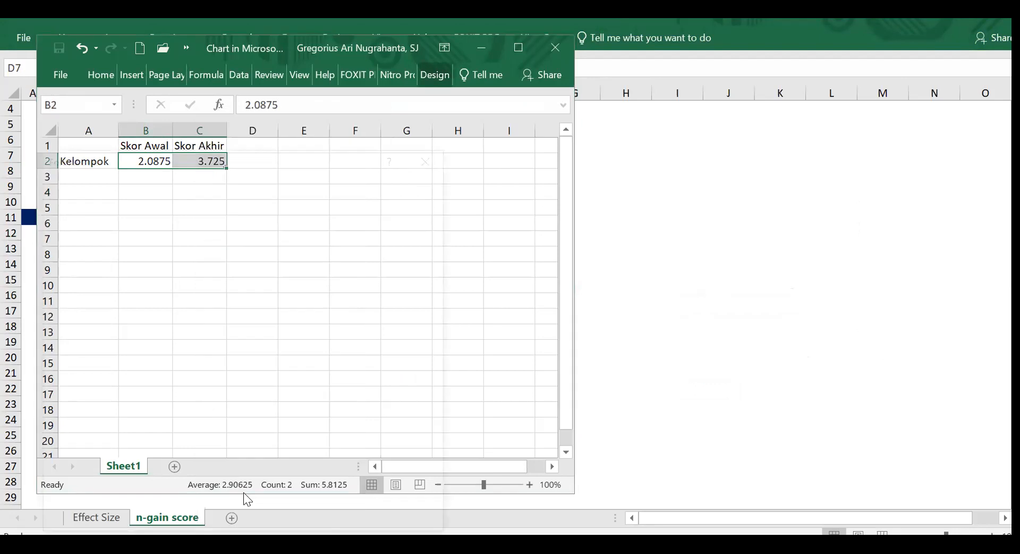
pyautogui.click(79, 232)
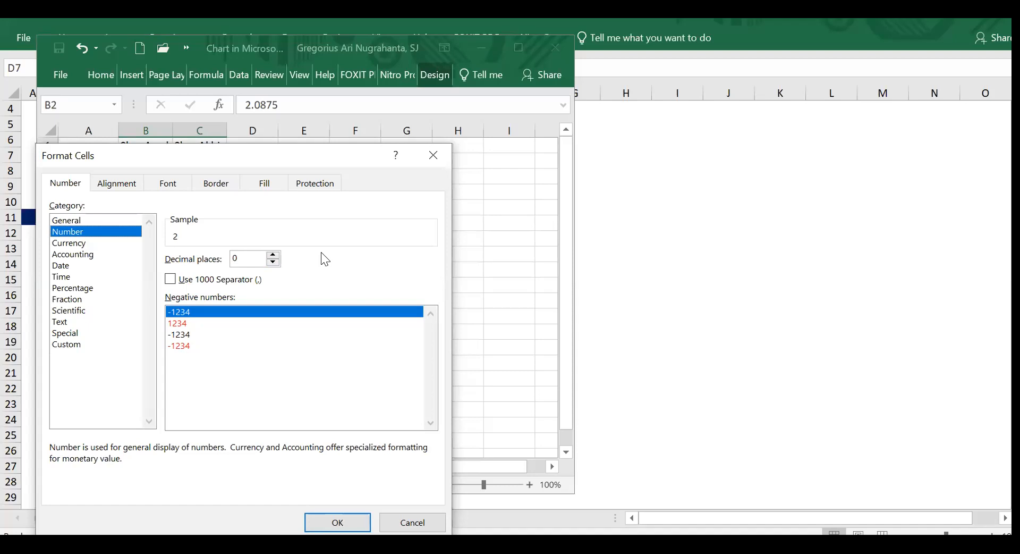
pyautogui.click(274, 254)
pyautogui.click(274, 253)
pyautogui.click(275, 254)
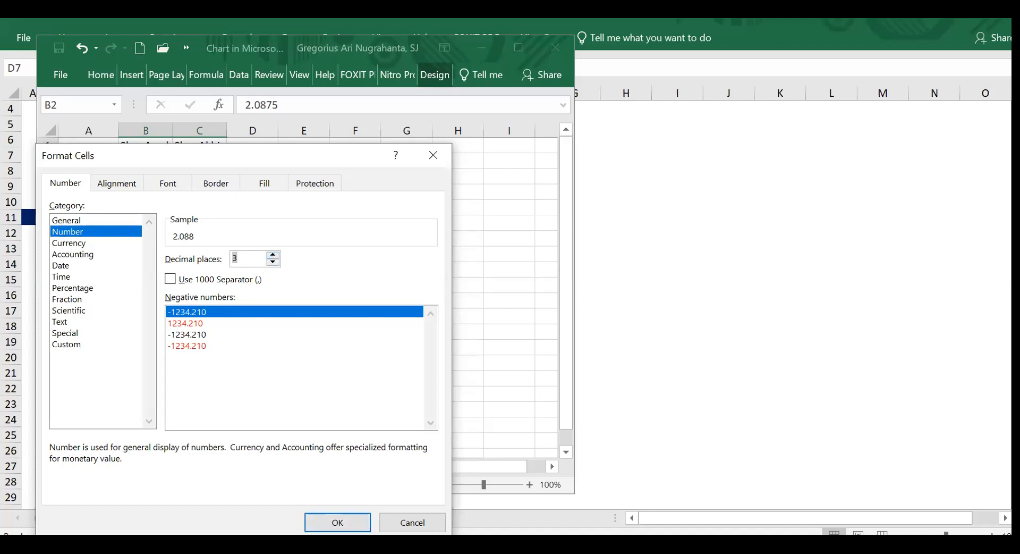
pyautogui.click(359, 526)
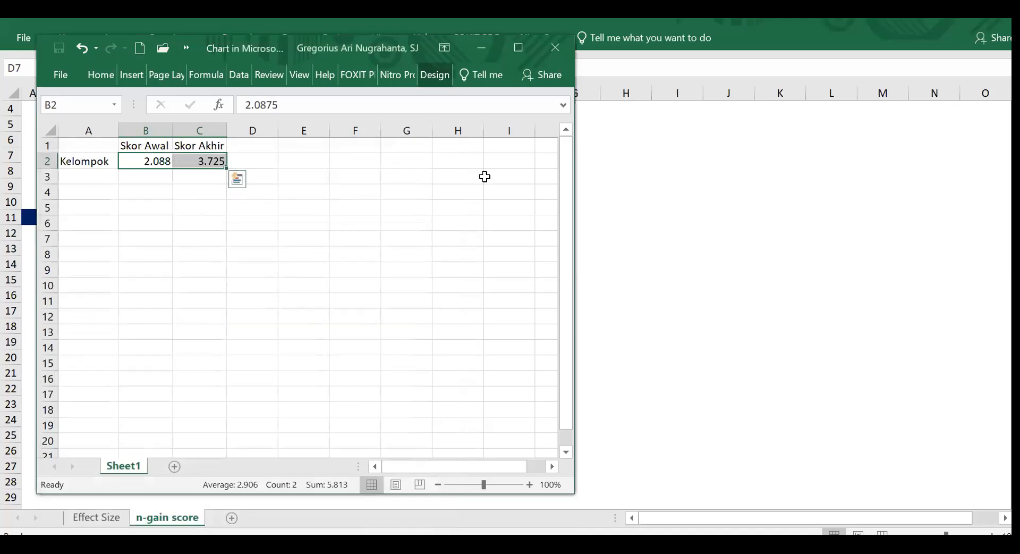
# Close the chart's data sheet and switch back to the Word document containing the chart.
pyautogui.click(556, 45)
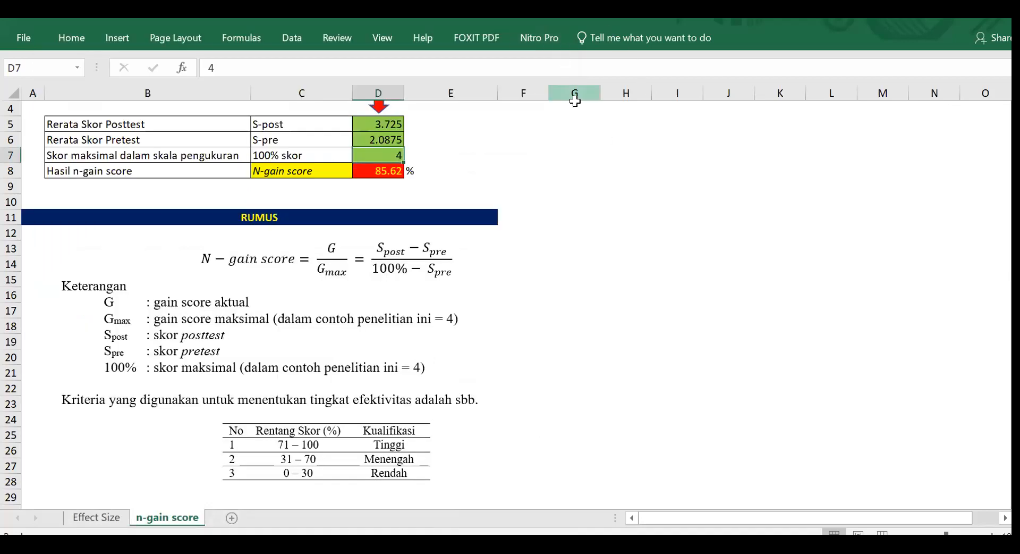
pyautogui.click(260, 548)
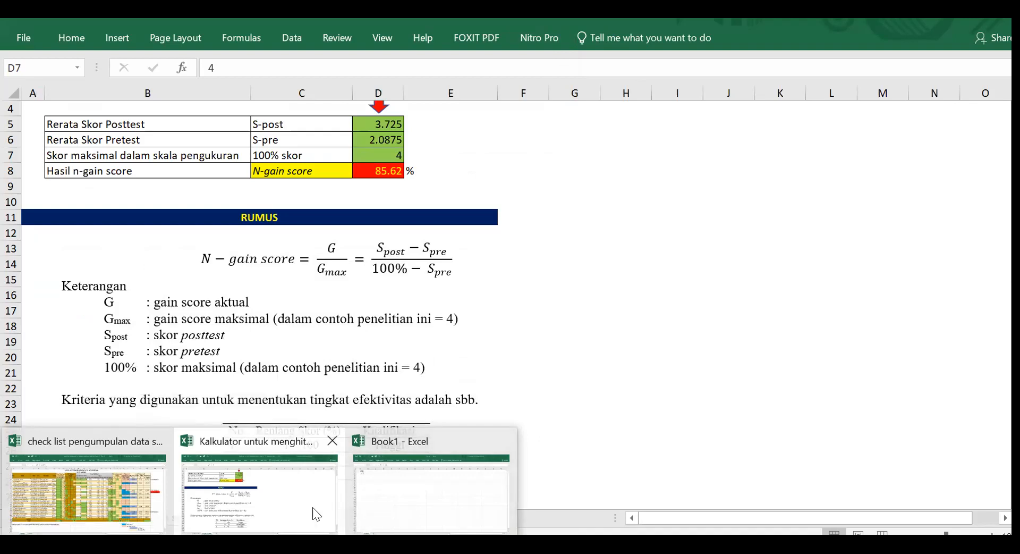
pyautogui.click(429, 509)
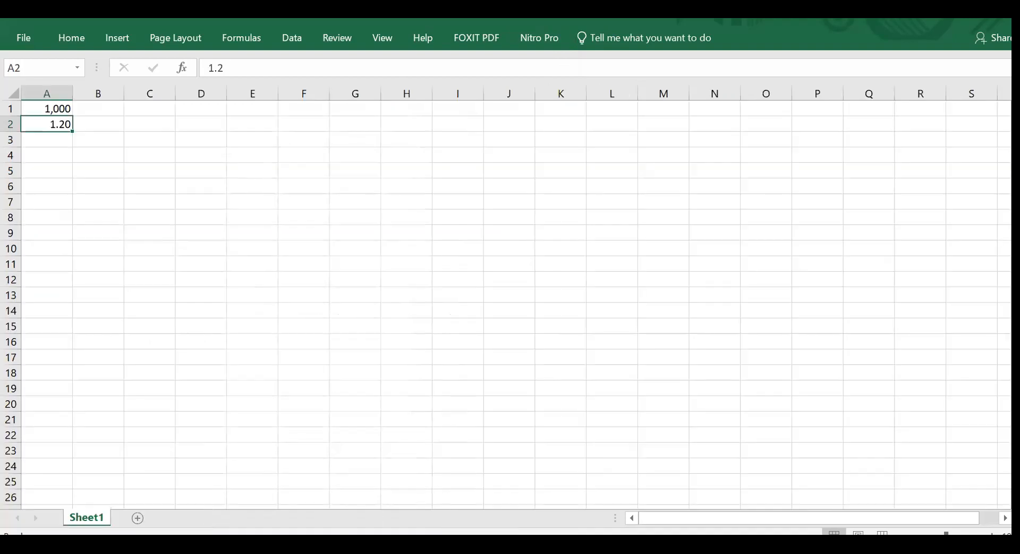
pyautogui.click(311, 489)
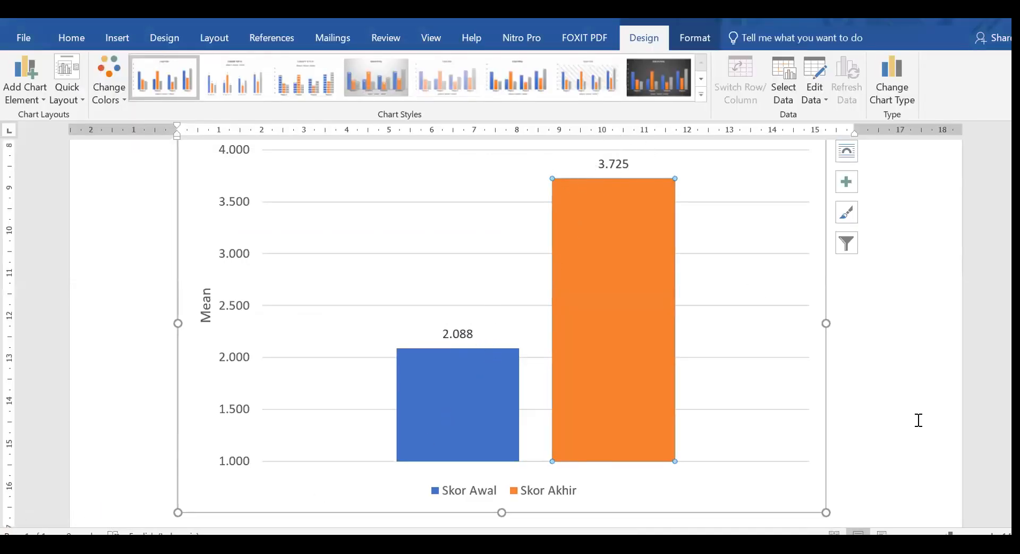
# Shrink the column chart to about 11.5 cm wide and deselect it.
pyautogui.click(847, 437)
pyautogui.scroll(-1, 783, 432)
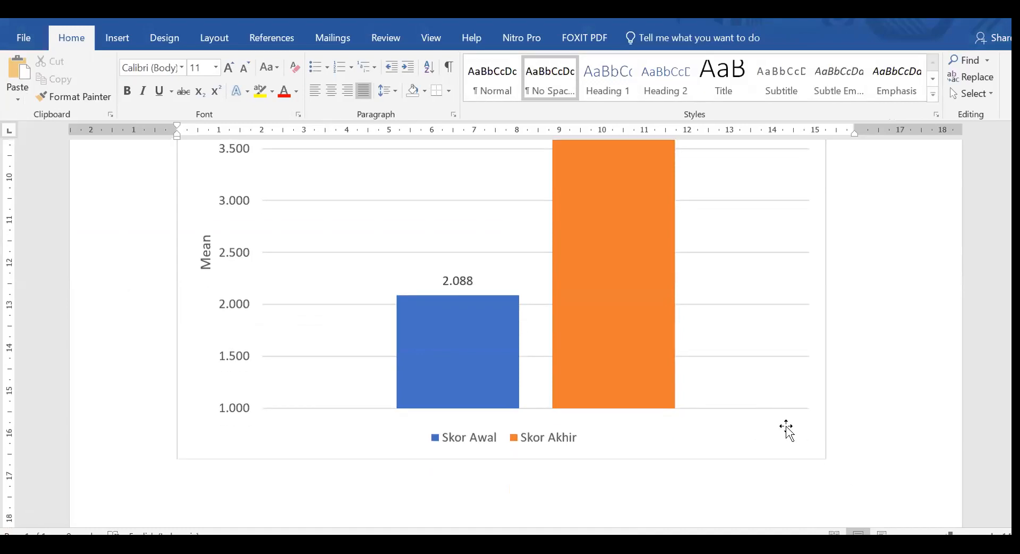
pyautogui.click(785, 427)
pyautogui.moveTo(825, 458); pyautogui.dragTo(602, 266)
pyautogui.scroll(3, 733, 358)
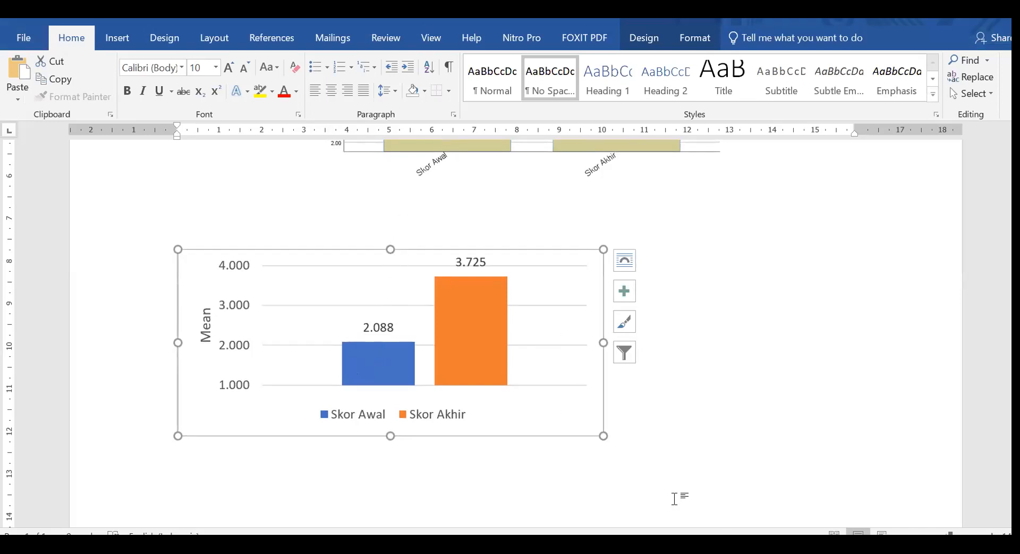
pyautogui.moveTo(605, 436); pyautogui.dragTo(668, 478)
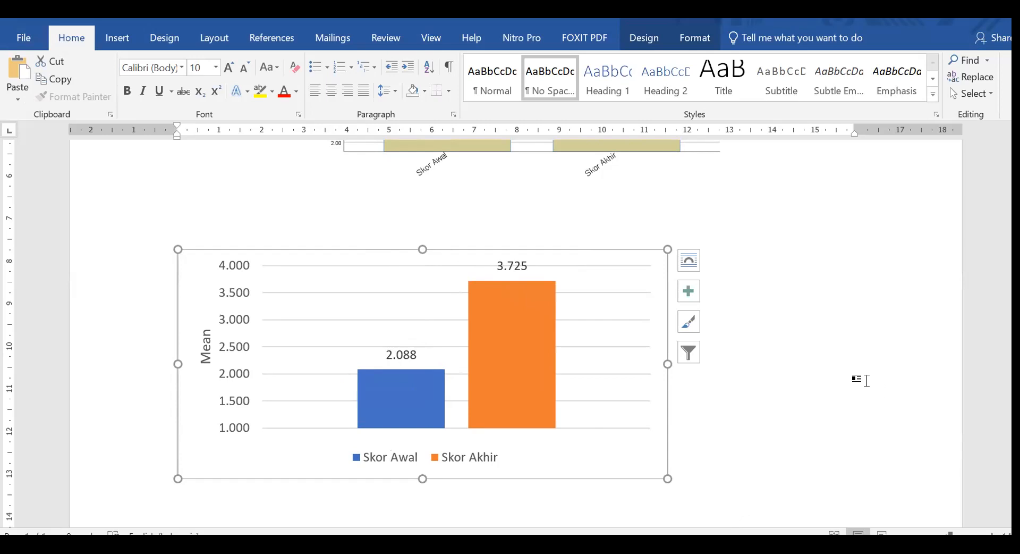
pyautogui.click(852, 383)
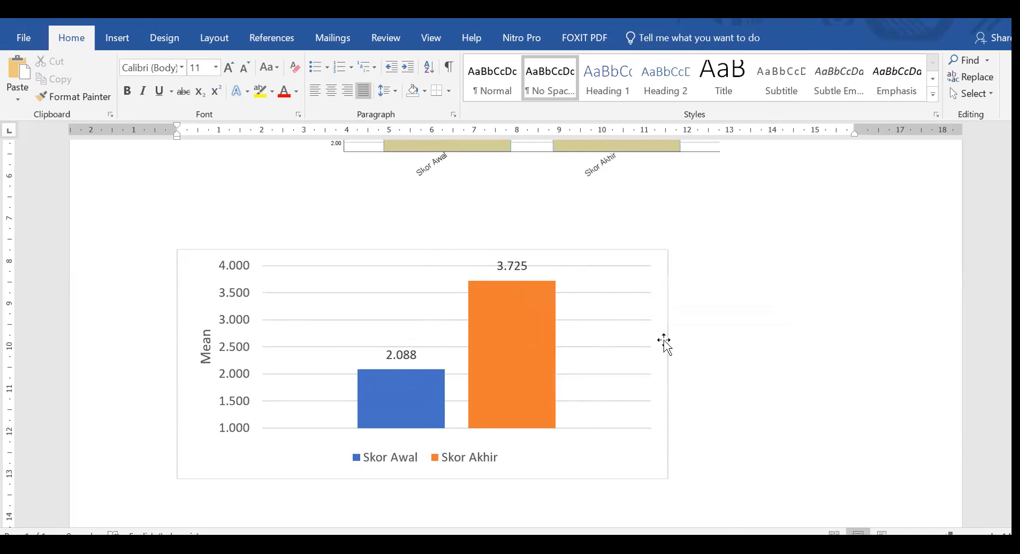
# Create a new blank document and apply the No Spacing style with justified alignment.
pyautogui.scroll(-3, 314, 396)
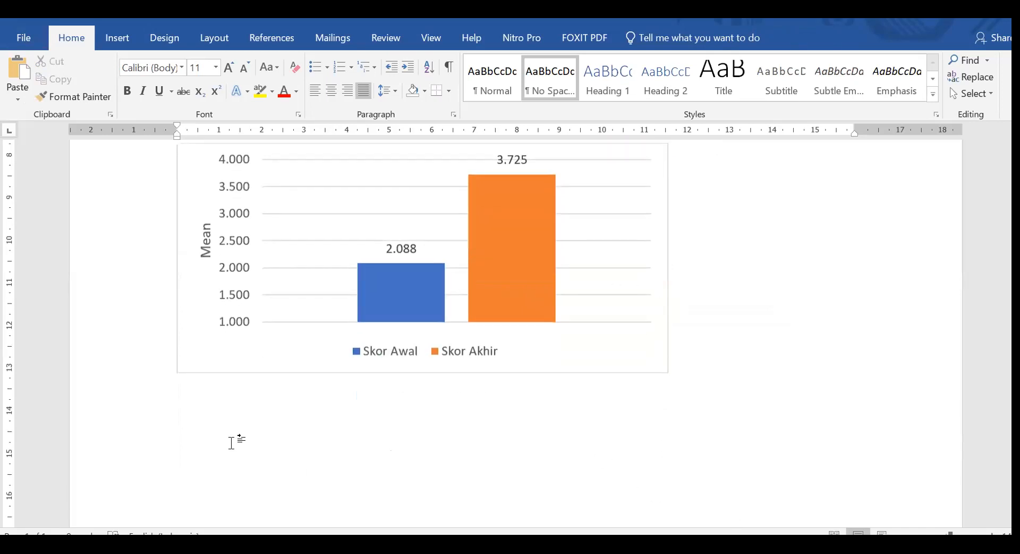
pyautogui.click(231, 442)
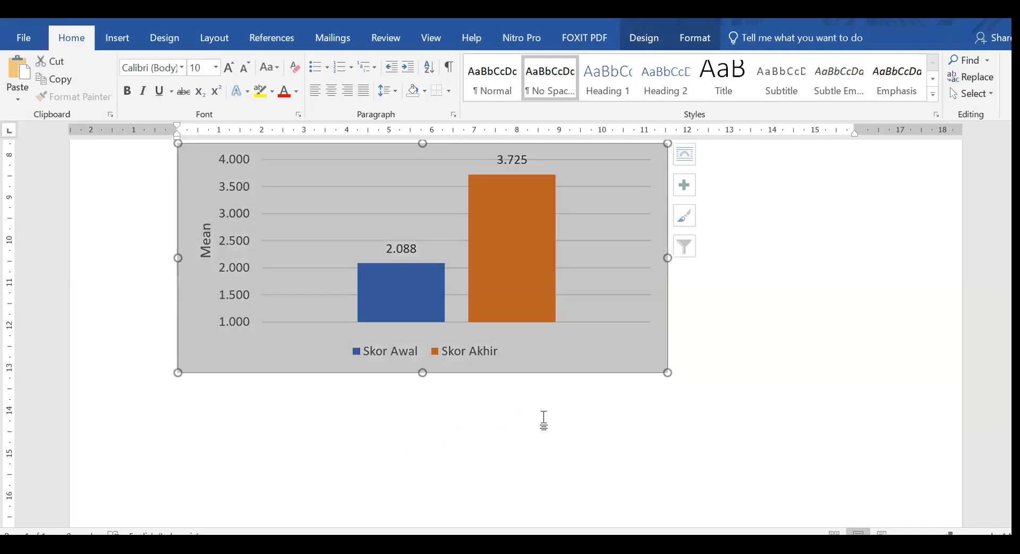
pyautogui.click(708, 396)
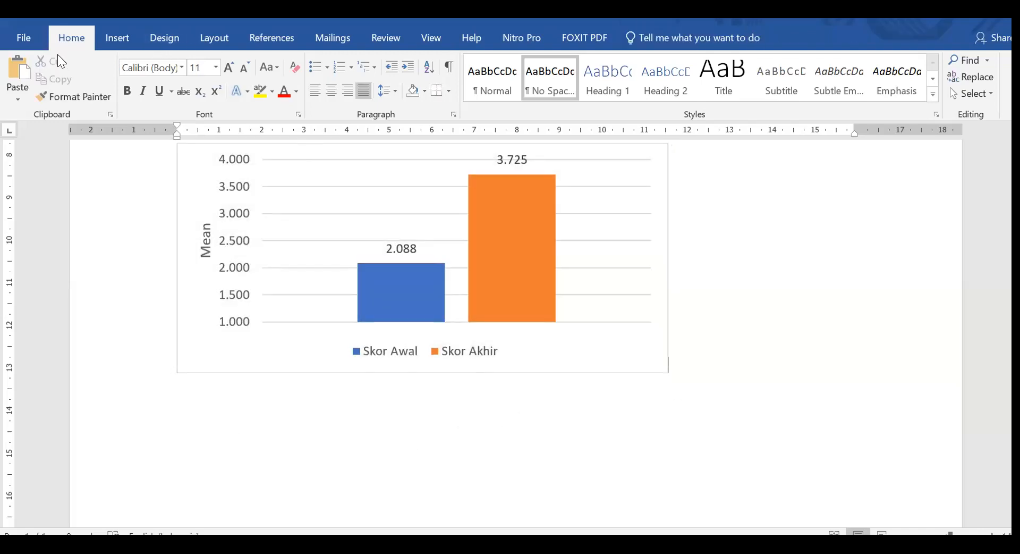
pyautogui.click(25, 36)
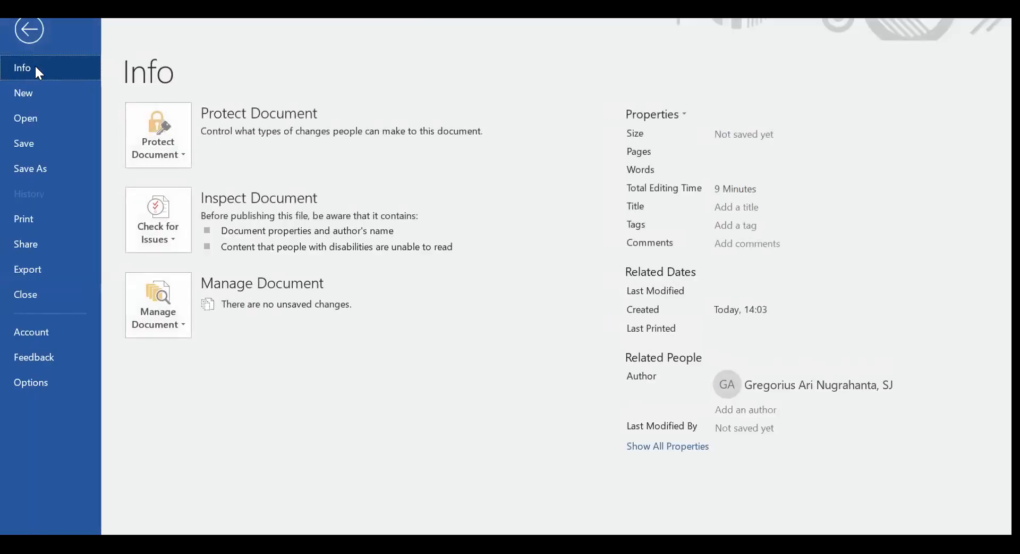
pyautogui.click(36, 94)
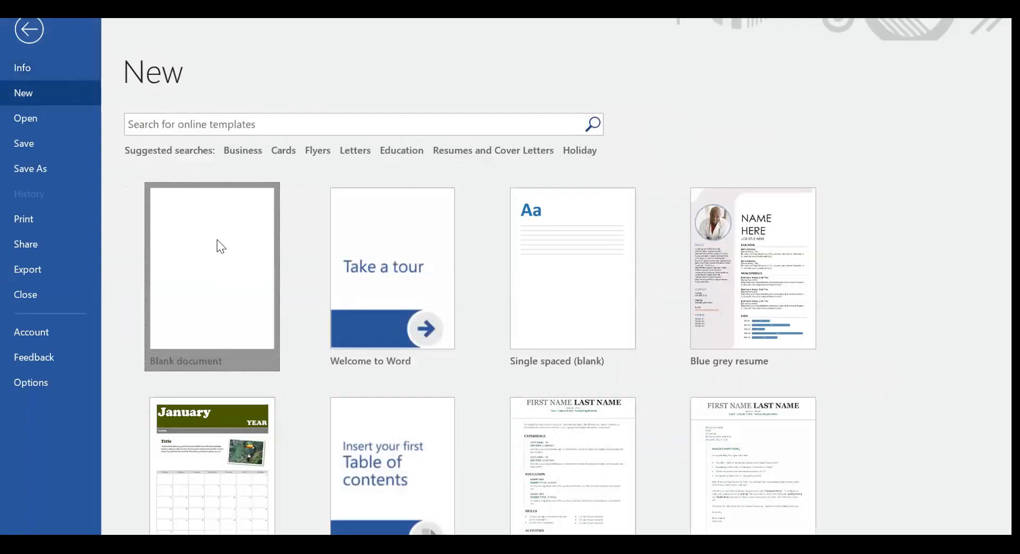
pyautogui.press('Escape')
pyautogui.click(549, 88)
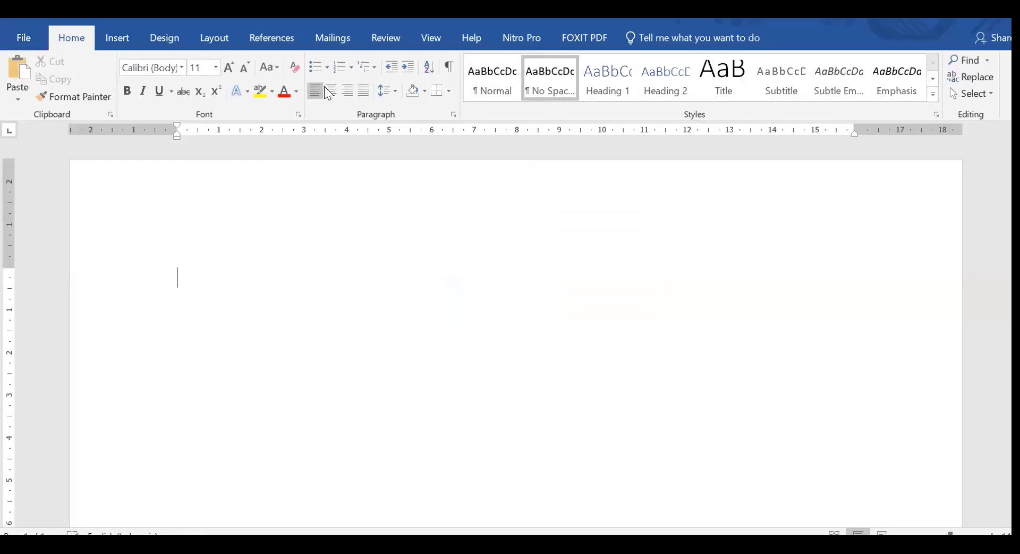
pyautogui.click(364, 91)
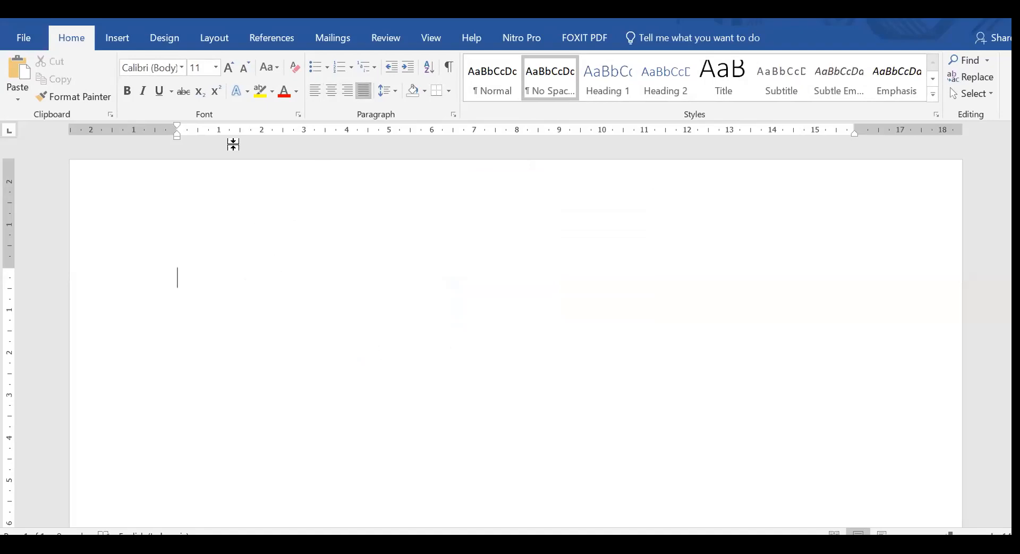
# Insert a default clustered column chart into the blank document.
pyautogui.click(123, 39)
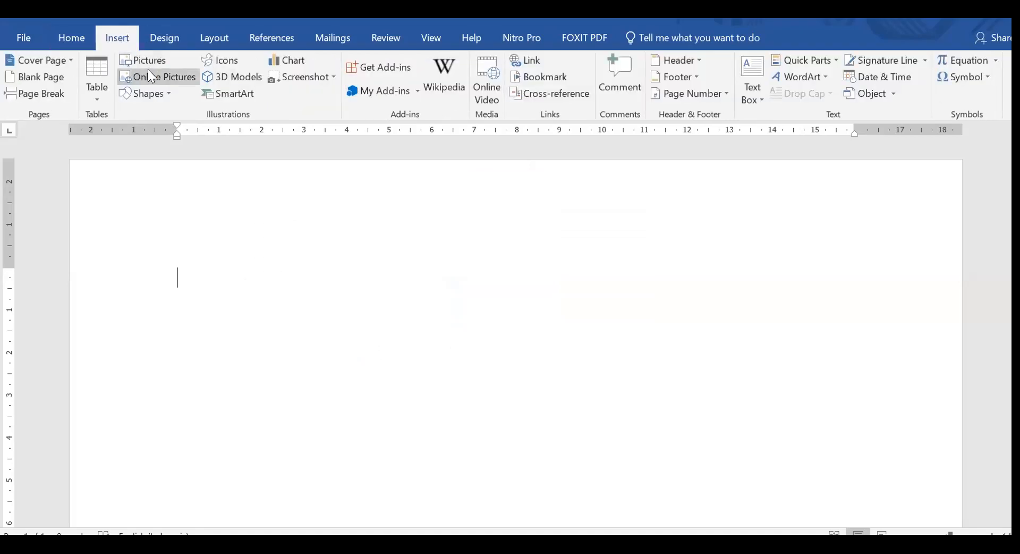
pyautogui.click(286, 60)
pyautogui.moveTo(451, 238)
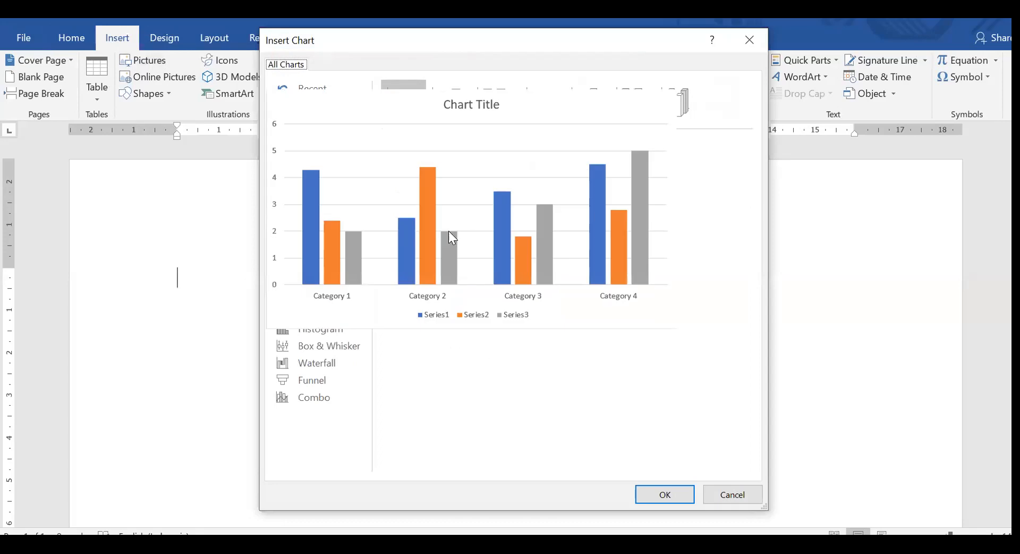
pyautogui.click(685, 490)
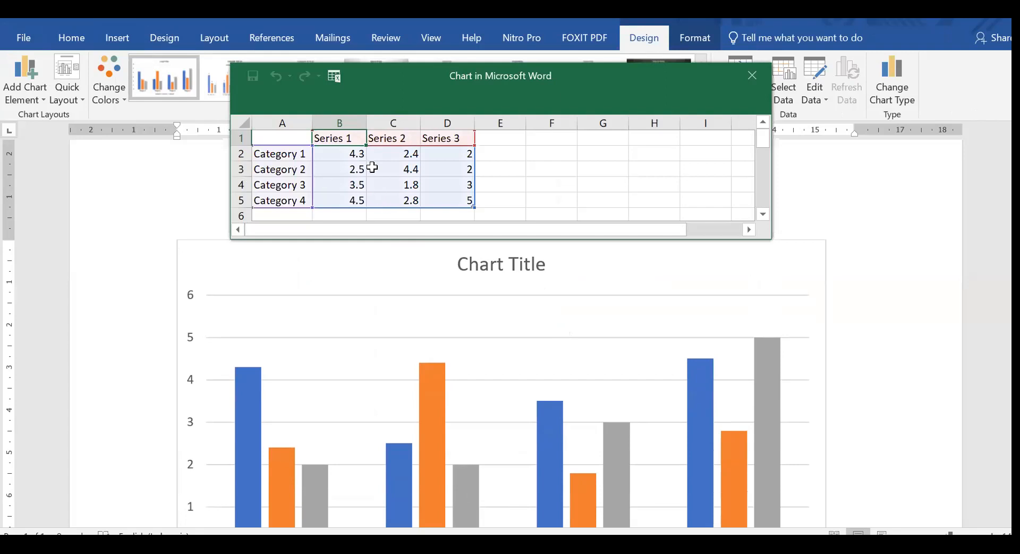
# Clear the Category 2 to Category 4 data and delete rows 3 to 5 from the chart's data sheet.
pyautogui.keyDown('shift'); pyautogui.click(466, 199); pyautogui.keyUp('shift')
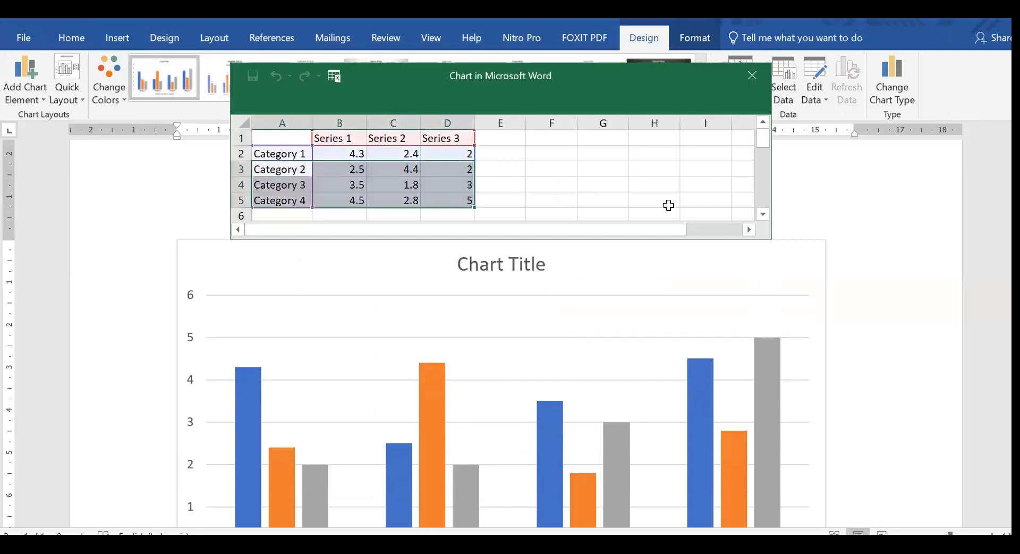
pyautogui.press('Delete')
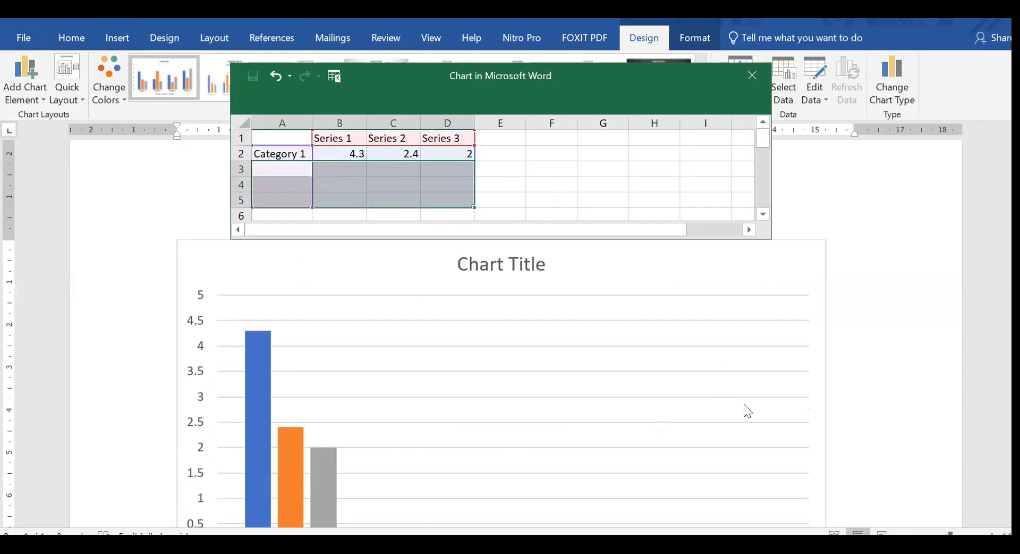
pyautogui.click(642, 181)
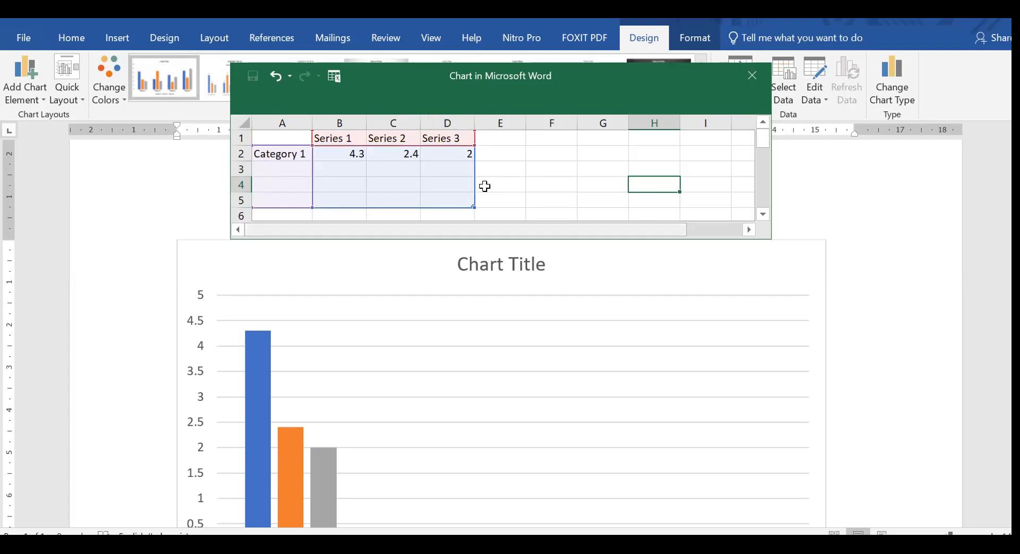
pyautogui.moveTo(239, 169); pyautogui.dragTo(239, 201)
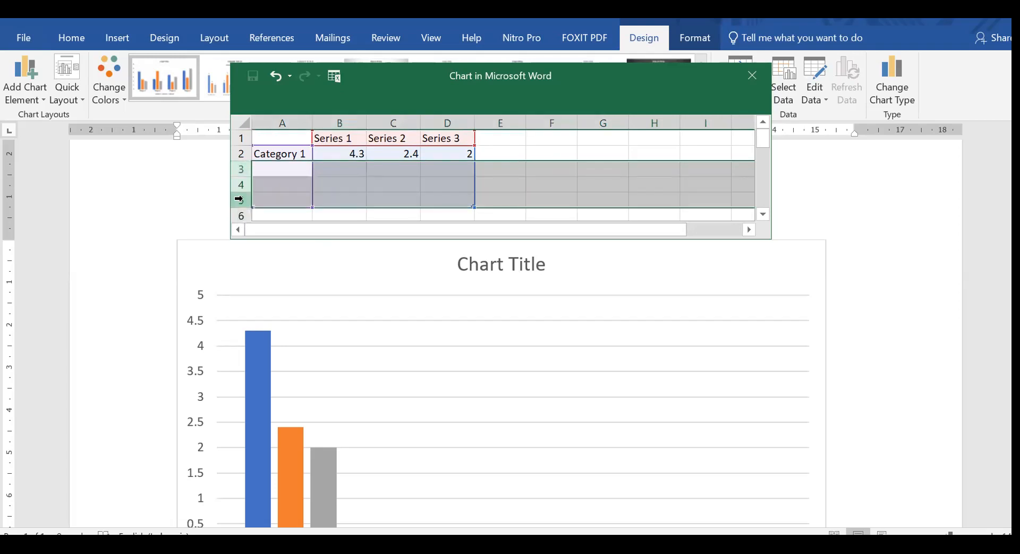
pyautogui.rightClick(240, 199)
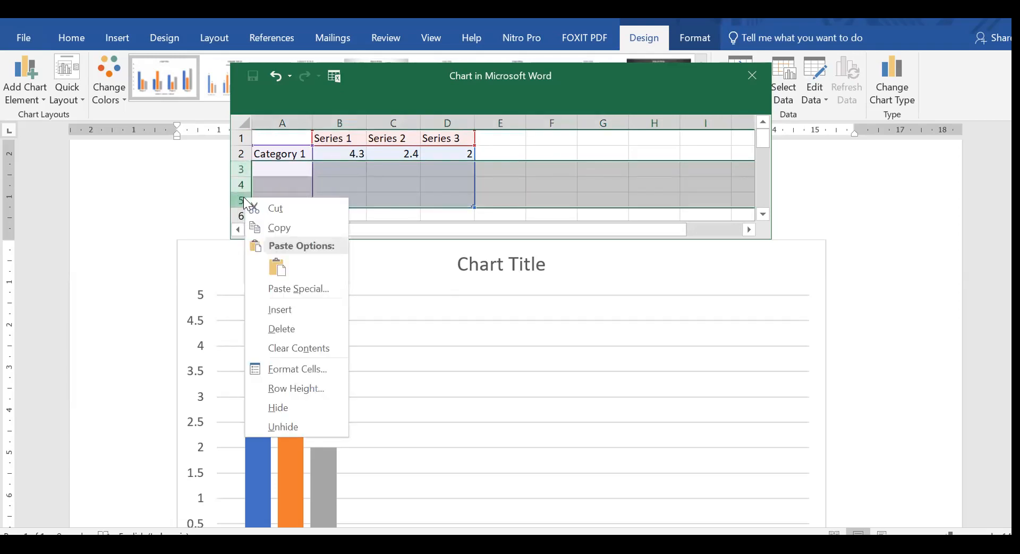
pyautogui.click(294, 330)
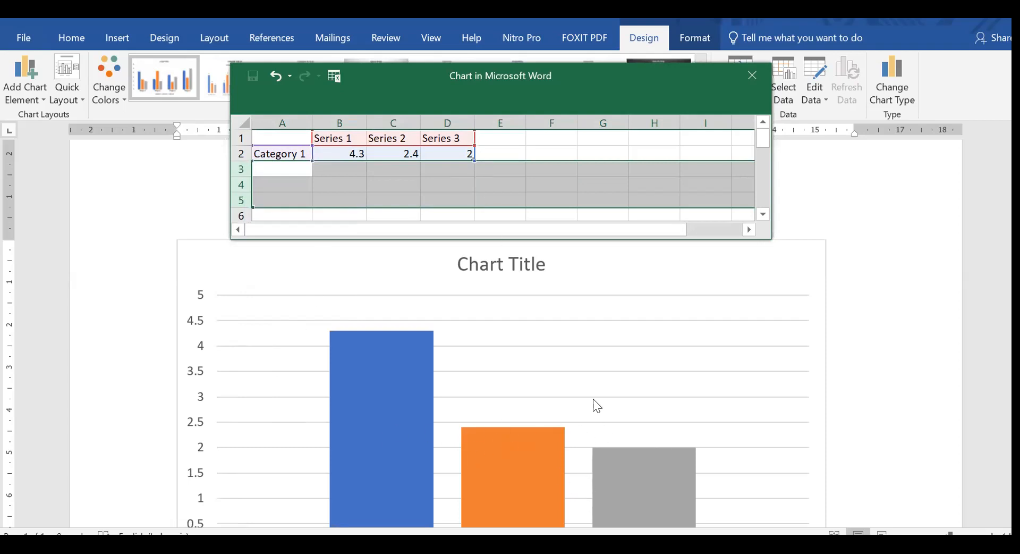
# Delete the Series 3 column from the chart's data sheet and deselect it, keeping Series 1 and Series 2.
pyautogui.click(452, 121)
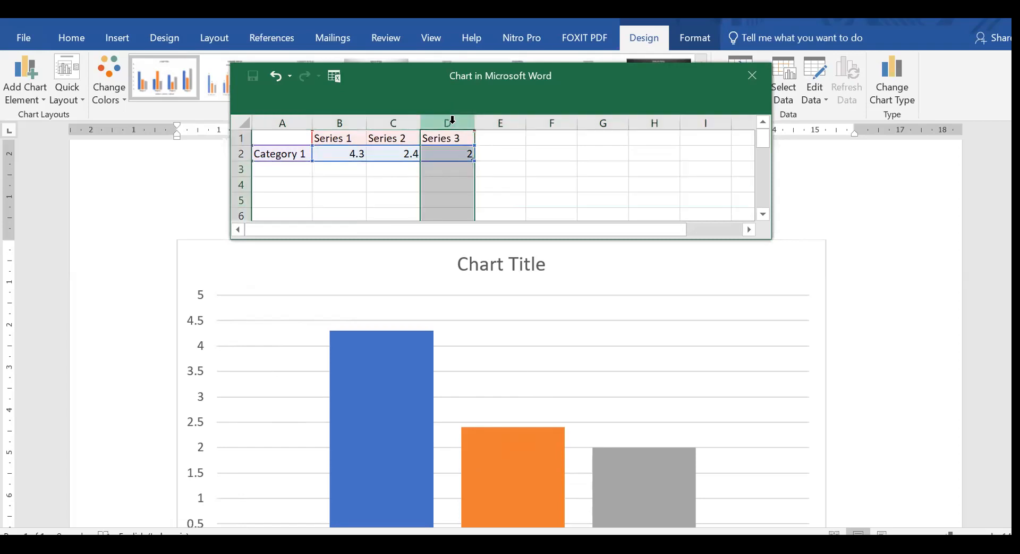
pyautogui.rightClick(451, 124)
pyautogui.click(476, 251)
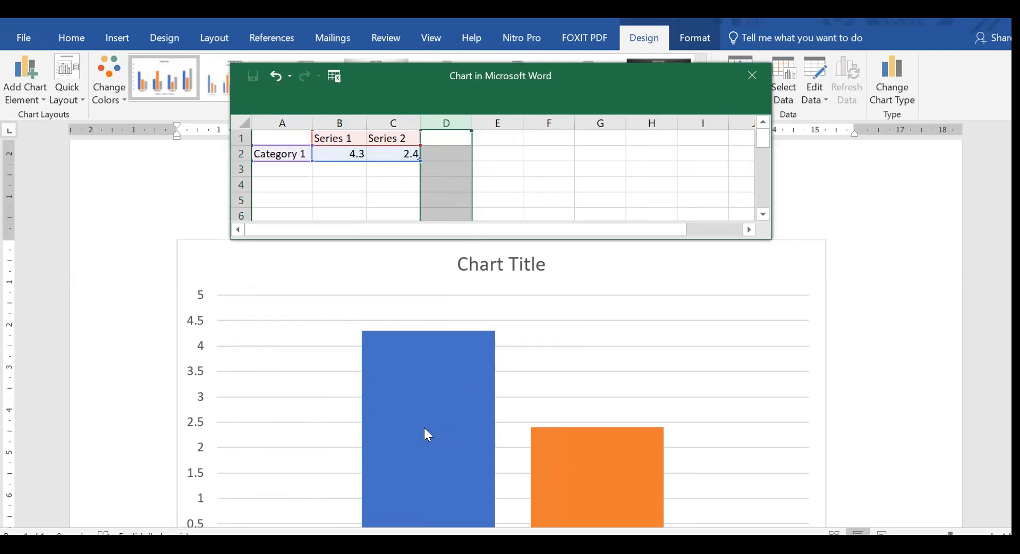
pyautogui.click(606, 182)
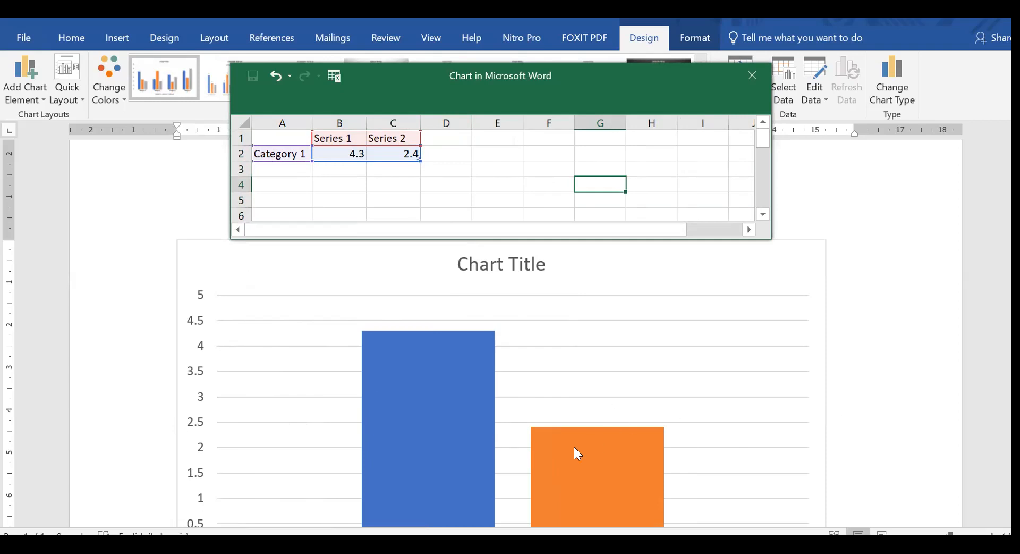
pyautogui.click(276, 172)
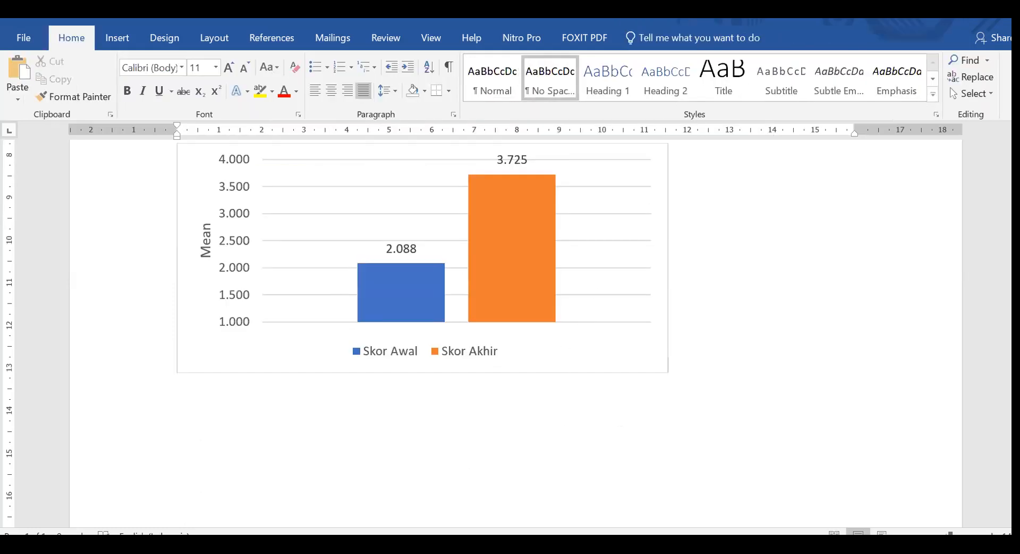
pyautogui.moveTo(340, 547)
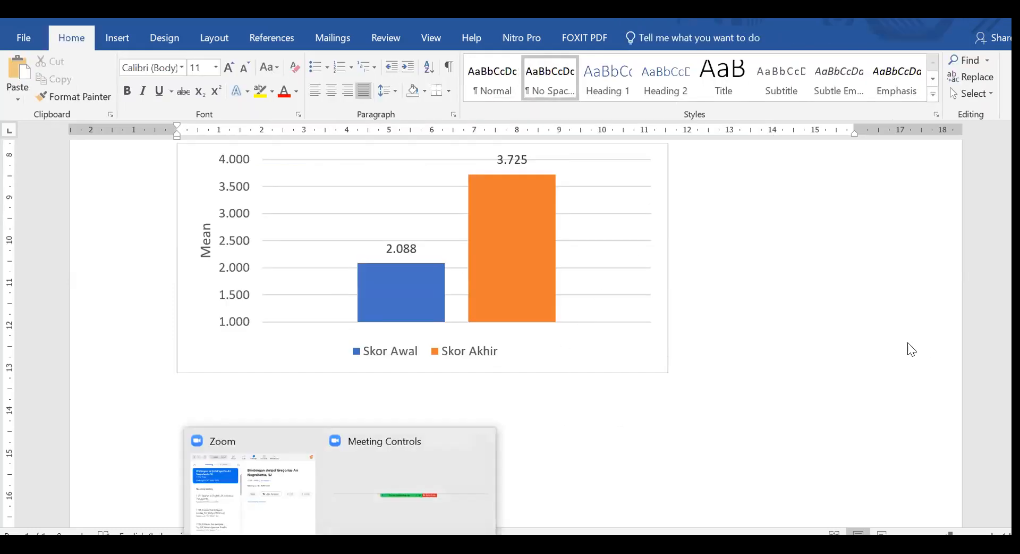
pyautogui.click(420, 510)
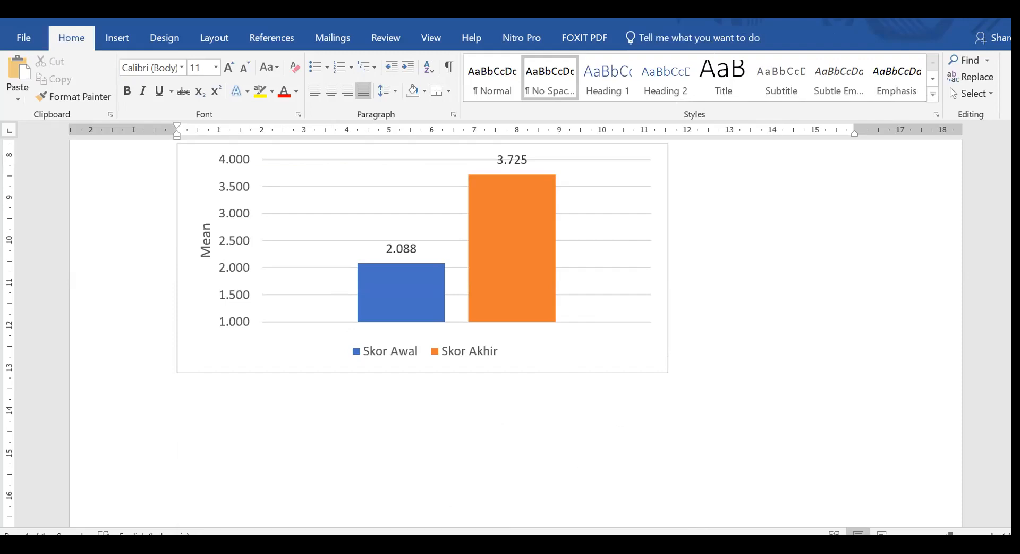
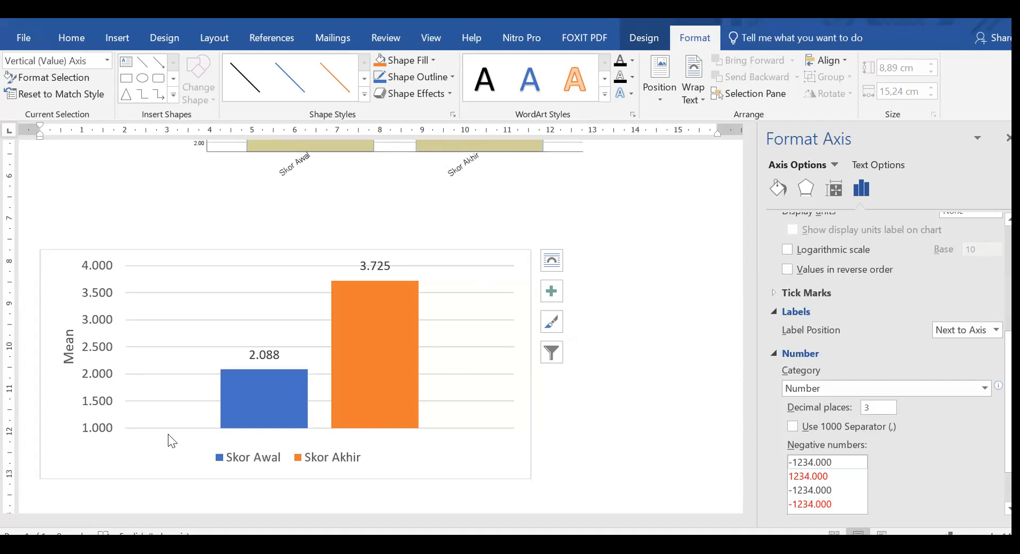
# Set the number format of the chart's vertical axis to 1 decimal place and deselect the chart.
pyautogui.click(873, 406)
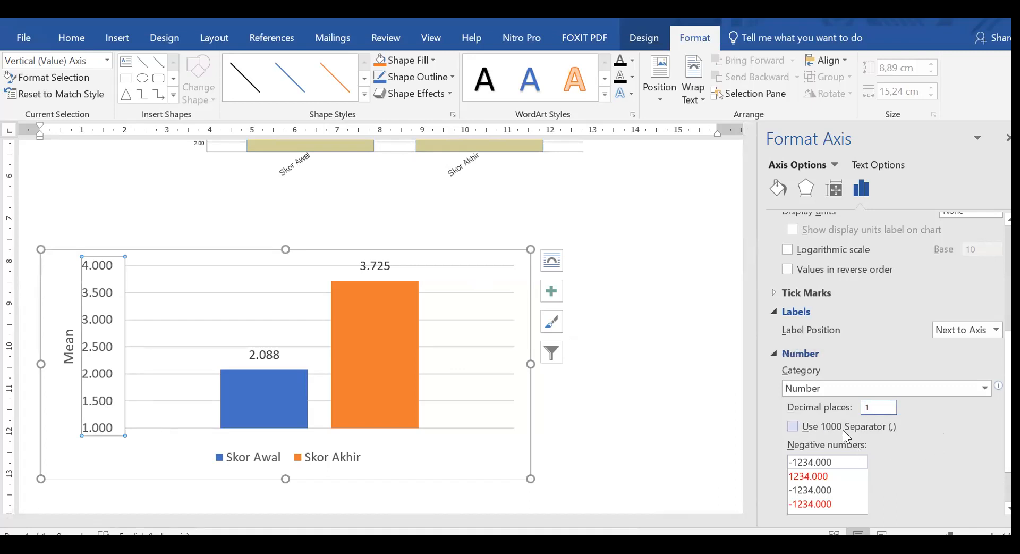
pyautogui.scroll(-3, 948, 464)
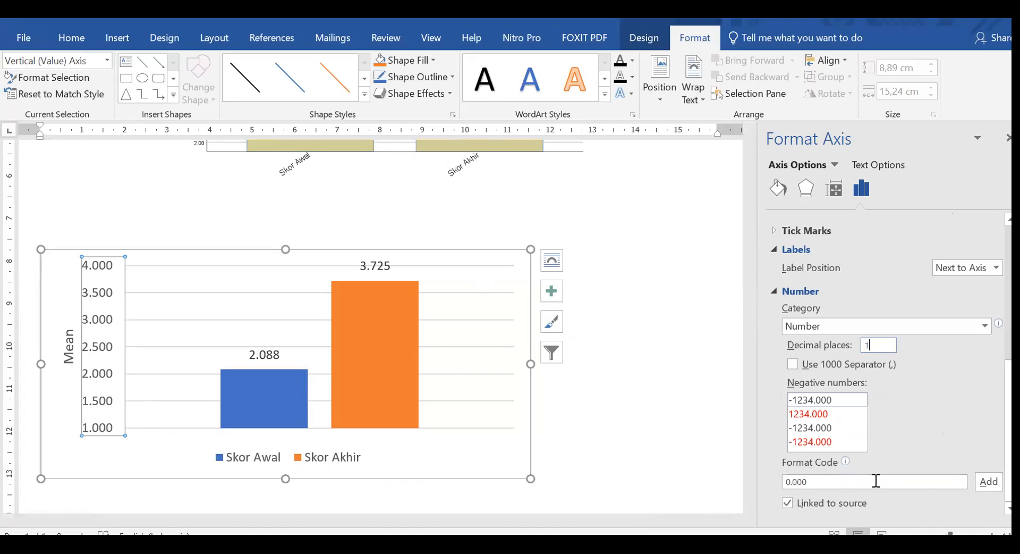
pyautogui.click(779, 187)
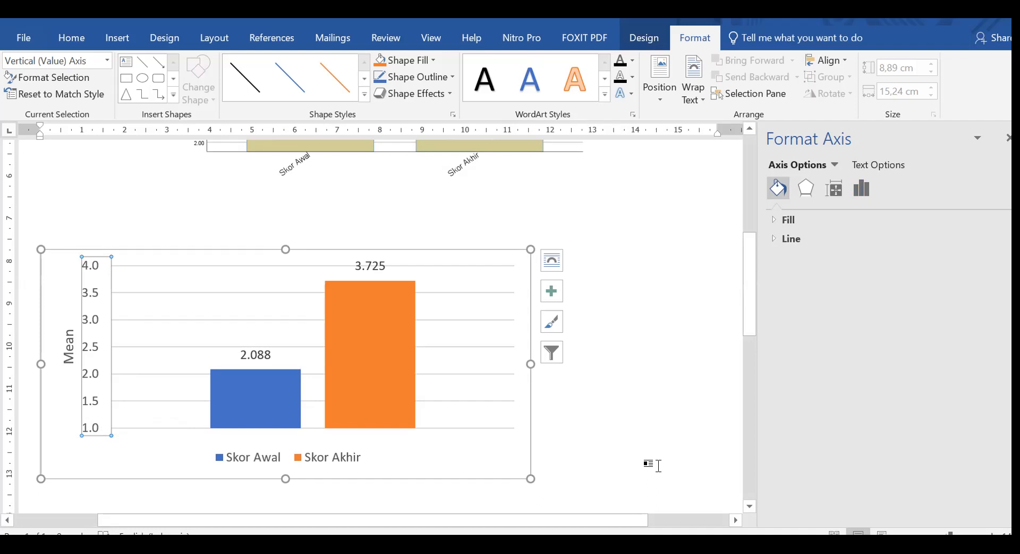
pyautogui.click(680, 409)
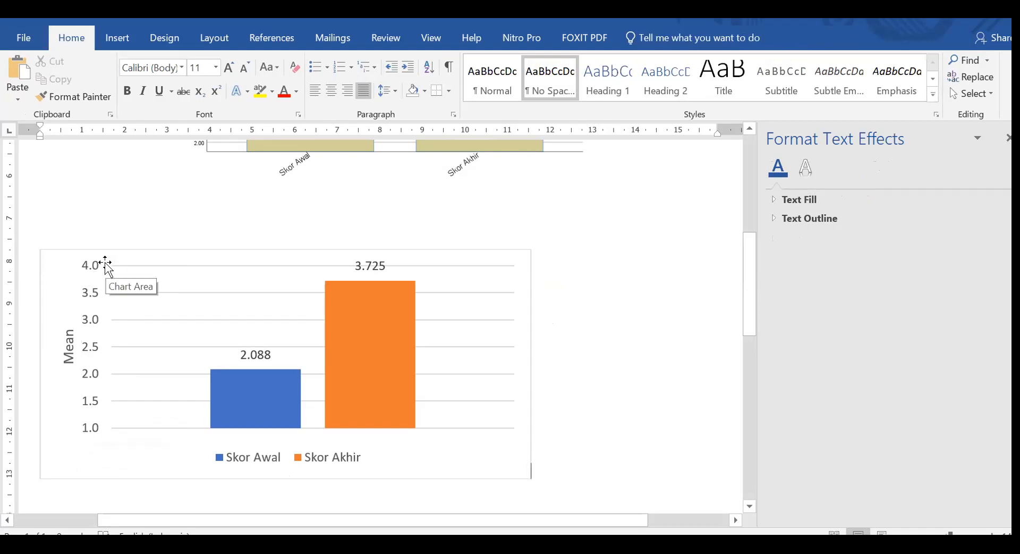
# Reopen the formatting options of the chart's vertical axis and review its number category and decimal places setting.
pyautogui.click(91, 340)
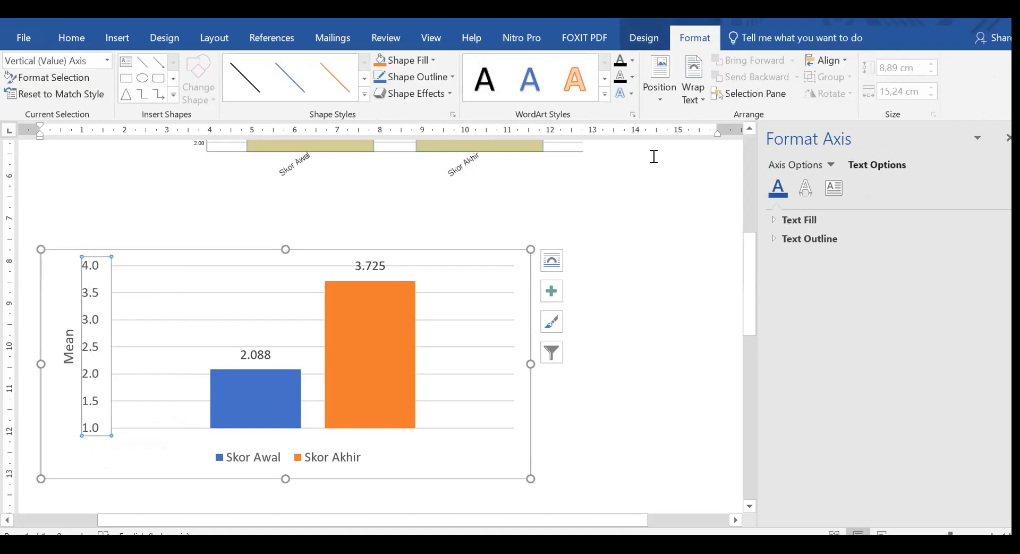
pyautogui.click(644, 37)
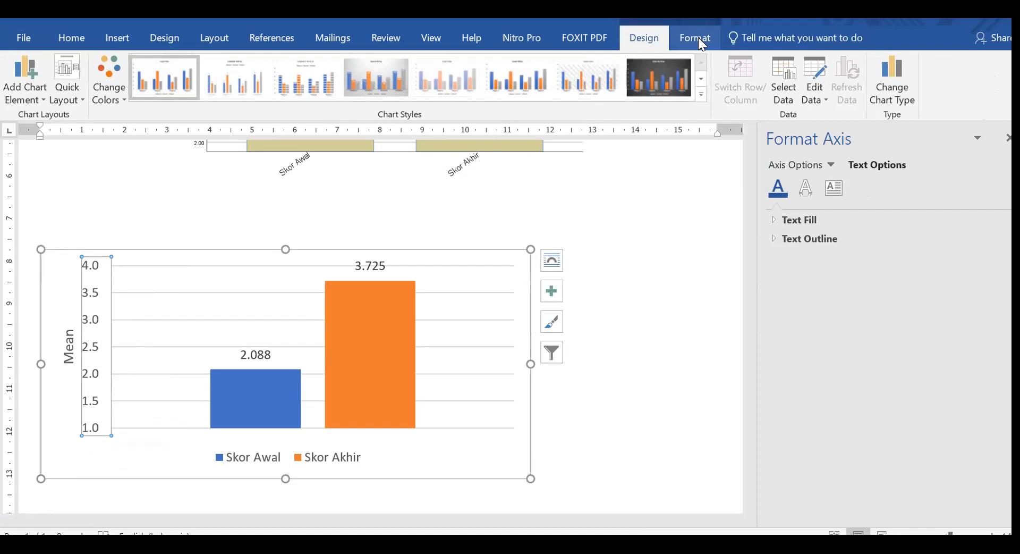
pyautogui.click(697, 40)
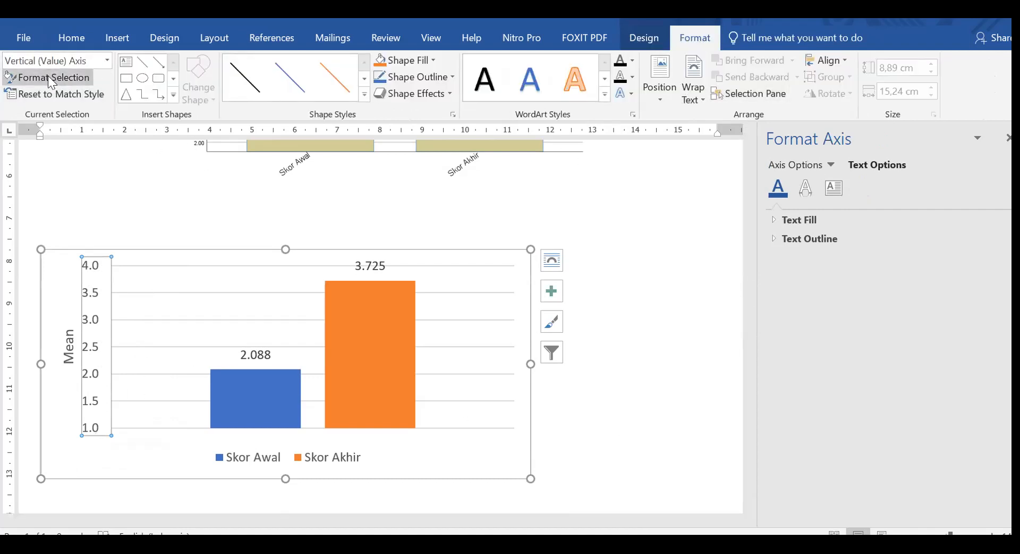
pyautogui.click(68, 76)
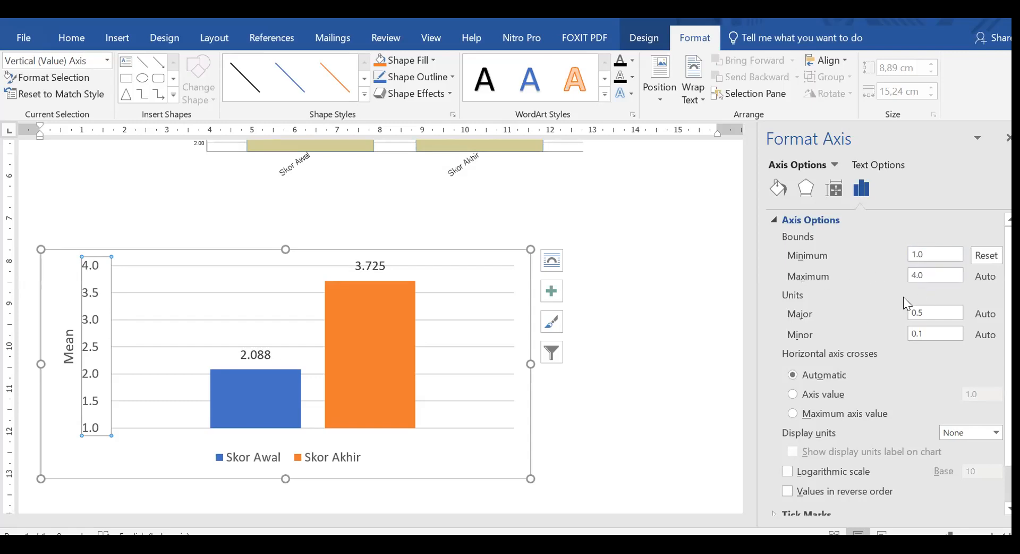
pyautogui.scroll(-2, 863, 384)
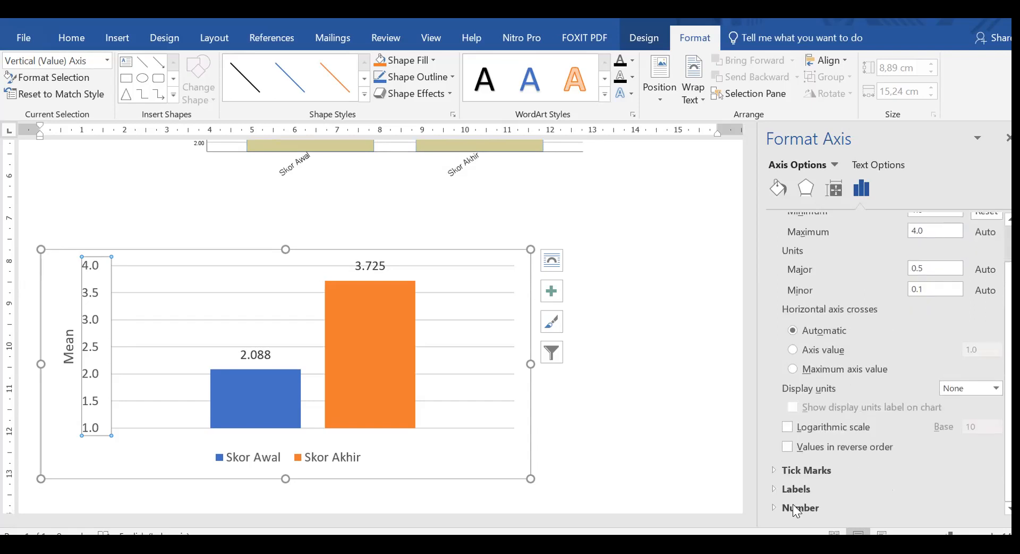
pyautogui.click(769, 506)
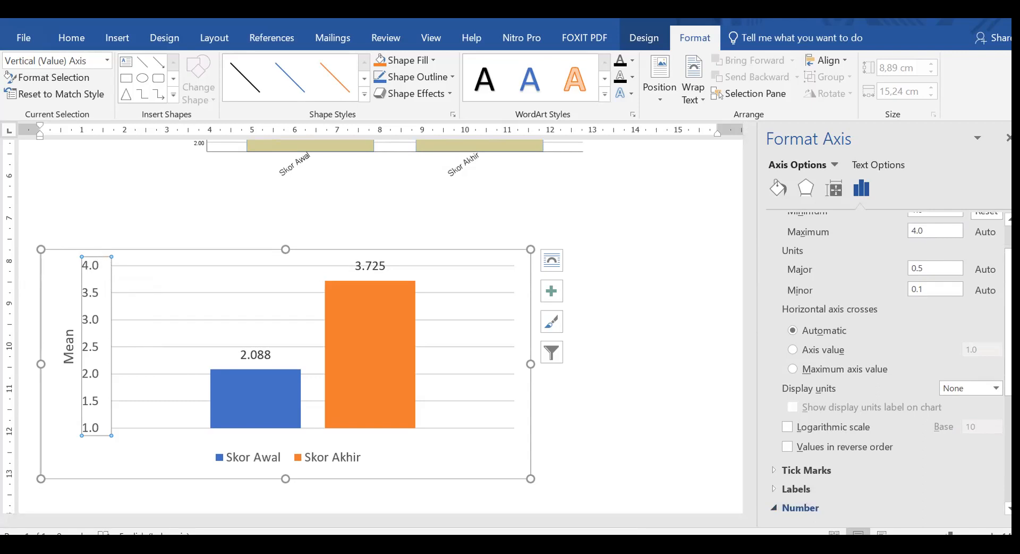
pyautogui.scroll(-3, 939, 460)
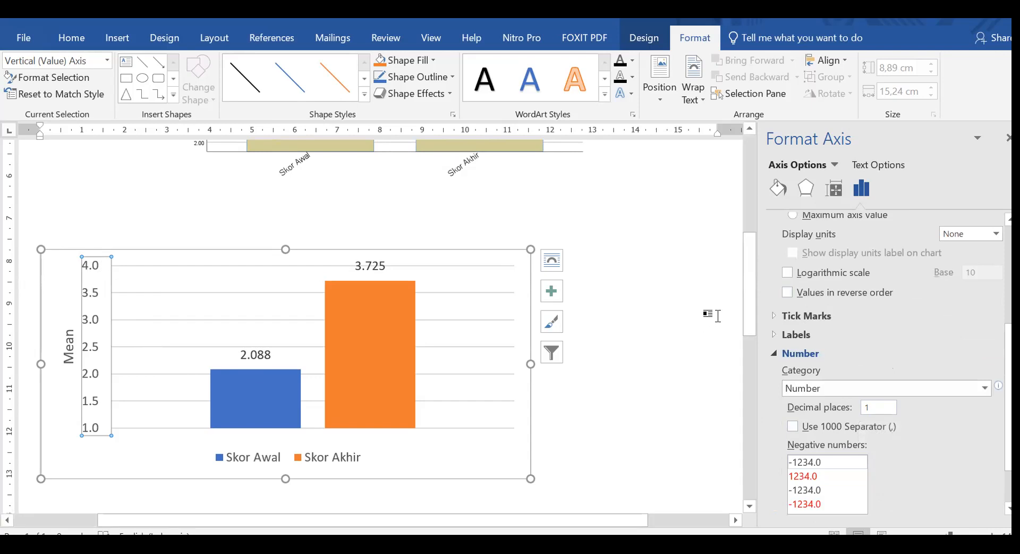
pyautogui.click(702, 322)
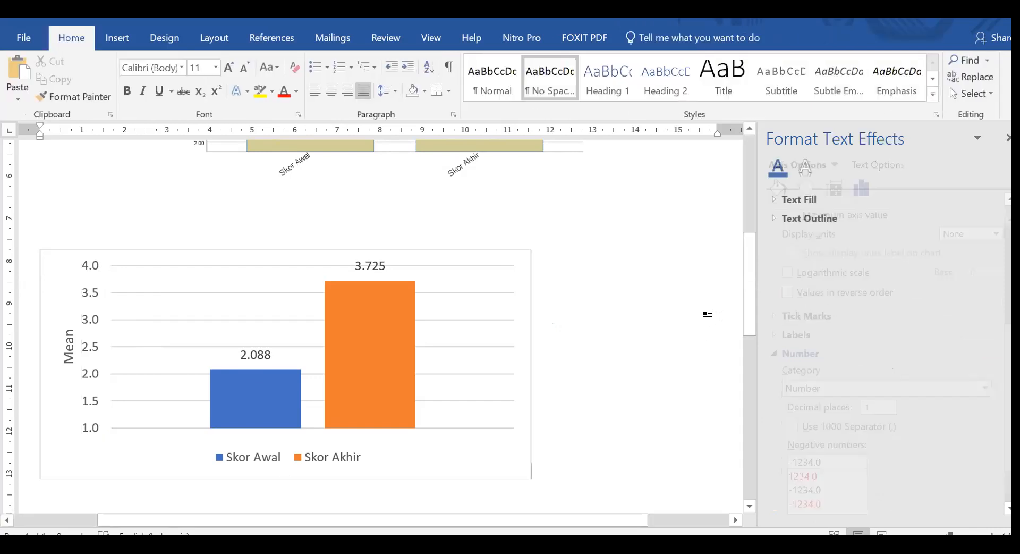
# Select the Skor Akhir data label, close the formatting pane and open the chart's data for editing in Excel.
pyautogui.click(372, 266)
pyautogui.click(265, 355)
pyautogui.click(375, 265)
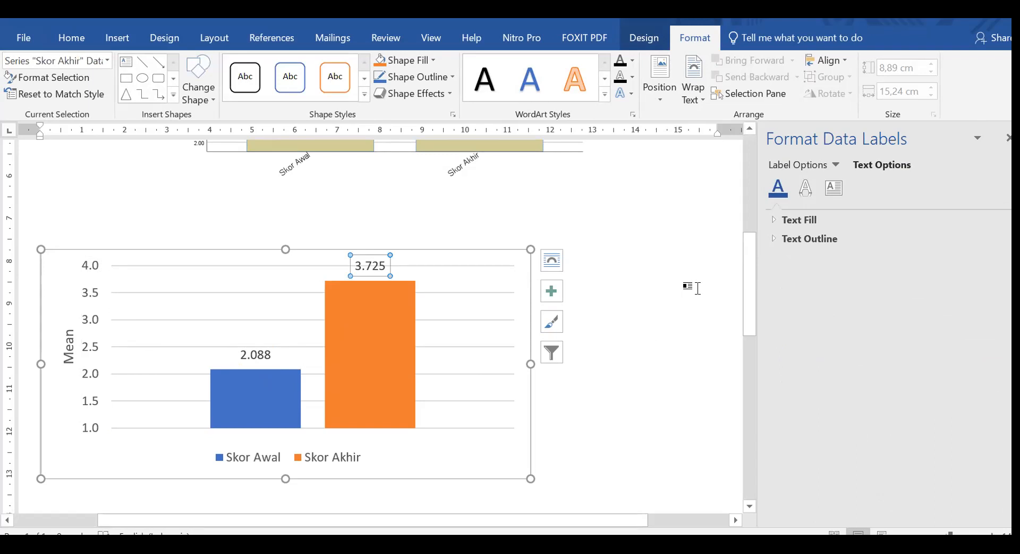
pyautogui.click(1007, 138)
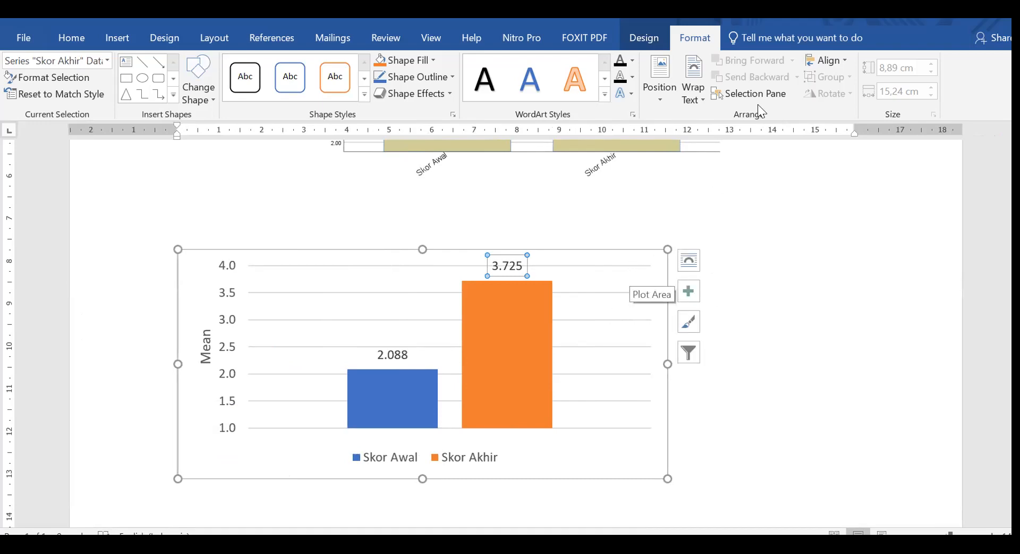
pyautogui.click(641, 33)
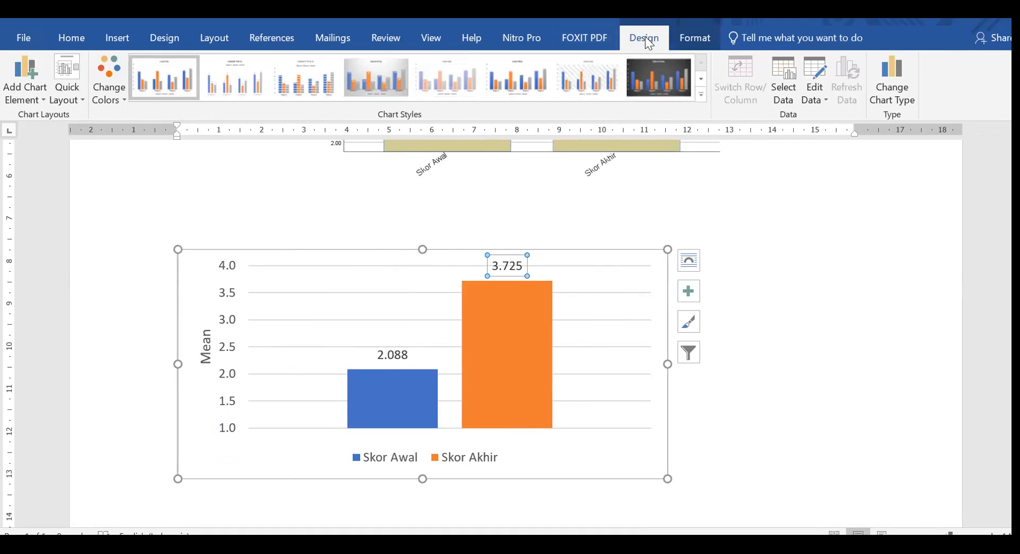
pyautogui.click(827, 99)
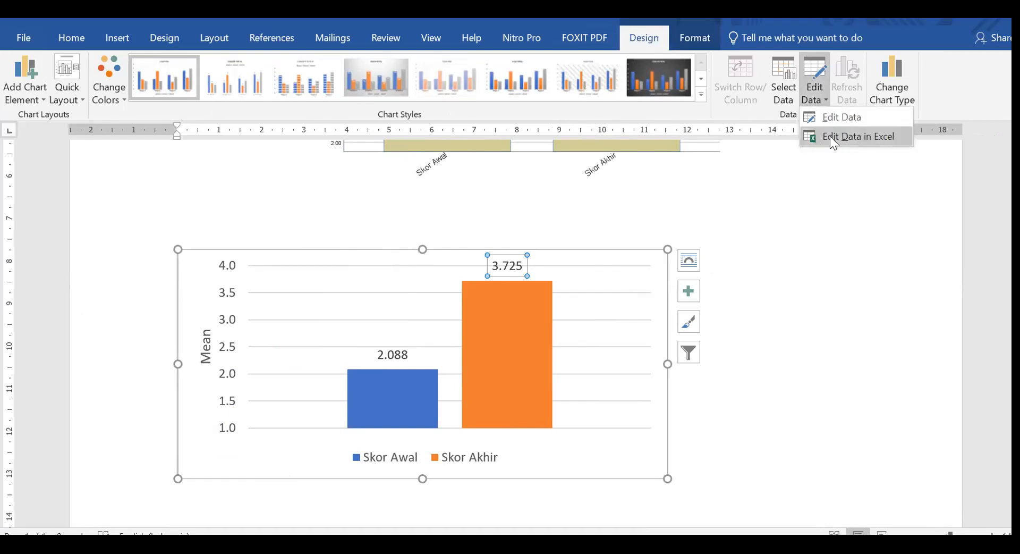
pyautogui.click(859, 136)
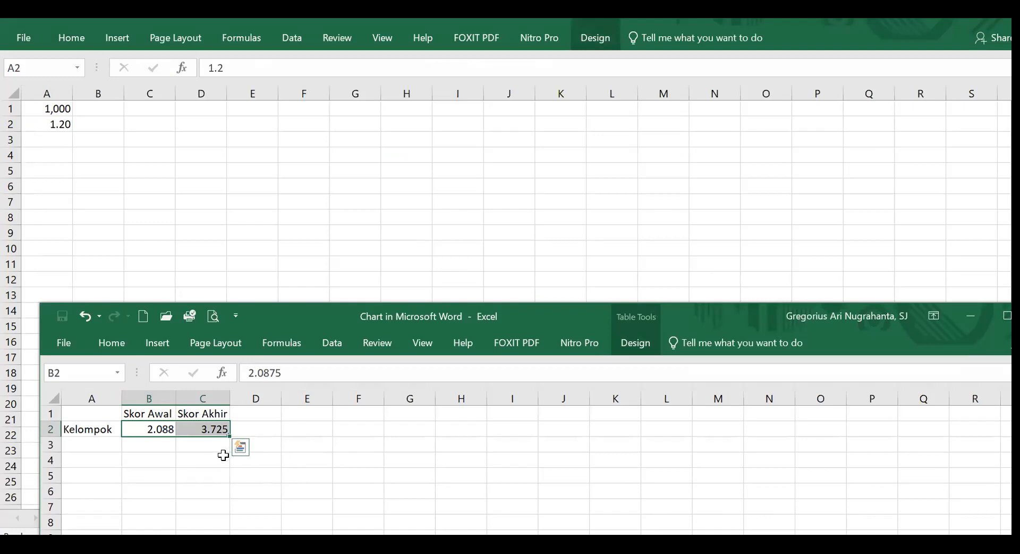
# Select the Skor Awal and Skor Akhir values in B2:C2 and review their number format and decimal places in Format Cells.
pyautogui.click(144, 458)
pyautogui.click(150, 425)
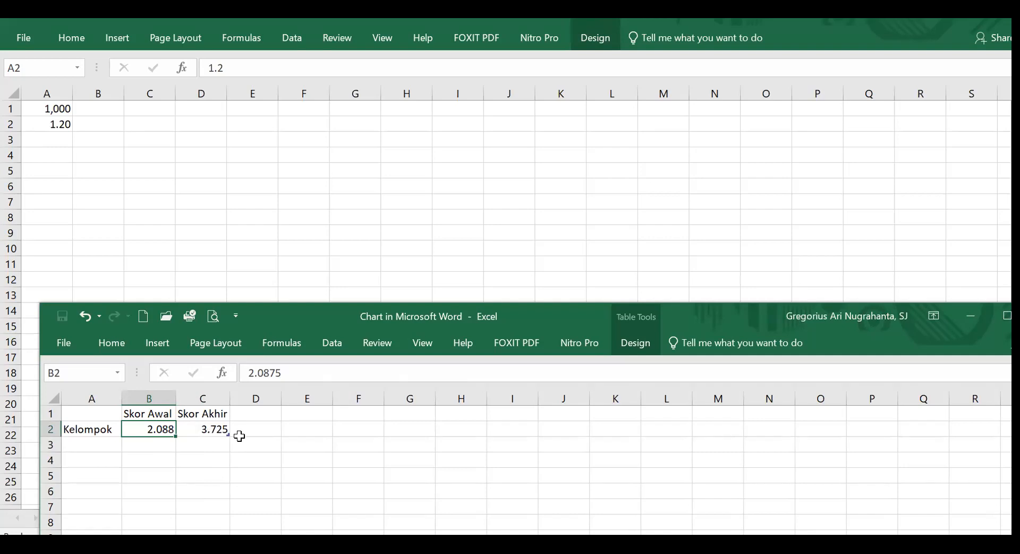
pyautogui.keyDown('shift'); pyautogui.click(211, 430); pyautogui.keyUp('shift')
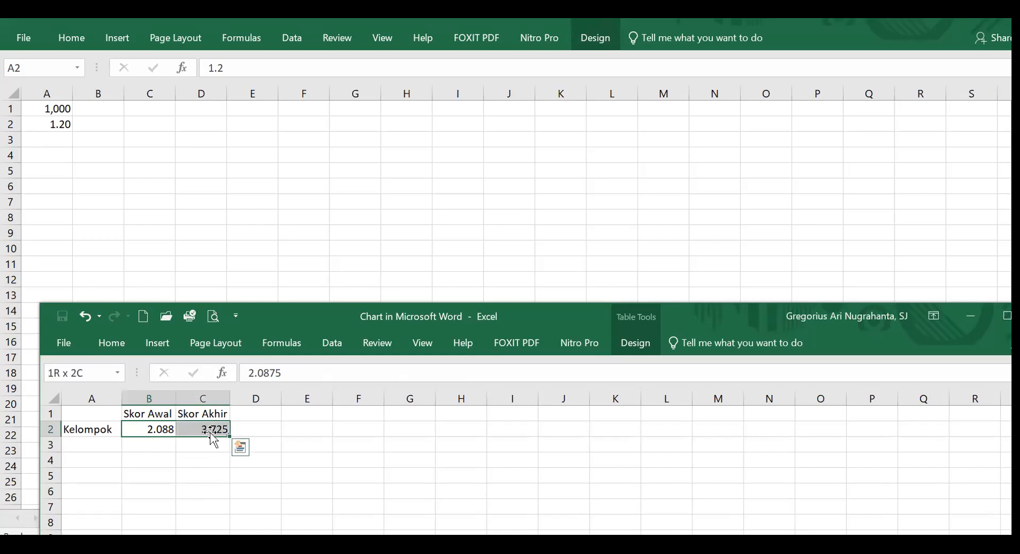
pyautogui.rightClick(192, 424)
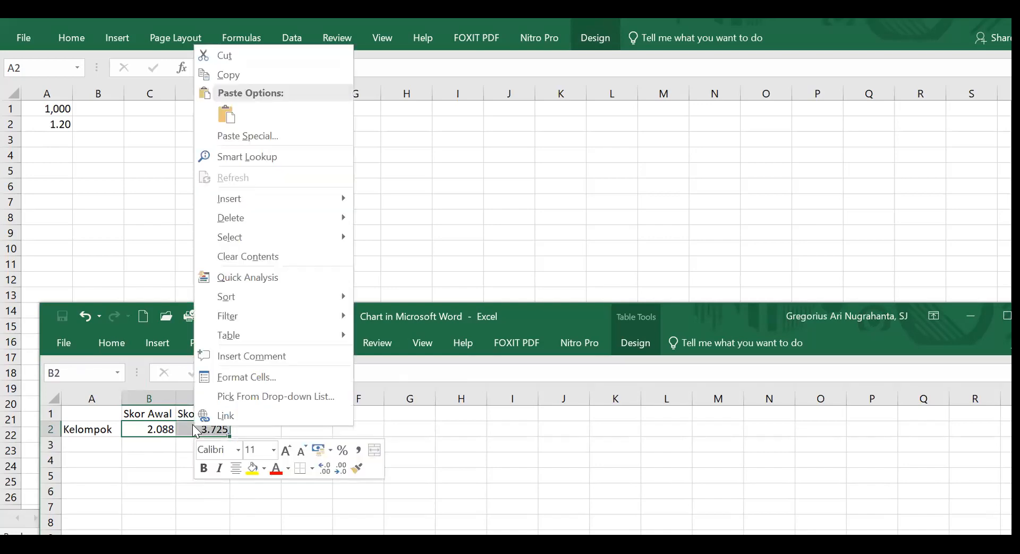
pyautogui.click(260, 376)
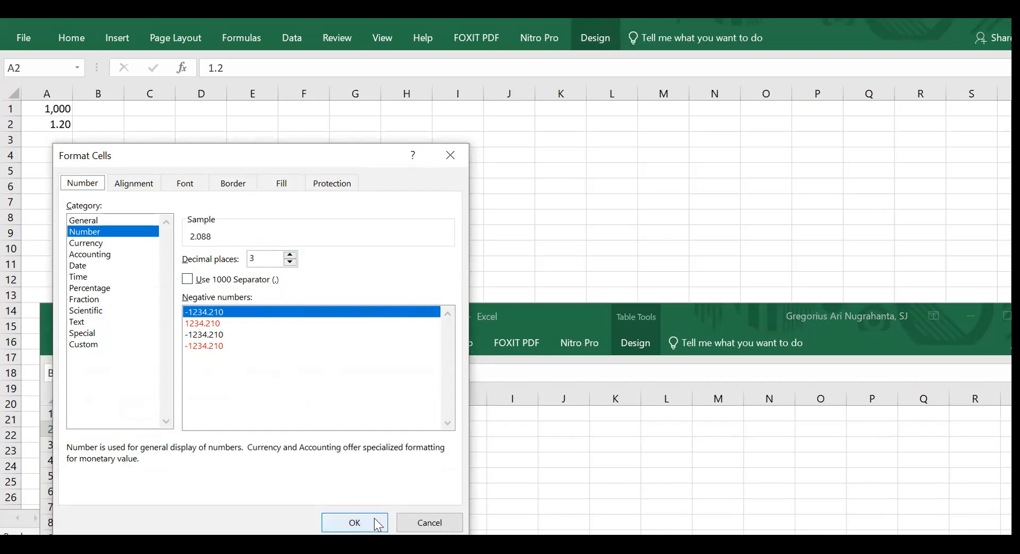
pyautogui.click(451, 521)
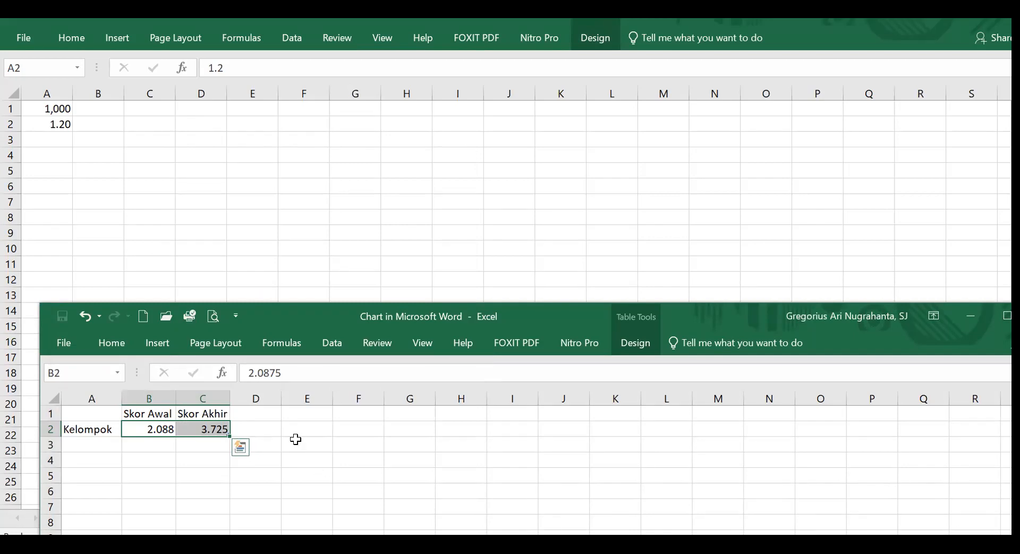
# Close the chart's data workbook and switch back to the Word document.
pyautogui.moveTo(735, 311); pyautogui.dragTo(564, 230)
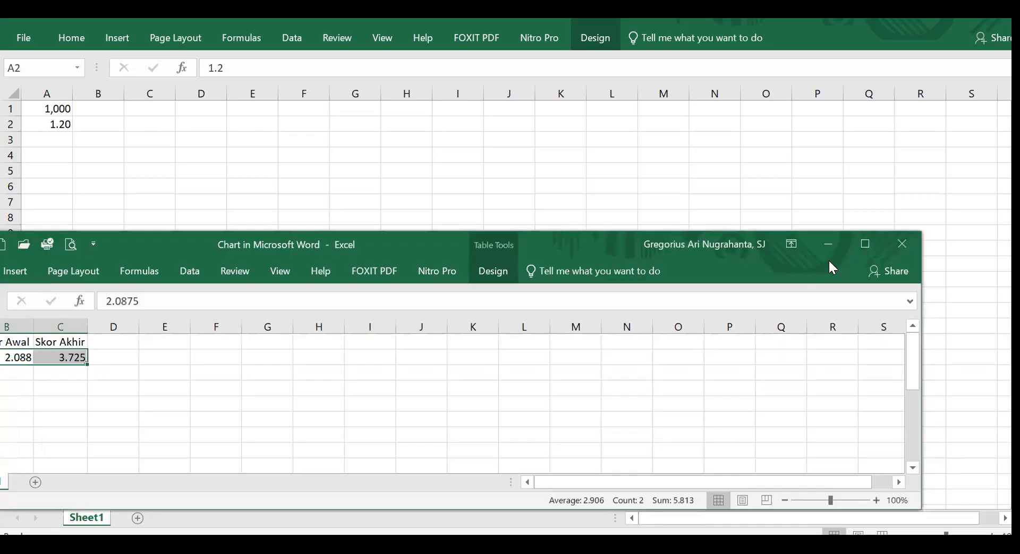
pyautogui.click(907, 244)
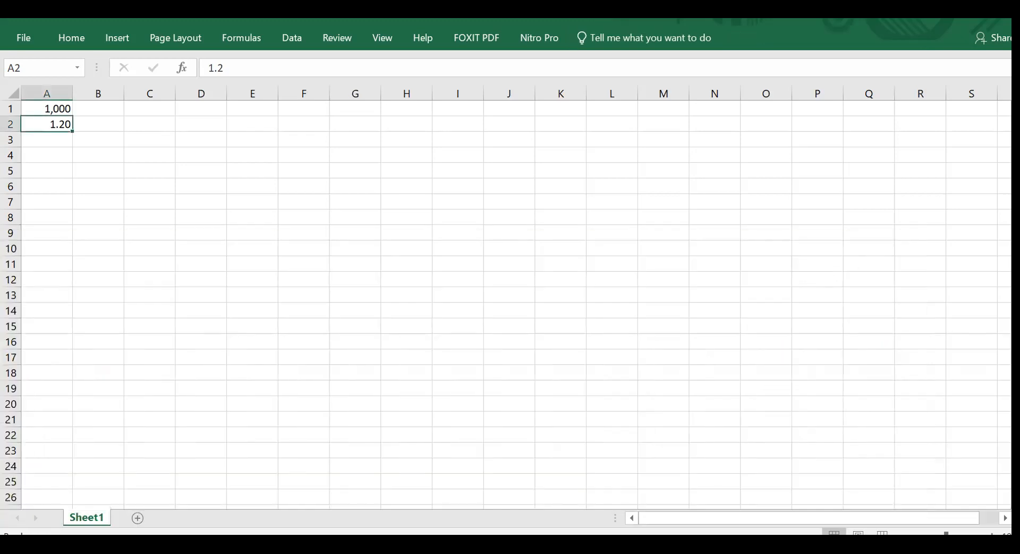
pyautogui.click(255, 547)
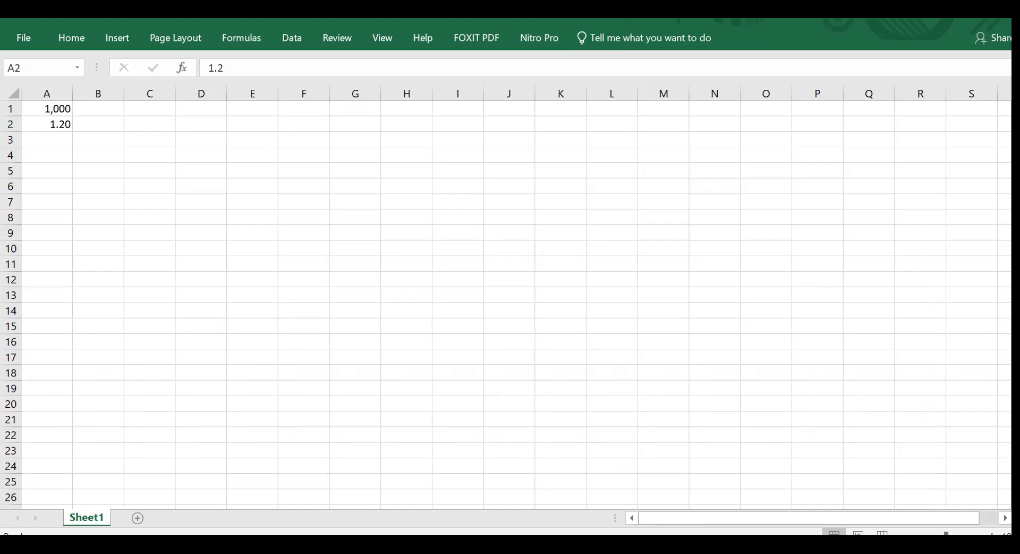
pyautogui.click(306, 510)
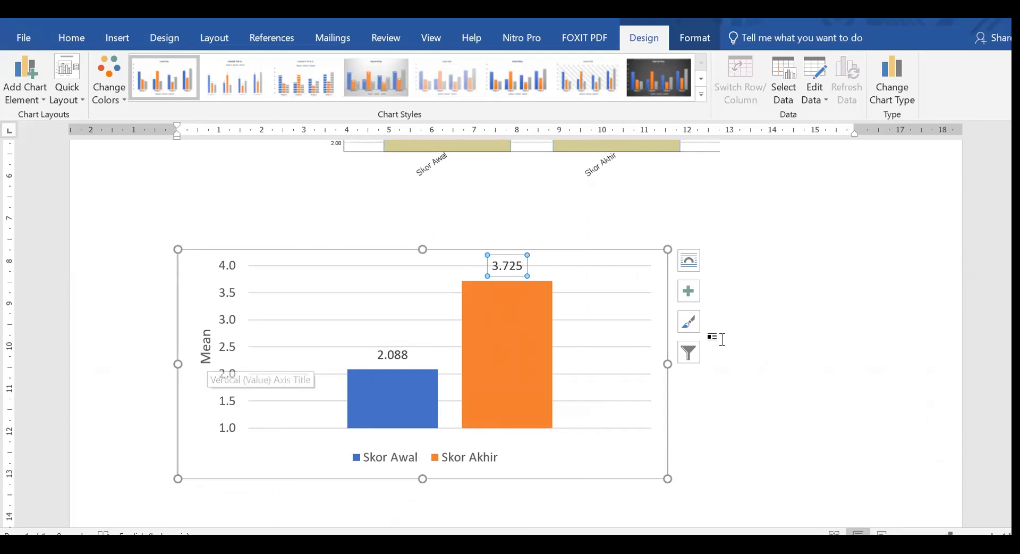
# Delete the Skor Akhir data label, restore the data labels on both columns and deselect the chart.
pyautogui.click(690, 291)
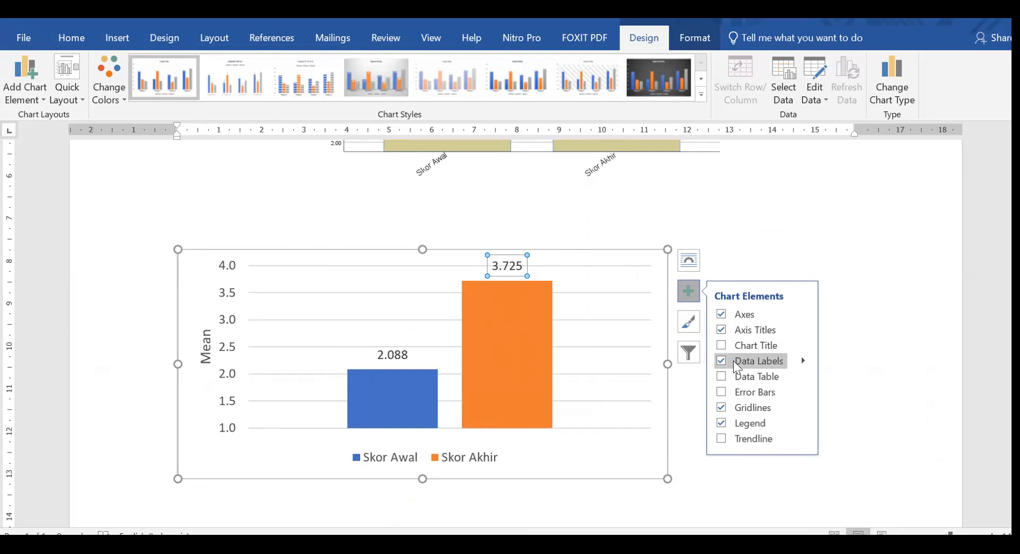
pyautogui.press('Delete')
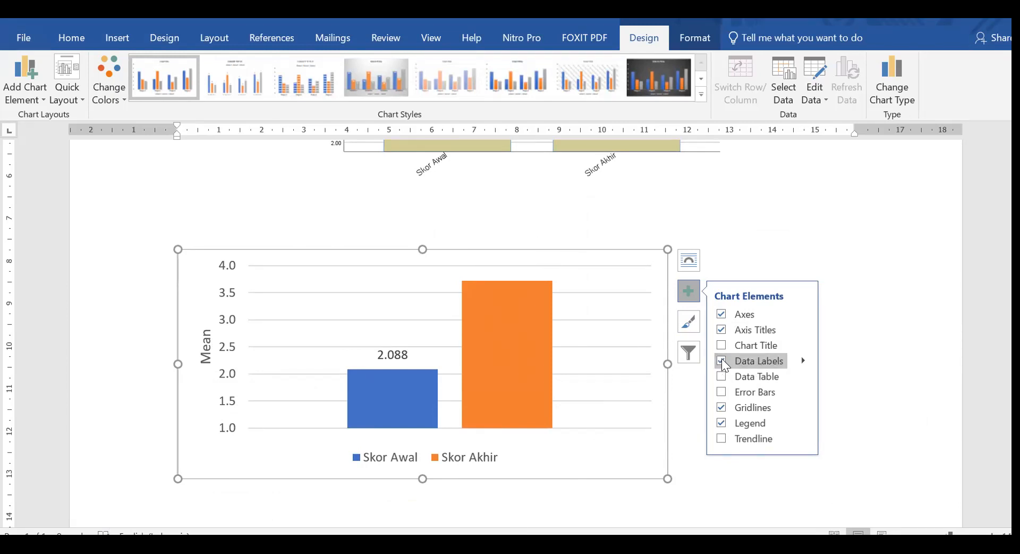
pyautogui.click(720, 360)
pyautogui.click(719, 360)
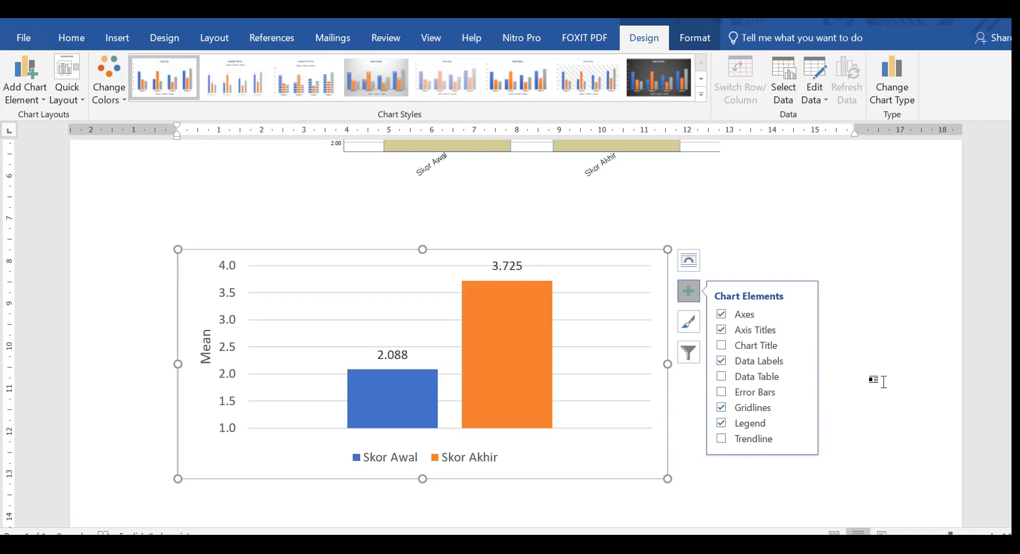
pyautogui.click(871, 376)
# Compare the pasted beige mean score chart with the native column chart below it, including their axes, data labels and legend.
pyautogui.scroll(8, 663, 296)
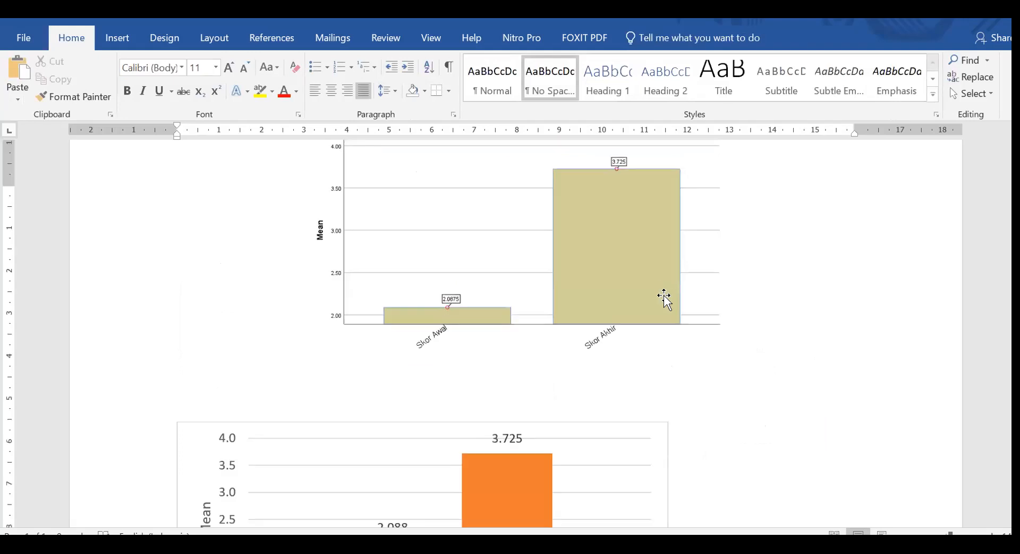
pyautogui.scroll(-8, 729, 346)
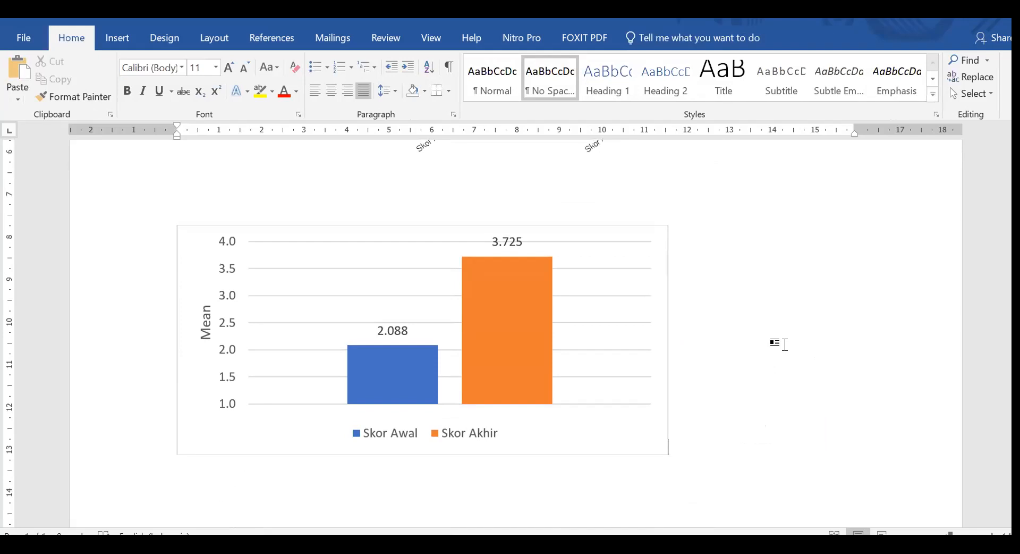
pyautogui.scroll(5, 785, 344)
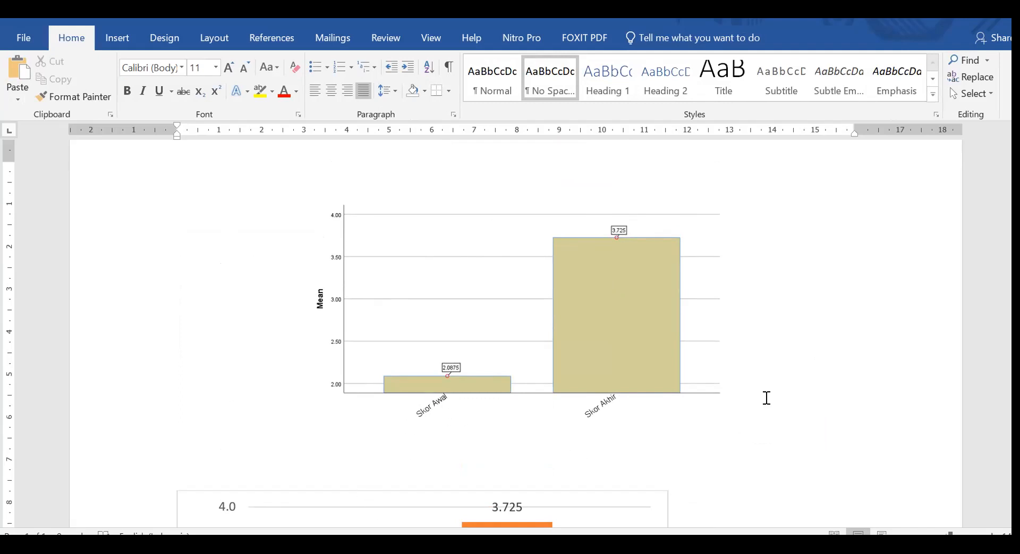
pyautogui.scroll(-3, 829, 346)
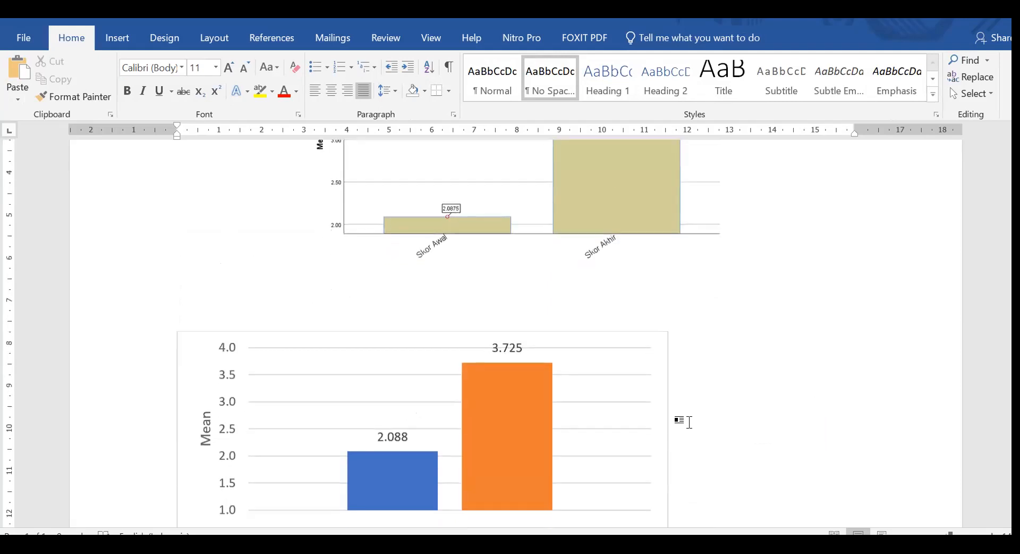
pyautogui.scroll(-2, 271, 478)
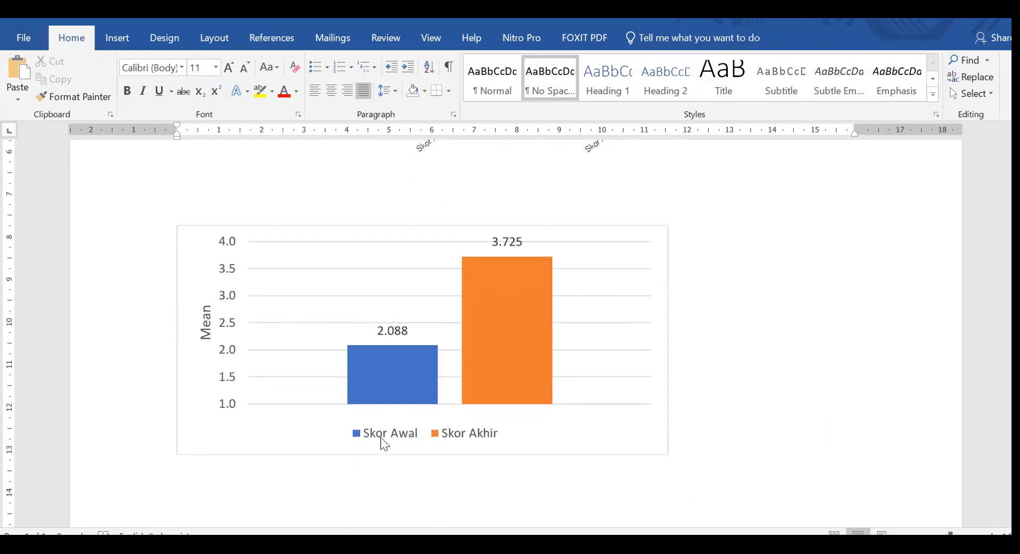
pyautogui.scroll(5, 765, 404)
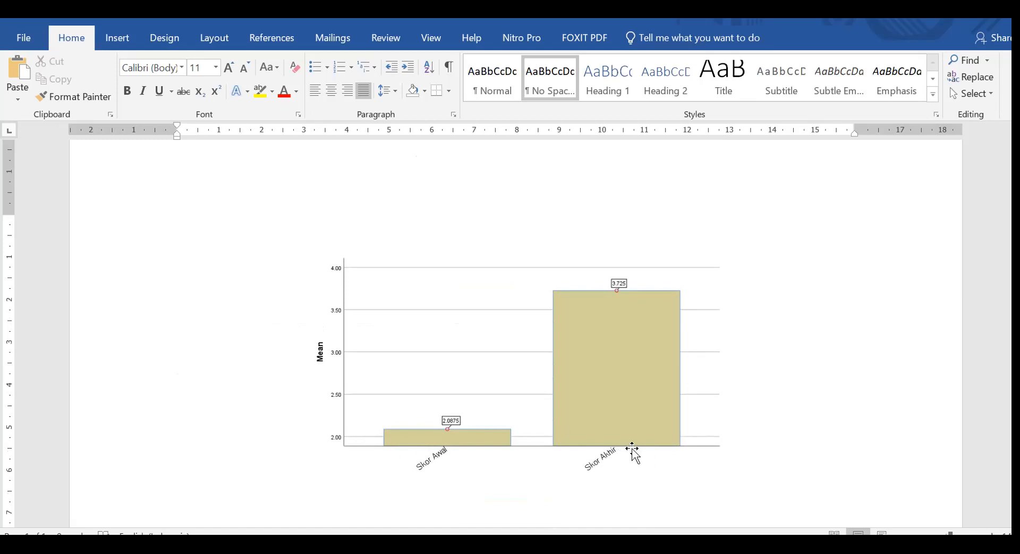
# Review how the value axis scale and column heights differ between the pasted beige chart and the native column chart.
pyautogui.scroll(-6, 726, 412)
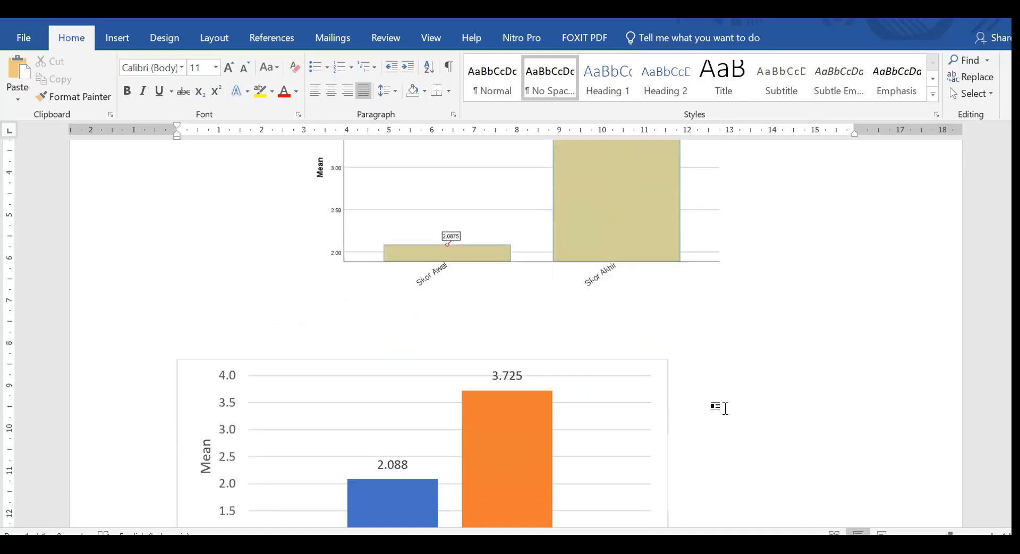
pyautogui.scroll(5, 694, 394)
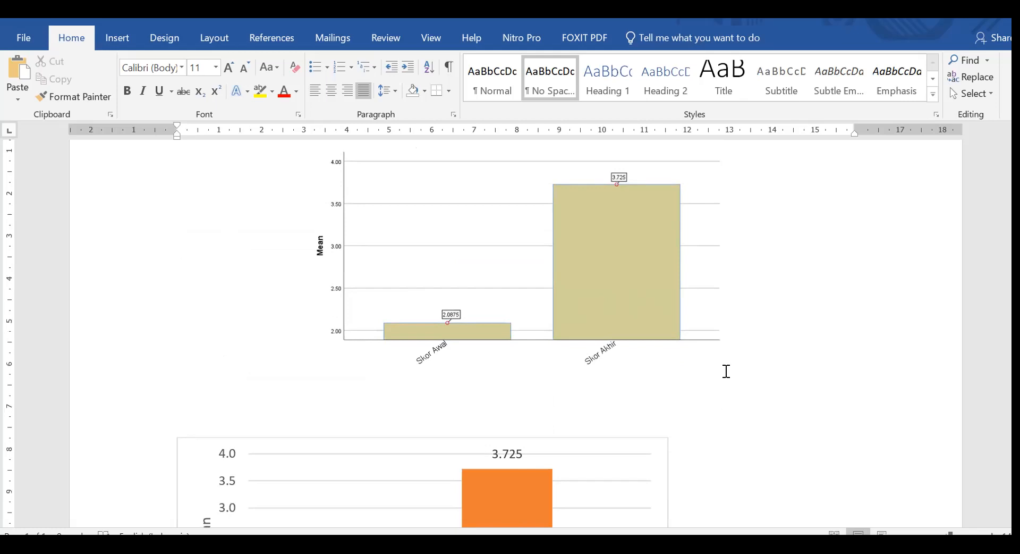
pyautogui.scroll(-4, 726, 371)
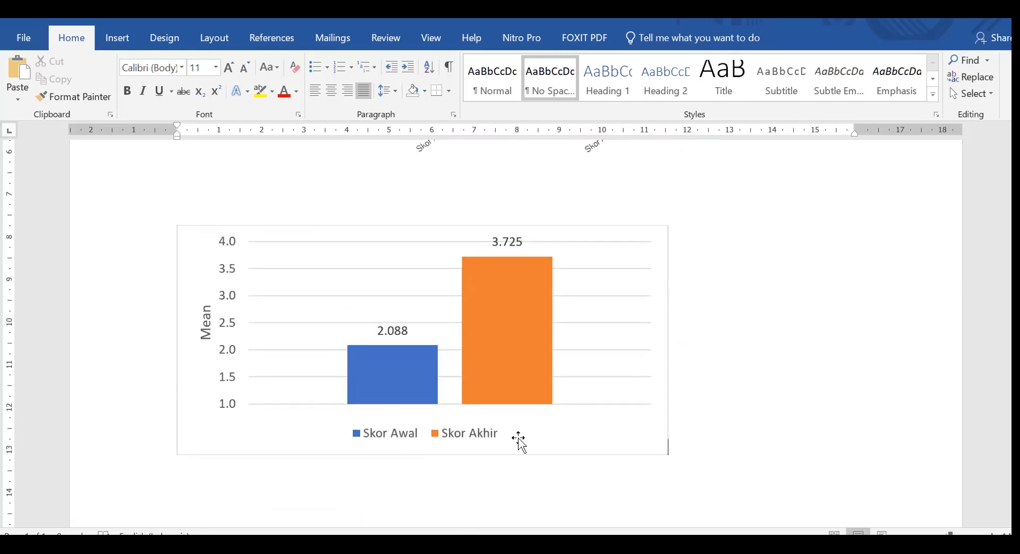
pyautogui.scroll(4, 674, 426)
pyautogui.scroll(-3, 684, 417)
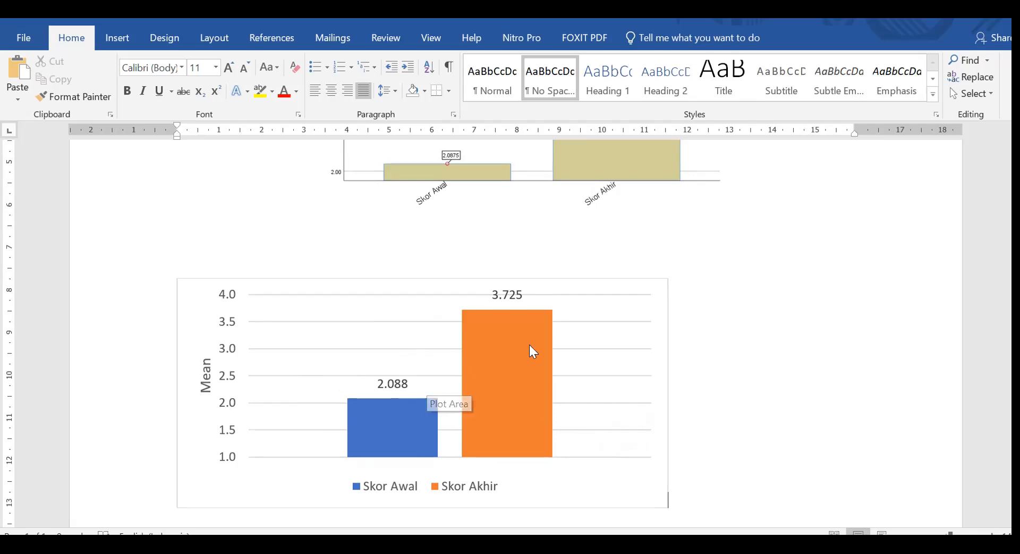
# Inspect the series overlap and gap width options of the Skor Awal column, then close the formatting pane.
pyautogui.doubleClick(406, 409)
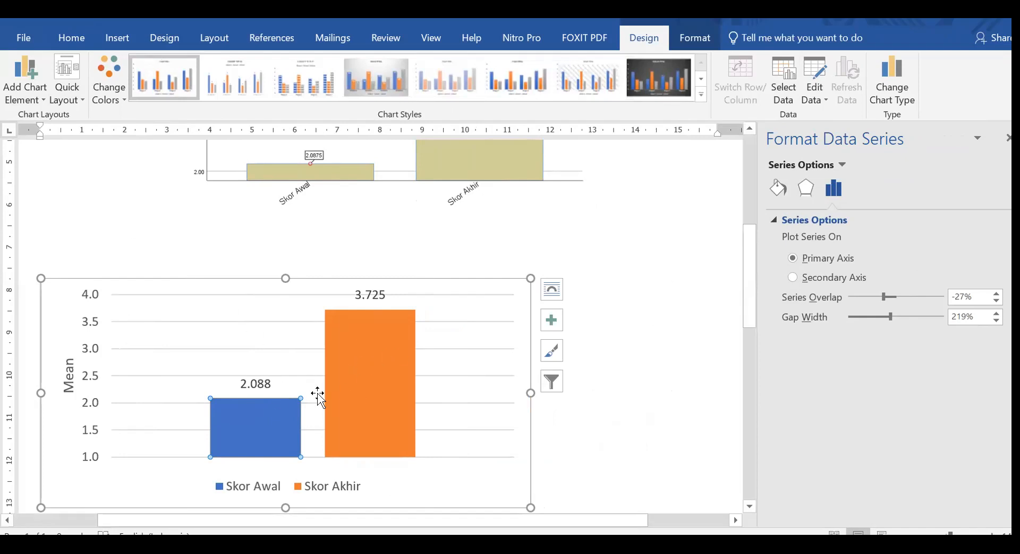
pyautogui.moveTo(345, 369)
pyautogui.click(649, 294)
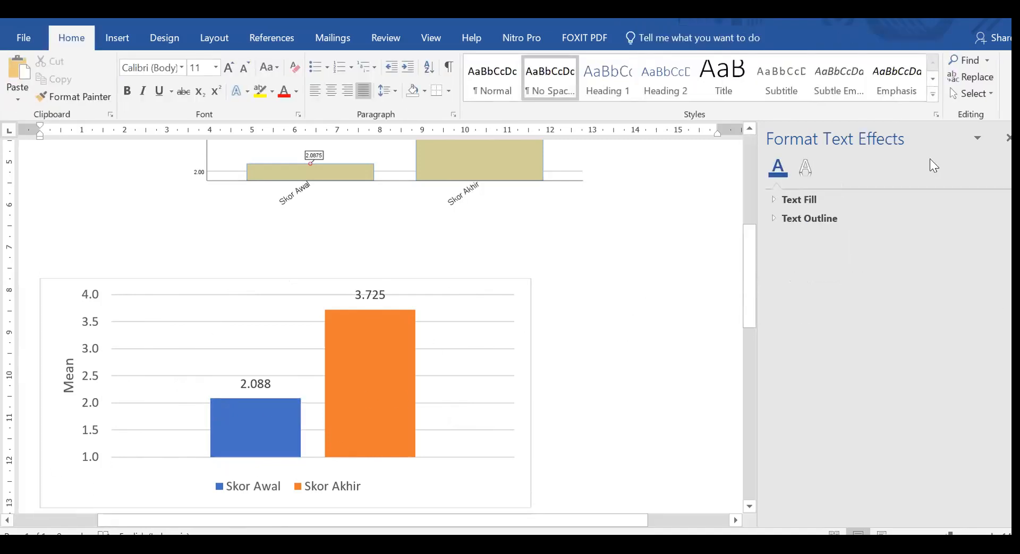
pyautogui.click(1008, 138)
# Switch to the evaluation data spreadsheet in Google Sheets and open the sheet numbered 07.
pyautogui.moveTo(340, 547)
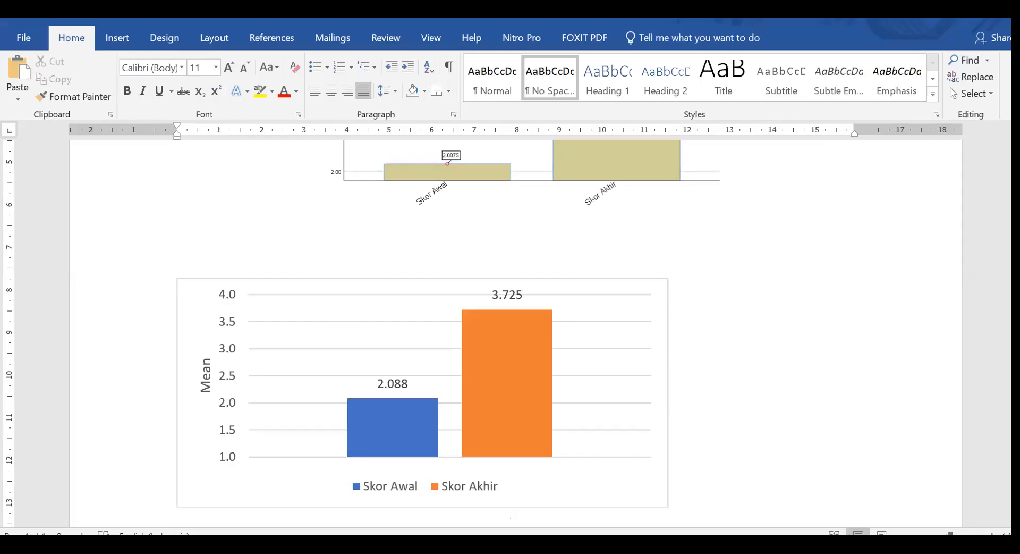
pyautogui.moveTo(420, 545)
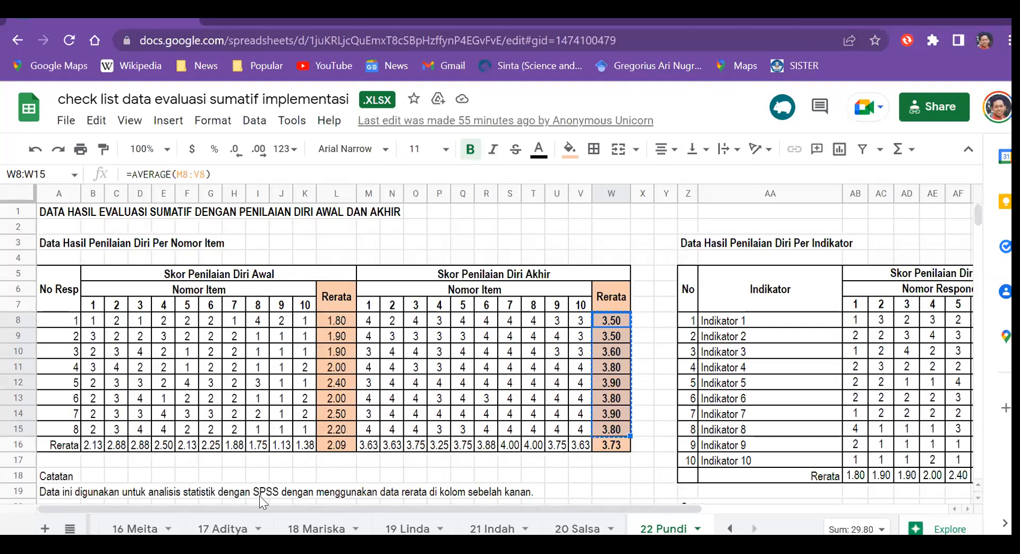
pyautogui.click(729, 527)
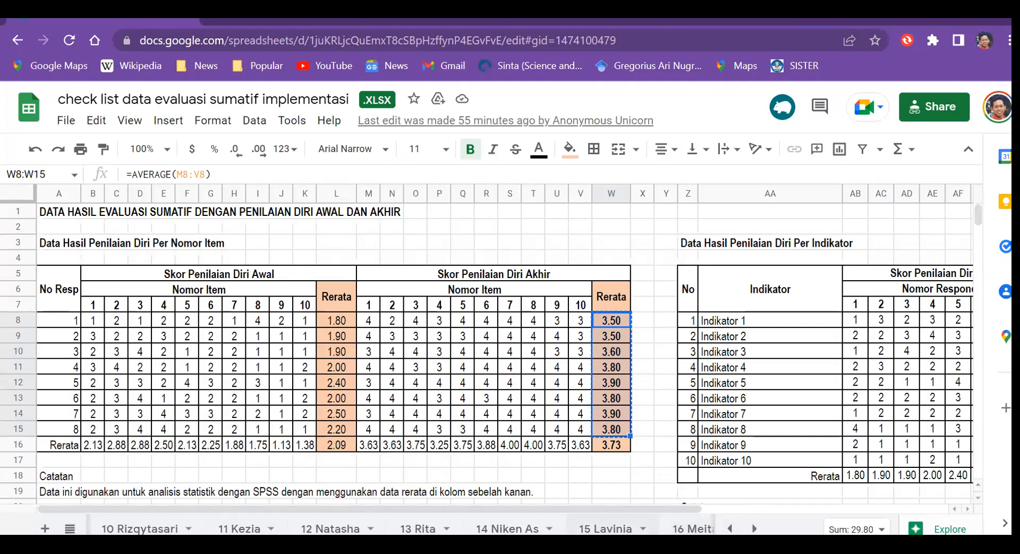
pyautogui.click(730, 528)
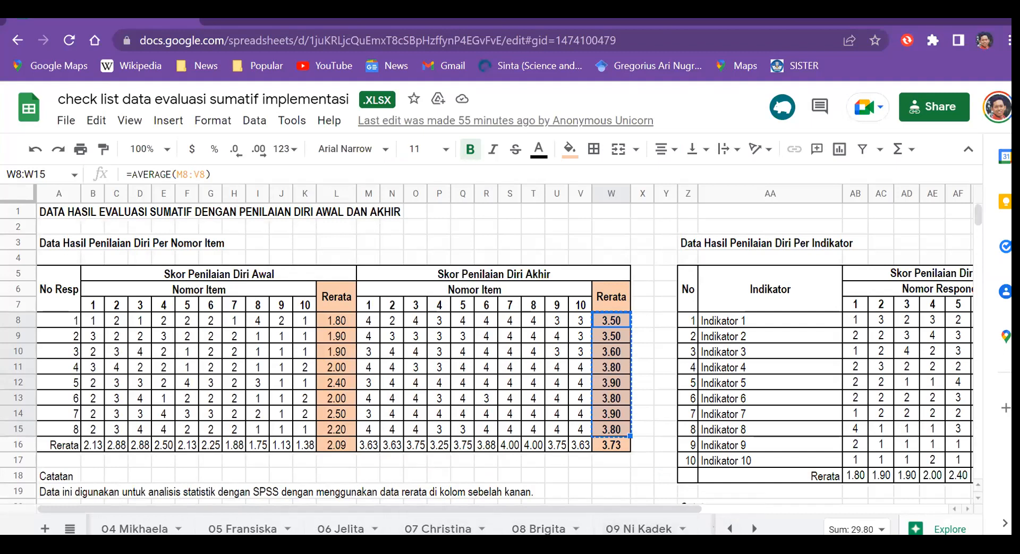
pyautogui.click(446, 528)
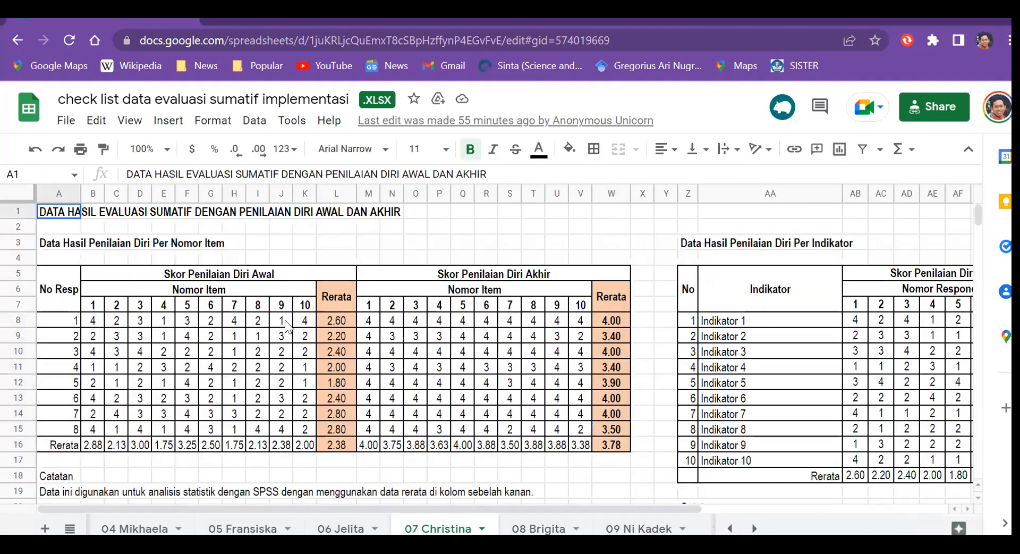
# Copy the initial self-assessment (Skor Penilaian Diri Awal) averages of the eight respondents in L8:L15.
pyautogui.click(341, 319)
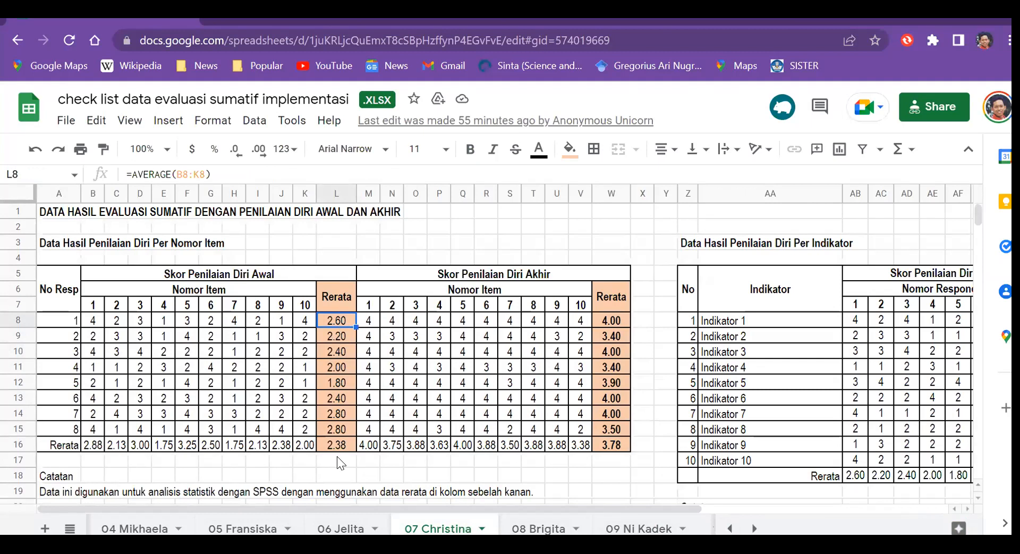
pyautogui.keyDown('shift'); pyautogui.click(343, 429); pyautogui.keyUp('shift')
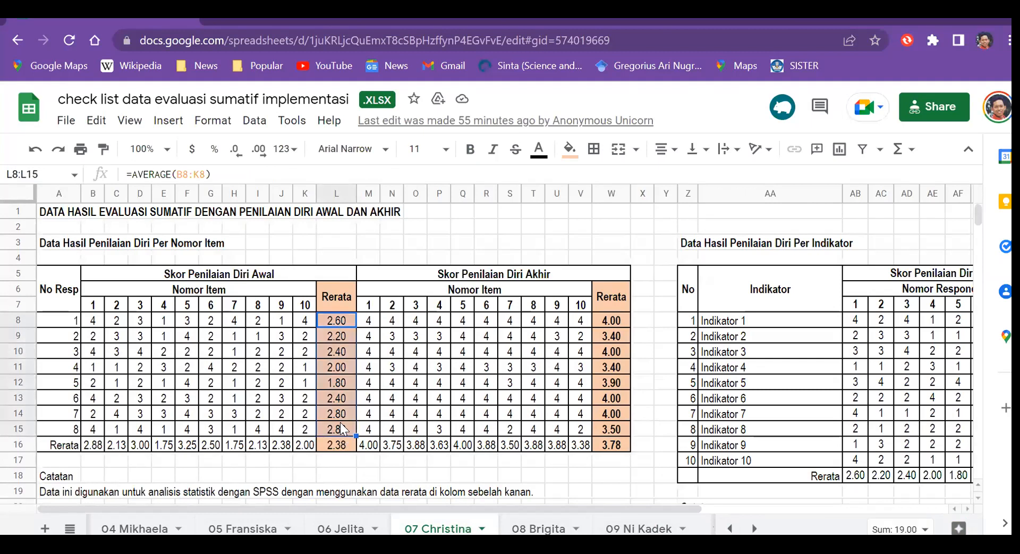
pyautogui.hotkey('ctrl', 'c')
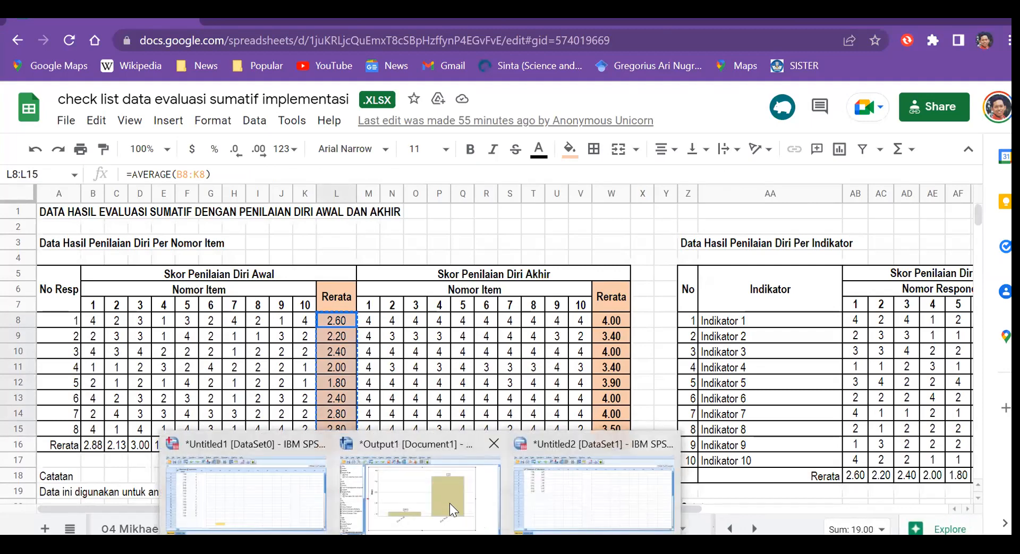
# Switch to the SPSS data editor and create a new empty dataset.
pyautogui.click(588, 482)
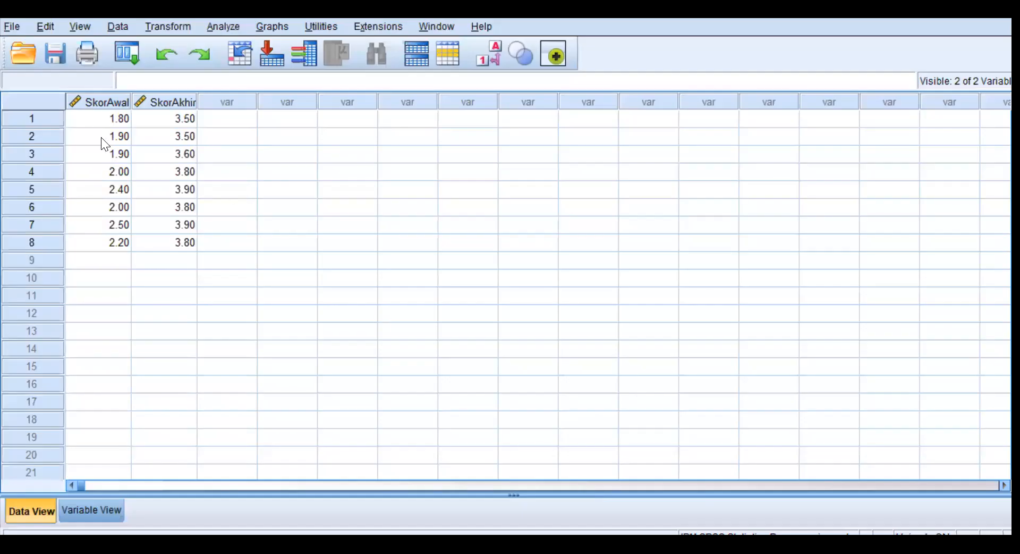
pyautogui.click(16, 26)
pyautogui.click(538, 175)
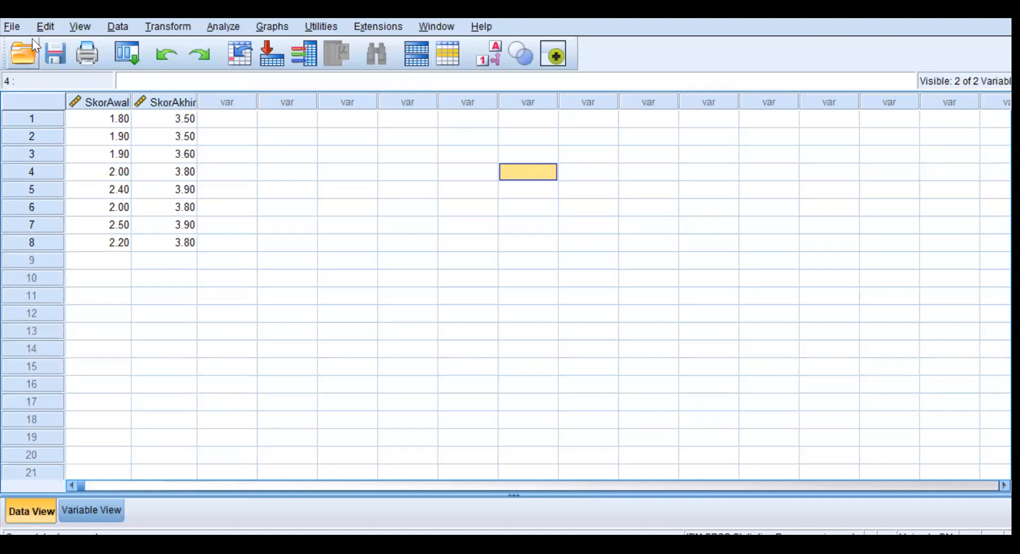
pyautogui.click(16, 22)
pyautogui.moveTo(36, 42)
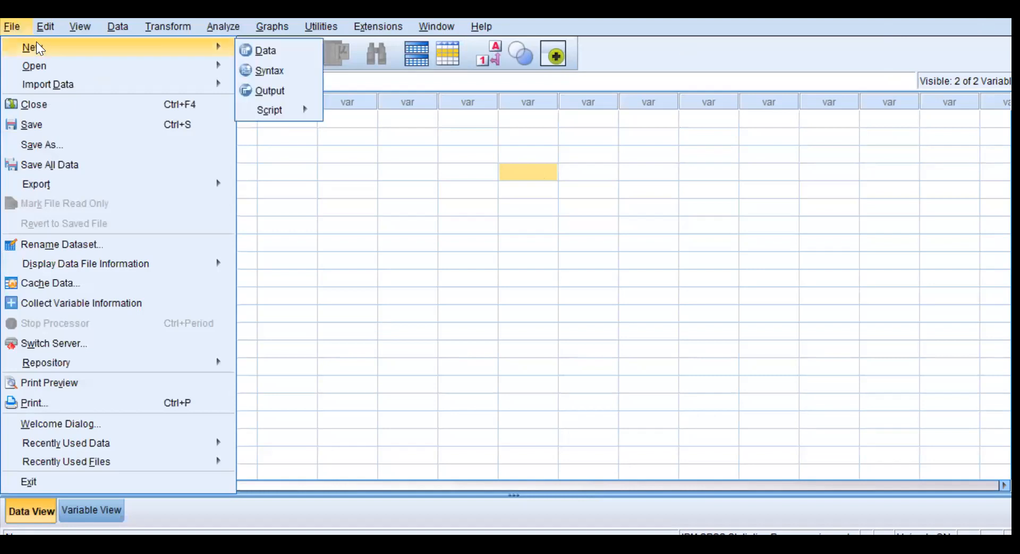
pyautogui.click(293, 49)
# Paste the copied initial score averages into the first column of the new dataset, starting at row 1.
pyautogui.click(104, 118)
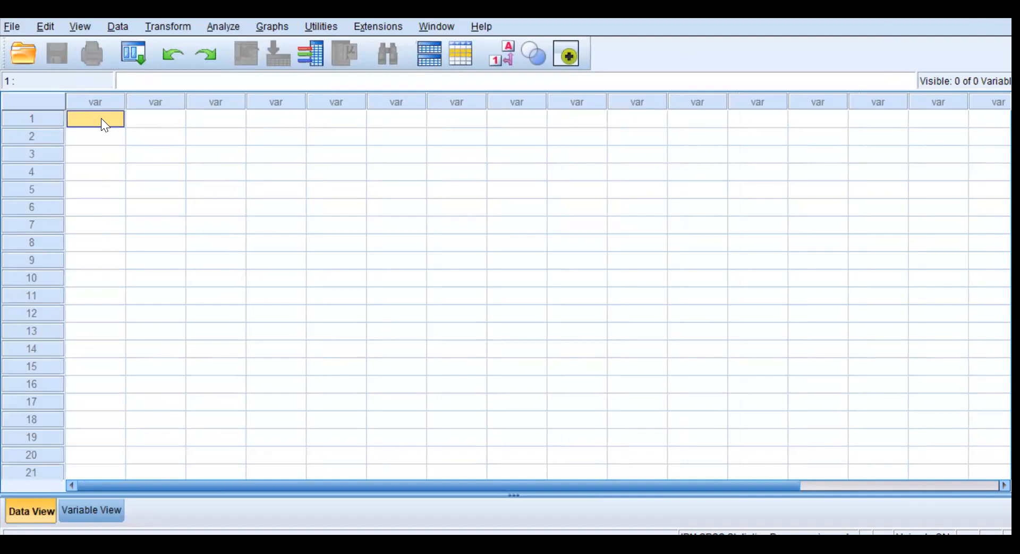
pyautogui.rightClick(103, 121)
pyautogui.click(138, 211)
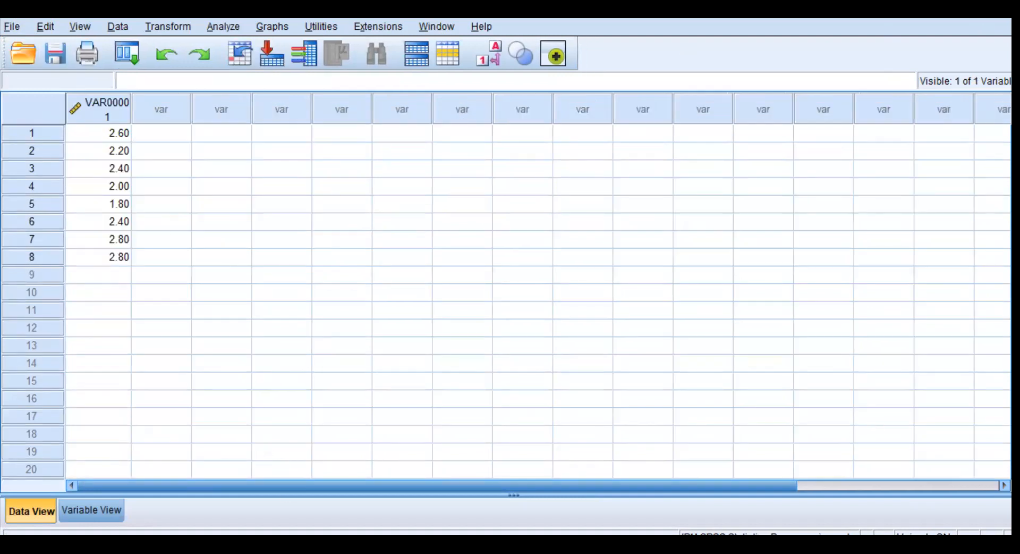
# Copy the final self-assessment averages in W8:W15 from Google Sheets and paste them into the second column of the new SPSS dataset.
pyautogui.click(250, 547)
pyautogui.moveTo(616, 318); pyautogui.dragTo(608, 424)
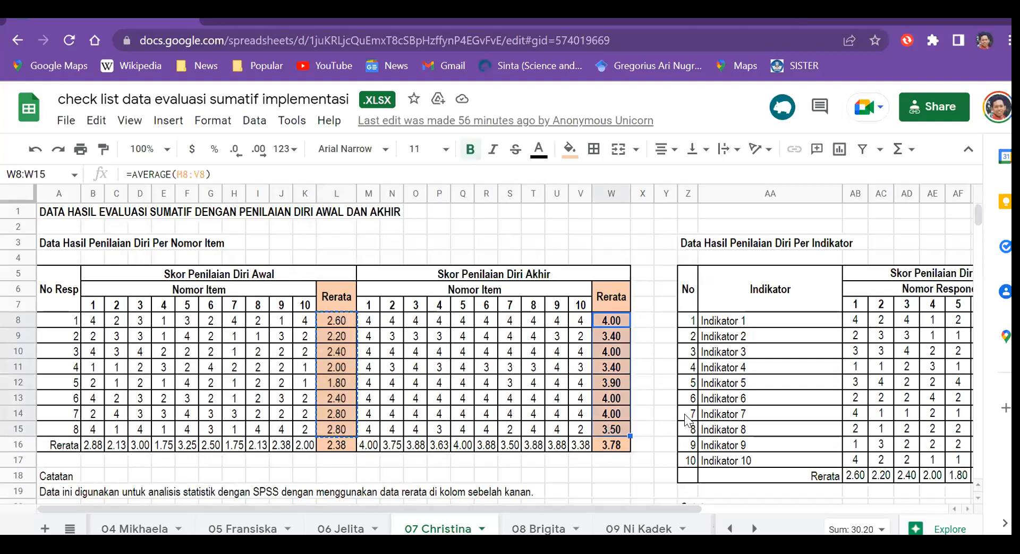
pyautogui.hotkey('ctrl', 'c')
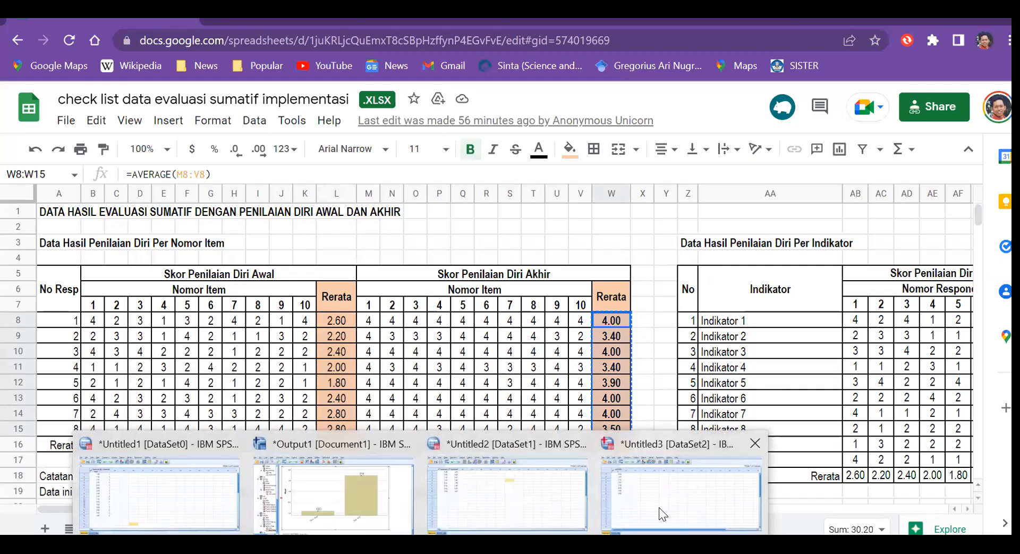
pyautogui.click(659, 507)
pyautogui.click(172, 133)
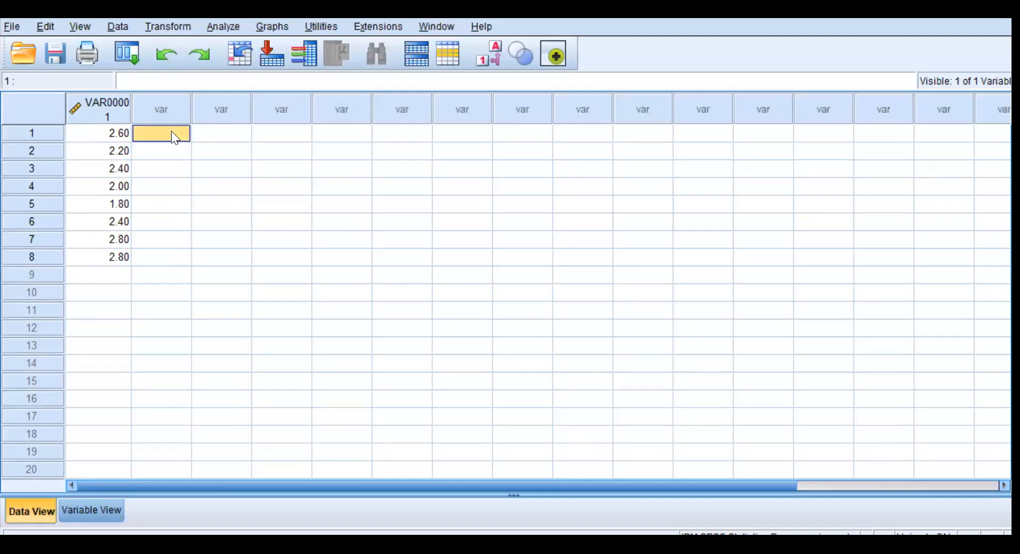
pyautogui.rightClick(171, 133)
pyautogui.click(220, 224)
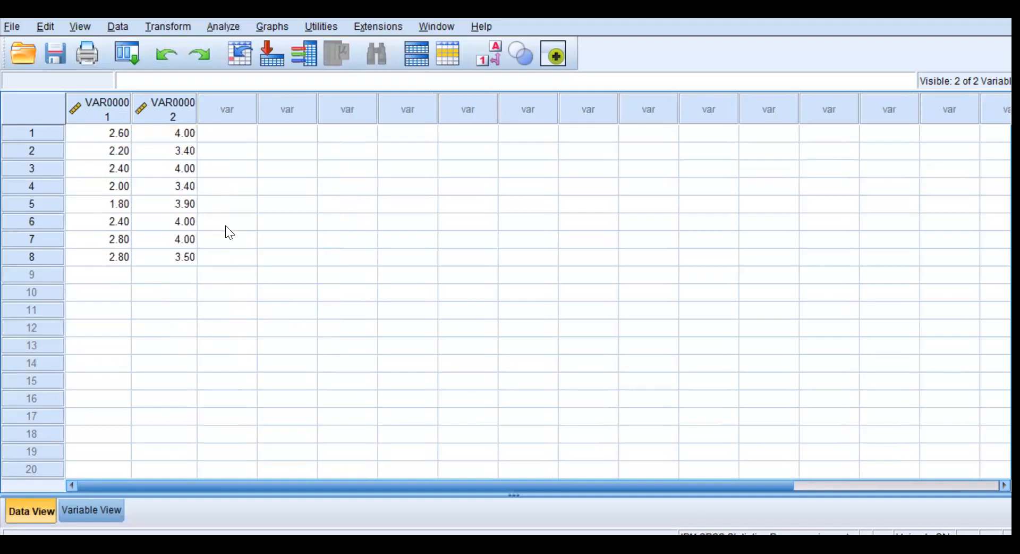
# Name the two variables SkorAwal and SkorAkhir in the variable definitions.
pyautogui.click(96, 509)
pyautogui.click(105, 94)
pyautogui.write('Skor')
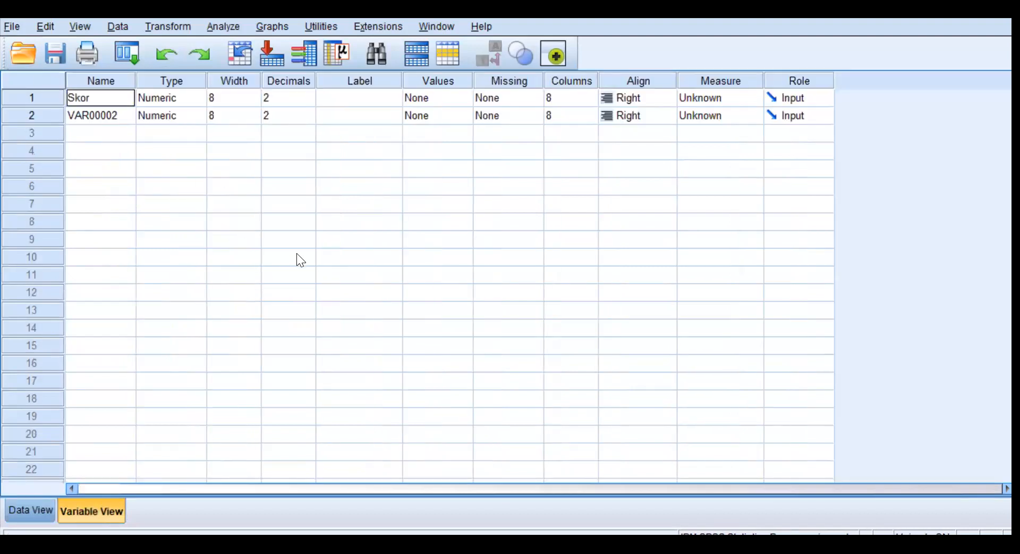
pyautogui.write('Awal')
pyautogui.press('Return')
pyautogui.write('SkorAkhir')
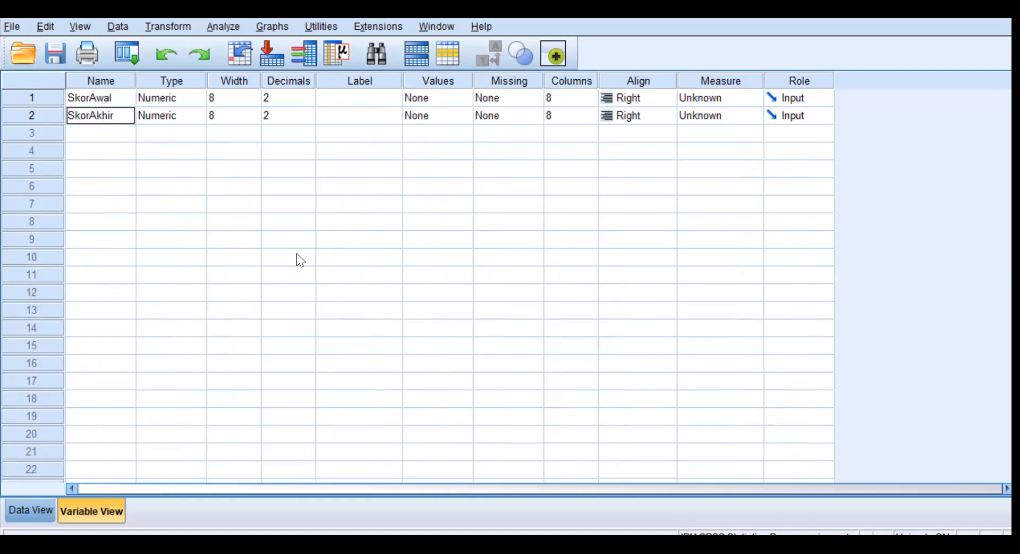
# Label the SkorAwal variable "Skor Awal" and the SkorAkhir variable "Skor Akhir".
pyautogui.click(394, 98)
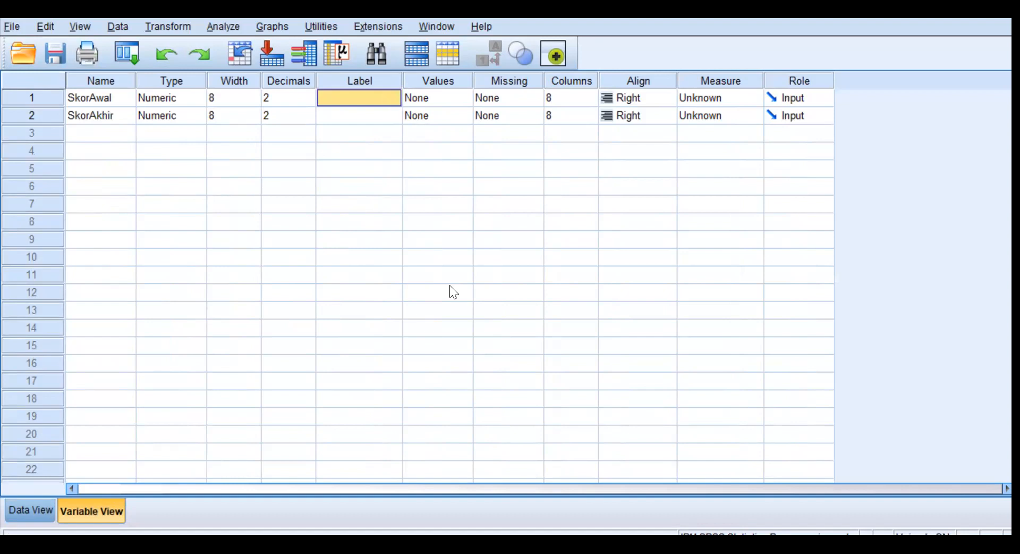
pyautogui.write('Skor Awal')
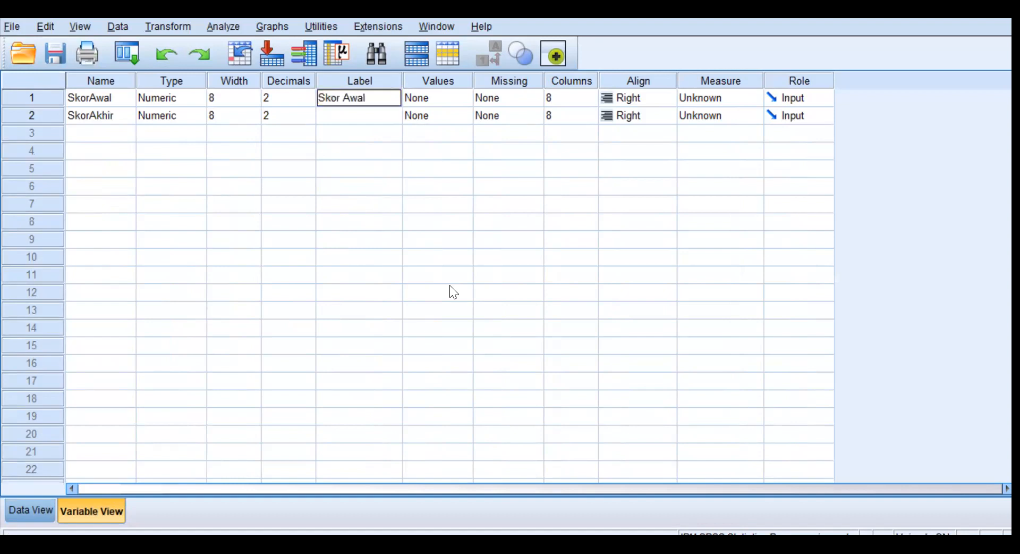
pyautogui.click(378, 123)
pyautogui.write('Skor Akhir')
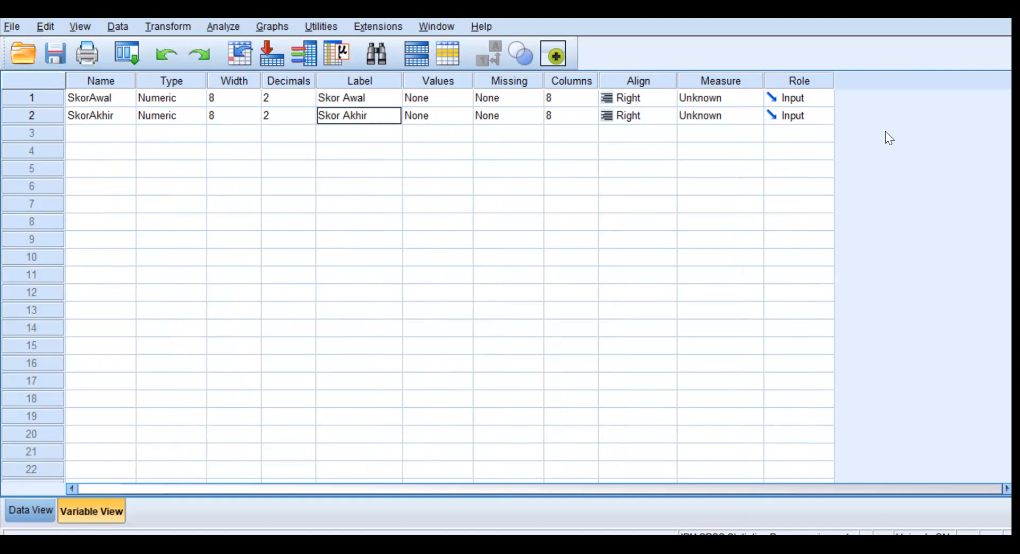
# Set the measurement level of both SkorAwal and SkorAkhir to Scale.
pyautogui.click(752, 101)
pyautogui.click(732, 116)
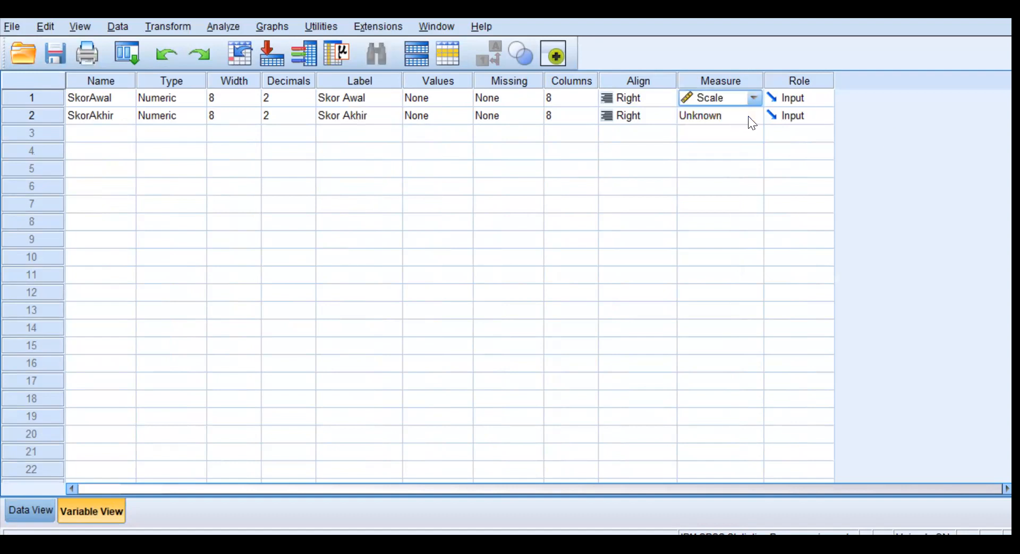
pyautogui.click(751, 116)
pyautogui.click(735, 131)
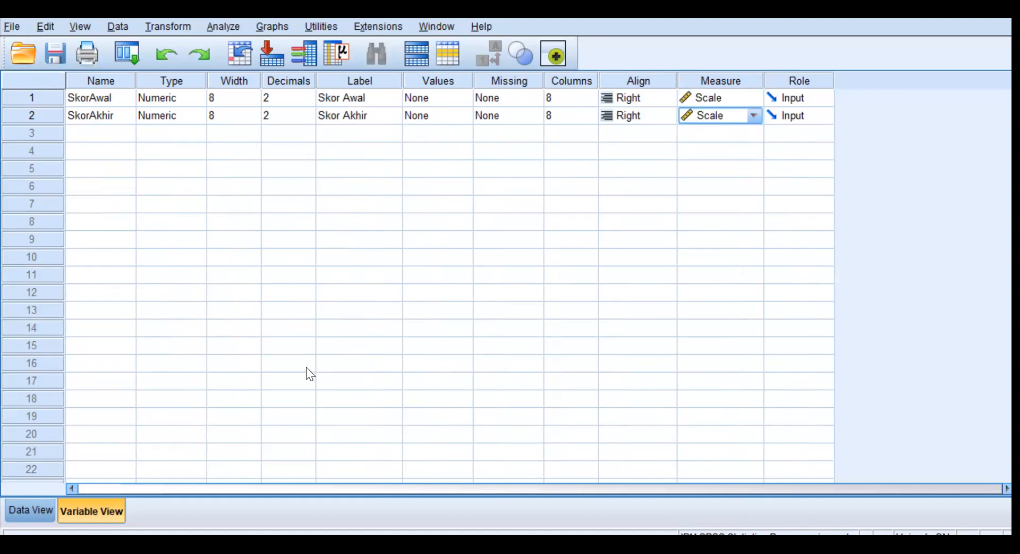
# Start the Explore analysis on the new dataset and add Skor Awal and Skor Akhir to the dependent variables.
pyautogui.click(17, 510)
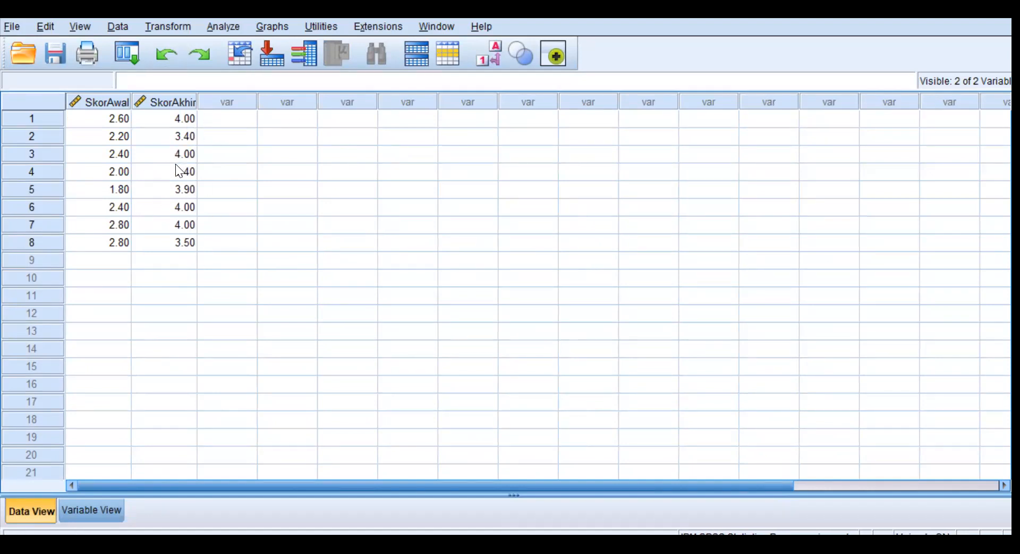
pyautogui.click(224, 25)
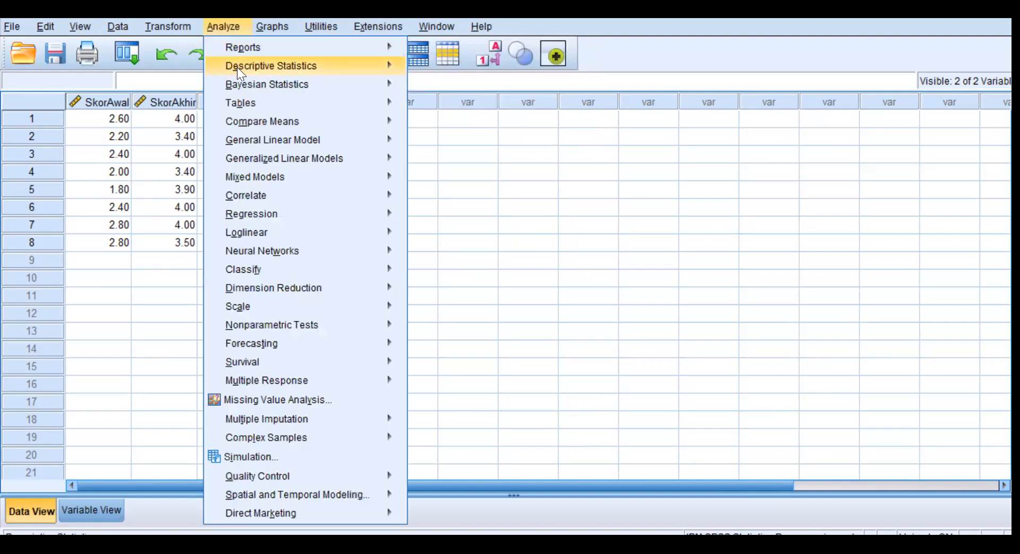
pyautogui.moveTo(313, 64)
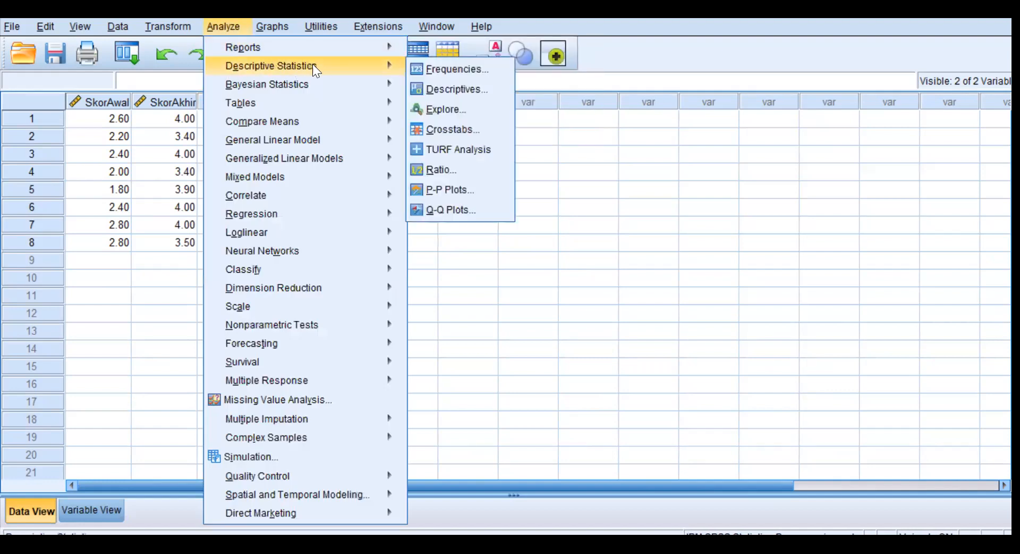
pyautogui.click(466, 105)
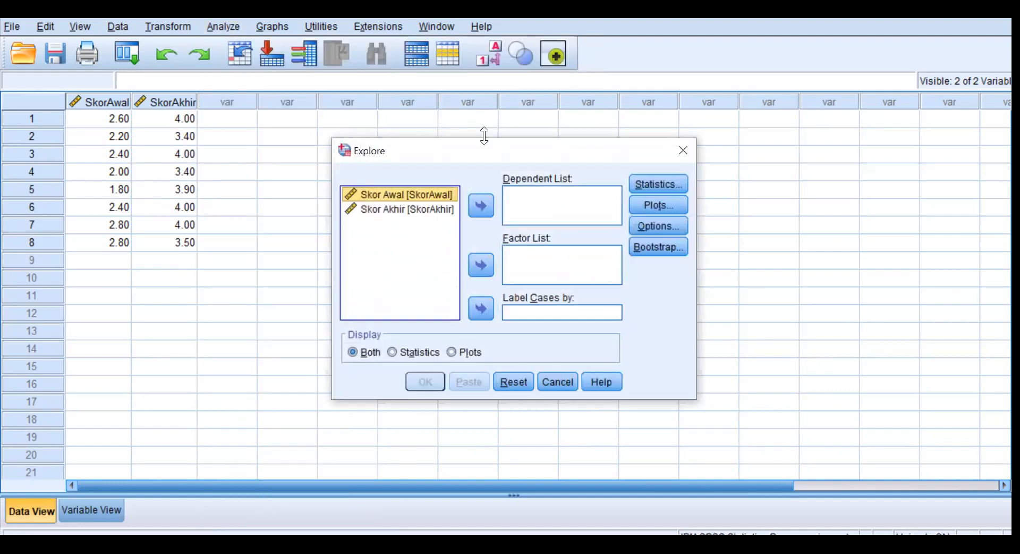
pyautogui.keyDown('shift'); pyautogui.click(418, 209); pyautogui.keyUp('shift')
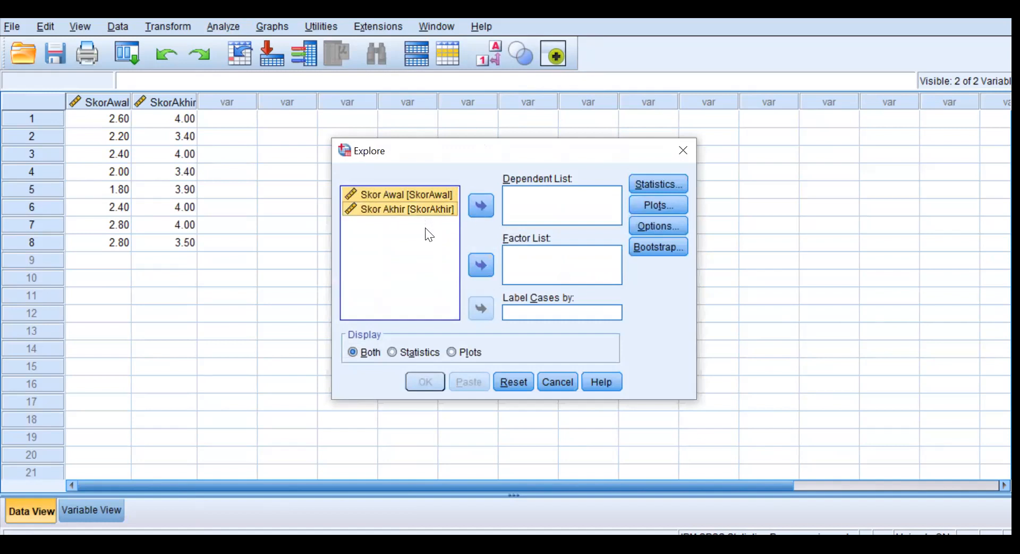
pyautogui.click(405, 235)
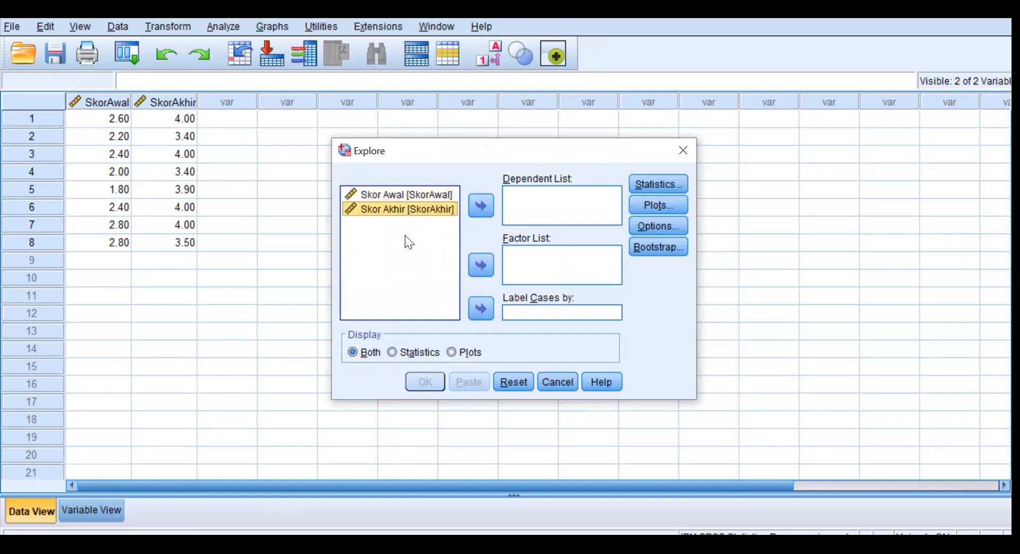
pyautogui.click(407, 193)
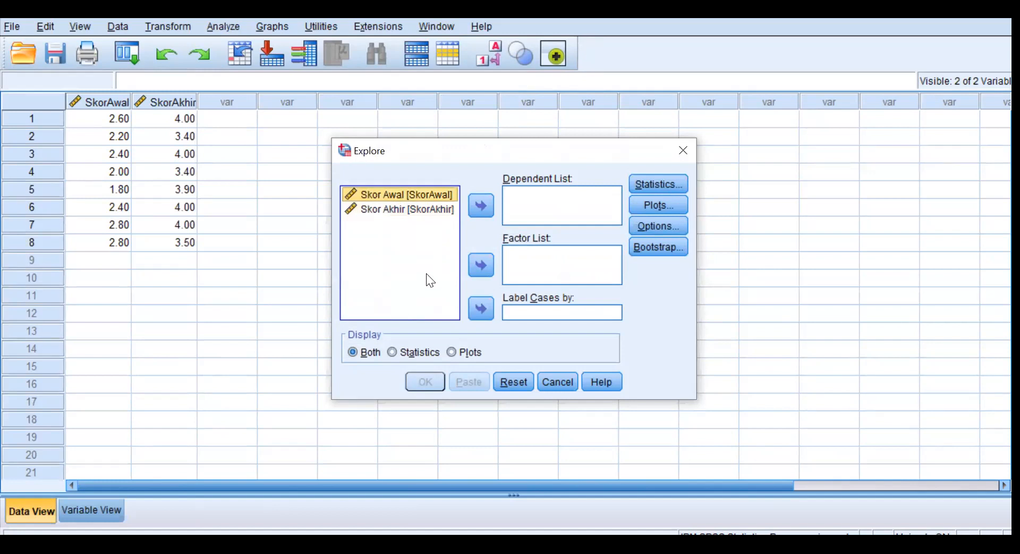
pyautogui.keyDown('ctrl'); pyautogui.click(393, 209); pyautogui.keyUp('ctrl')
pyautogui.keyDown('ctrl'); pyautogui.click(394, 209); pyautogui.keyUp('ctrl')
pyautogui.keyDown('ctrl'); pyautogui.click(408, 212); pyautogui.keyUp('ctrl')
pyautogui.keyDown('ctrl'); pyautogui.click(409, 210); pyautogui.keyUp('ctrl')
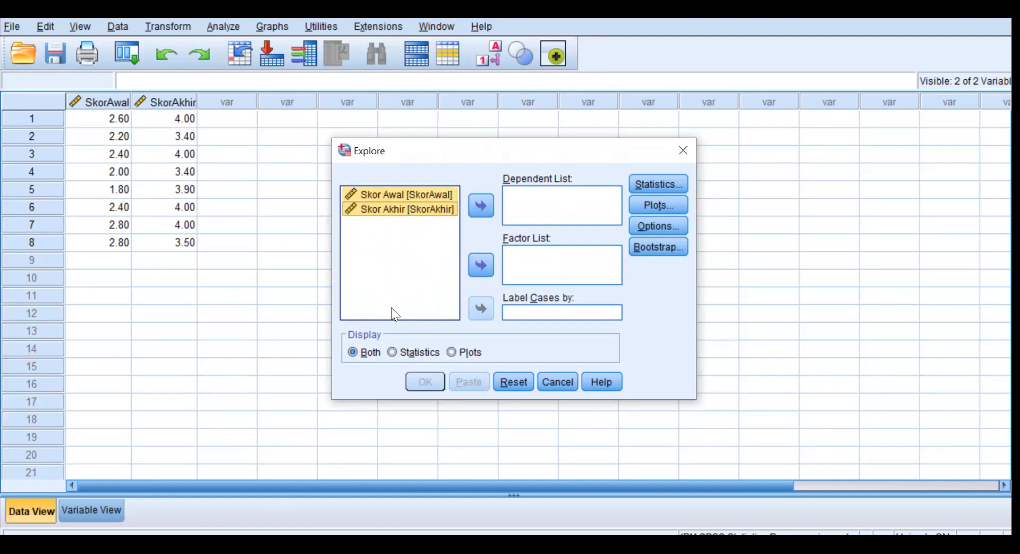
pyautogui.click(482, 206)
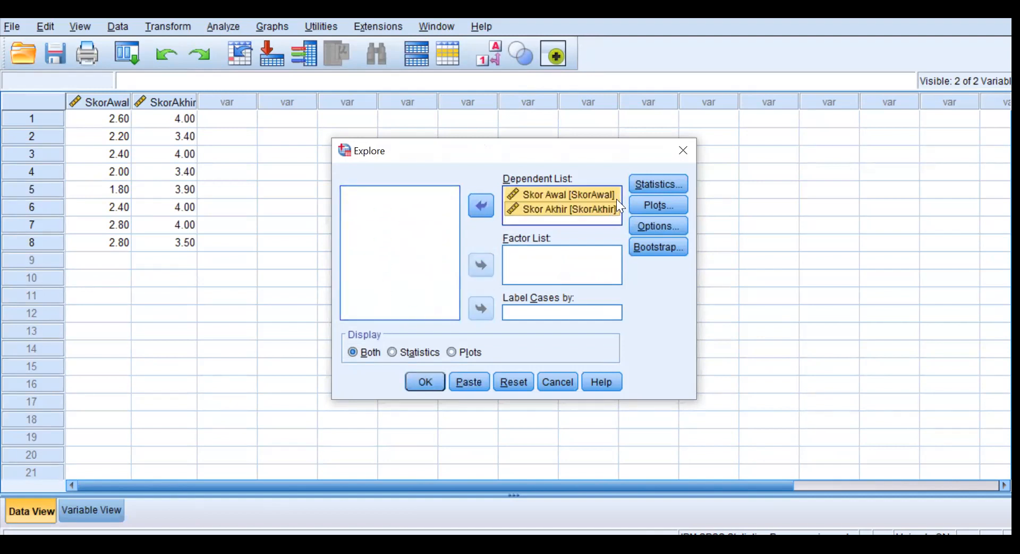
# Run Explore with normality plots and tests but without stem-and-leaf plots, and examine the Tests of Normality table.
pyautogui.click(657, 203)
pyautogui.click(553, 198)
pyautogui.click(410, 258)
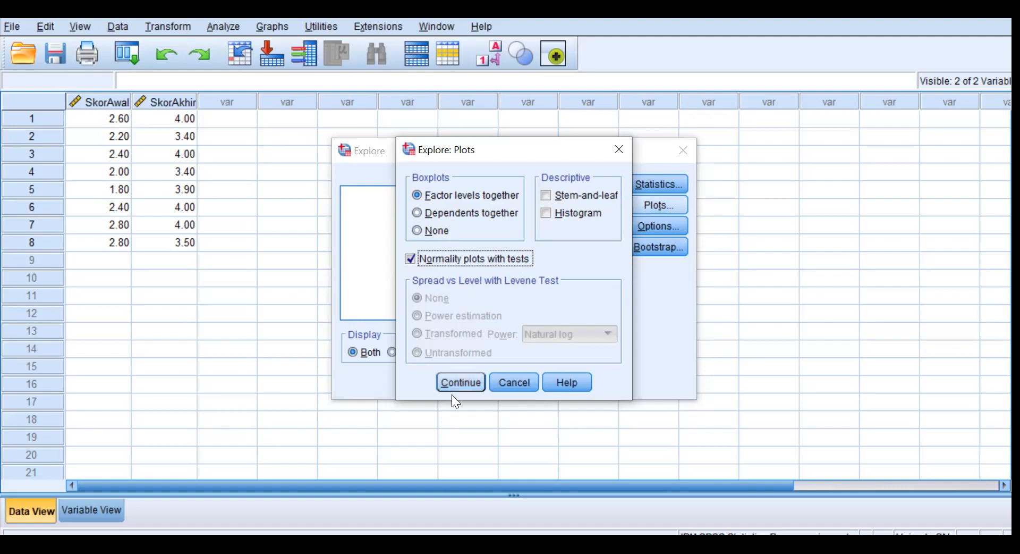
pyautogui.click(464, 378)
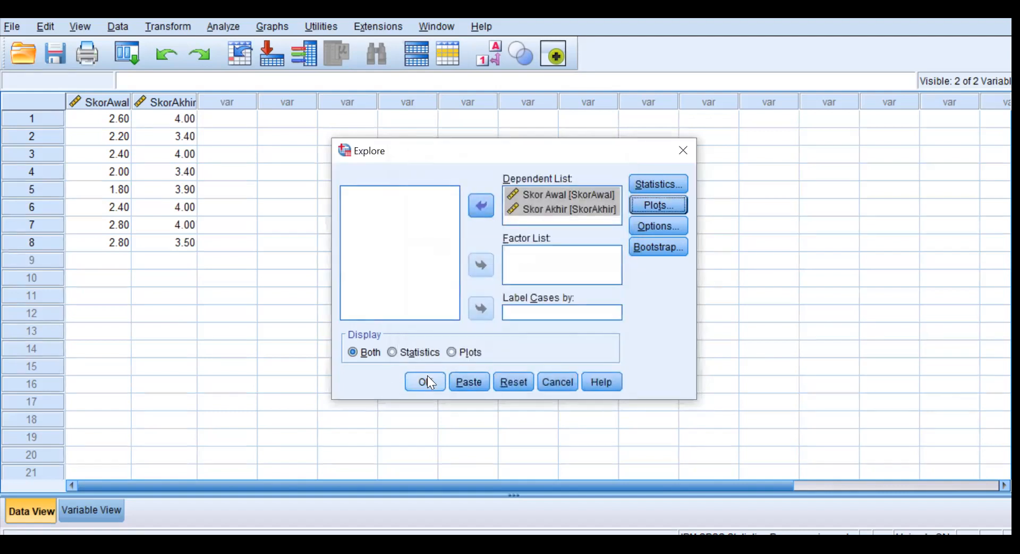
pyautogui.click(428, 379)
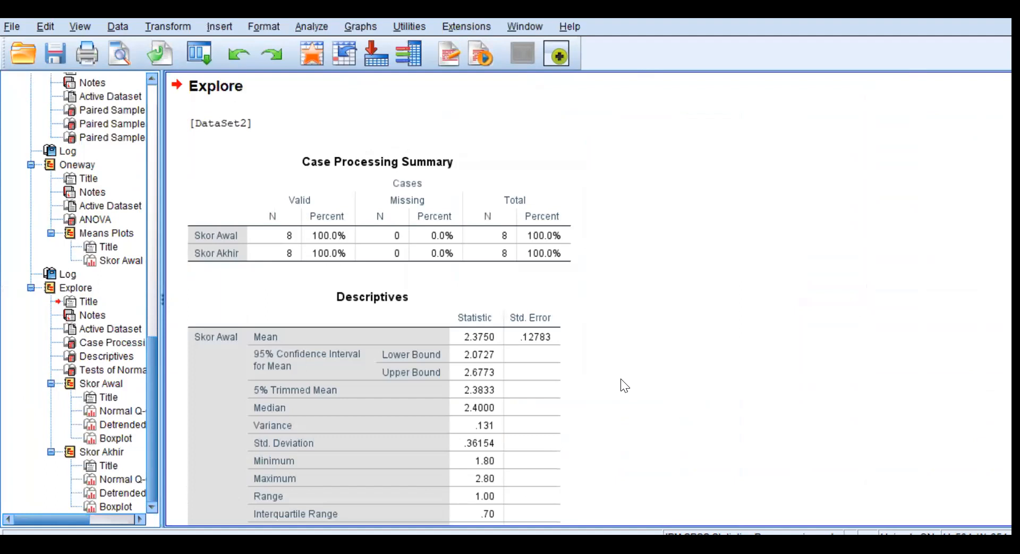
pyautogui.scroll(-5, 610, 386)
pyautogui.scroll(-7, 610, 386)
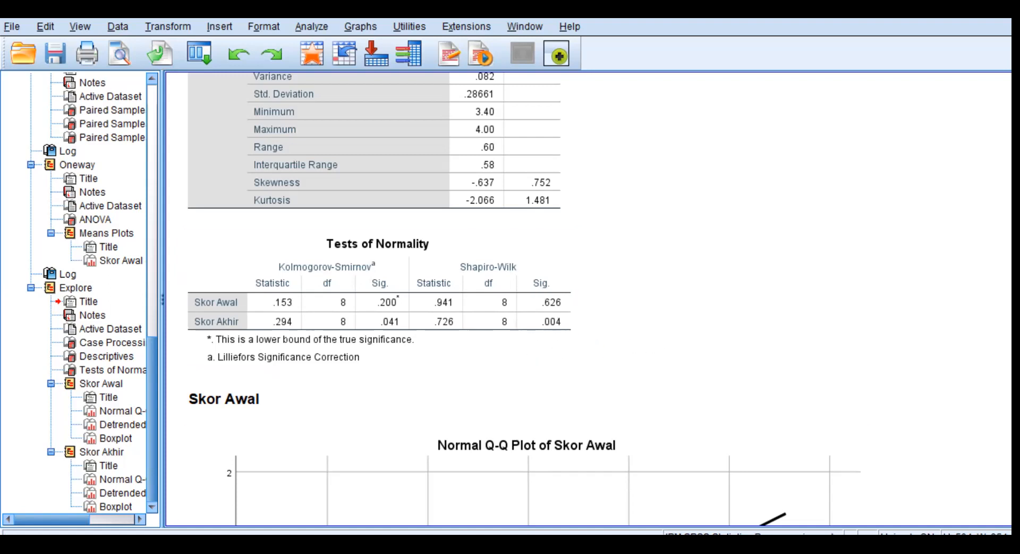
pyautogui.moveTo(420, 548)
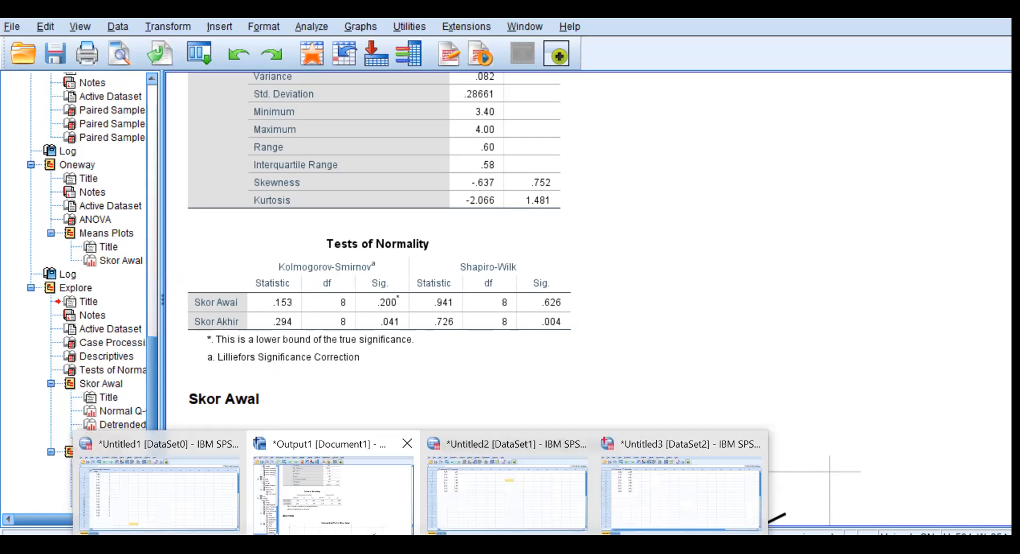
pyautogui.click(648, 506)
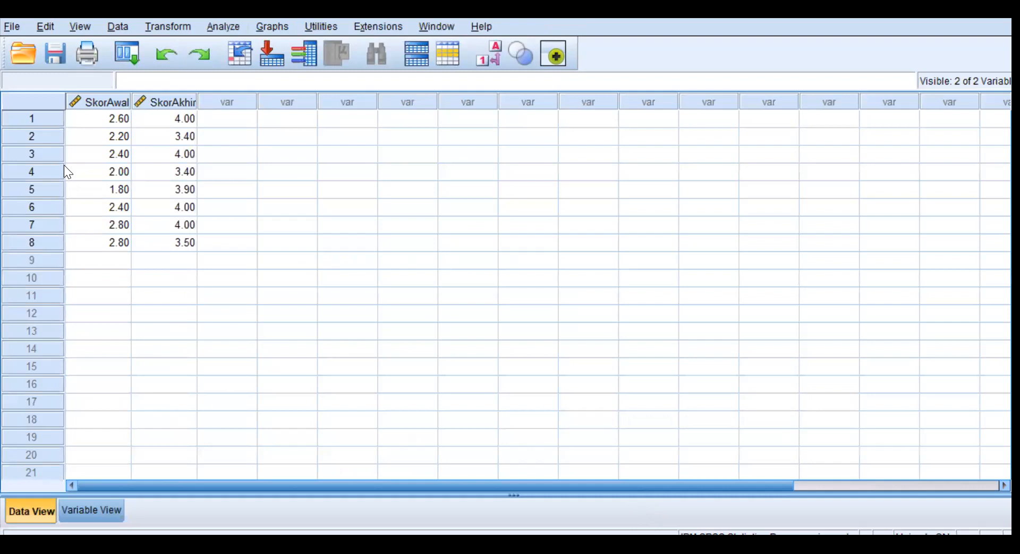
pyautogui.click(223, 27)
pyautogui.moveTo(273, 69)
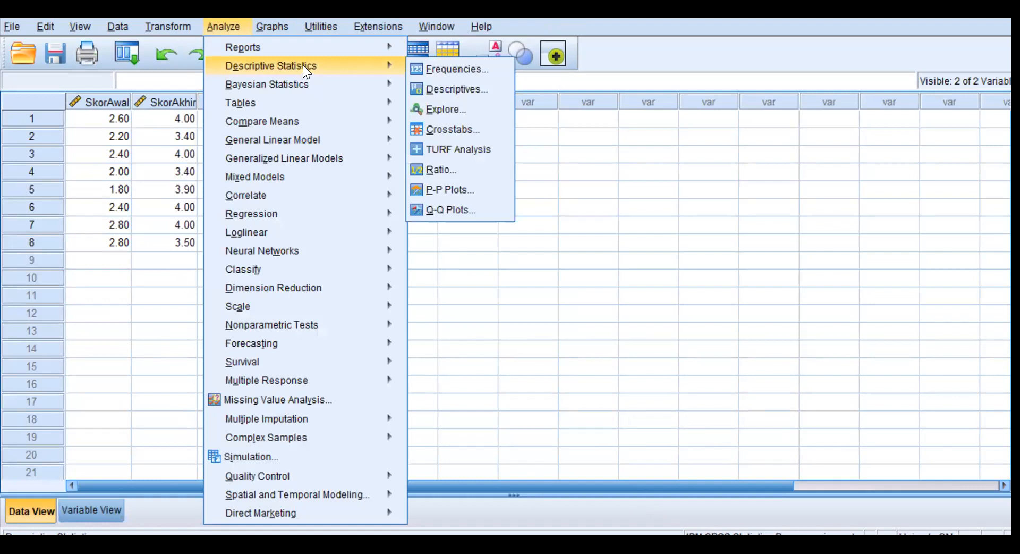
pyautogui.moveTo(296, 120)
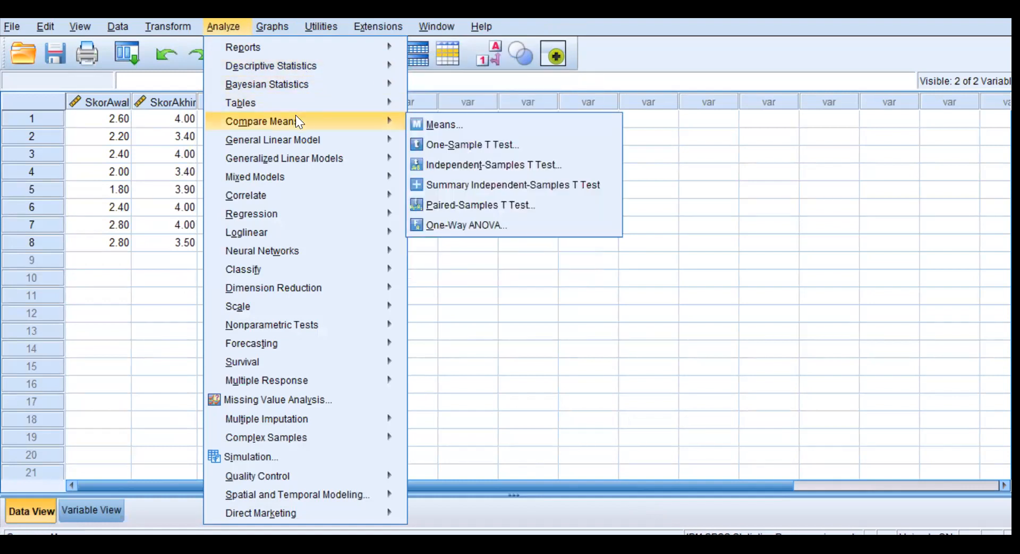
pyautogui.click(492, 225)
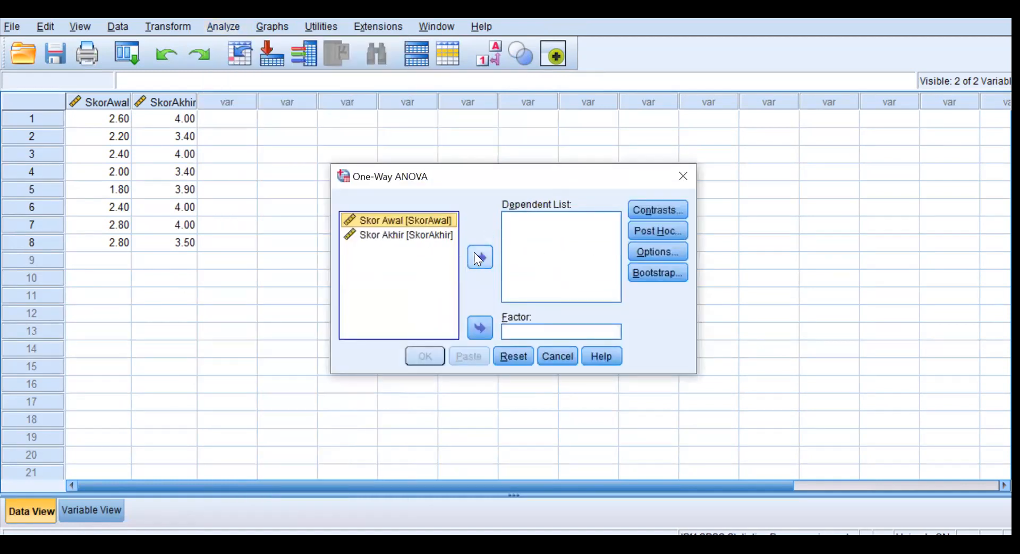
pyautogui.click(561, 354)
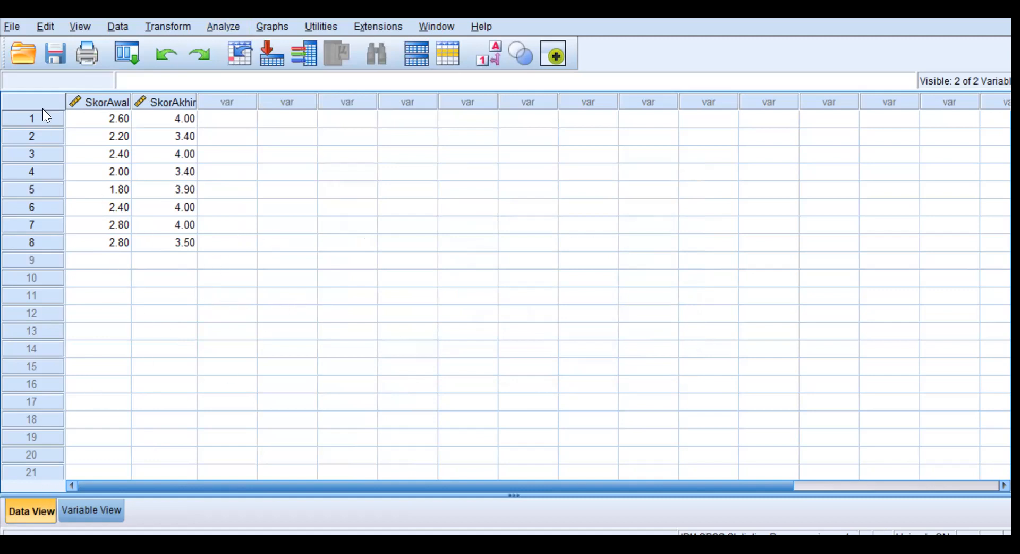
pyautogui.click(183, 122)
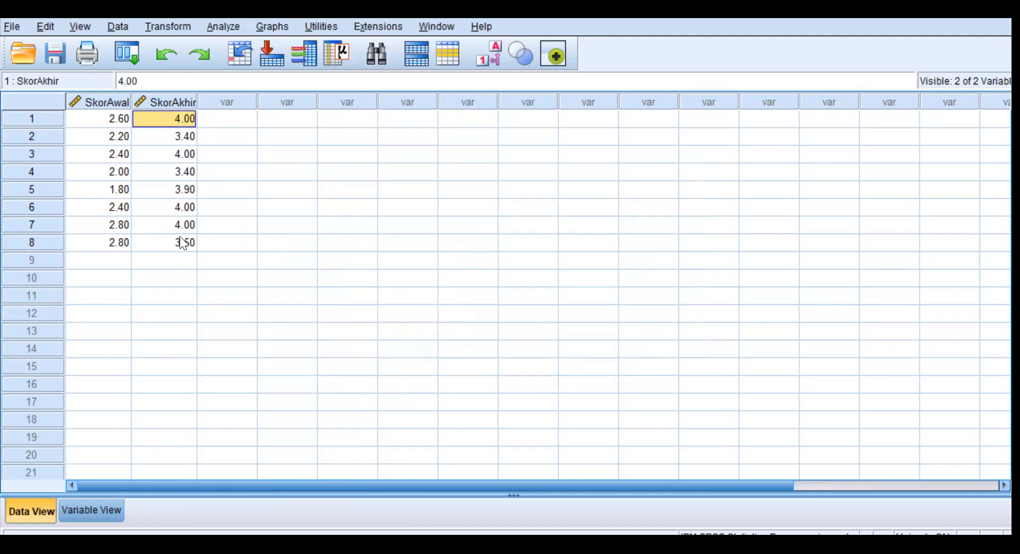
pyautogui.keyDown('shift'); pyautogui.click(180, 242); pyautogui.keyUp('shift')
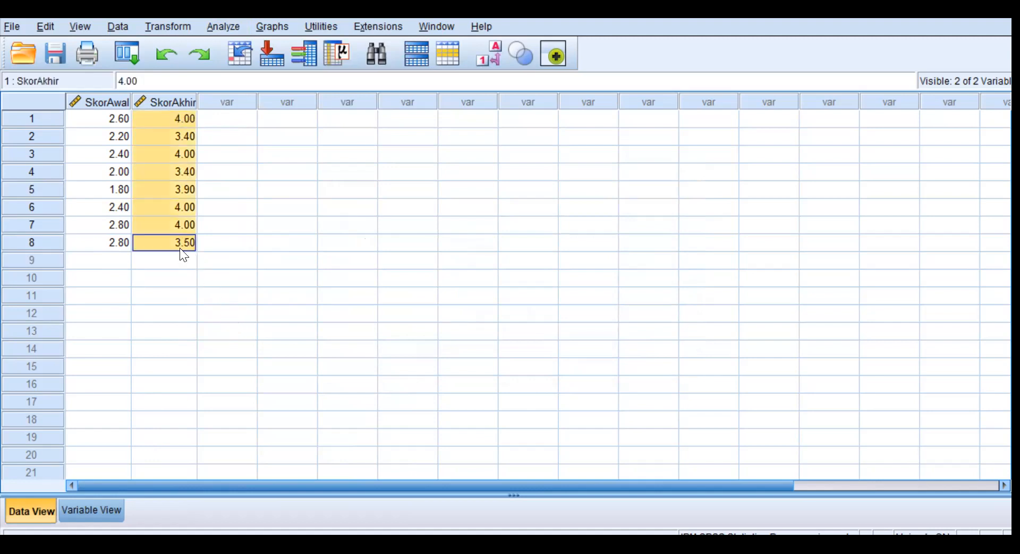
pyautogui.click(85, 122)
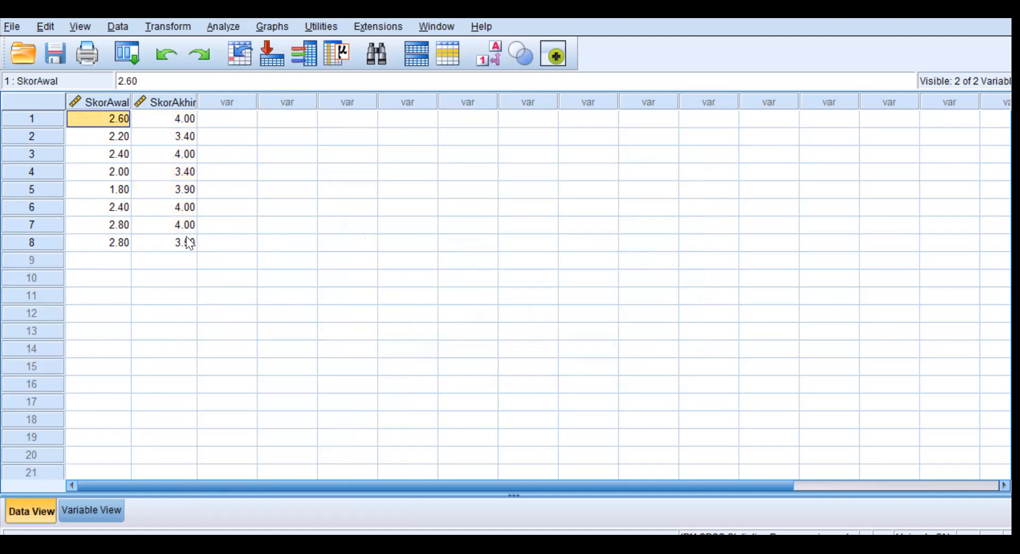
pyautogui.keyDown('shift'); pyautogui.click(186, 239); pyautogui.keyUp('shift')
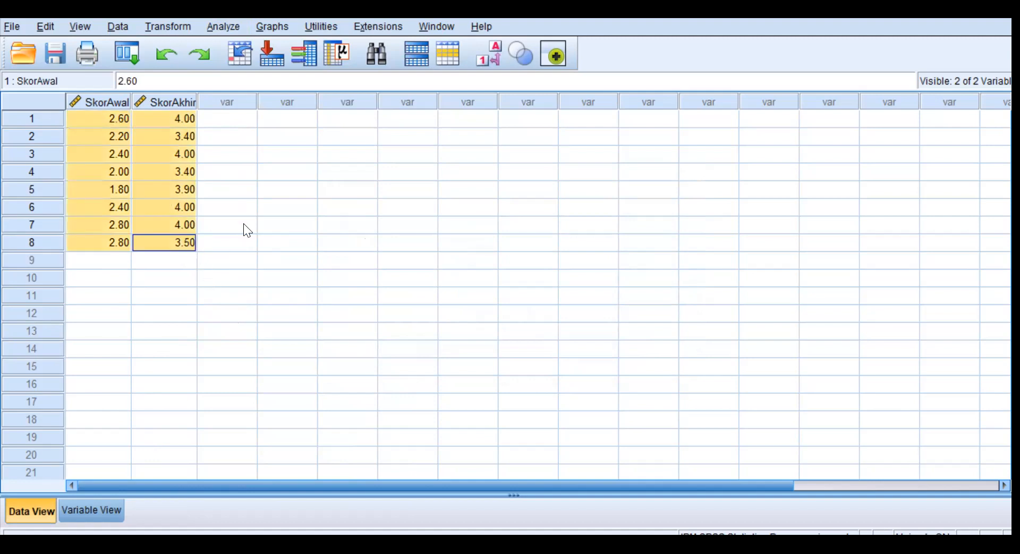
# Create a new empty dataset.
pyautogui.click(12, 26)
pyautogui.moveTo(42, 48)
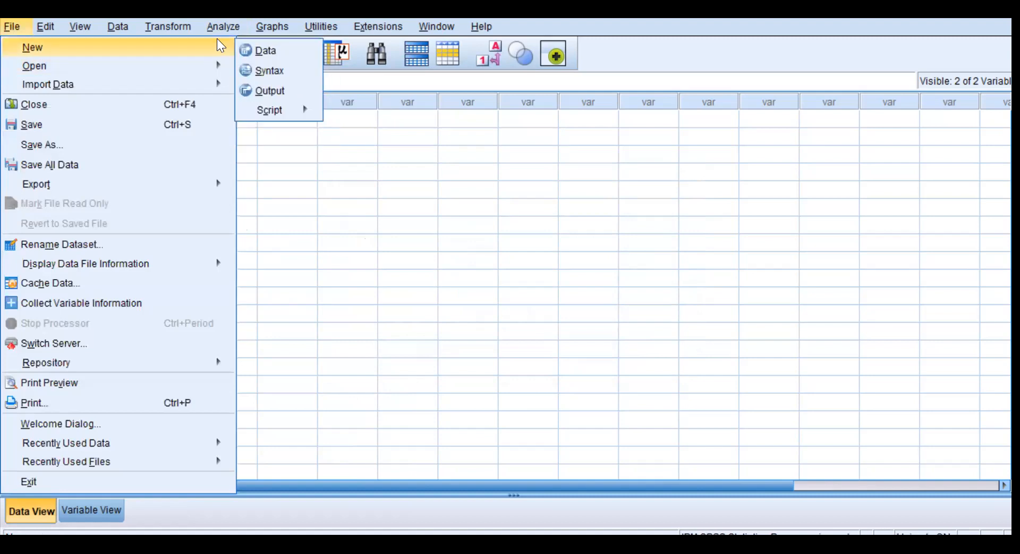
pyautogui.click(265, 51)
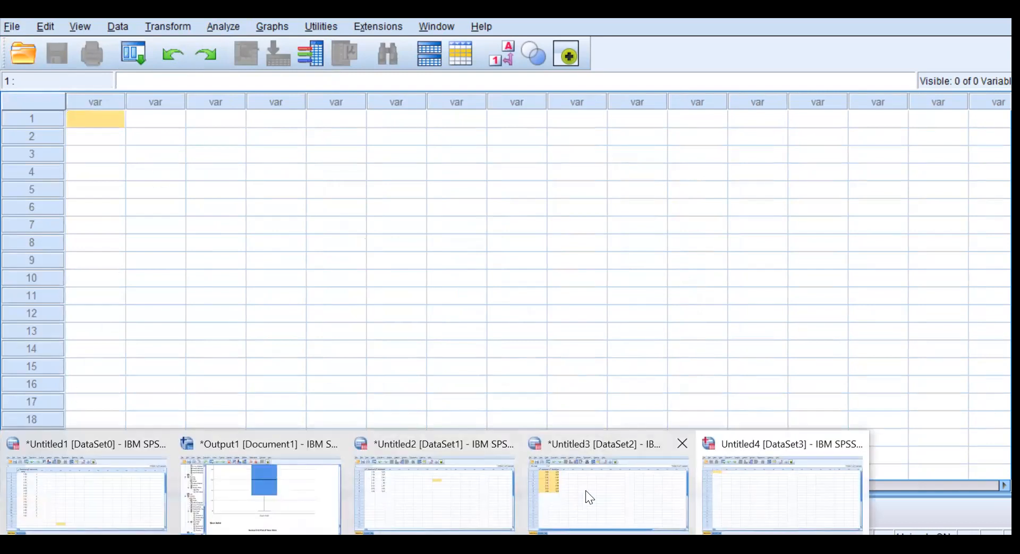
# Copy the SkorAwal and SkorAkhir values in rows 1 to 8 of the Untitled3 dataset.
pyautogui.click(586, 493)
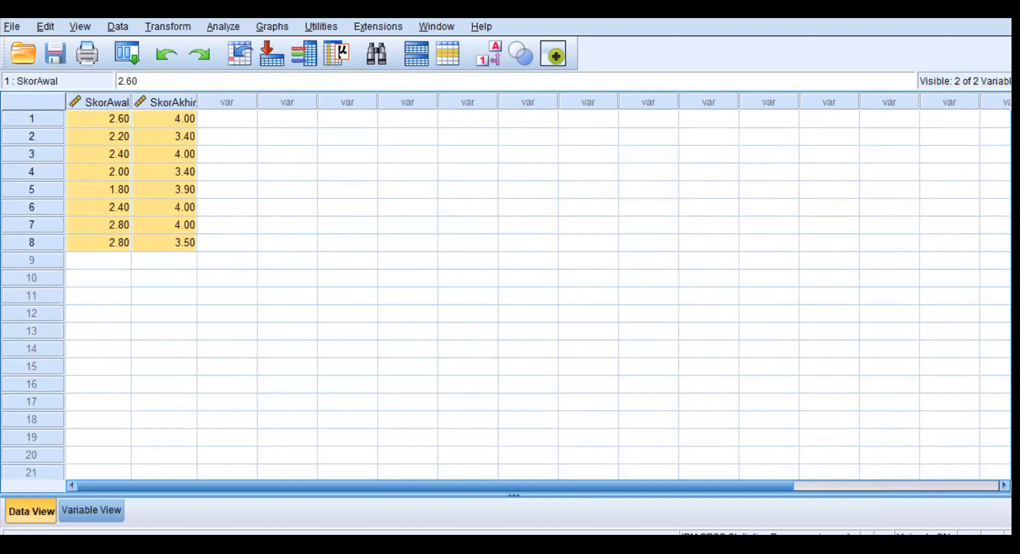
pyautogui.click(735, 494)
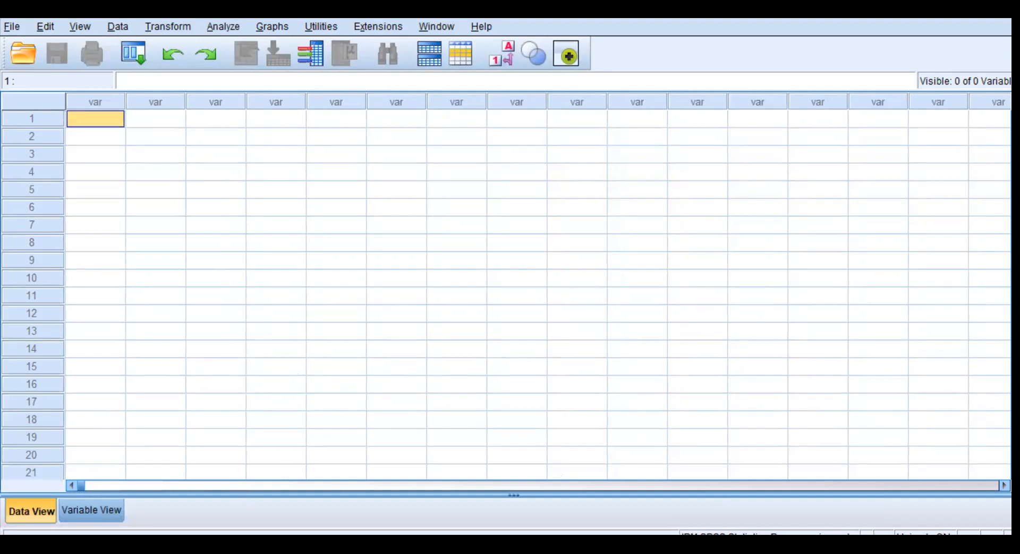
pyautogui.click(576, 488)
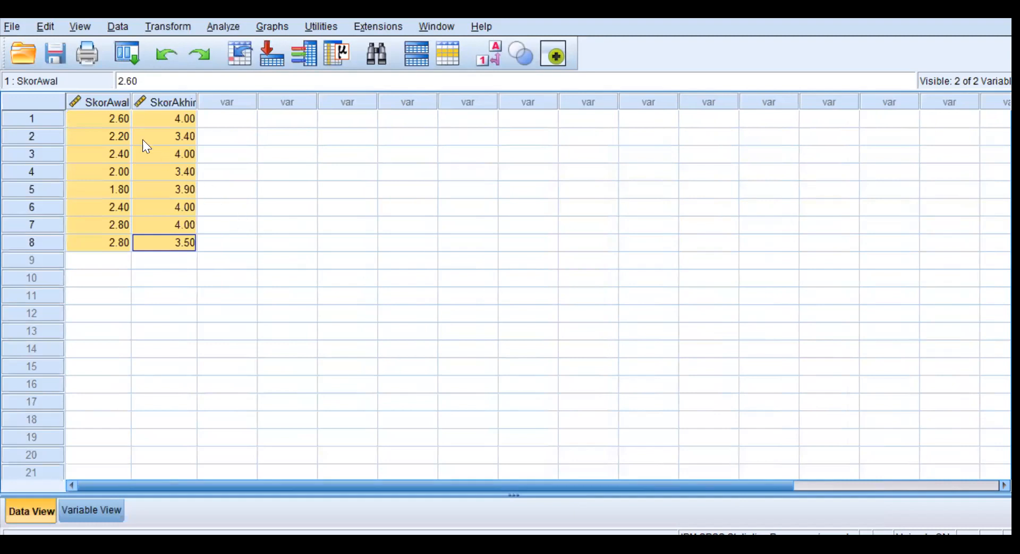
pyautogui.click(115, 118)
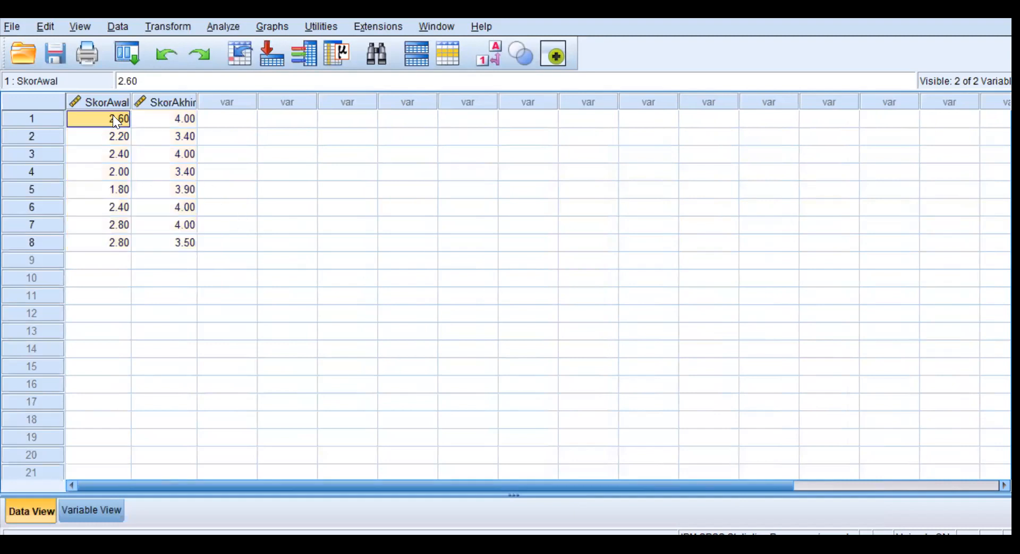
pyautogui.keyDown('shift'); pyautogui.click(189, 243); pyautogui.keyUp('shift')
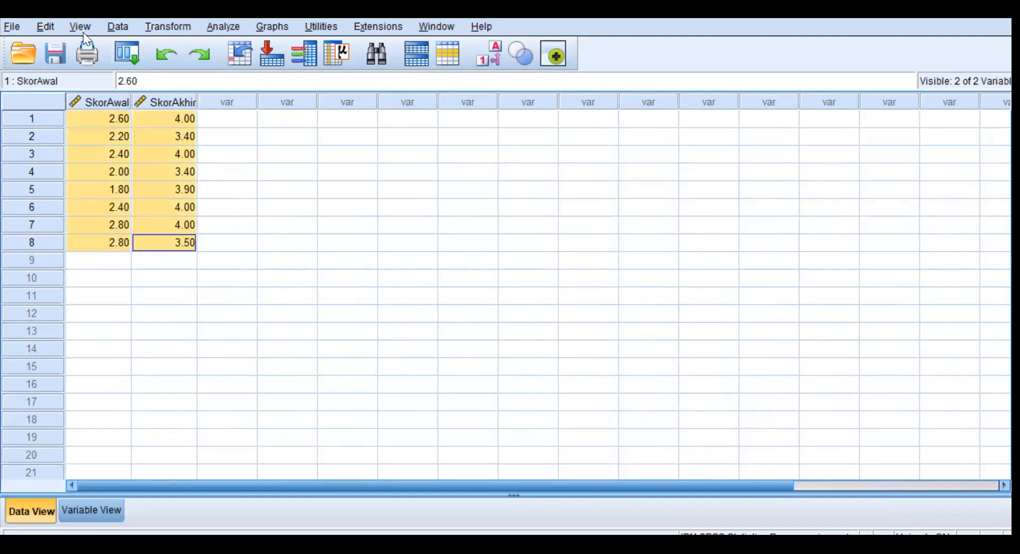
pyautogui.click(45, 24)
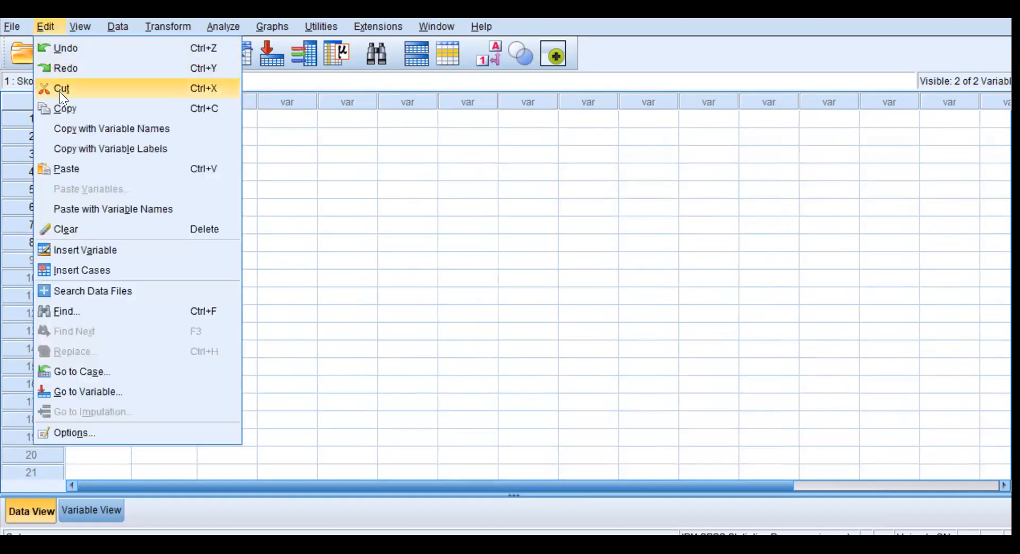
pyautogui.click(67, 108)
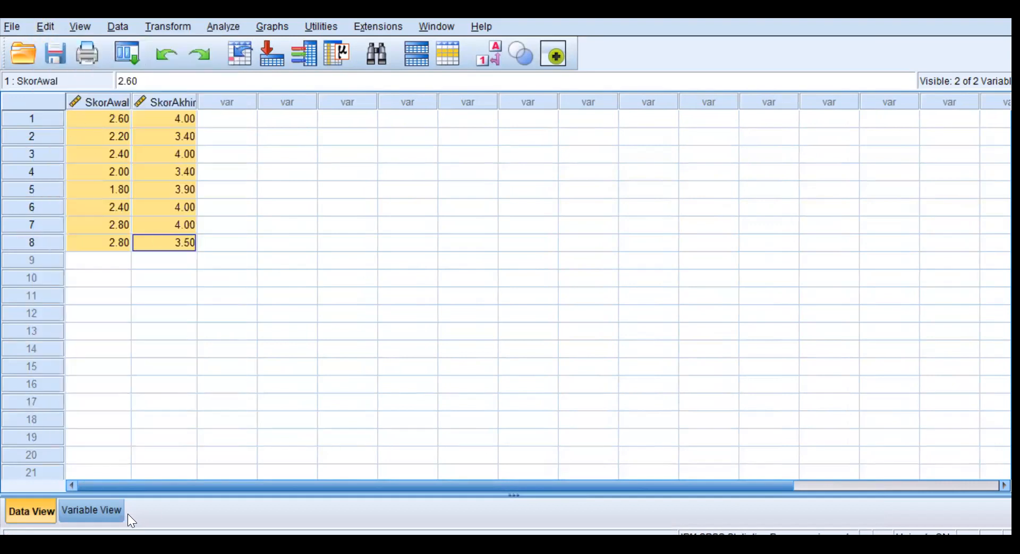
pyautogui.click(97, 508)
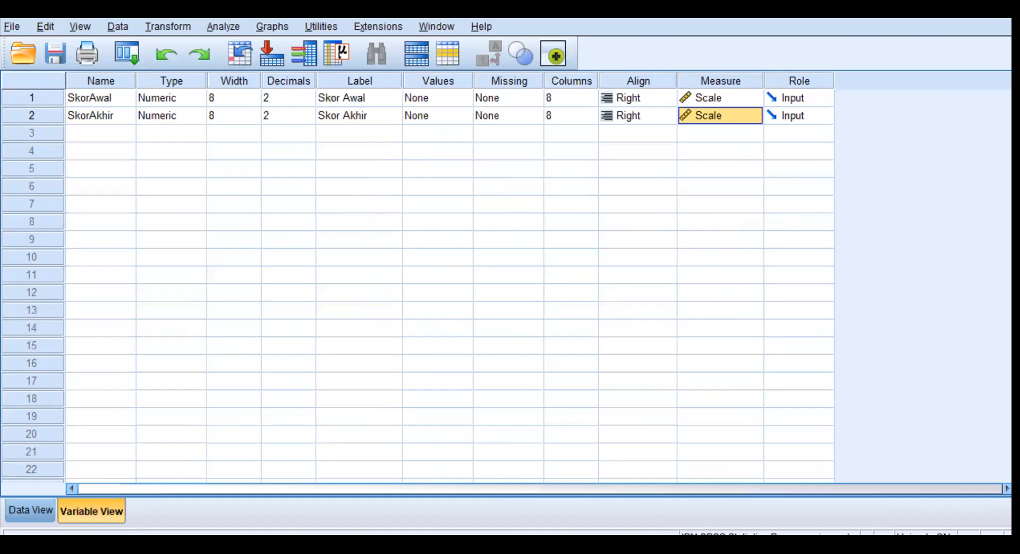
pyautogui.click(420, 544)
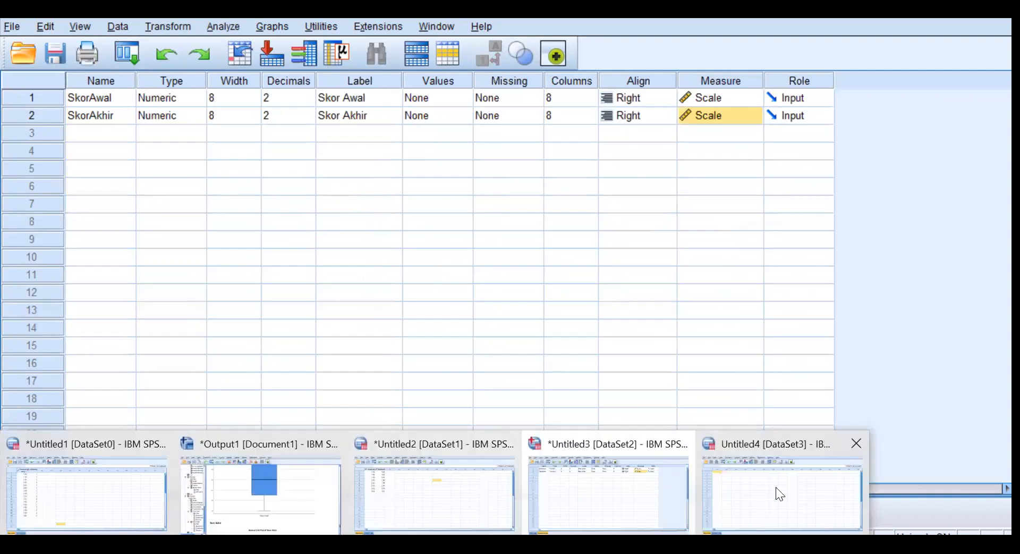
pyautogui.click(809, 494)
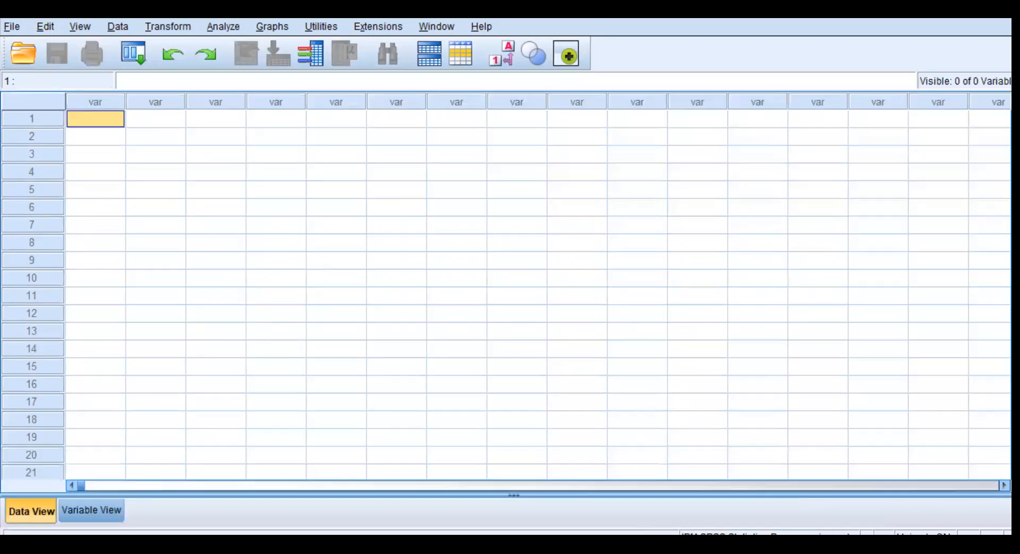
pyautogui.click(420, 544)
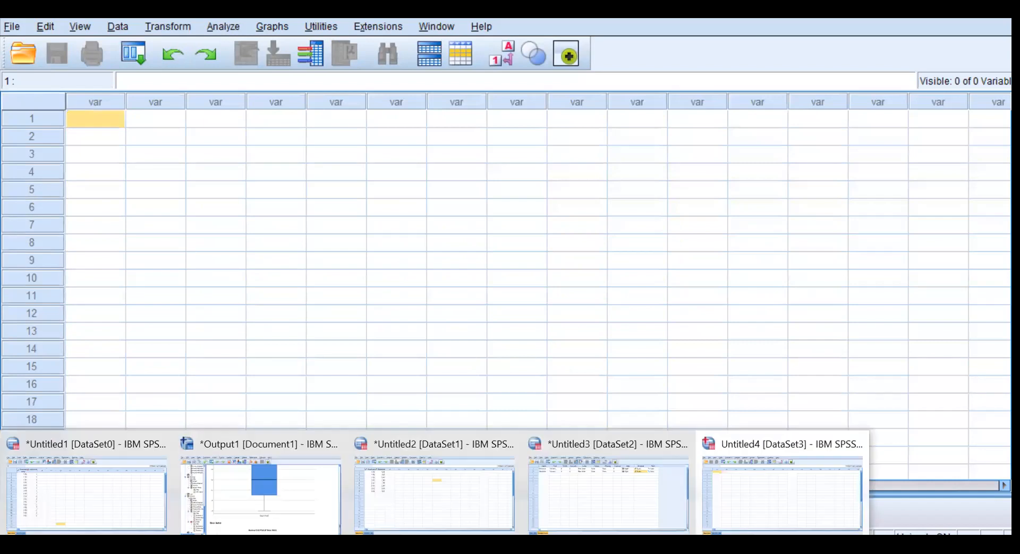
pyautogui.click(589, 493)
pyautogui.click(24, 509)
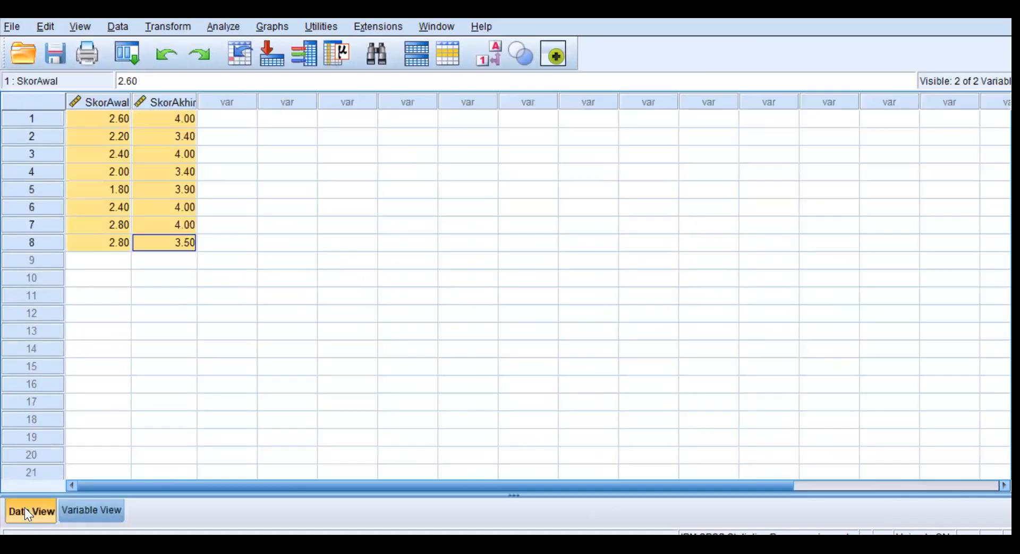
# Copy the selected SkorAwal and SkorAkhir values from Untitled3 and paste them into the empty Untitled4 dataset from row 1.
pyautogui.click(49, 21)
pyautogui.click(63, 107)
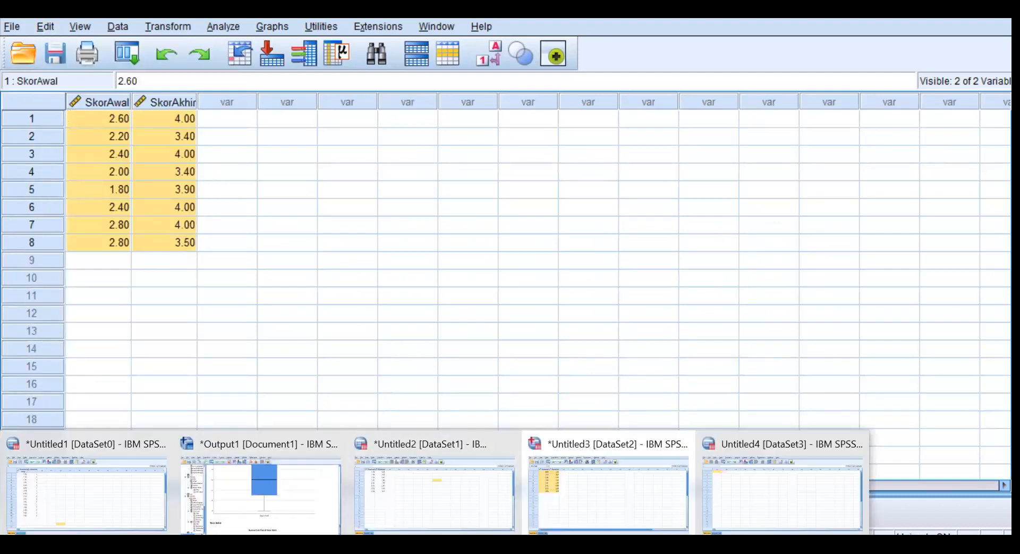
pyautogui.click(744, 491)
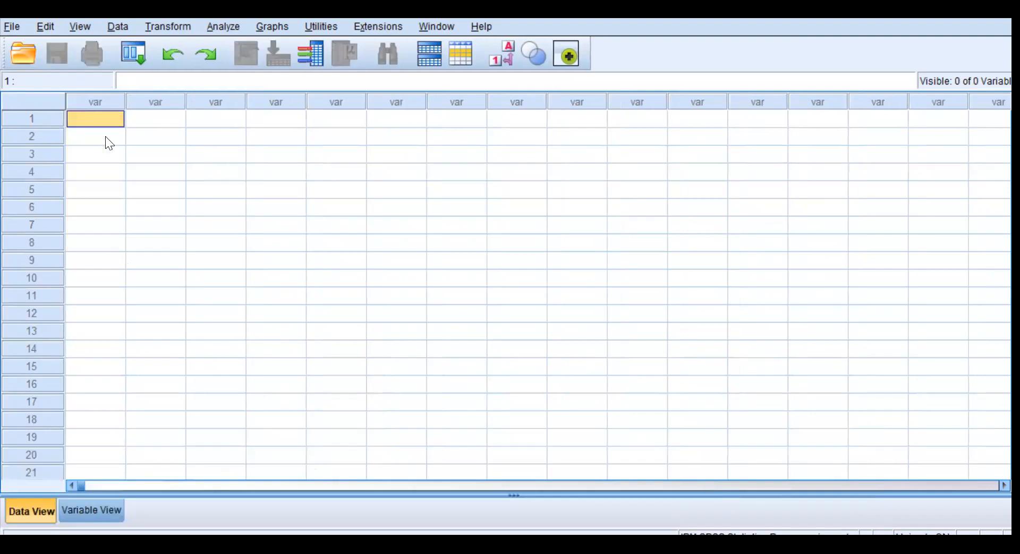
pyautogui.click(44, 26)
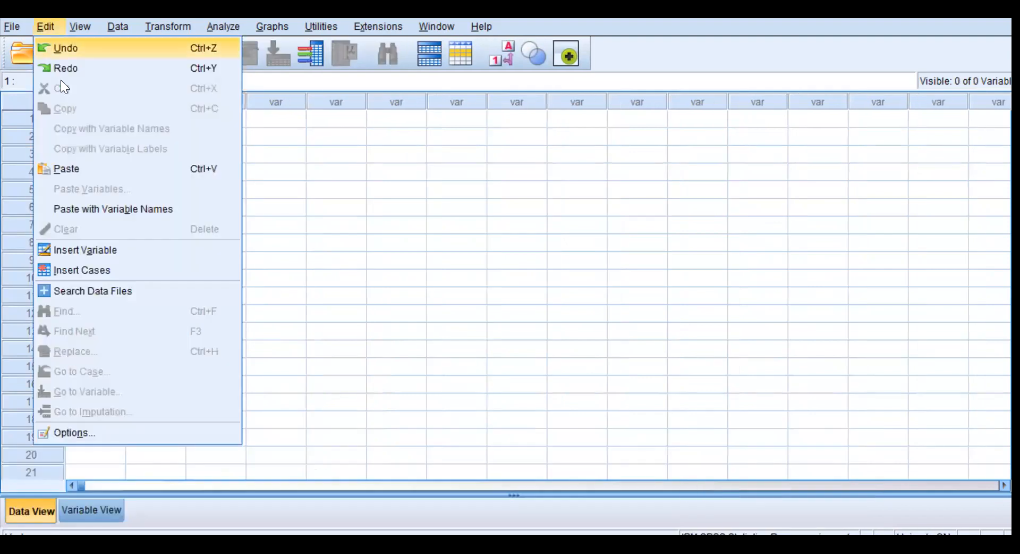
pyautogui.click(67, 168)
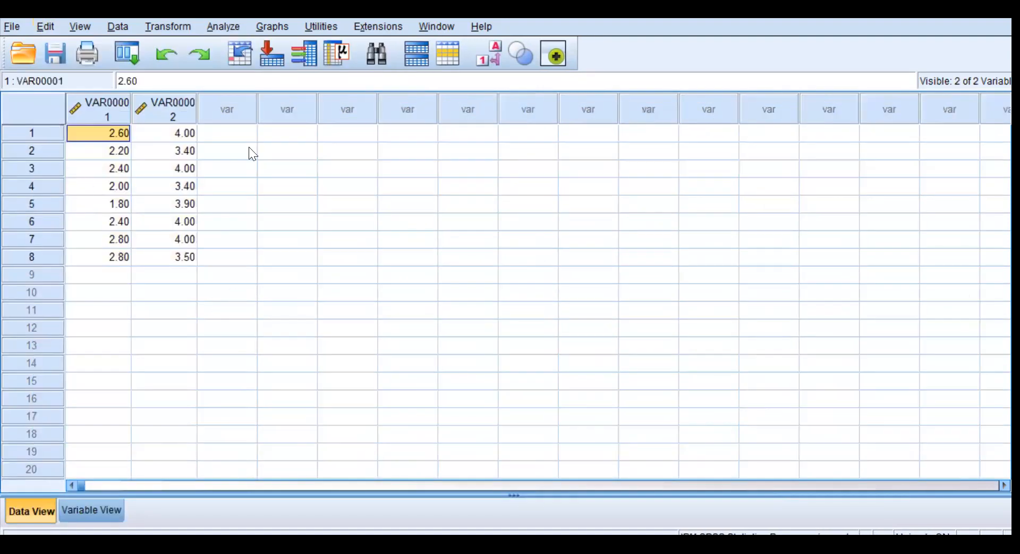
# Move the eight values of the second column beneath the first column's values, into rows 9 to 16.
pyautogui.click(186, 133)
pyautogui.keyDown('shift'); pyautogui.click(184, 257); pyautogui.keyUp('shift')
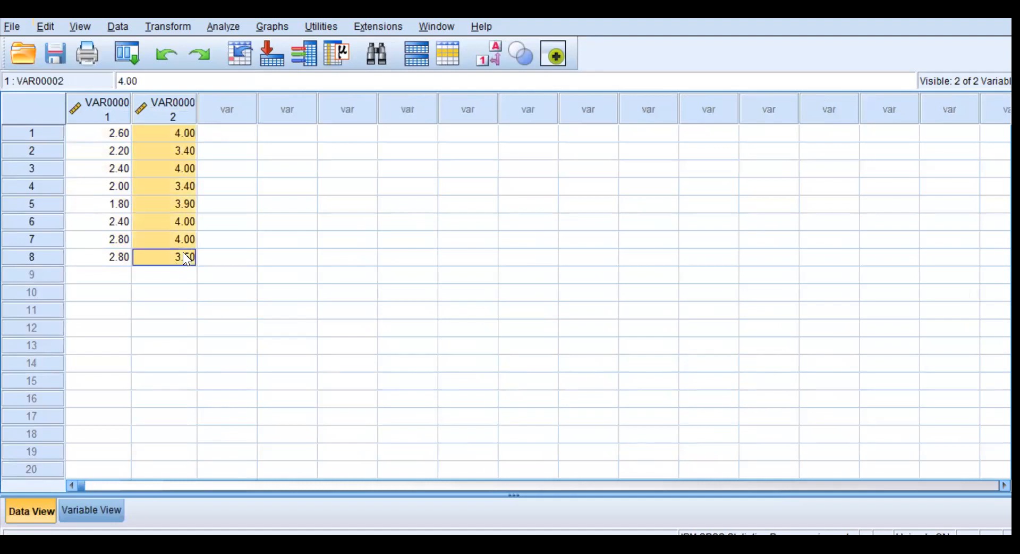
pyautogui.press('Delete')
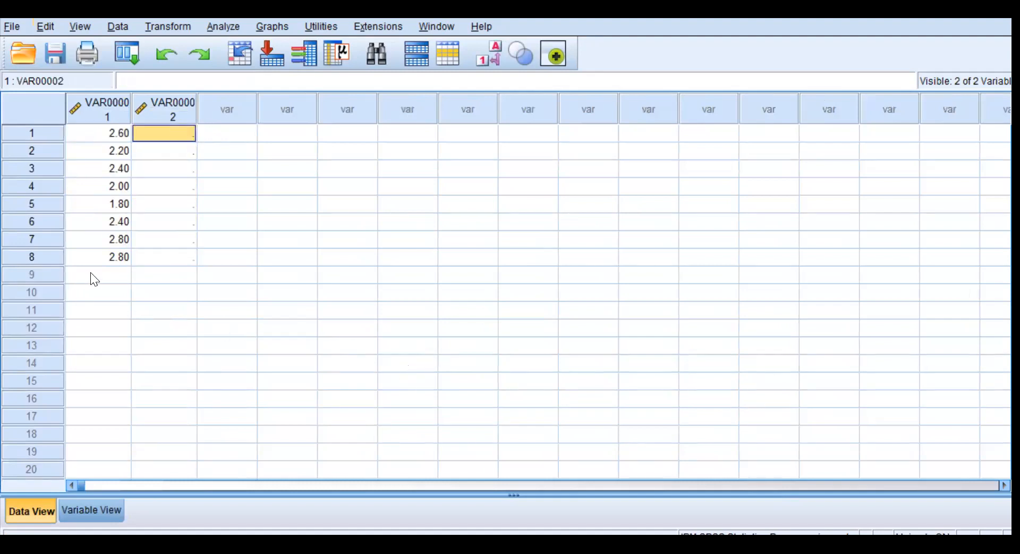
pyautogui.click(90, 272)
pyautogui.hotkey('ctrl', 'v')
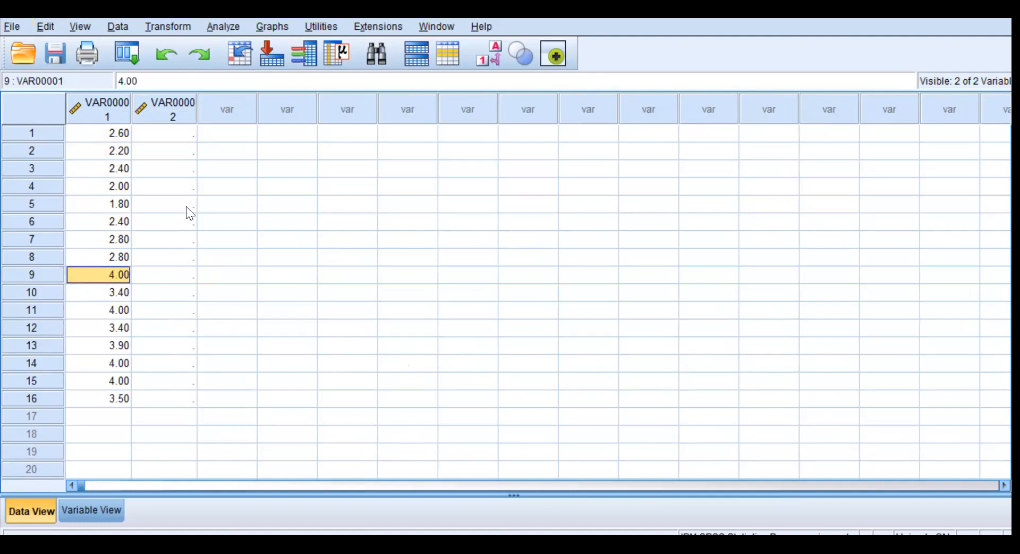
# Enter the group code 1 in the second column for rows 1 to 8.
pyautogui.click(150, 136)
pyautogui.write('1')
pyautogui.press('Return')
pyautogui.write('1')
pyautogui.press('Return')
pyautogui.write('1')
pyautogui.press('Return')
pyautogui.write('1')
pyautogui.press('Return')
pyautogui.write('1')
pyautogui.press('Return')
pyautogui.write('1')
pyautogui.press('Return')
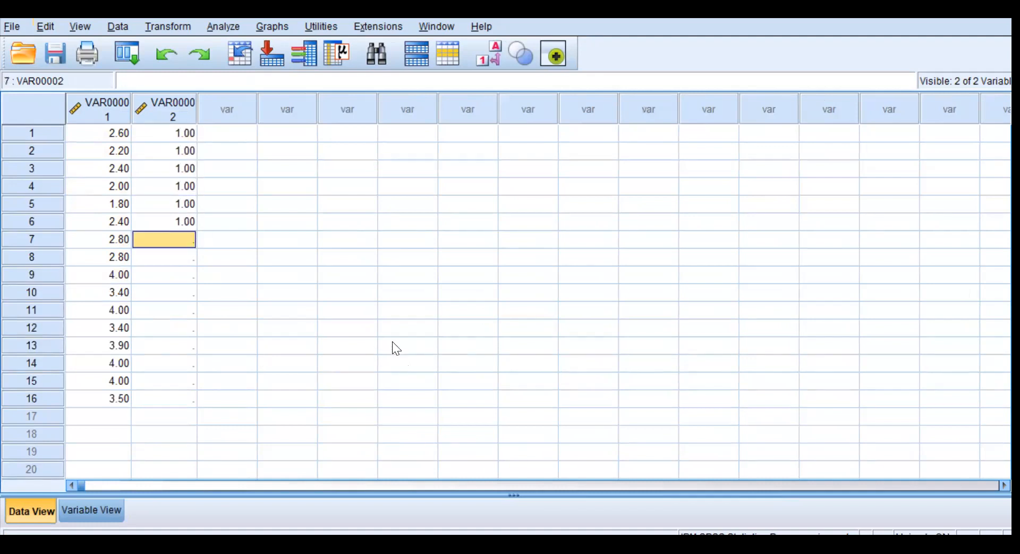
pyautogui.write('1')
# Enter the group code 2 in the second column for rows 9 to 16.
pyautogui.press('Return')
pyautogui.write('1')
pyautogui.press('Return')
pyautogui.write('2')
pyautogui.press('Return')
pyautogui.write('2')
pyautogui.press('Return')
pyautogui.write('2')
pyautogui.press('Return')
pyautogui.write('2')
pyautogui.press('Return')
pyautogui.write('2')
pyautogui.press('Return')
pyautogui.write('2')
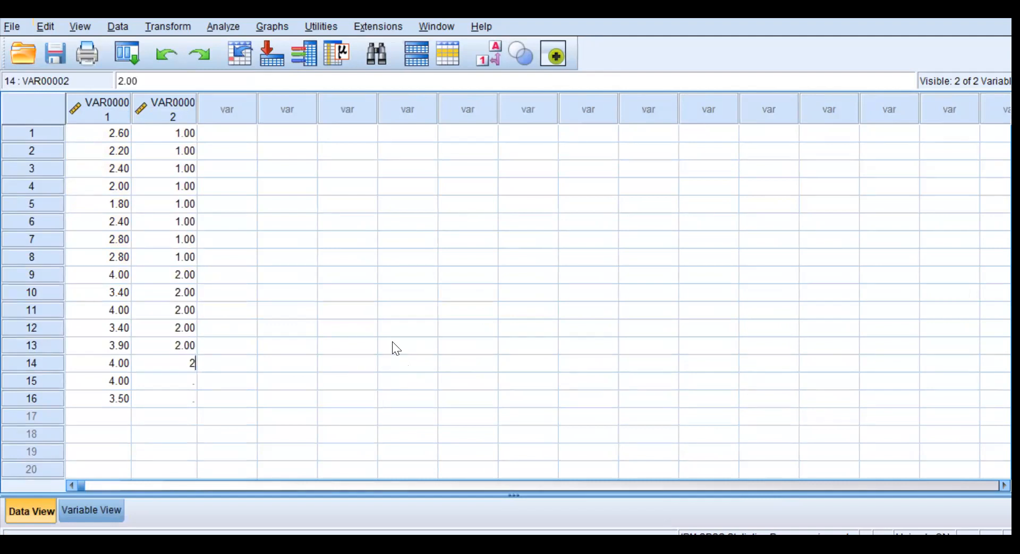
pyautogui.press('Return')
pyautogui.write('2 ')
pyautogui.write('2')
pyautogui.press('Up')
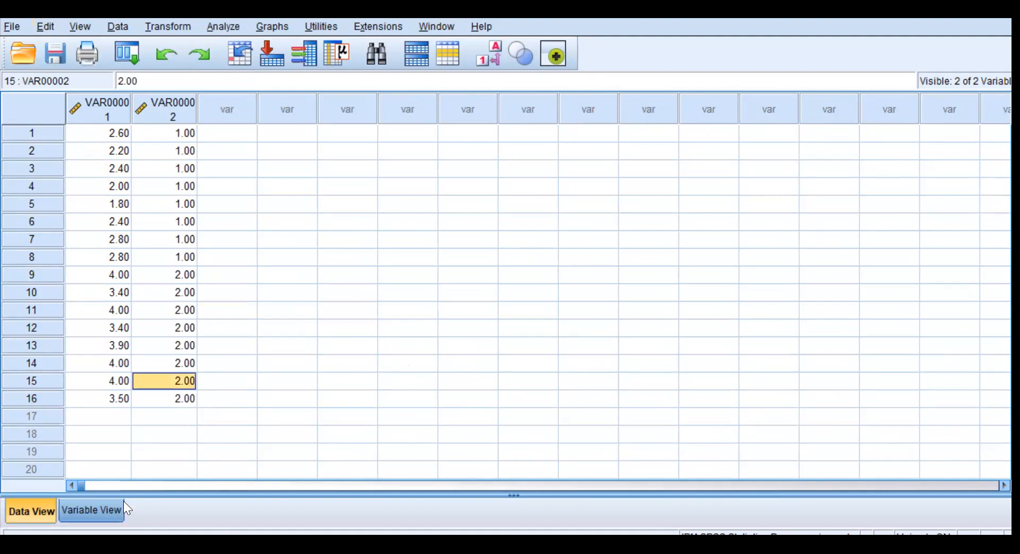
# Name the first variable SkorAwalAkhir and label it "Skor Awal dan Skor Akhir".
pyautogui.click(93, 509)
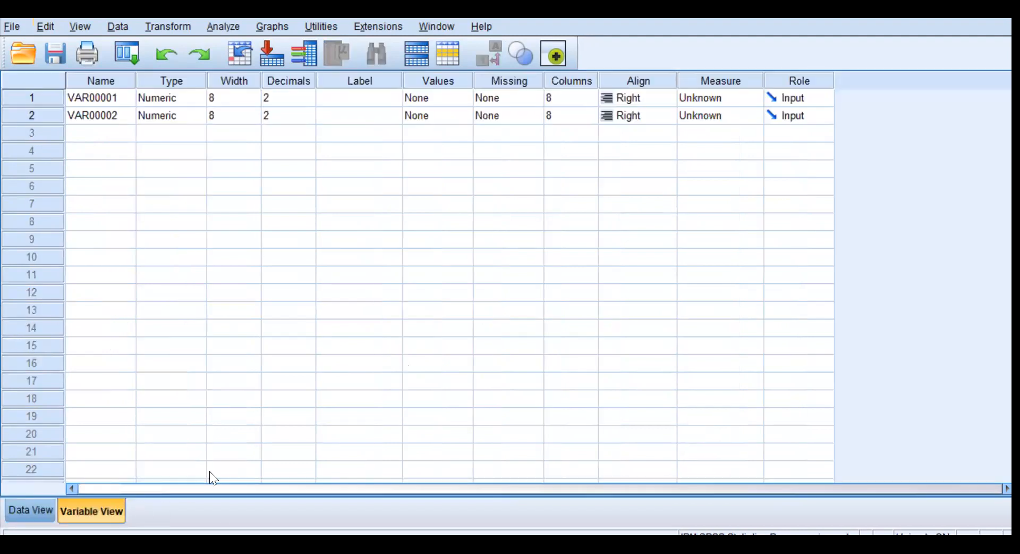
pyautogui.click(98, 95)
pyautogui.write('Skor')
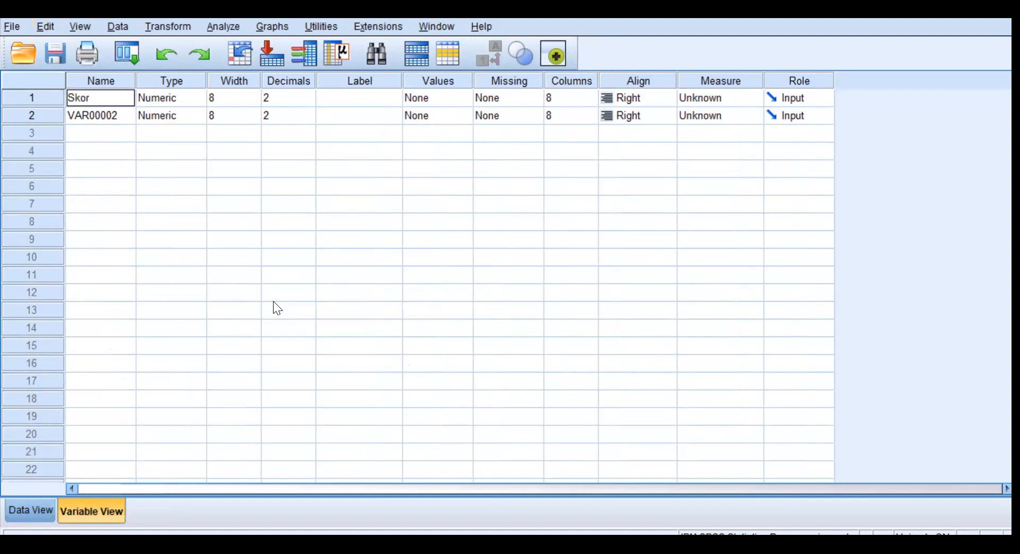
pyautogui.write('AwalAkhir')
pyautogui.click(362, 93)
pyautogui.write('Skor Awa')
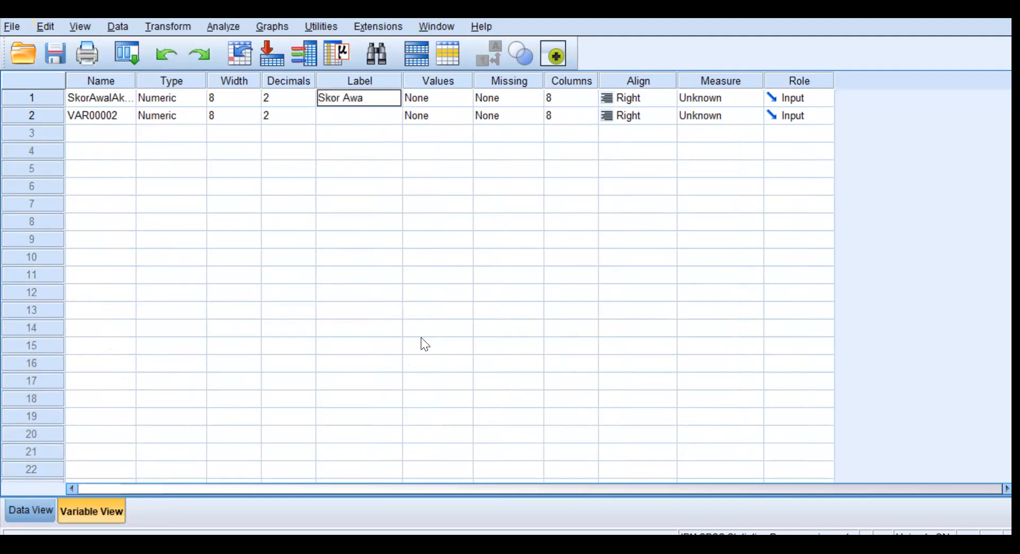
pyautogui.write('l dan Skor Akhir')
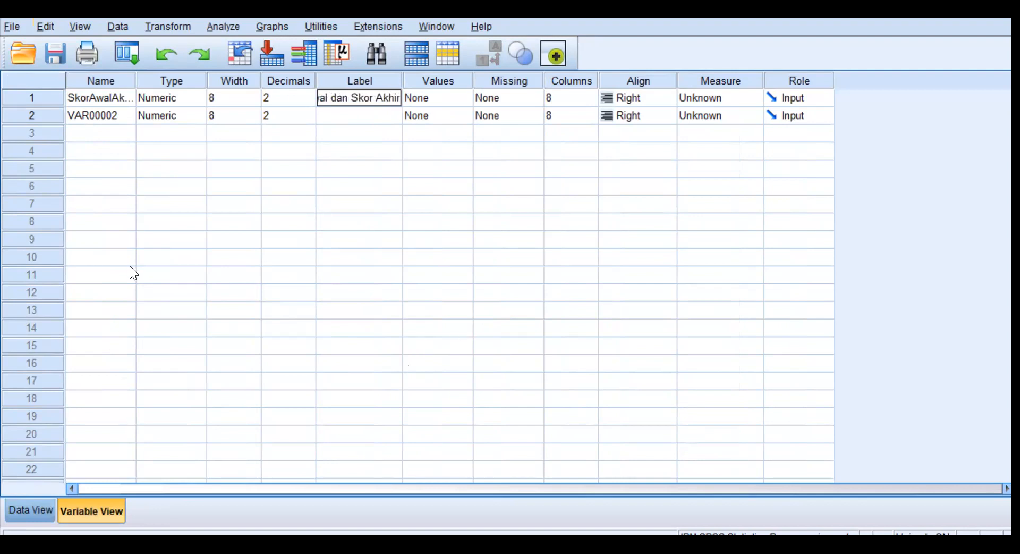
# Name the second variable Kelompok and set its decimals to 0.
pyautogui.click(120, 117)
pyautogui.write('Kelompok')
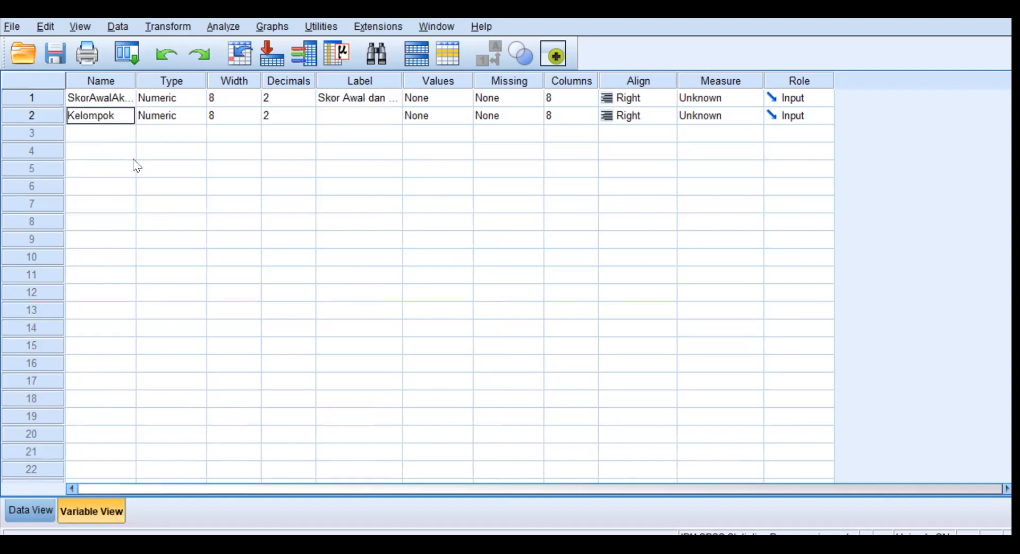
pyautogui.click(301, 121)
pyautogui.click(307, 119)
pyautogui.click(308, 119)
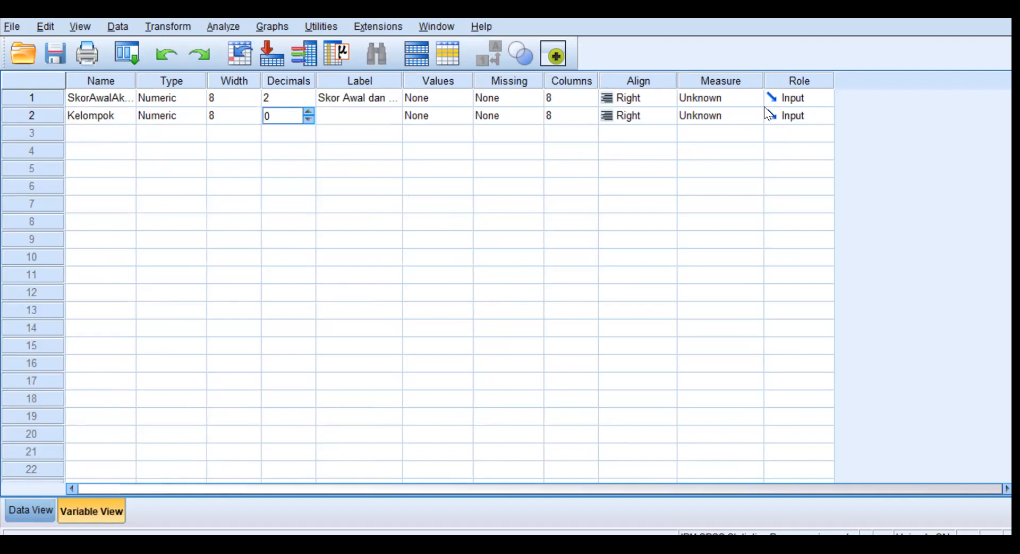
# Set the measurement level to Scale for SkorAwalAkhir and Nominal for Kelompok.
pyautogui.click(754, 98)
pyautogui.click(717, 115)
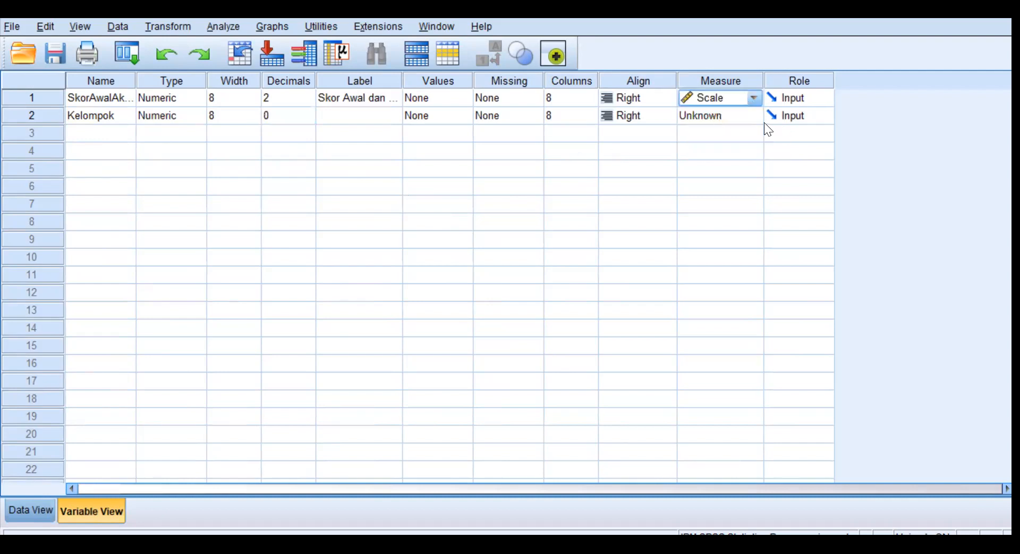
pyautogui.click(754, 116)
pyautogui.click(732, 164)
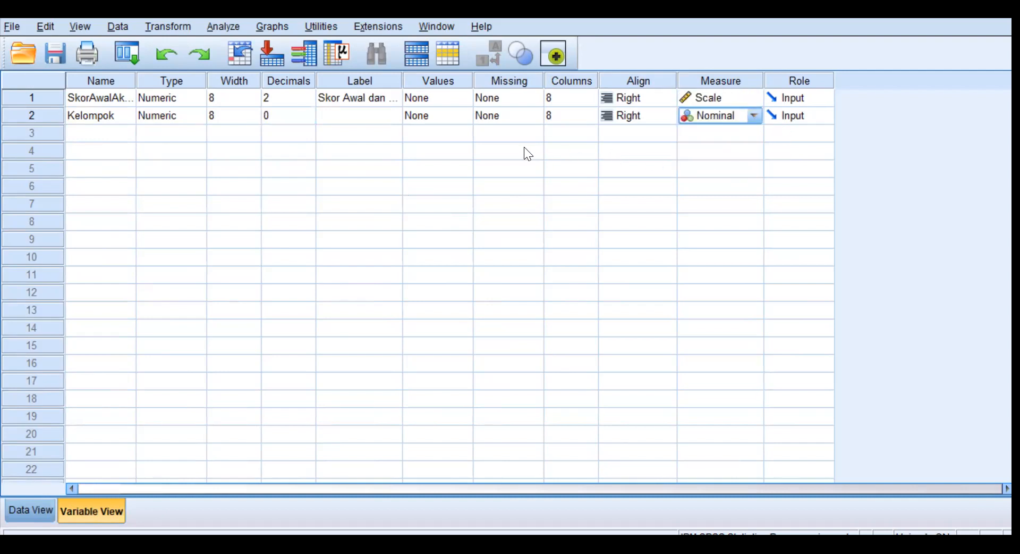
# Define the value labels of Kelompok as 1 = "Skor Awal" and 2 = "Skor Akhir".
pyautogui.click(453, 114)
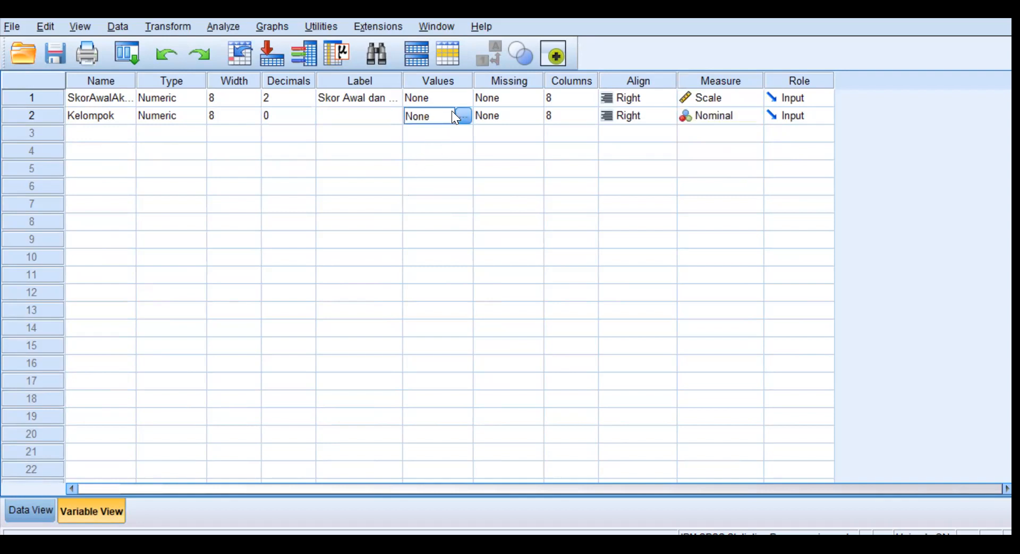
pyautogui.click(464, 113)
pyautogui.write('1')
pyautogui.click(409, 234)
pyautogui.write('S')
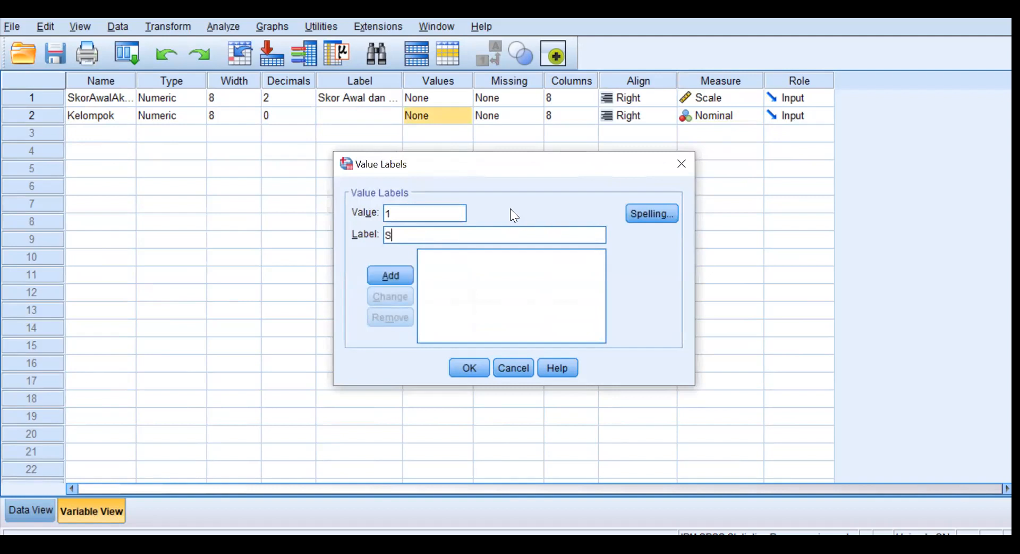
pyautogui.write('kor Awal')
pyautogui.click(395, 272)
pyautogui.write('2')
pyautogui.click(407, 232)
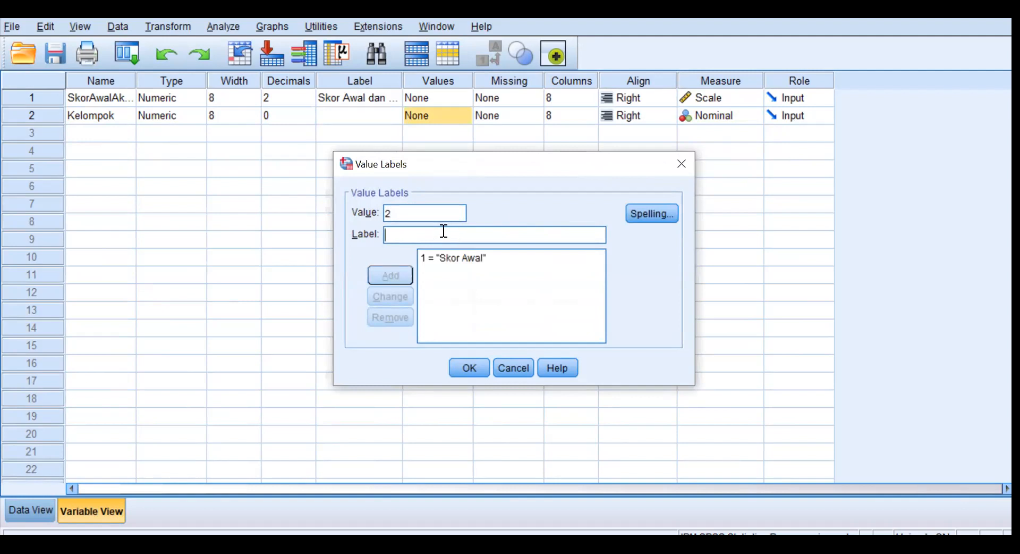
pyautogui.write('Skor Akhir')
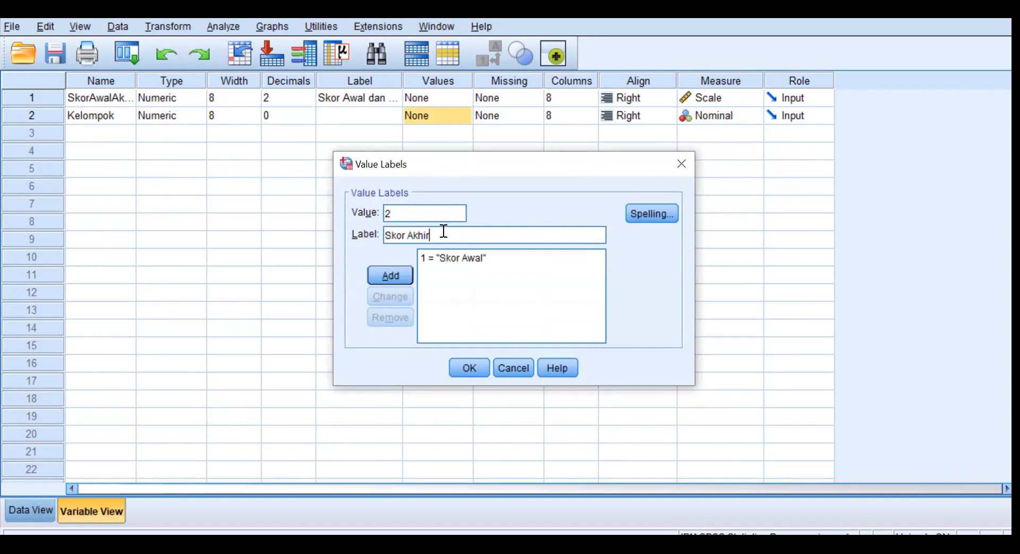
pyautogui.click(392, 273)
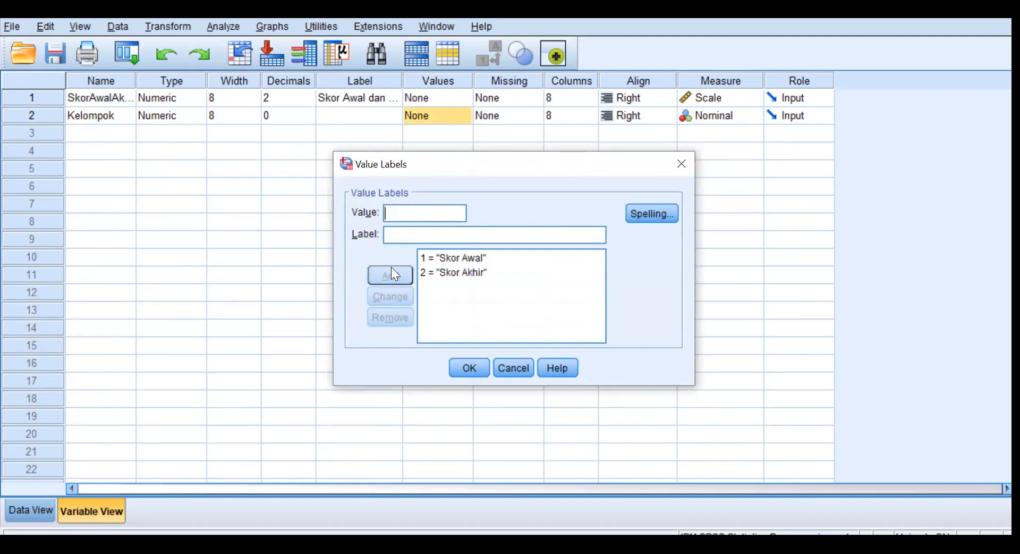
pyautogui.click(469, 367)
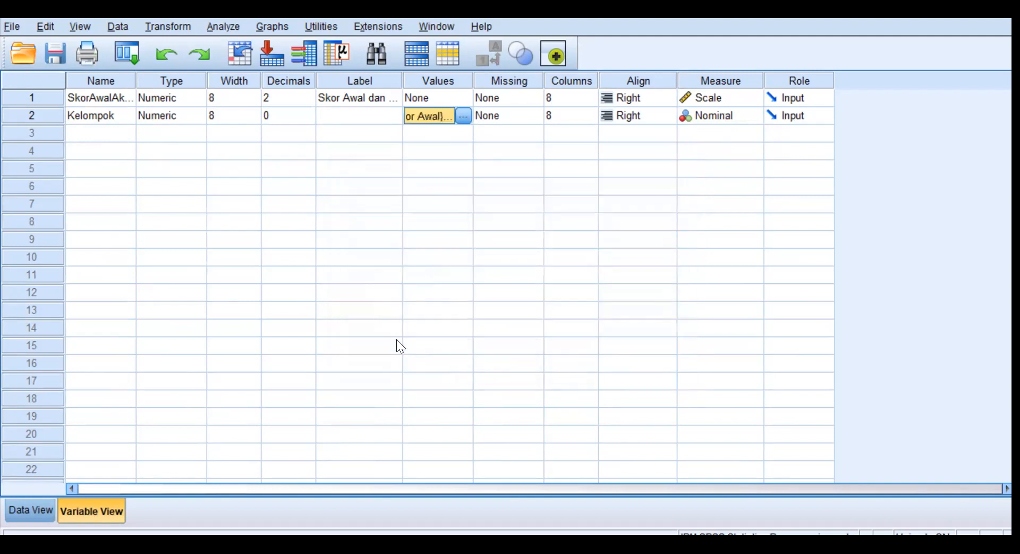
# Check the Kelompok value labels in the data by showing them briefly, and return to the numeric codes.
pyautogui.click(24, 507)
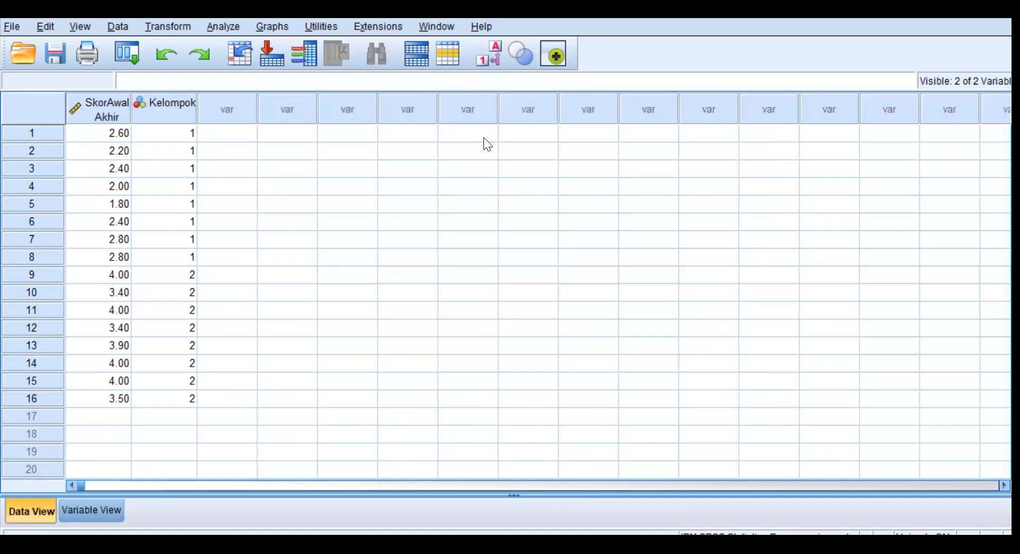
pyautogui.click(485, 54)
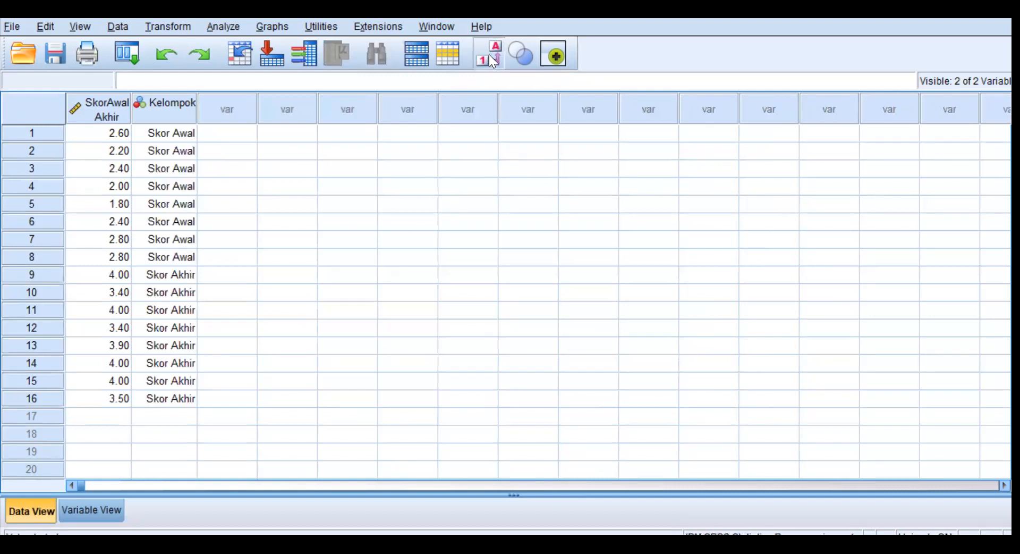
pyautogui.click(488, 54)
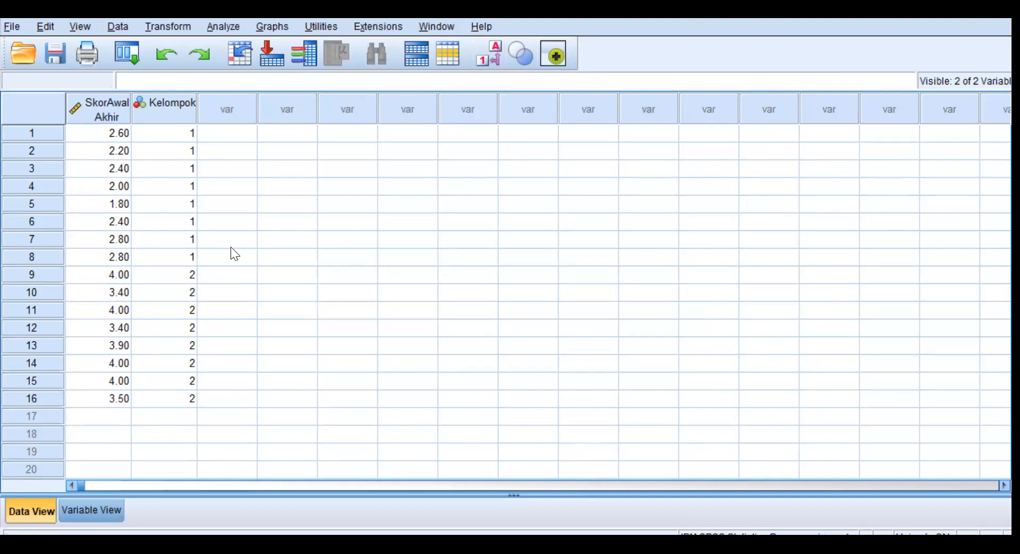
# Set up a One-Way ANOVA with Skor Awal dan Skor Akhir as the dependent variable and Kelompok as the factor.
pyautogui.click(215, 27)
pyautogui.moveTo(313, 120)
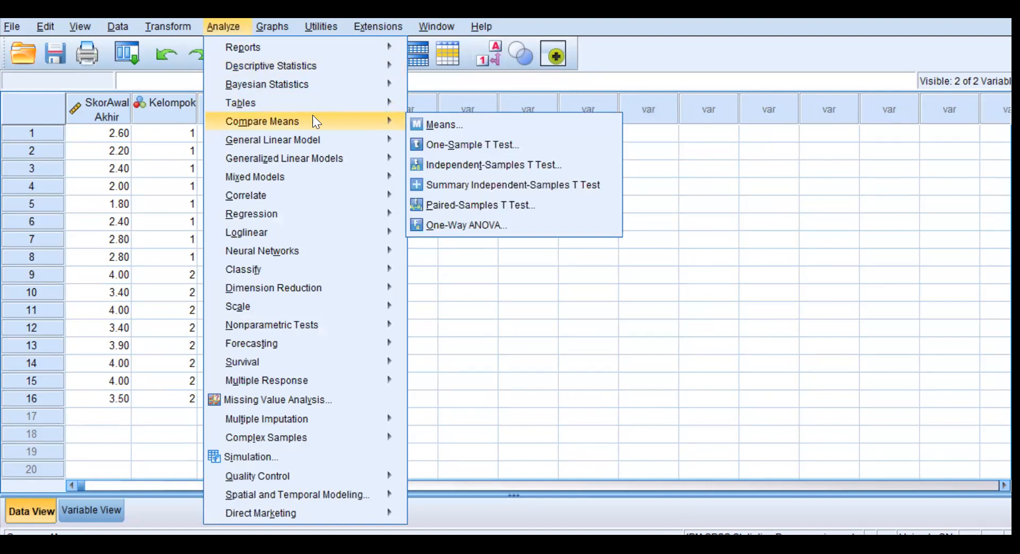
pyautogui.click(455, 224)
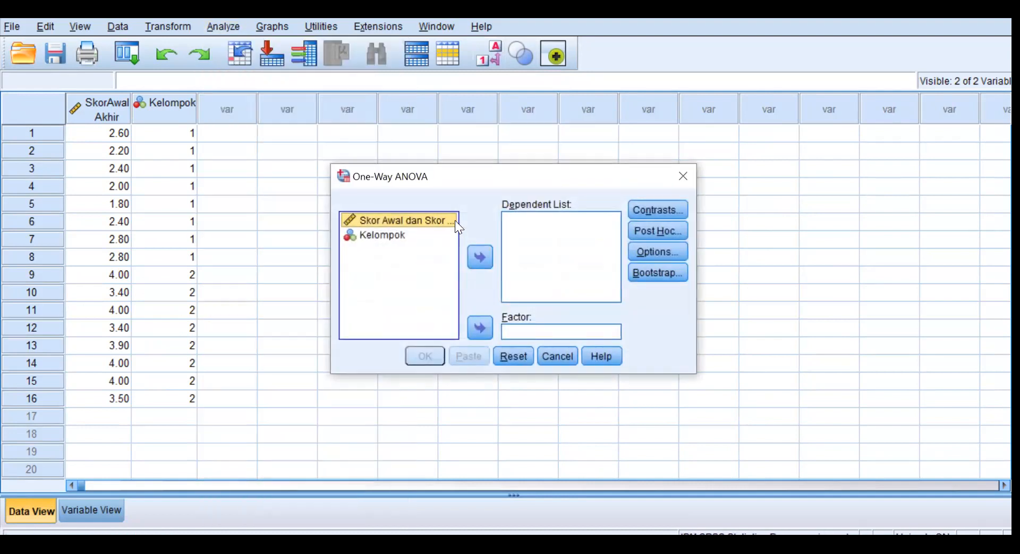
pyautogui.click(479, 257)
pyautogui.click(386, 219)
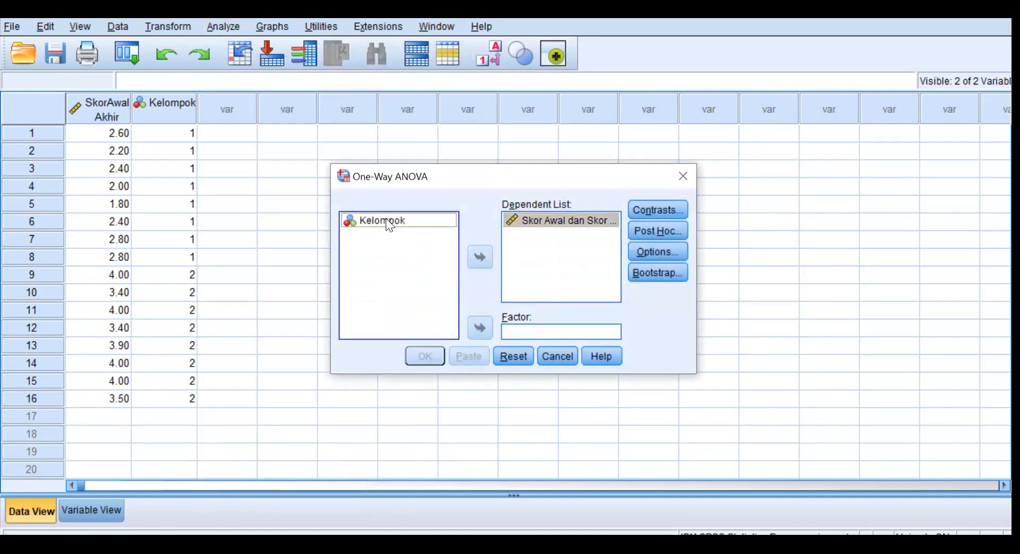
pyautogui.click(480, 328)
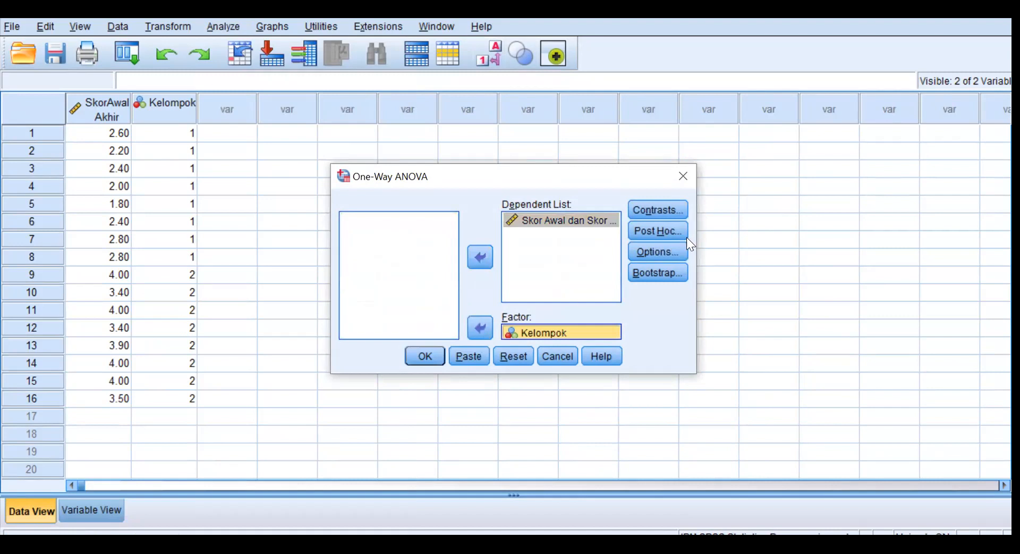
# Include the homogeneity of variance test in the One-Way ANOVA, run it and view the resulting tables.
pyautogui.click(658, 252)
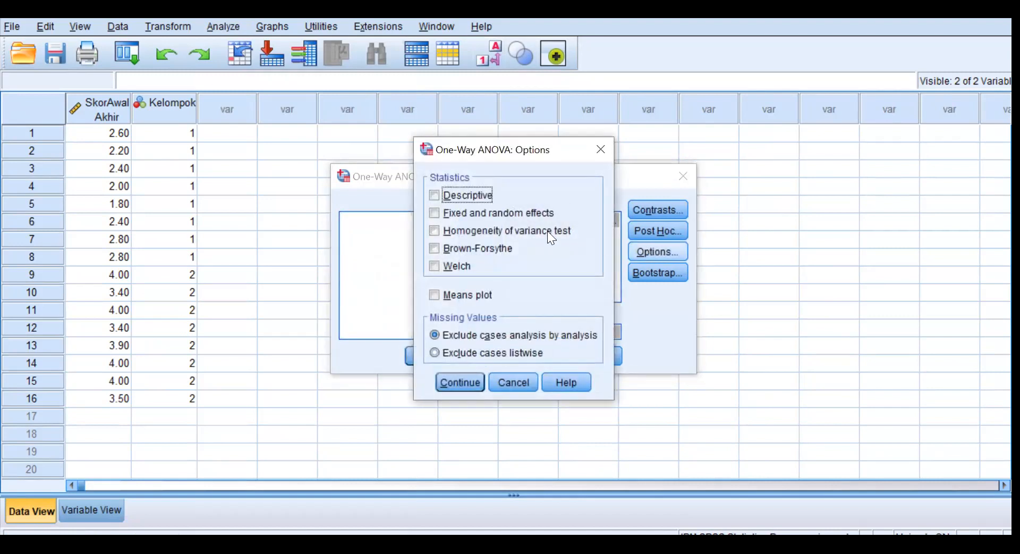
pyautogui.click(435, 229)
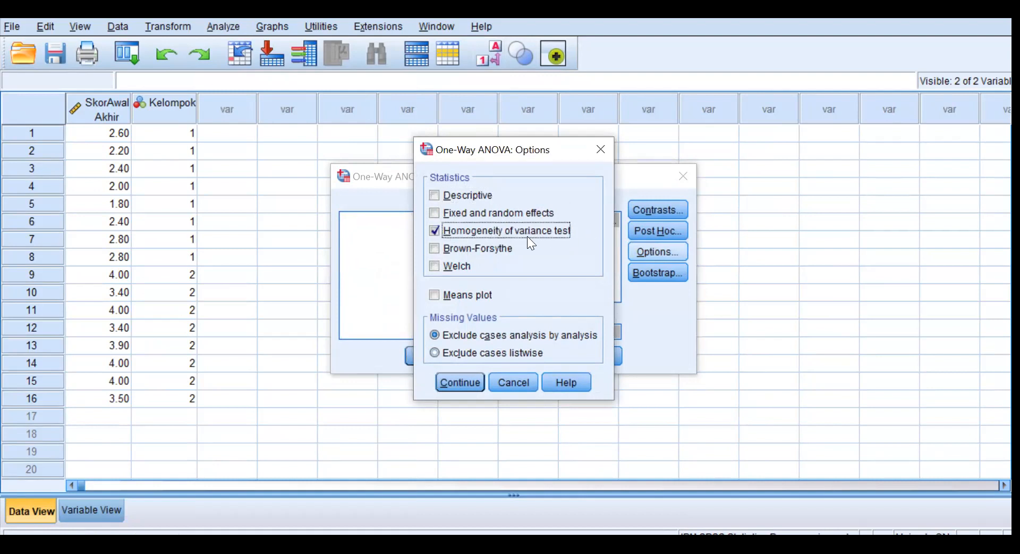
pyautogui.click(466, 379)
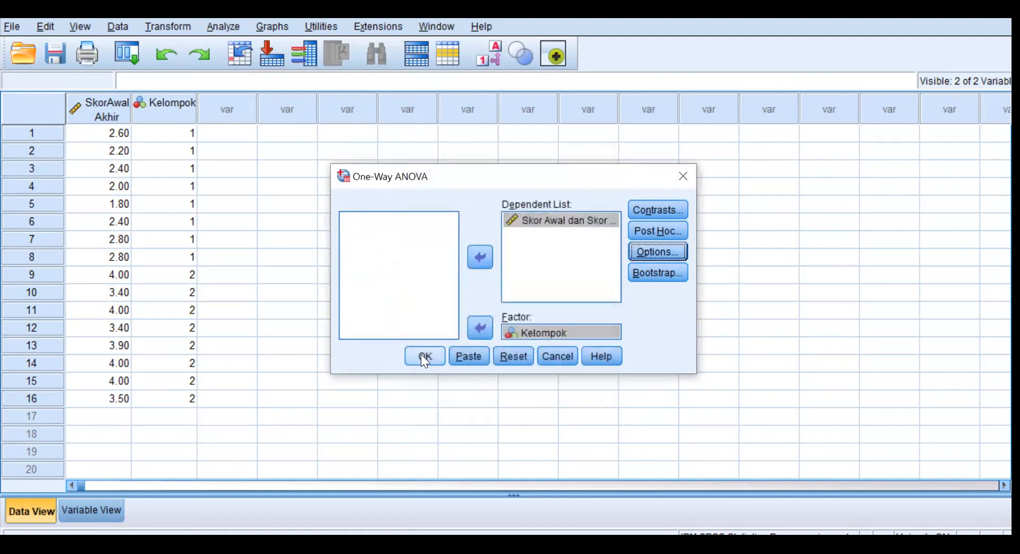
pyautogui.click(425, 356)
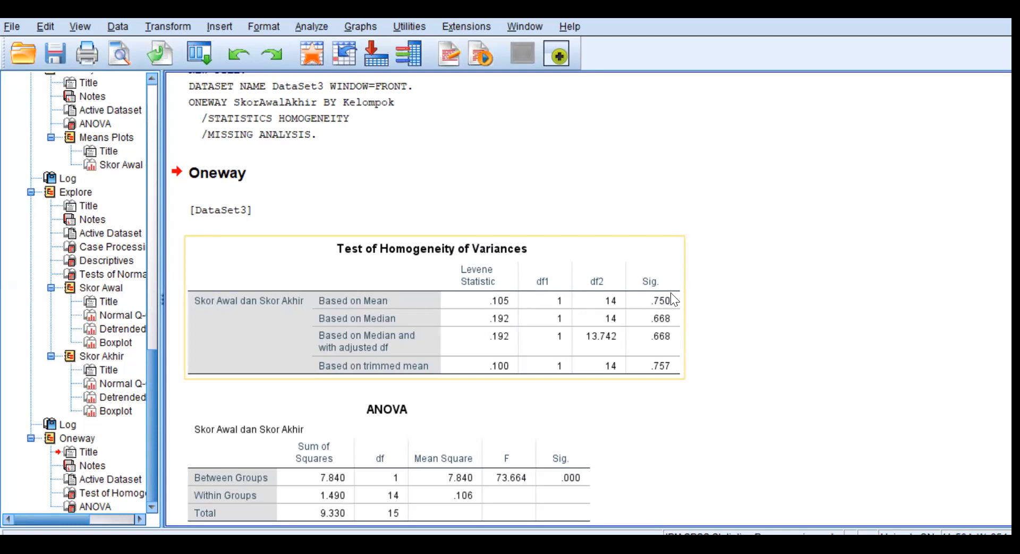
pyautogui.scroll(-1, 759, 276)
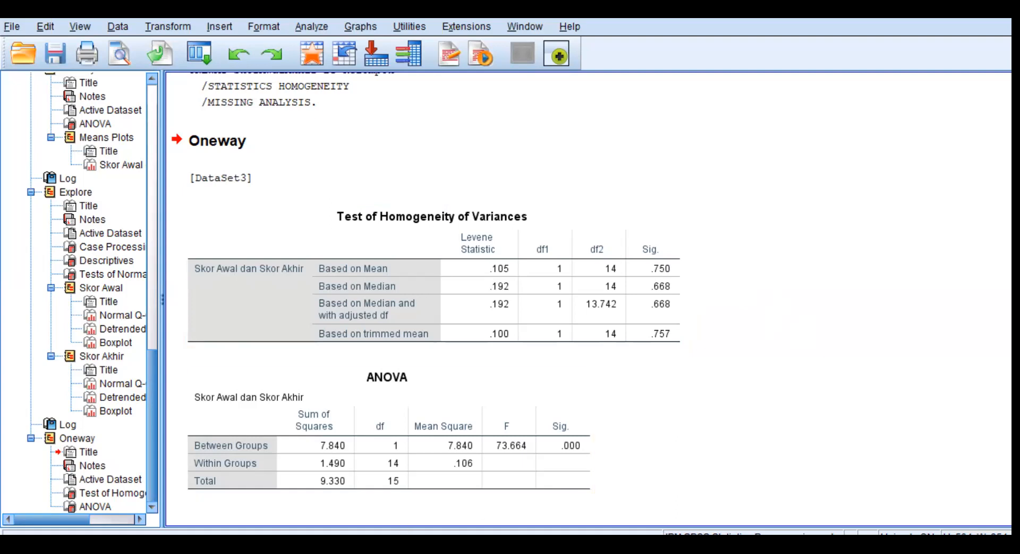
# Switch to the dataset with separate SkorAwal and SkorAkhir columns and start the legacy nonparametric 2 Related Samples test.
pyautogui.moveTo(420, 545)
pyautogui.click(604, 495)
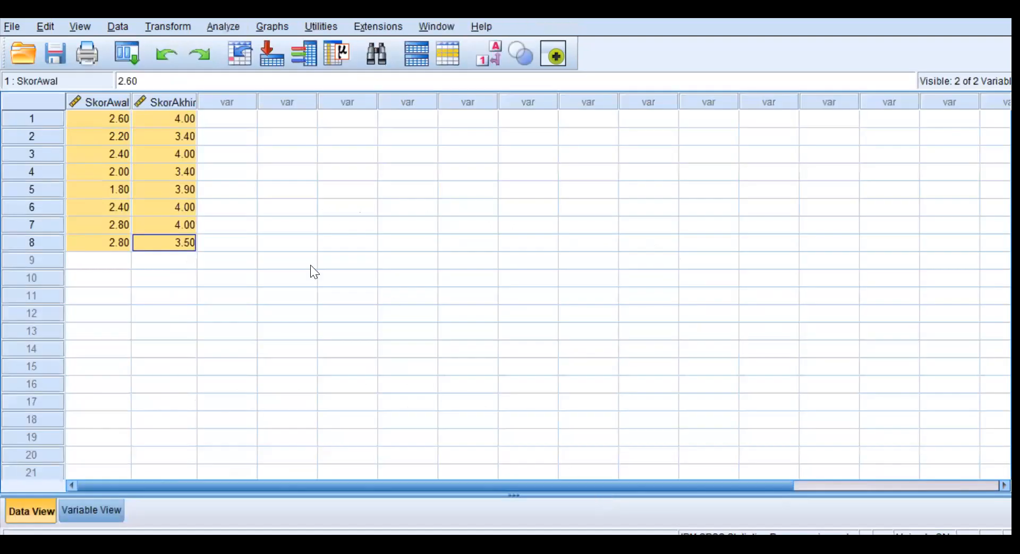
pyautogui.click(220, 314)
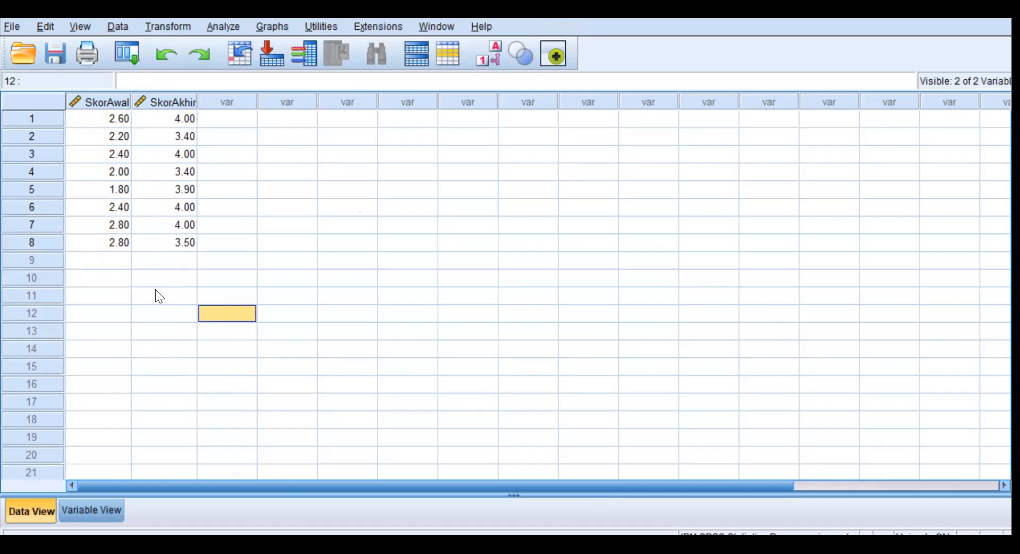
pyautogui.click(225, 27)
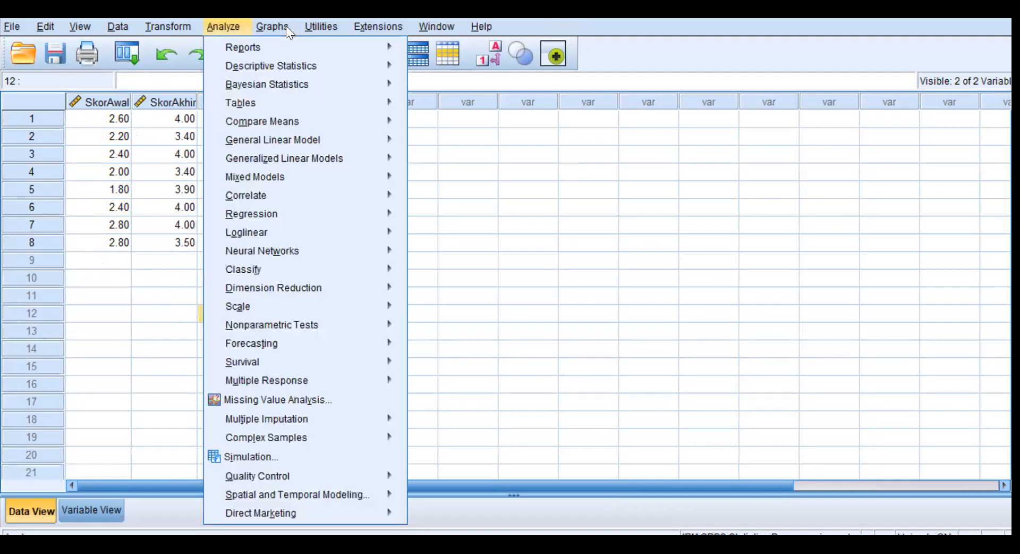
pyautogui.moveTo(312, 324)
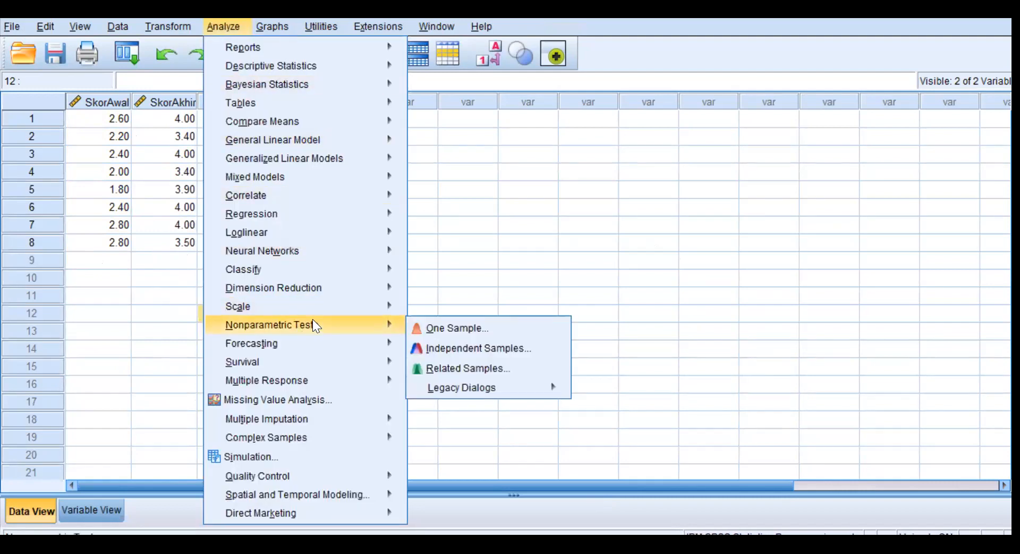
pyautogui.moveTo(519, 386)
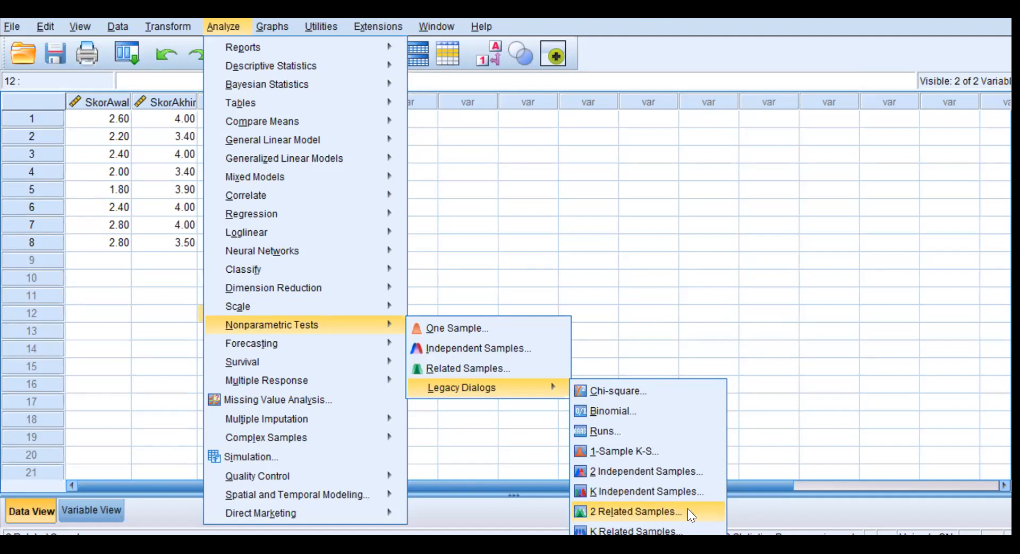
pyautogui.click(625, 510)
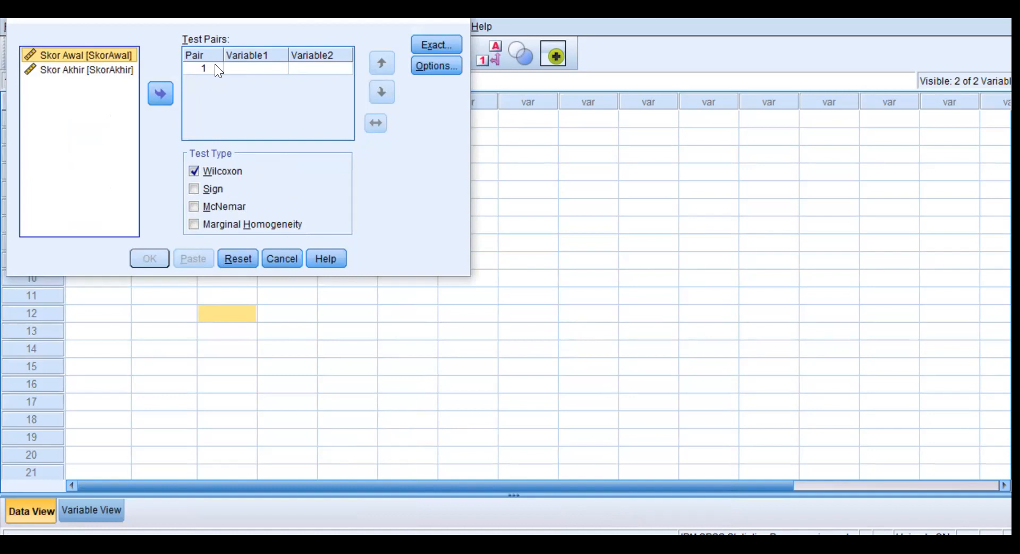
# Pair Skor Akhir as Variable1 with Skor Awal as Variable2 and run the Wilcoxon test.
pyautogui.click(89, 71)
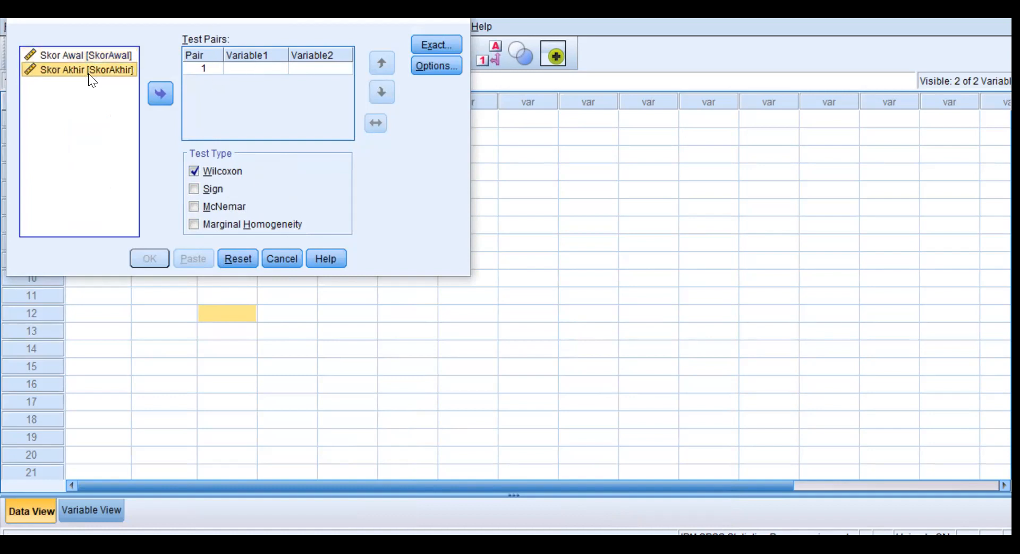
pyautogui.click(154, 92)
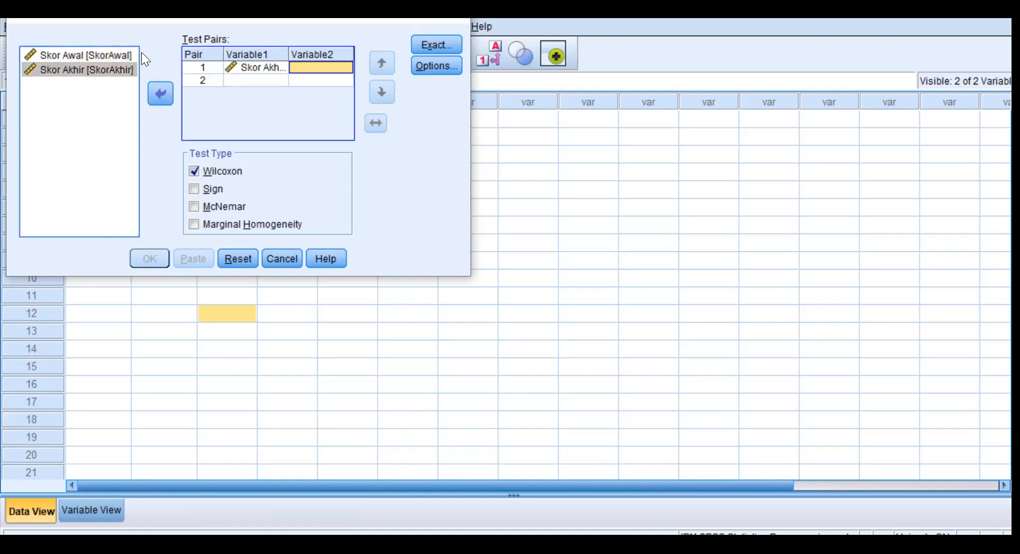
pyautogui.click(120, 53)
pyautogui.click(158, 96)
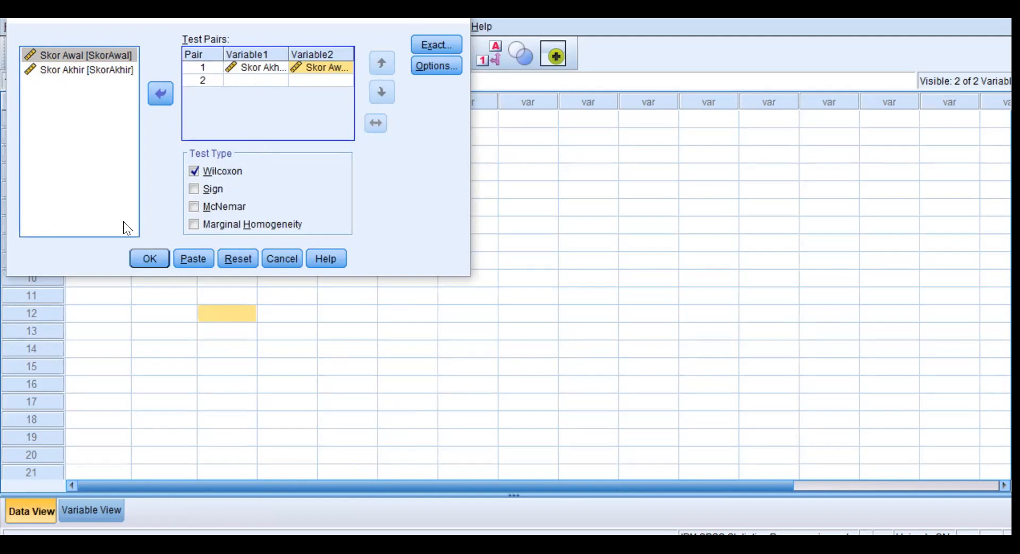
pyautogui.click(154, 253)
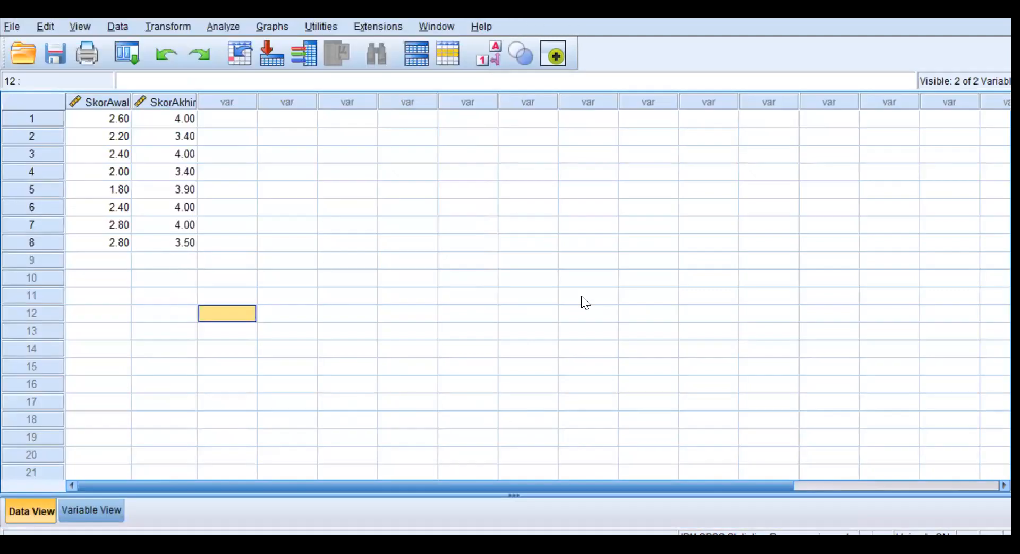
# Examine the Ranks and Test Statistics tables of the Wilcoxon Signed Ranks Test in the output document.
pyautogui.click(371, 547)
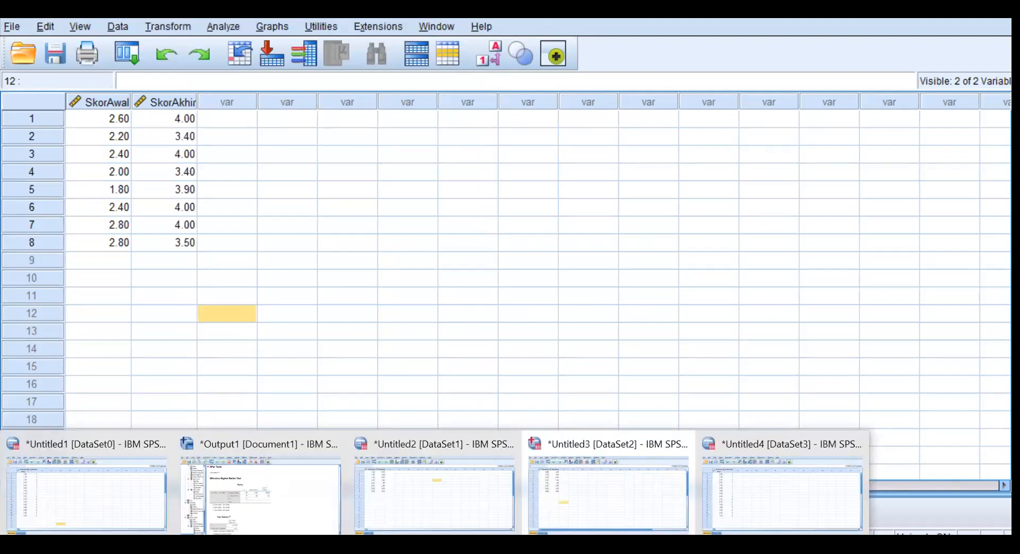
pyautogui.click(287, 485)
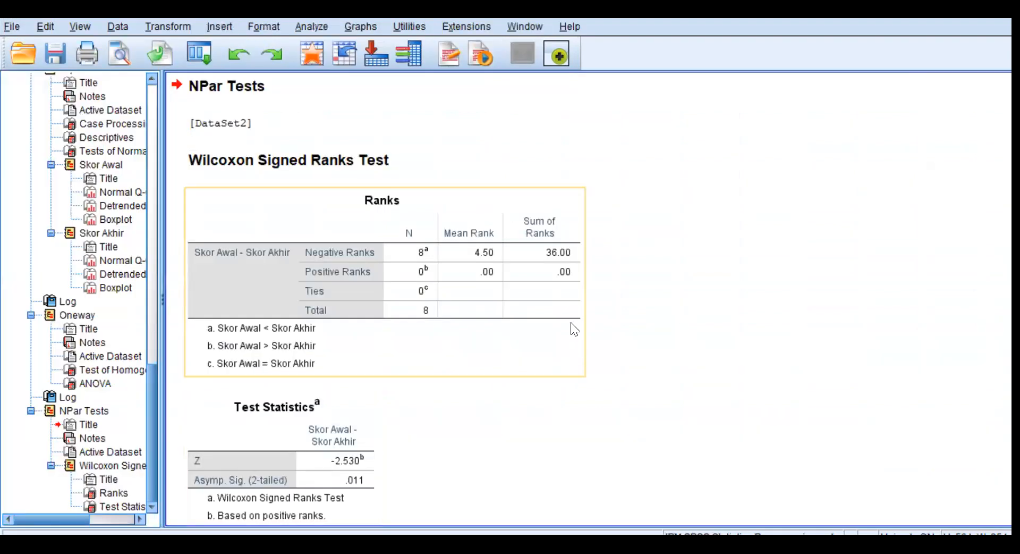
pyautogui.click(656, 323)
pyautogui.scroll(-1, 655, 323)
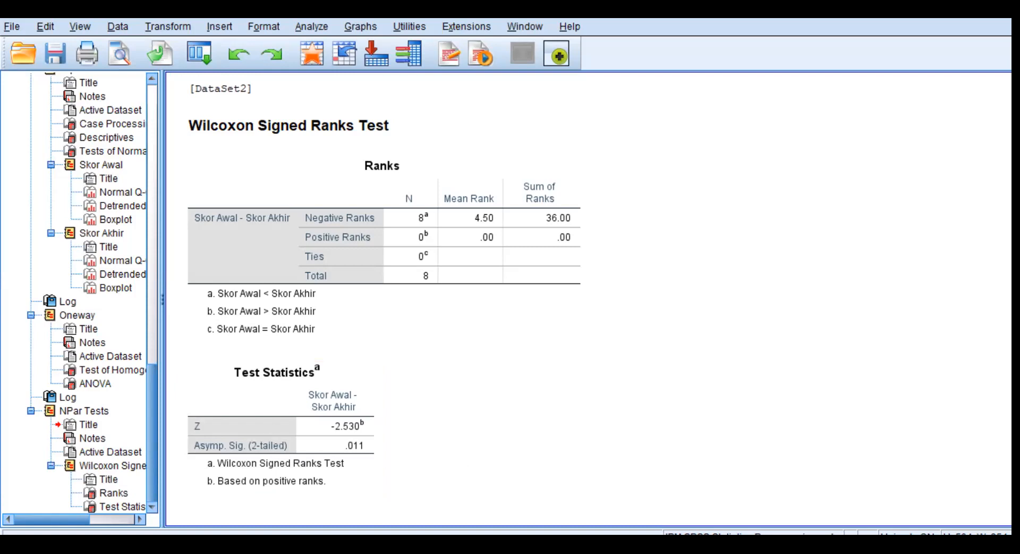
# Switch to the Effect Size sheet of the Excel calculator and enter Z = 2.530 and n = 8 in its Wilcoxon section.
pyautogui.moveTo(190, 515)
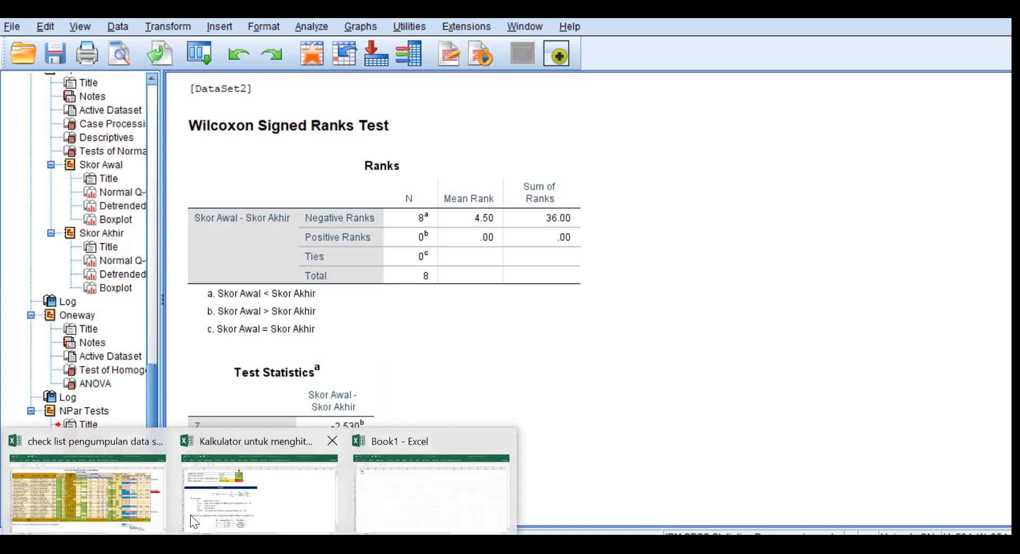
pyautogui.click(258, 511)
pyautogui.click(109, 517)
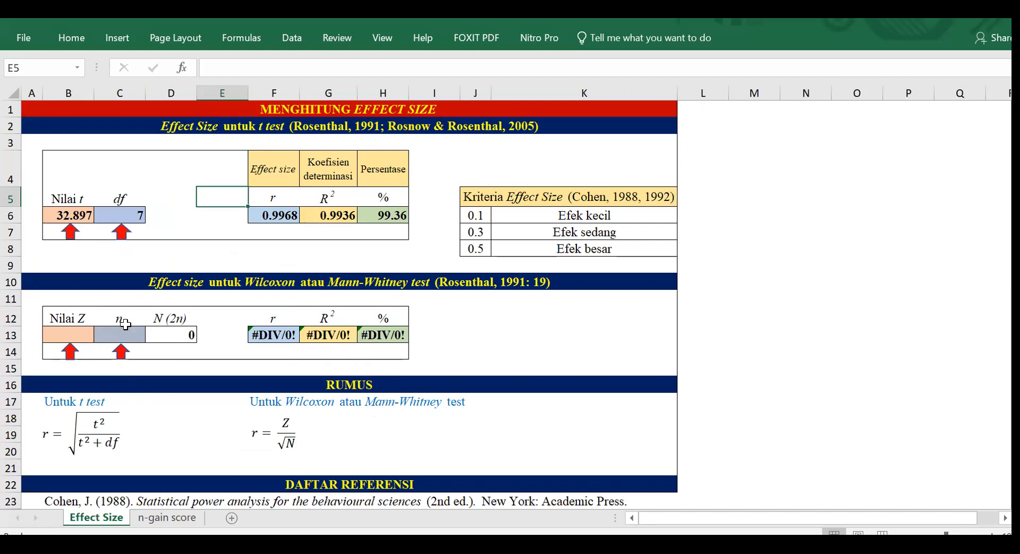
pyautogui.click(57, 334)
pyautogui.write('2.530')
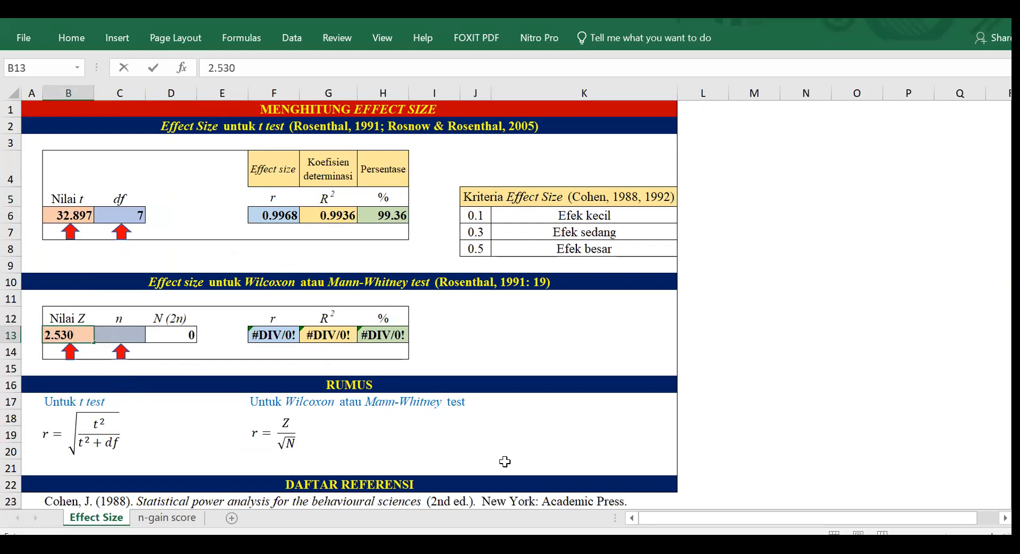
pyautogui.click(130, 329)
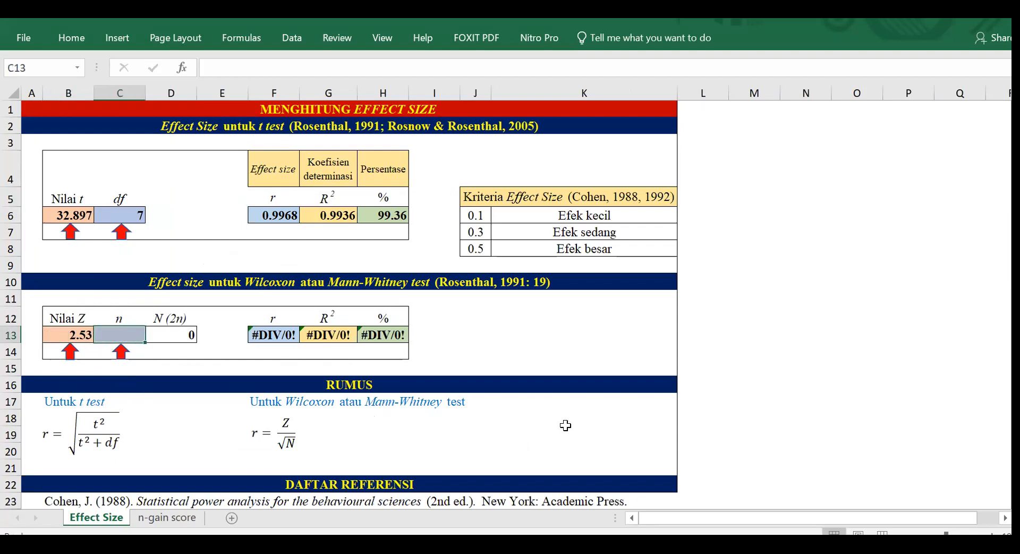
pyautogui.write('8')
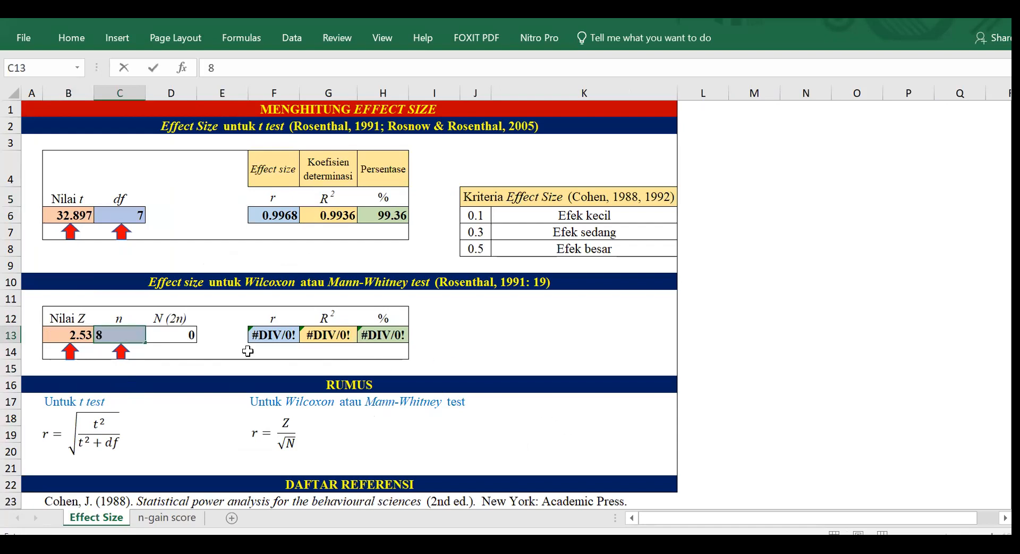
pyautogui.click(223, 332)
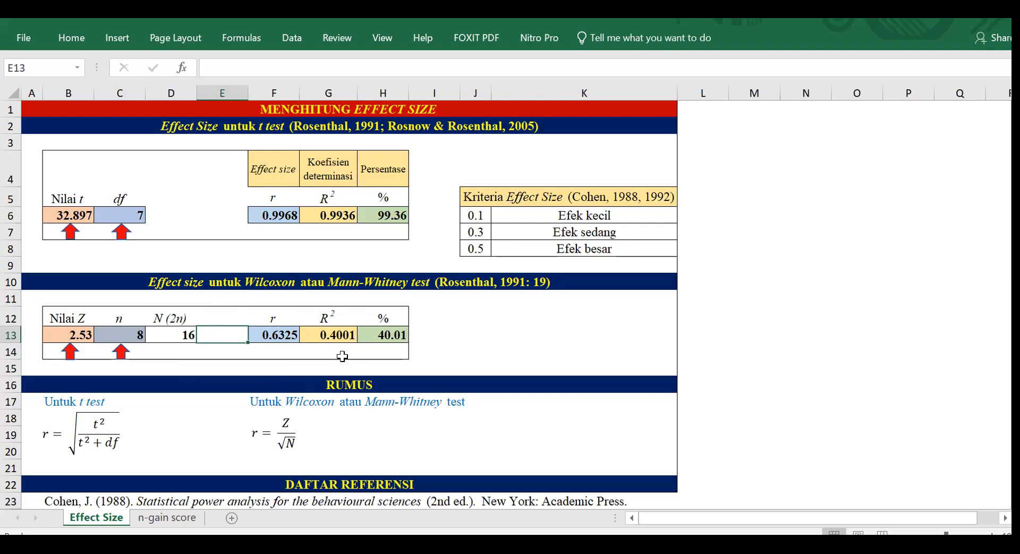
# Return to the SPSS output and review the Wilcoxon, homogeneity of variances and Tests of Normality results.
pyautogui.moveTo(340, 547)
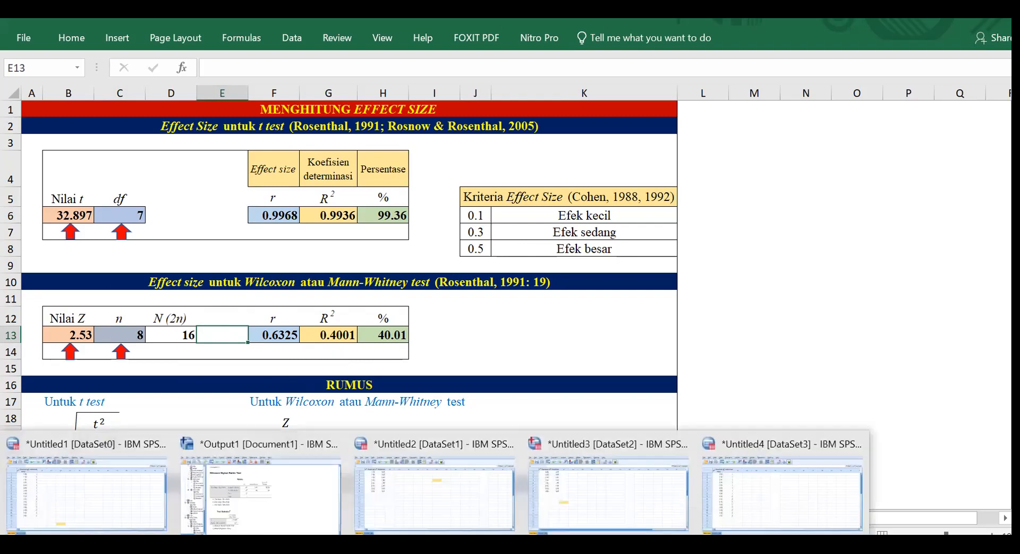
pyautogui.click(322, 502)
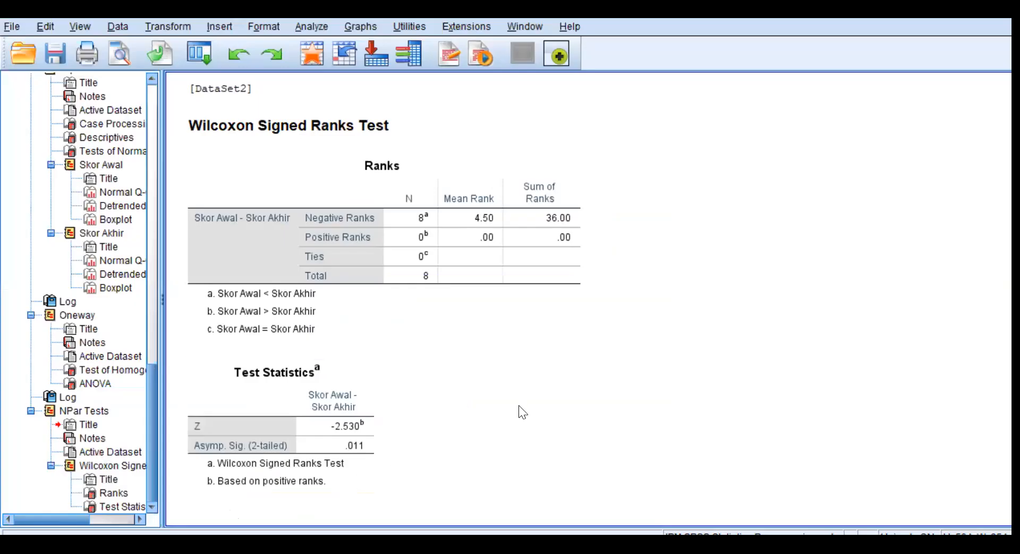
pyautogui.scroll(3, 518, 406)
pyautogui.scroll(3, 521, 404)
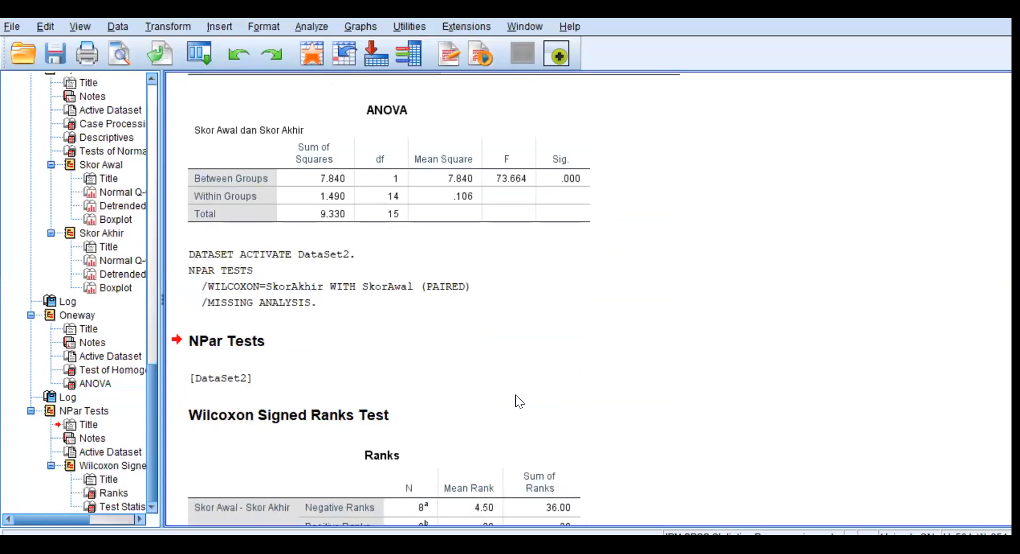
pyautogui.scroll(1, 519, 402)
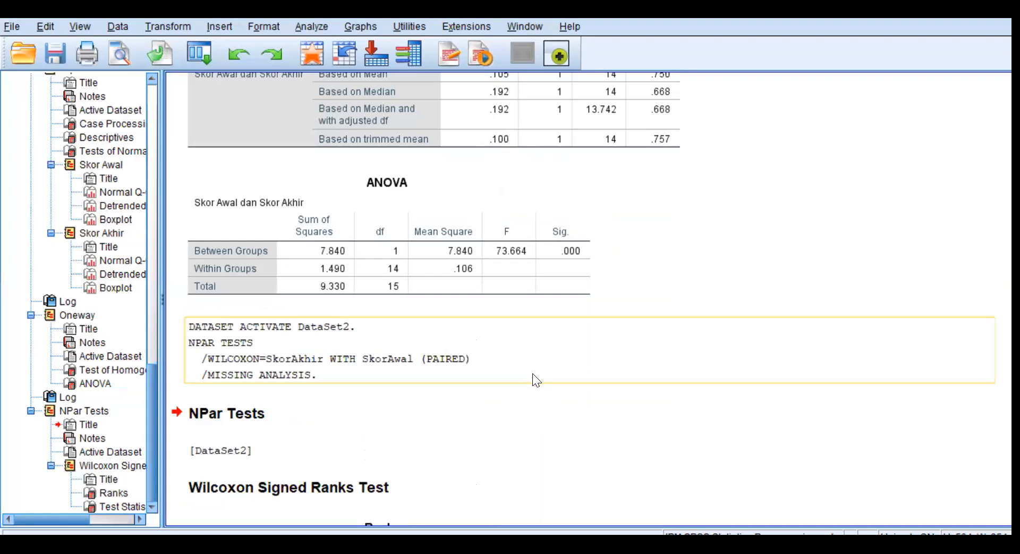
pyautogui.scroll(1, 536, 379)
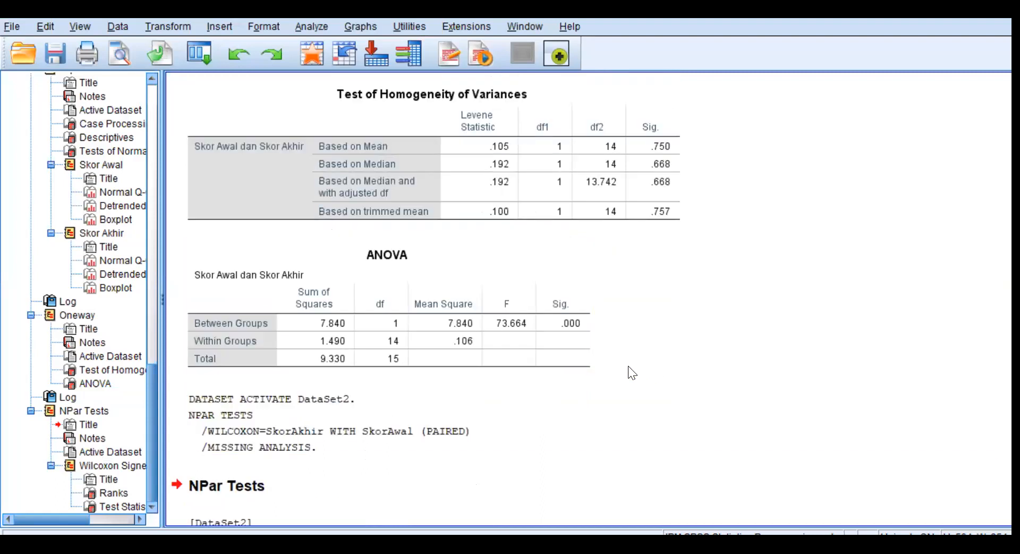
pyautogui.scroll(5, 599, 342)
pyautogui.scroll(12, 595, 335)
pyautogui.scroll(12, 588, 315)
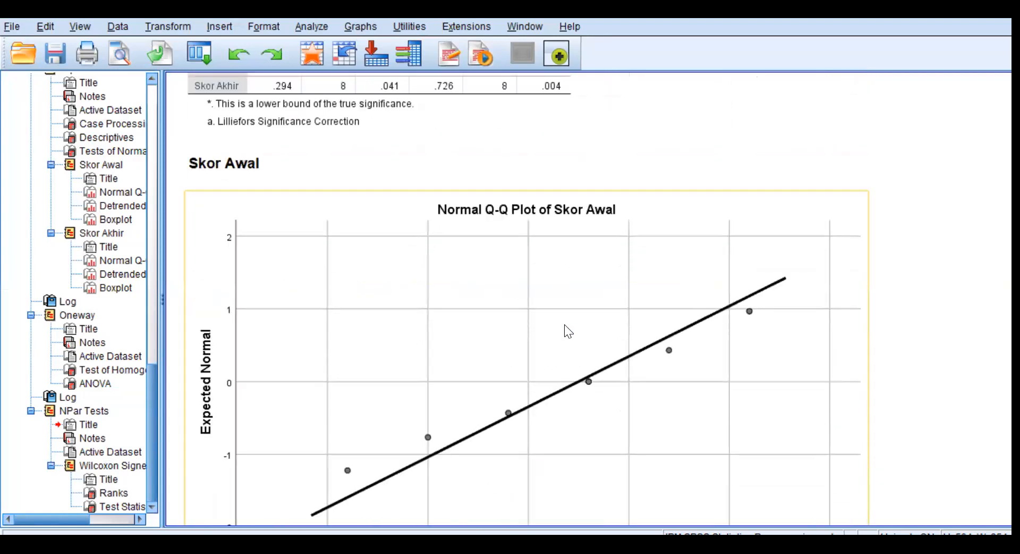
pyautogui.scroll(3, 579, 324)
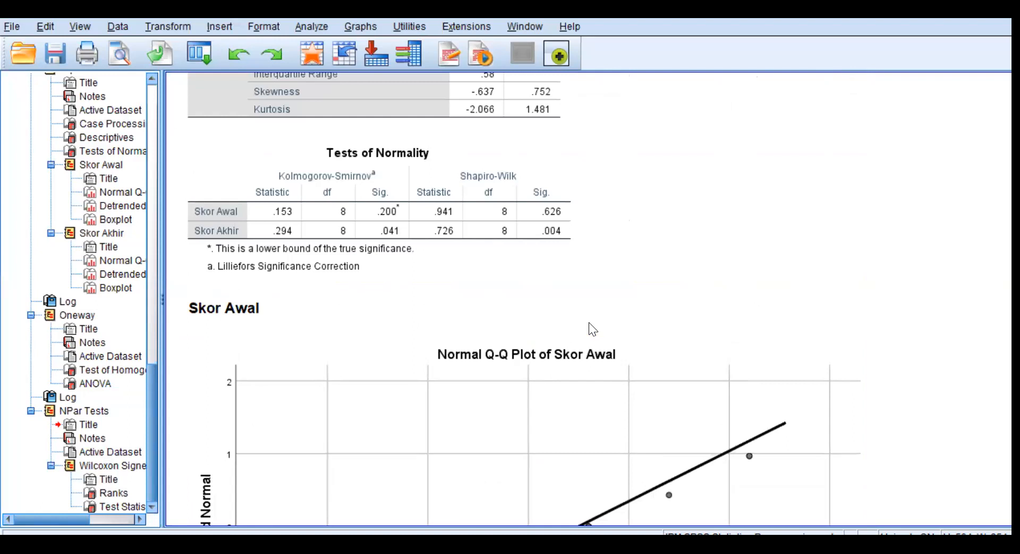
# Examine the mean values of Skor Awal and Skor Akhir in the Descriptives table of the output.
pyautogui.scroll(10, 593, 328)
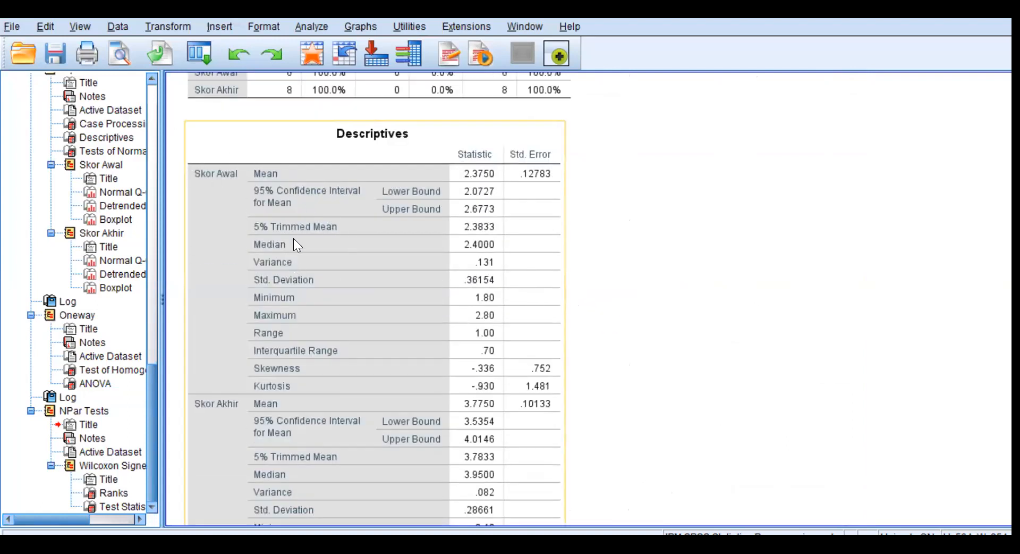
pyautogui.click(485, 169)
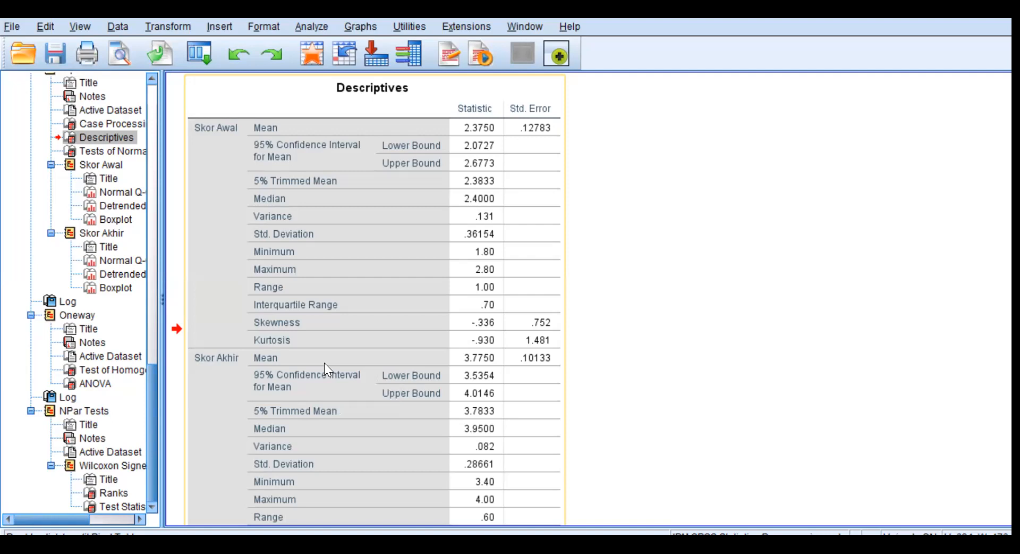
pyautogui.doubleClick(322, 343)
# Switch to the n-gain score sheet of the Excel calculator and set the posttest mean to 3.775 and the pretest mean to 2.375.
pyautogui.moveTo(241, 544)
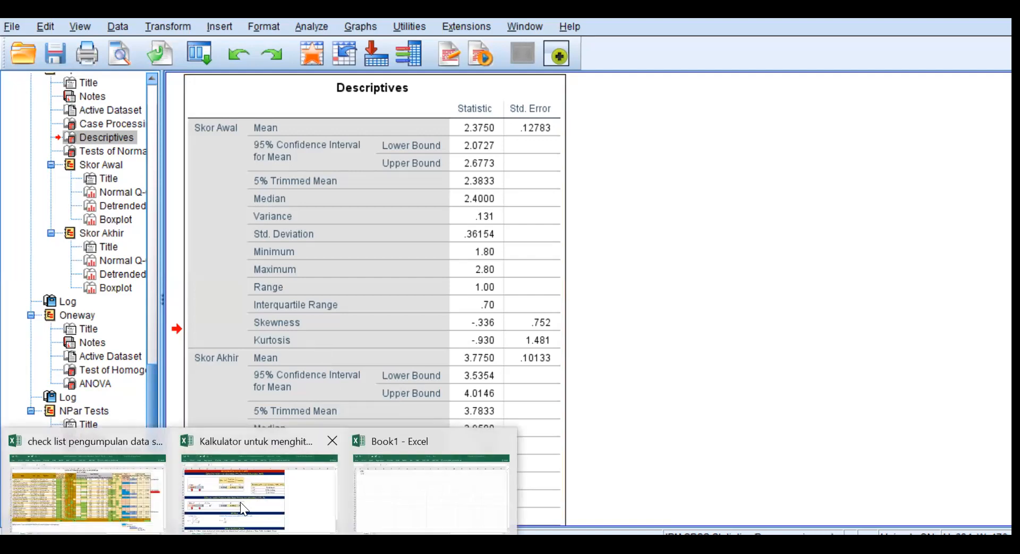
pyautogui.click(248, 508)
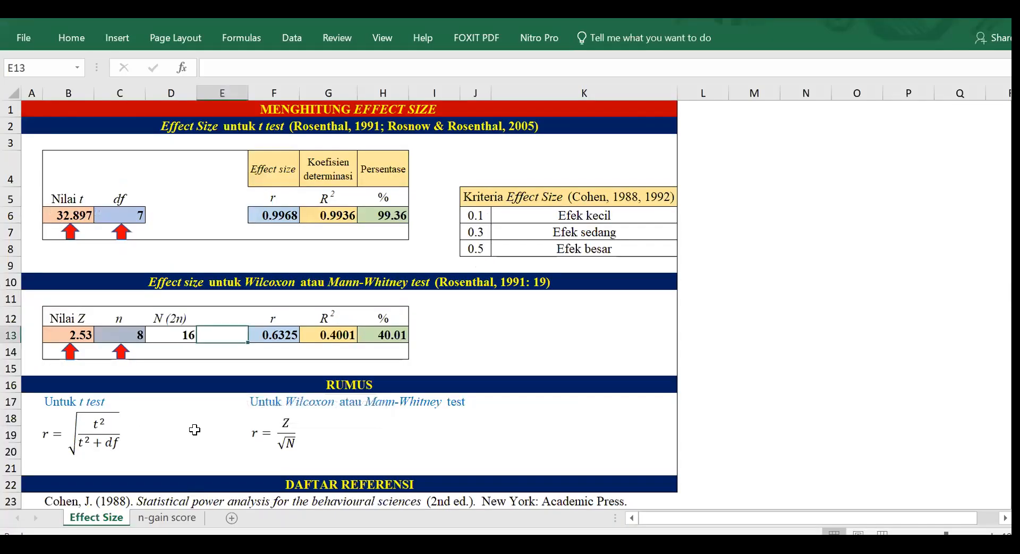
pyautogui.click(179, 511)
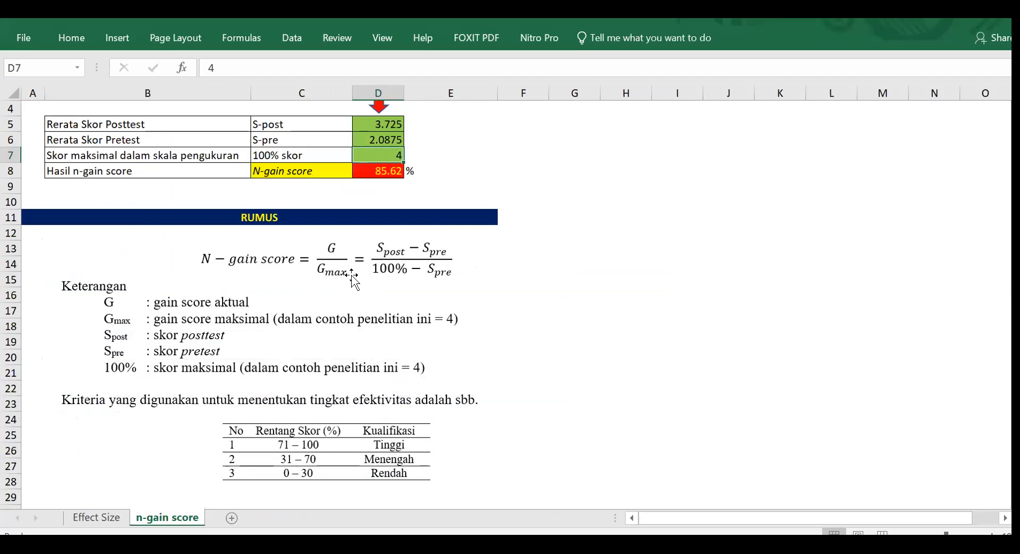
pyautogui.scroll(1, 350, 276)
pyautogui.click(381, 171)
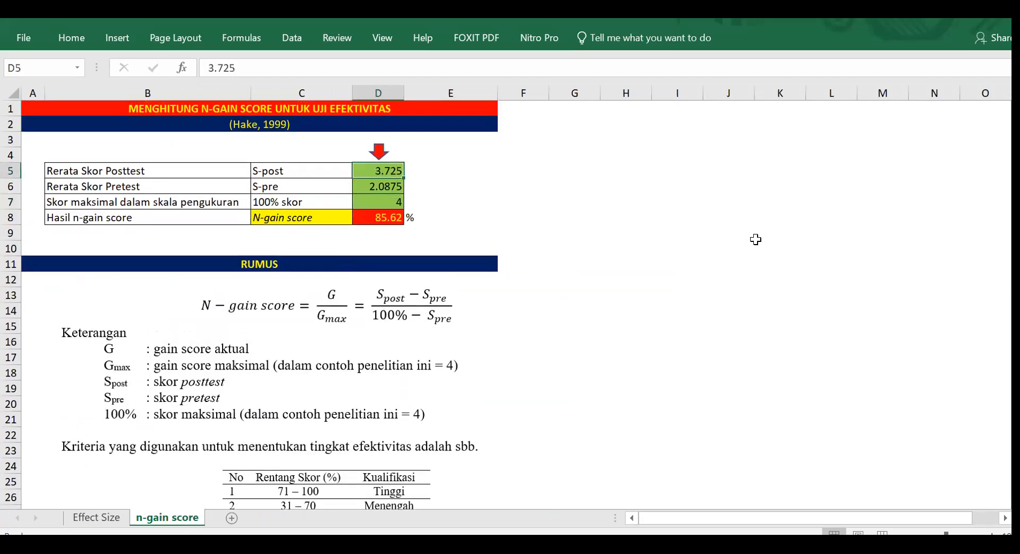
pyautogui.write('3.775')
pyautogui.press('Return')
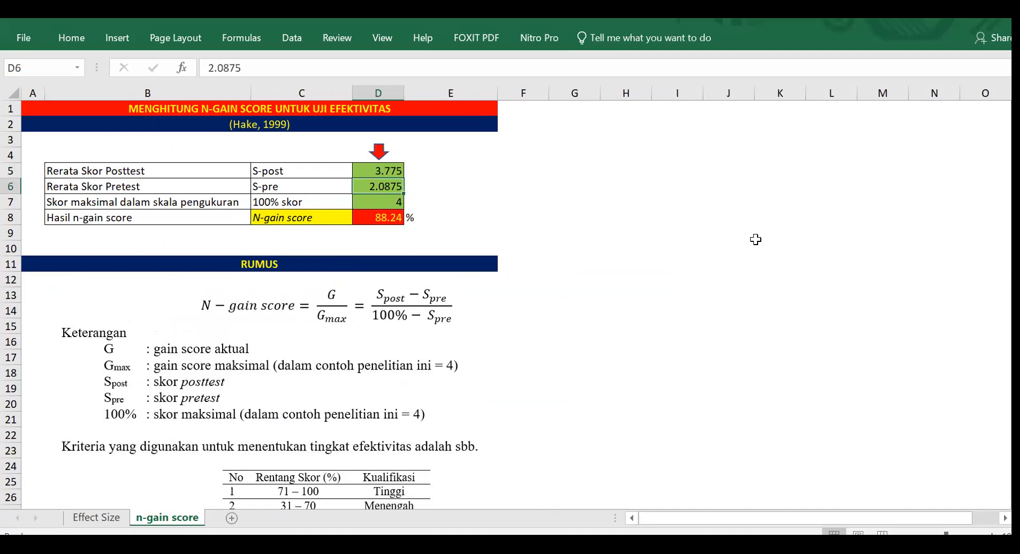
pyautogui.write('2.')
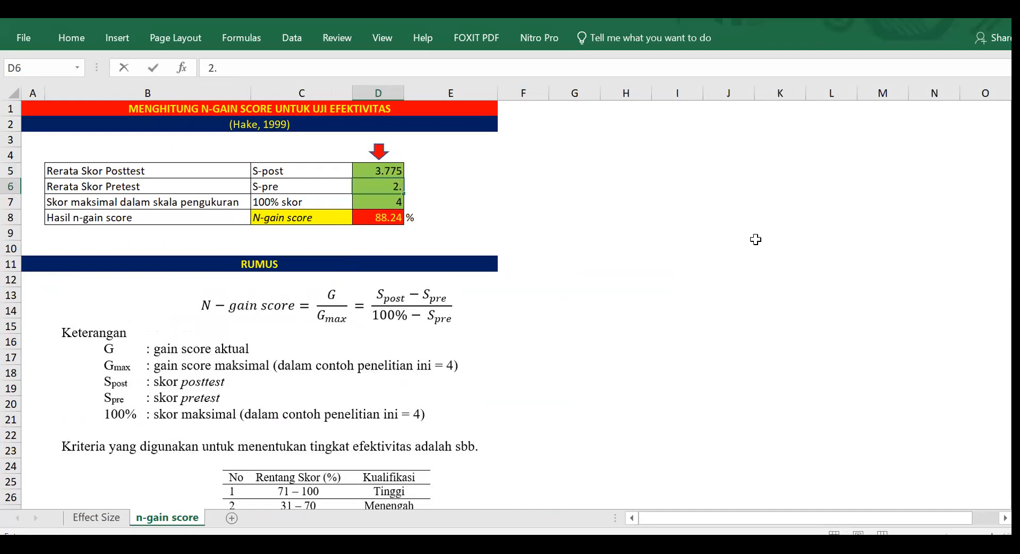
pyautogui.write('375')
pyautogui.moveTo(682, 257); pyautogui.dragTo(682, 254)
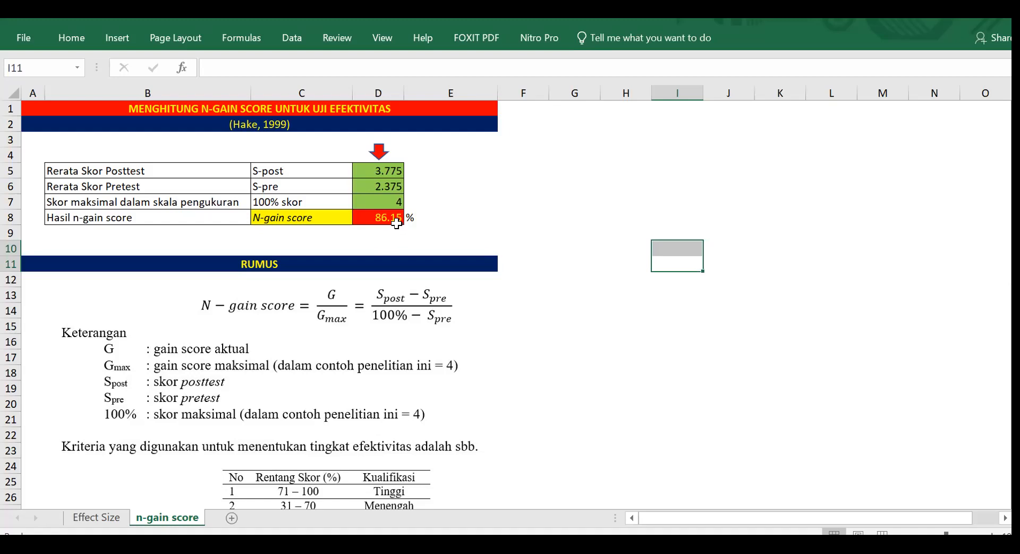
pyautogui.scroll(-1, 532, 244)
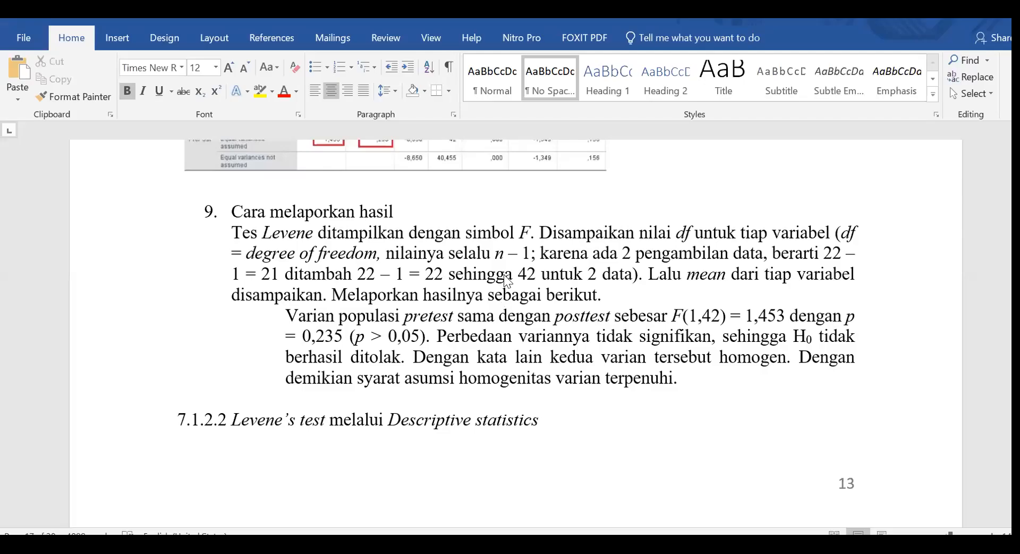
# Compare the Levene's test reporting guide in the Word document with the Test of Homogeneity of Variances table in the SPSS output.
pyautogui.scroll(3, 522, 344)
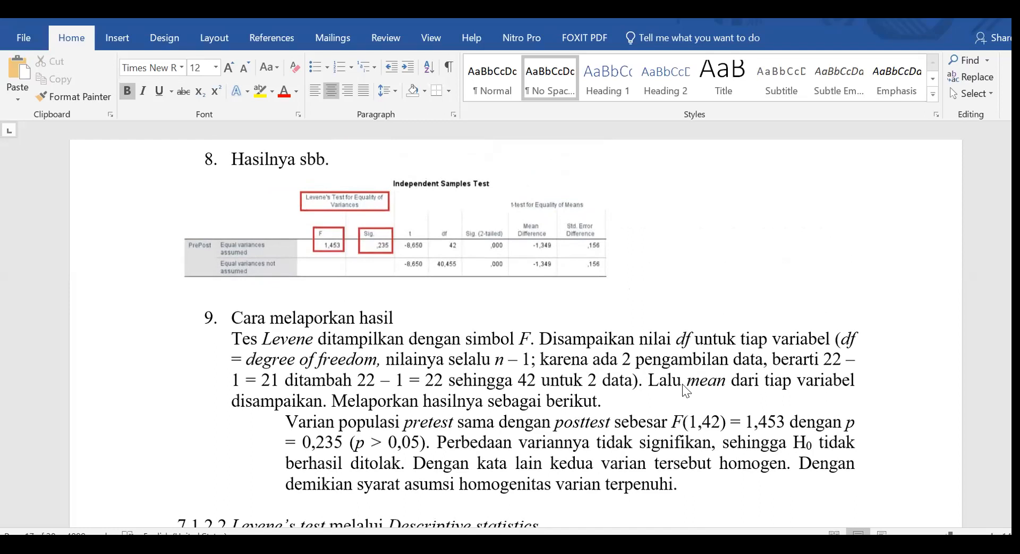
pyautogui.scroll(-2, 680, 387)
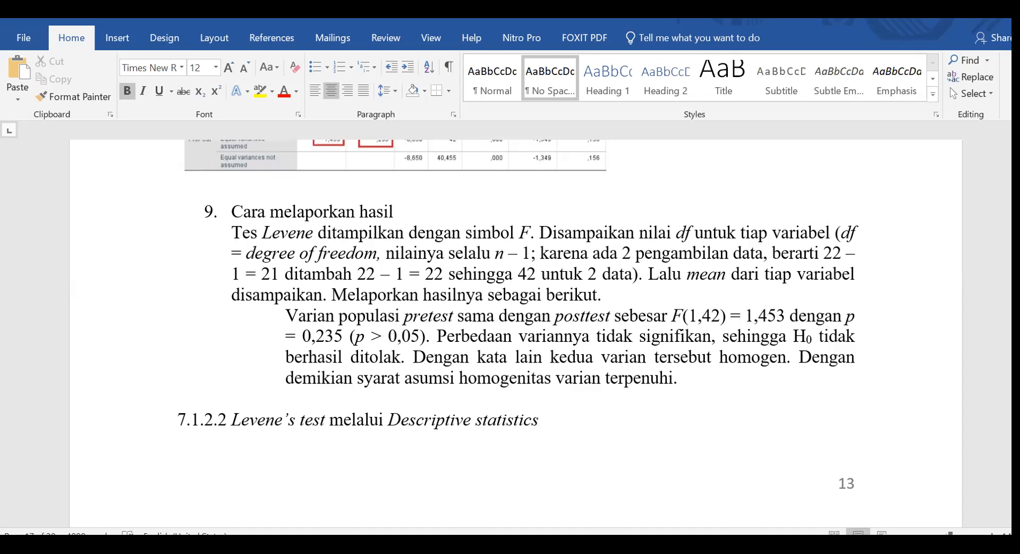
pyautogui.moveTo(438, 544)
pyautogui.click(281, 505)
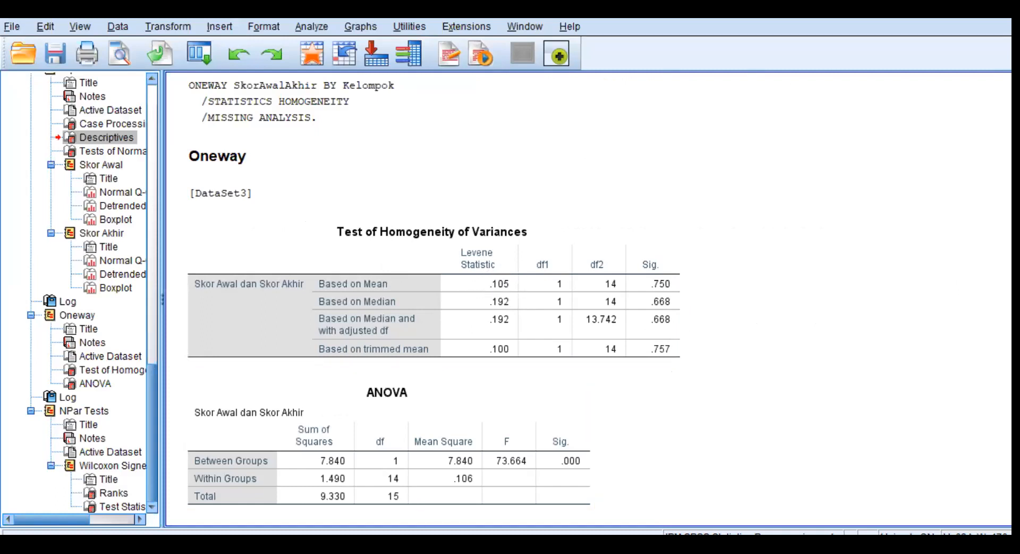
pyautogui.click(101, 481)
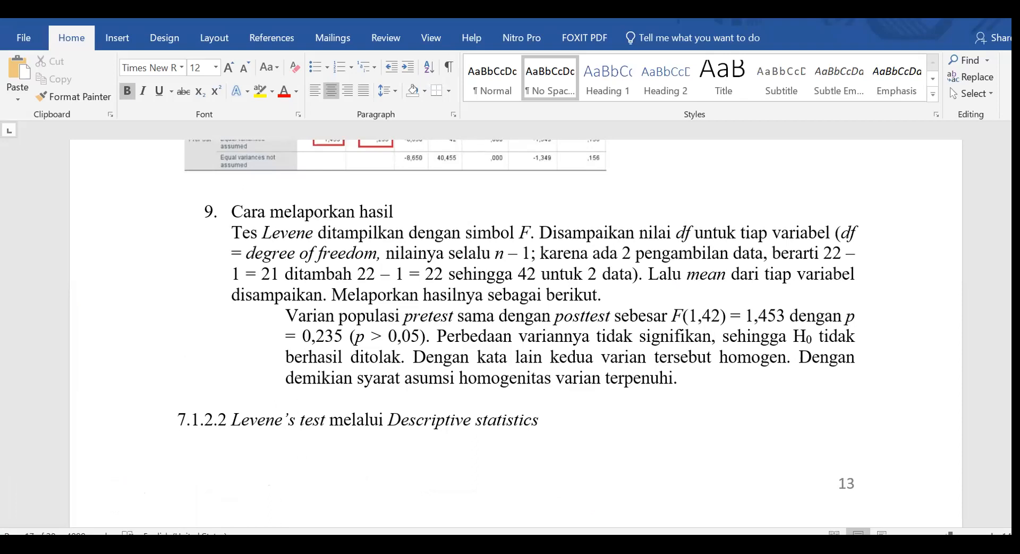
pyautogui.moveTo(366, 544)
pyautogui.click(265, 502)
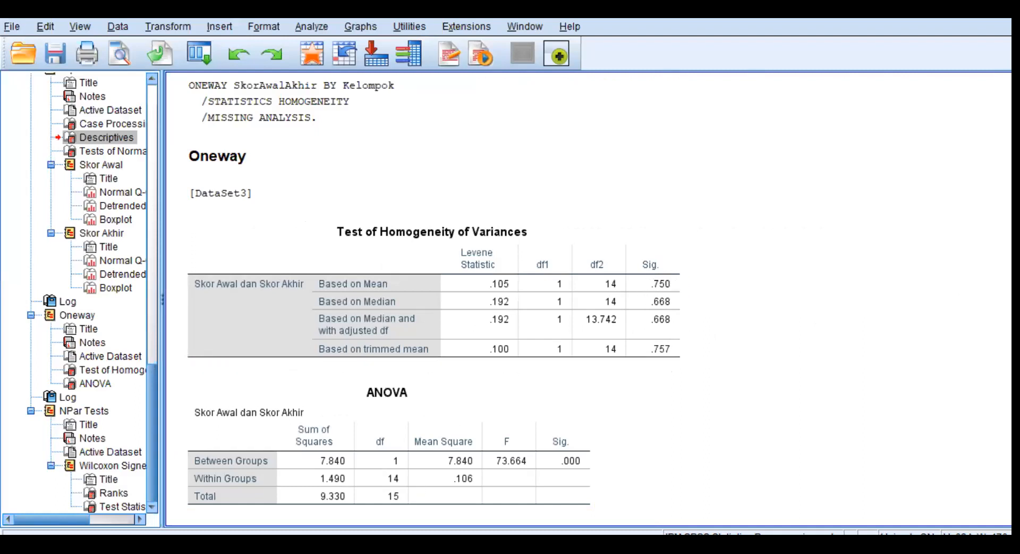
pyautogui.moveTo(250, 544)
pyautogui.click(121, 497)
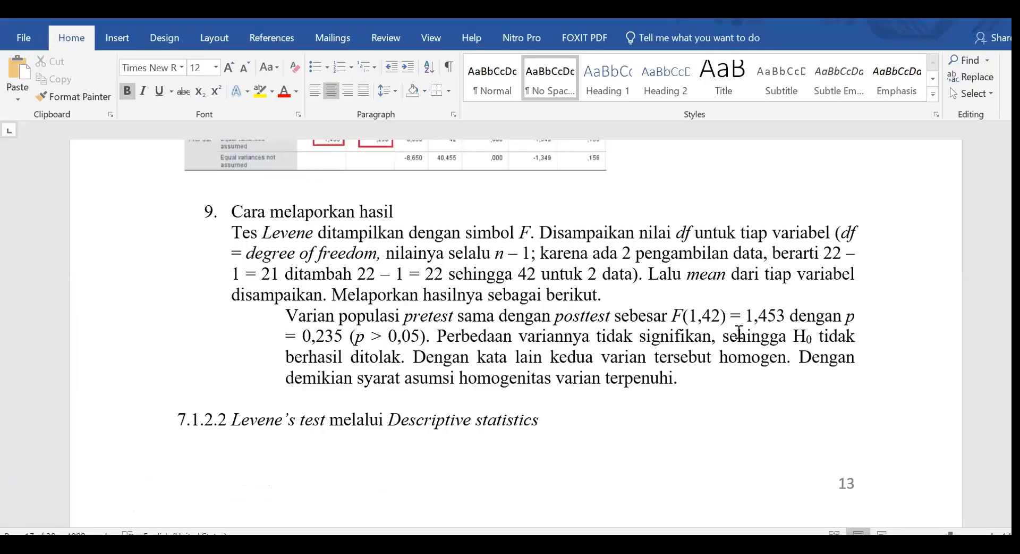